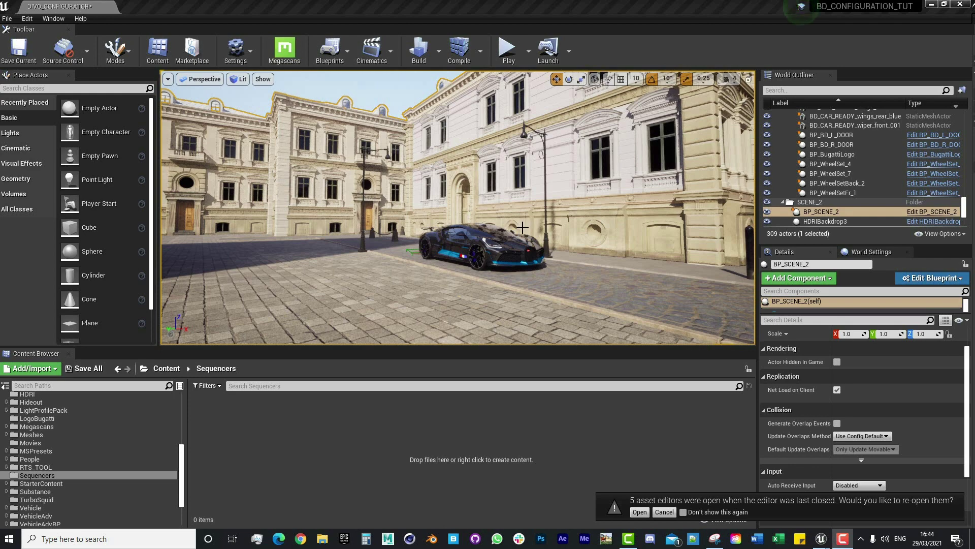
- Examine the Bugatti Divo in the street scene from a closer front three-quarter view
{"action": "right_click_drag", "start_coordinate": [522, 227], "coordinate": [507, 205]}
{"action": "scroll", "coordinate": [534, 206], "scroll_direction": "up", "scroll_amount": 2}
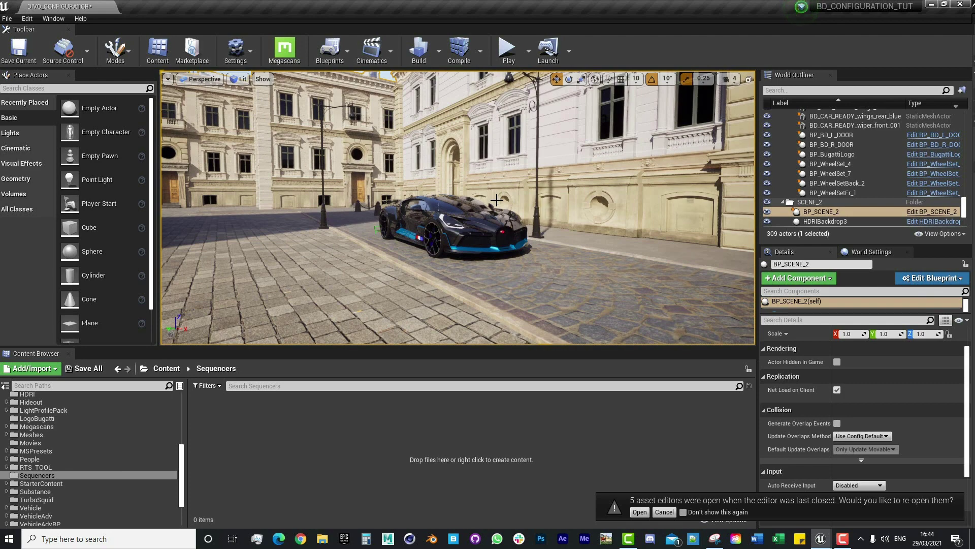
{"action": "right_click_drag", "start_coordinate": [496, 200], "coordinate": [573, 203]}
{"action": "key", "text": "w"}
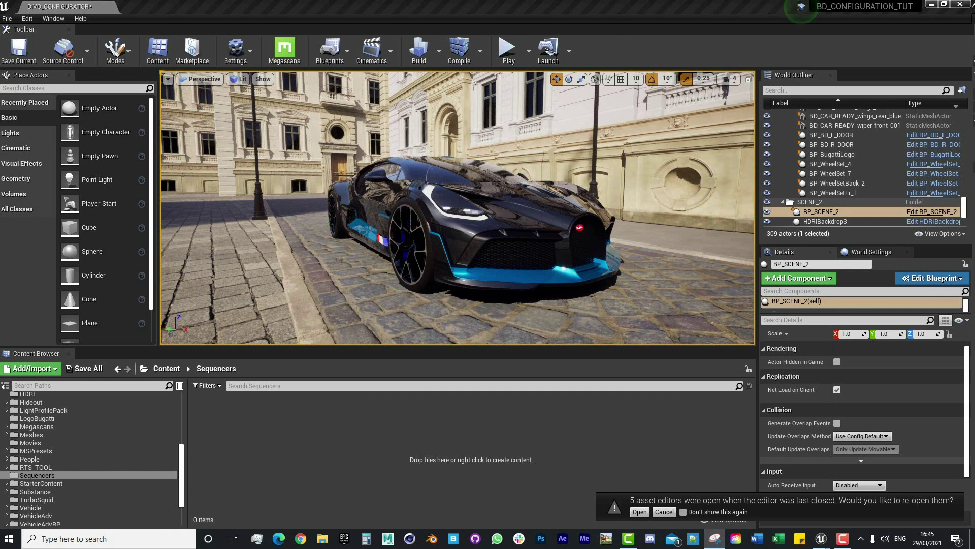
- Switch to the Snipping Tool and examine the reference photo of the blue car driving on a road
{"action": "key", "text": "alt+Tab"}
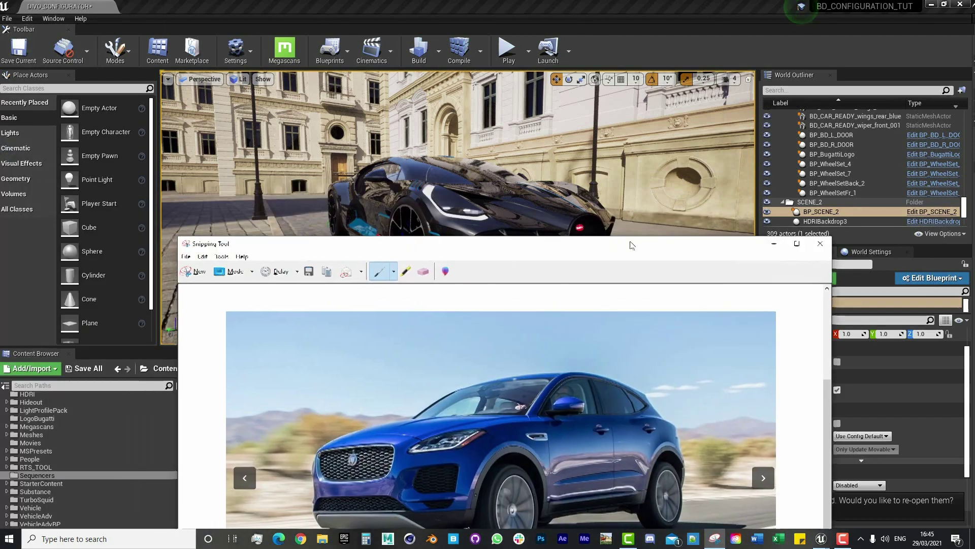
{"action": "left_click_drag", "start_coordinate": [632, 245], "coordinate": [603, 5]}
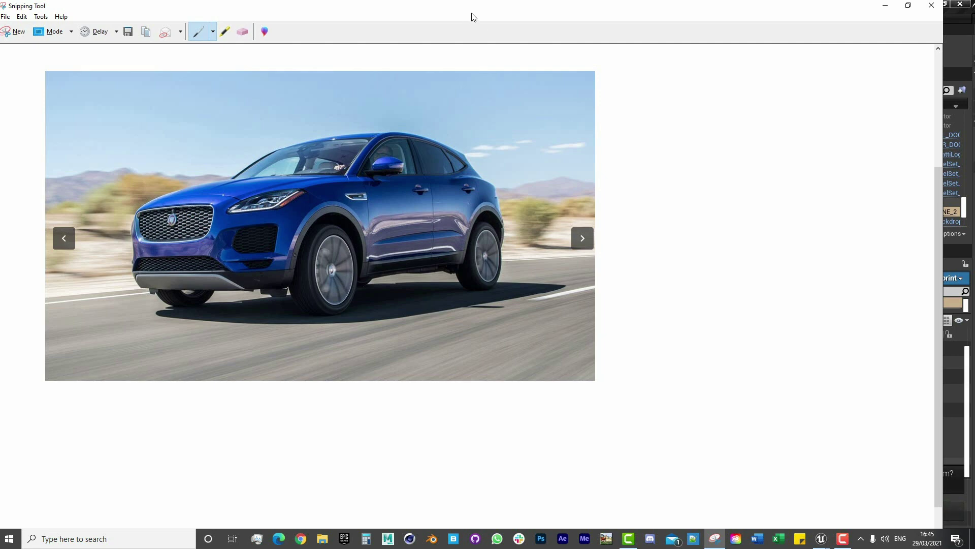
{"action": "left_click_drag", "start_coordinate": [511, 15], "coordinate": [499, 34]}
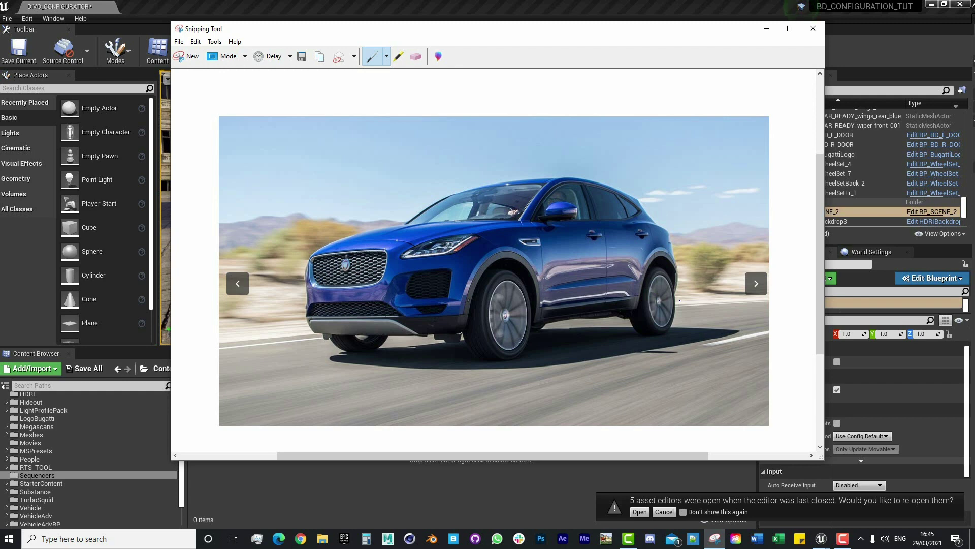
{"action": "left_click_drag", "start_coordinate": [576, 34], "coordinate": [531, 40]}
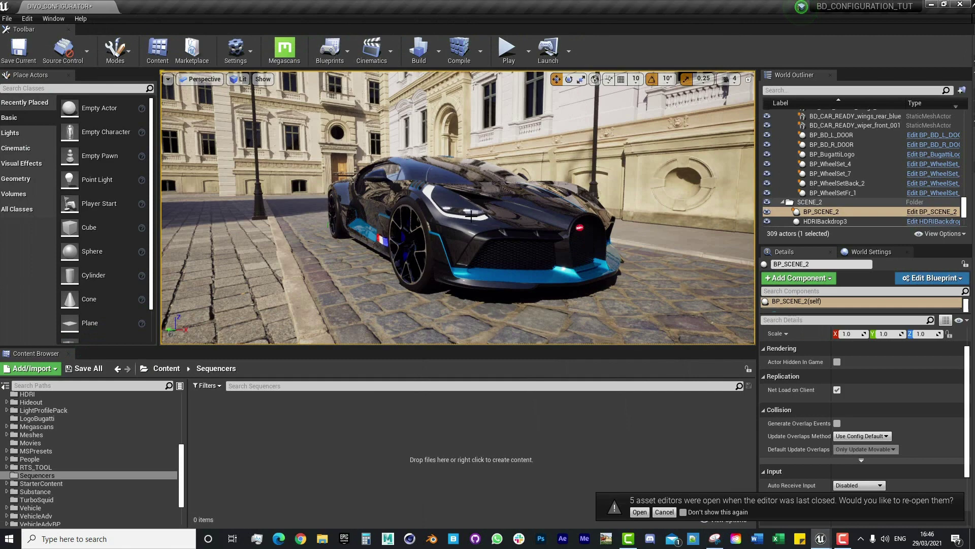
- Inspect the parked car and its surroundings in the Unreal Editor viewport from several angles and distances
{"action": "left_click_drag", "start_coordinate": [488, 190], "coordinate": [482, 142]}
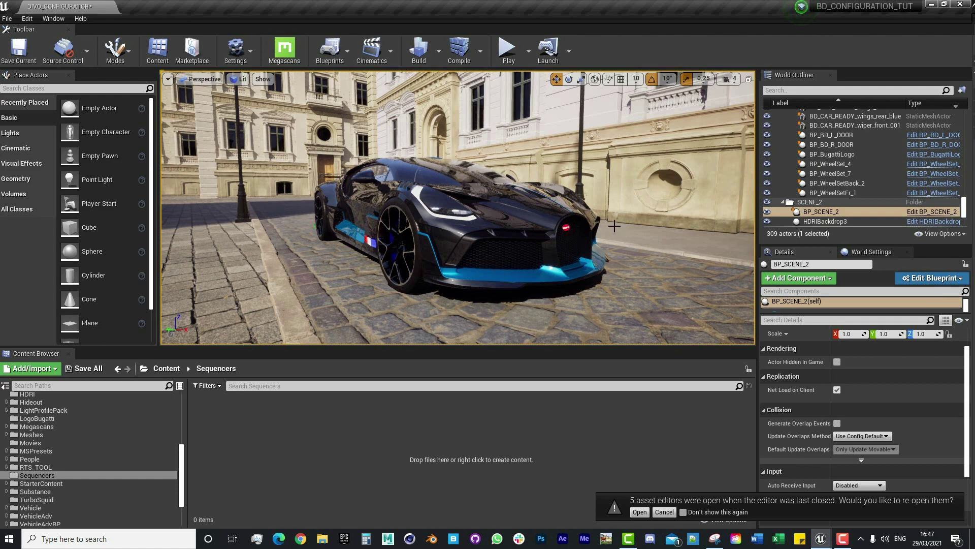
{"action": "right_click_drag", "start_coordinate": [587, 173], "coordinate": [634, 176]}
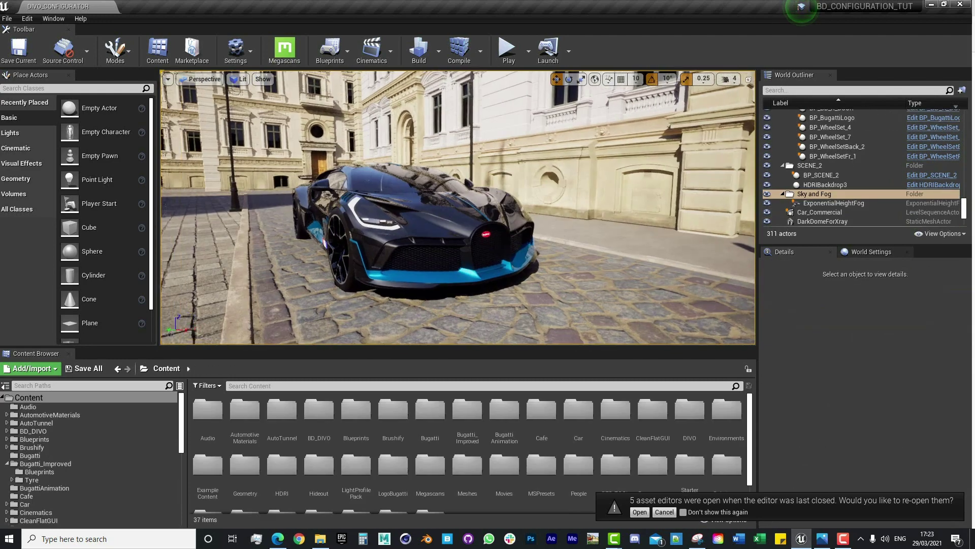
{"action": "right_click_drag", "start_coordinate": [587, 200], "coordinate": [628, 201]}
{"action": "scroll", "coordinate": [577, 201], "scroll_direction": "up", "scroll_amount": 3}
{"action": "scroll", "coordinate": [587, 200], "scroll_direction": "up", "scroll_amount": 3}
{"action": "key", "text": "s"}
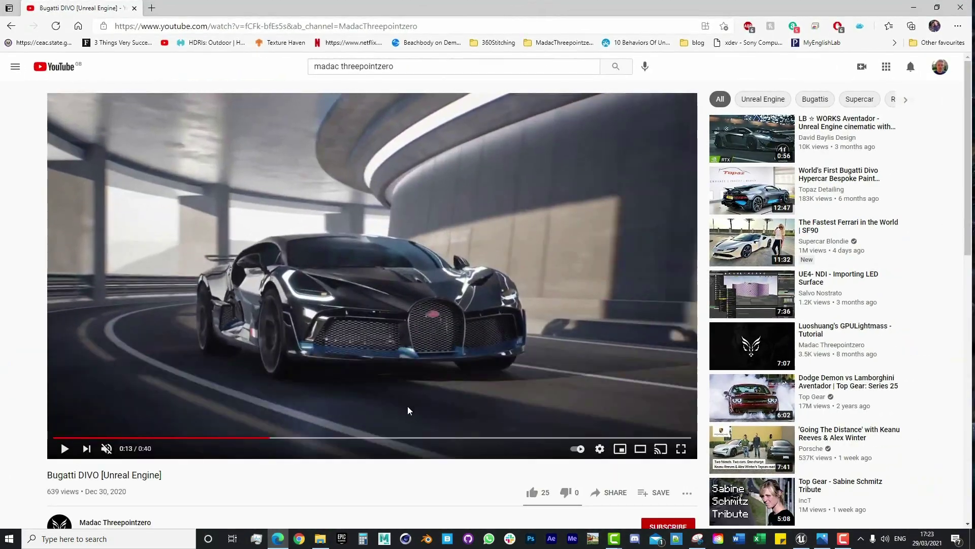
- Play the Bugatti DIVO video in the browser from 0:12 and pause it at 0:14 to study the driving shot
{"action": "left_click", "coordinate": [256, 437]}
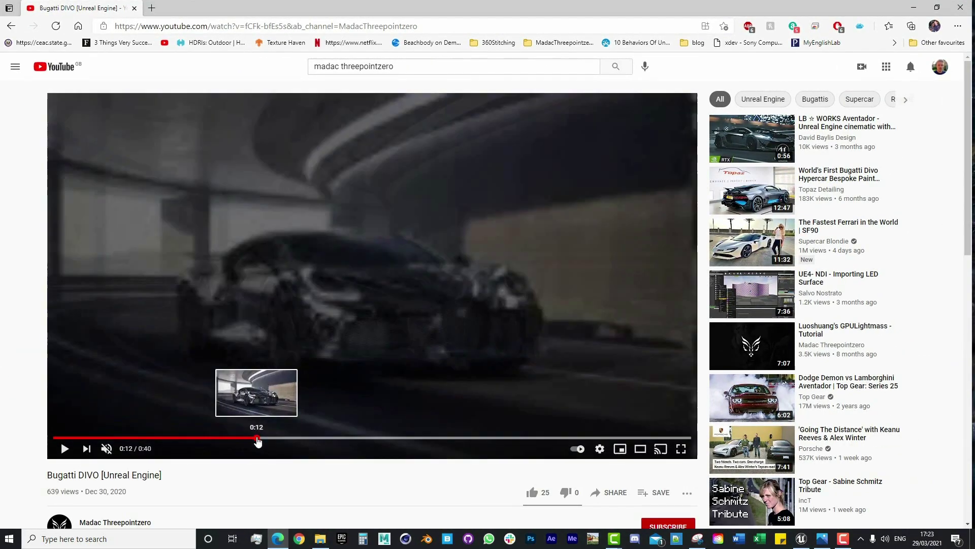
{"action": "left_click", "coordinate": [357, 242]}
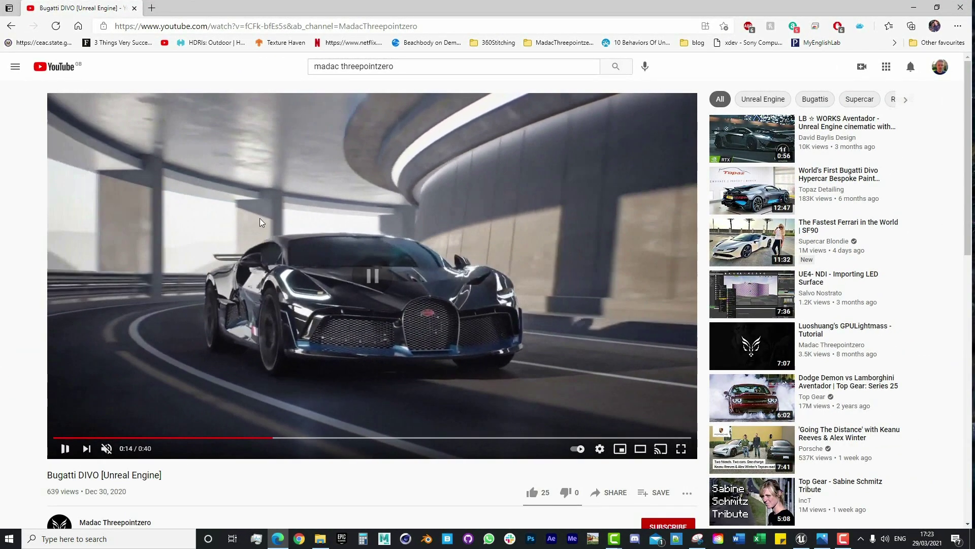
{"action": "left_click", "coordinate": [455, 231]}
{"action": "left_click", "coordinate": [455, 230]}
{"action": "left_click", "coordinate": [362, 289]}
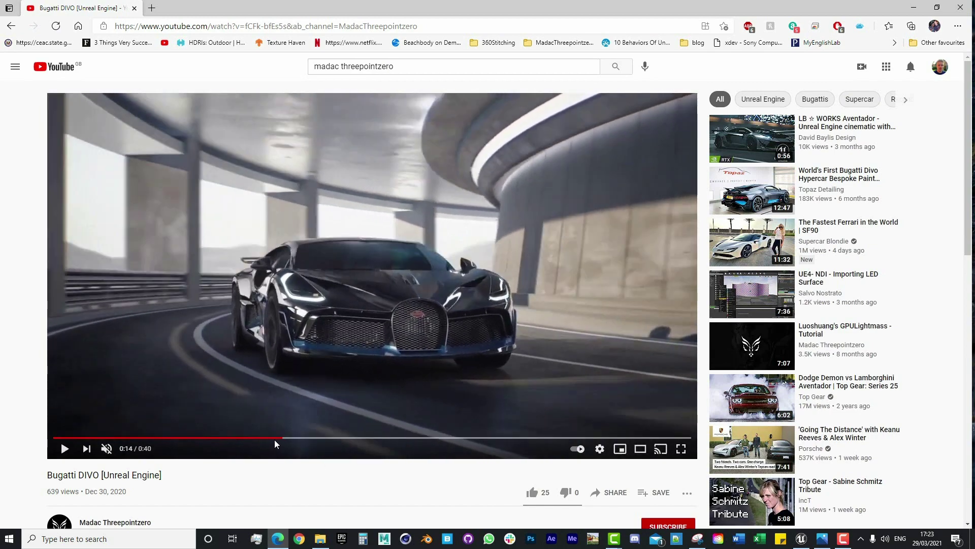
{"action": "left_click_drag", "start_coordinate": [273, 438], "coordinate": [275, 438]}
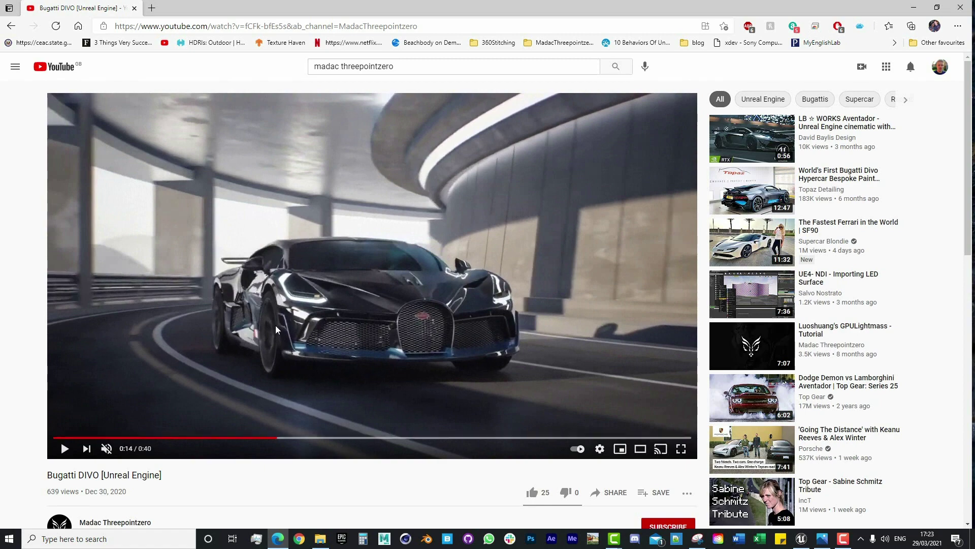
{"action": "scroll", "coordinate": [294, 305], "scroll_direction": "up", "scroll_amount": 2, "text": "ctrl"}
{"action": "scroll", "coordinate": [294, 306], "scroll_direction": "down", "scroll_amount": 1, "text": "ctrl"}
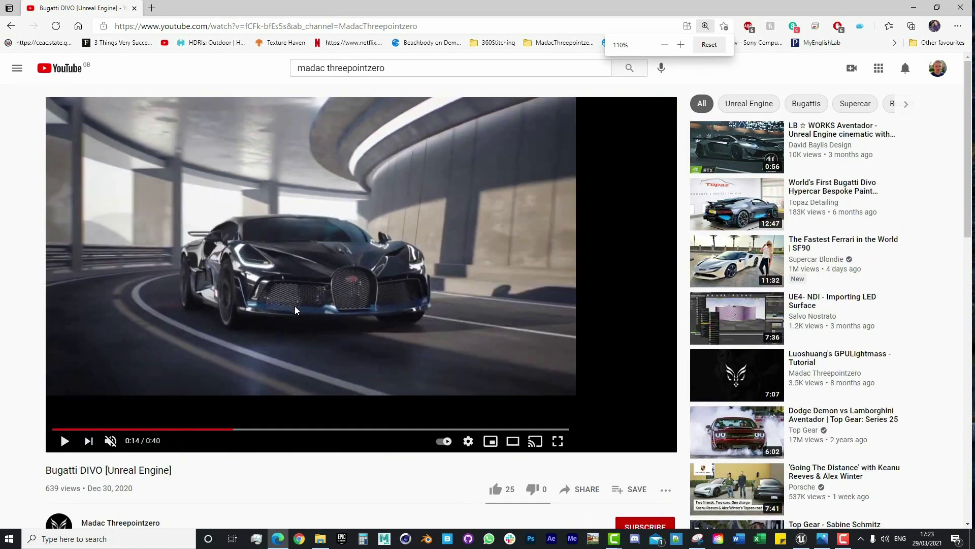
{"action": "scroll", "coordinate": [257, 431], "scroll_direction": "down", "scroll_amount": 2}
{"action": "scroll", "coordinate": [257, 435], "scroll_direction": "up", "scroll_amount": 2}
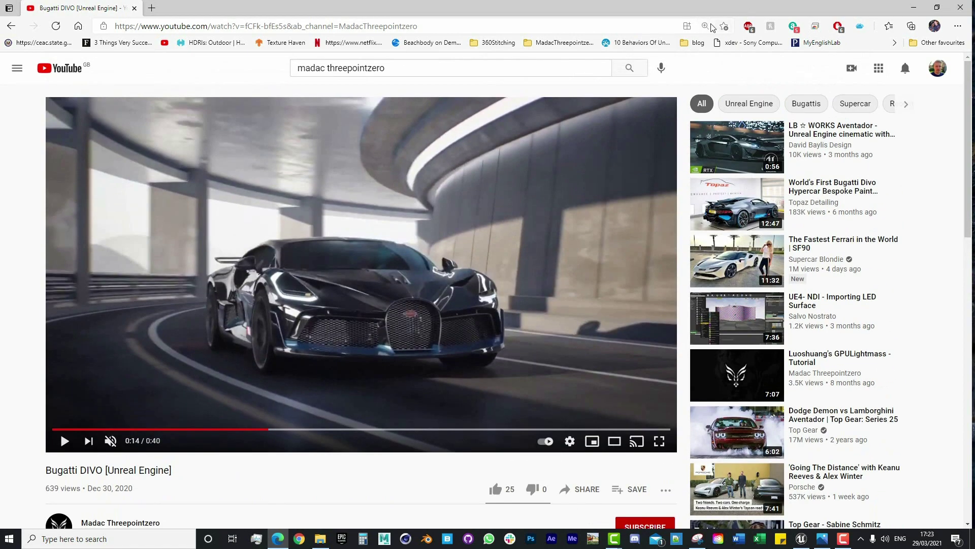
{"action": "left_click", "coordinate": [706, 27]}
{"action": "left_click", "coordinate": [708, 49]}
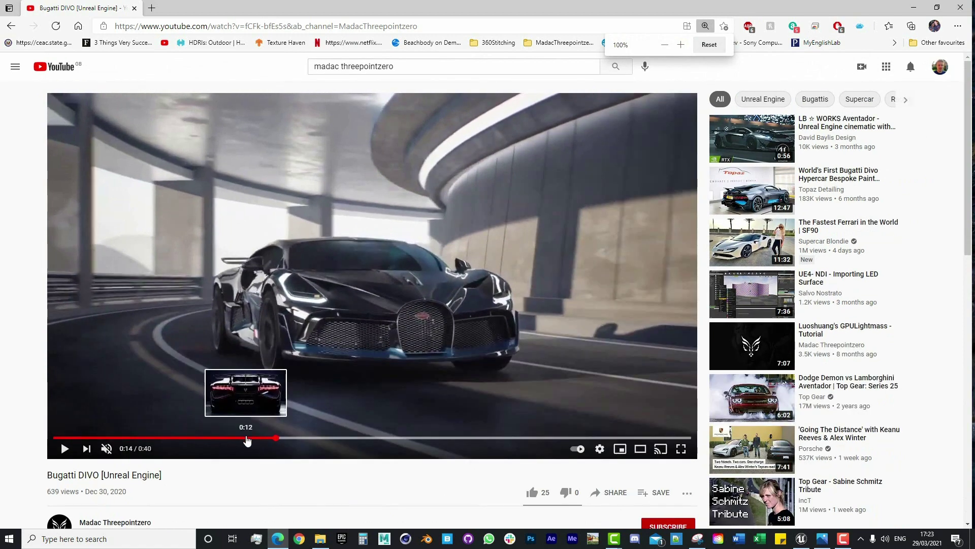
- Replay the driving shot from 0:12, pausing at intervals up to 0:14 to study the car and camera movement
{"action": "left_click", "coordinate": [246, 437]}
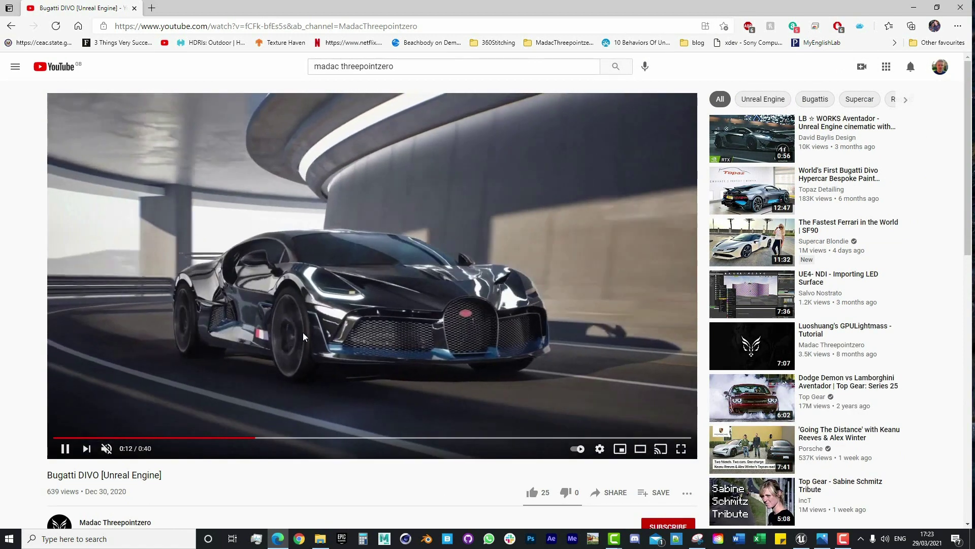
{"action": "left_click", "coordinate": [256, 362]}
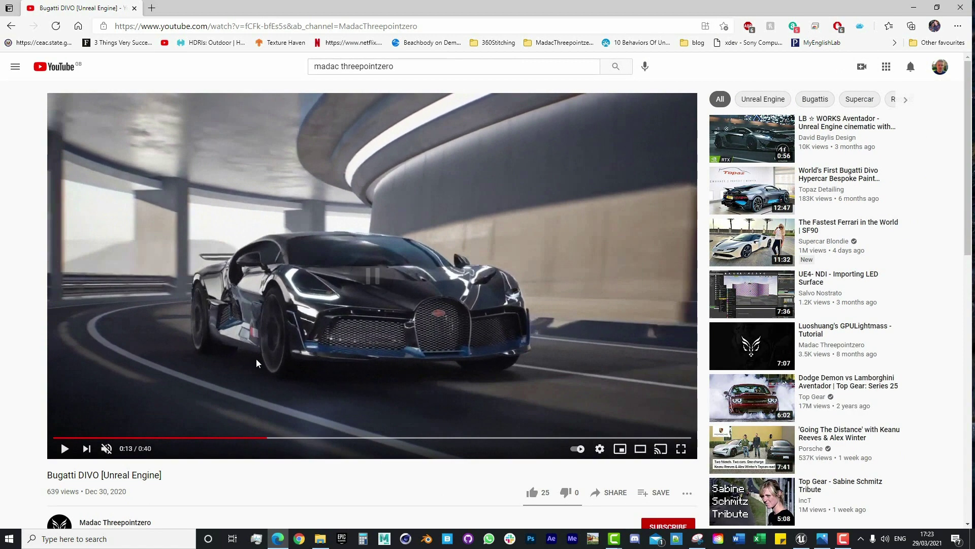
{"action": "left_click", "coordinate": [296, 307]}
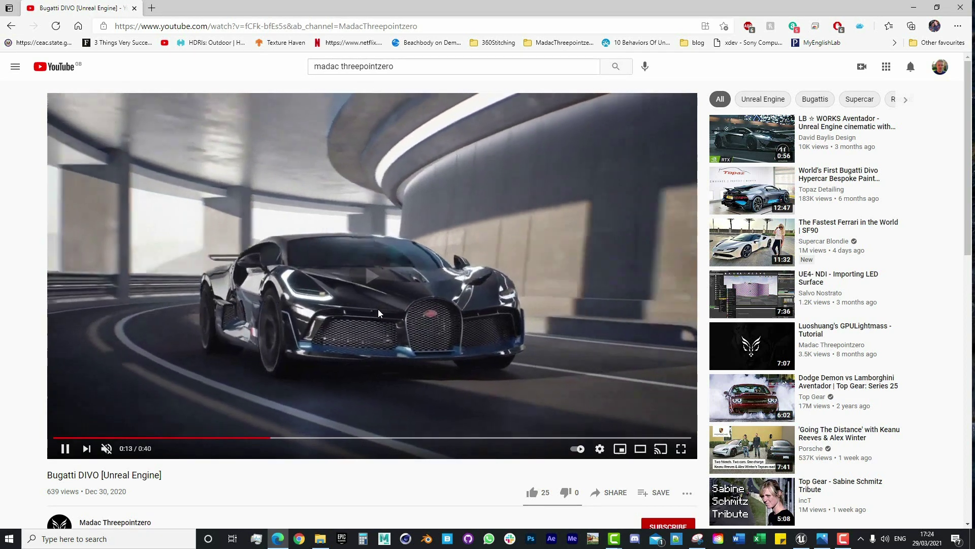
{"action": "left_click", "coordinate": [383, 310]}
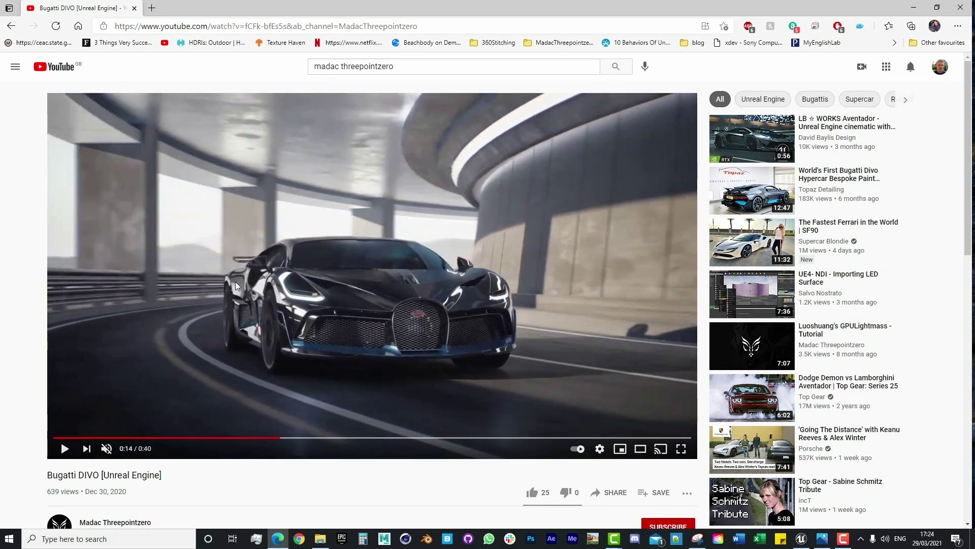
{"action": "left_click", "coordinate": [306, 318]}
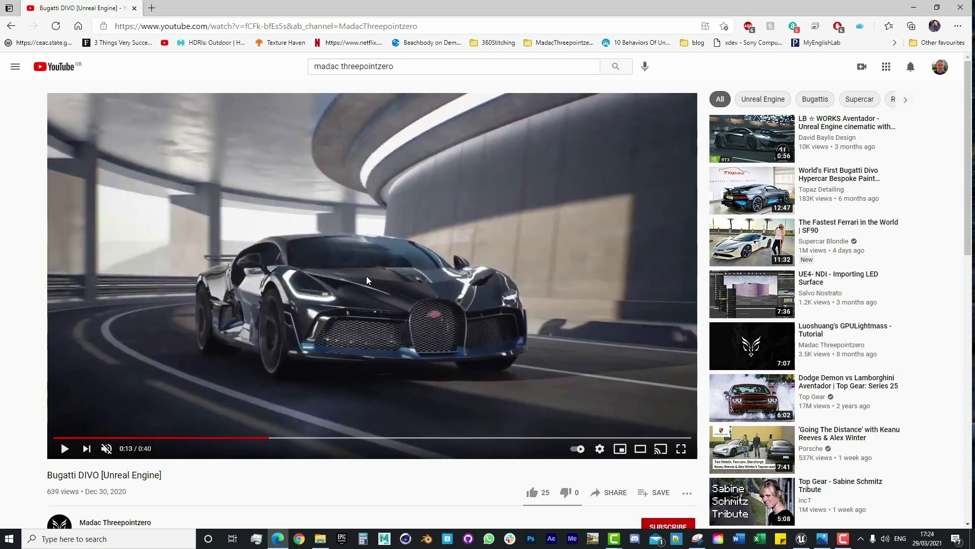
{"action": "left_click", "coordinate": [273, 387]}
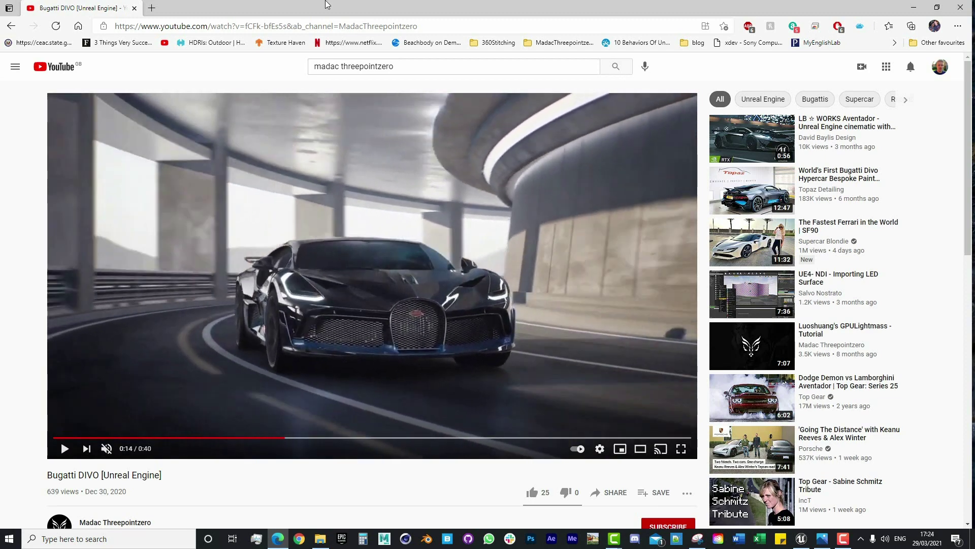
- Switch back to Unreal Editor and compare the car's view in the street scene with the reference shot
{"action": "left_click_drag", "start_coordinate": [326, 4], "coordinate": [974, 204]}
{"action": "left_click", "coordinate": [692, 4]}
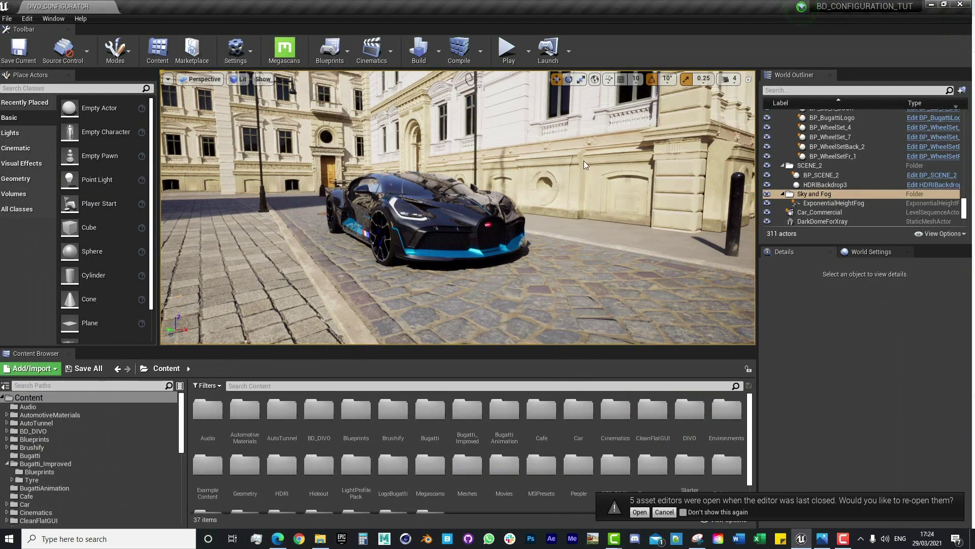
{"action": "right_click_drag", "start_coordinate": [480, 266], "coordinate": [472, 260]}
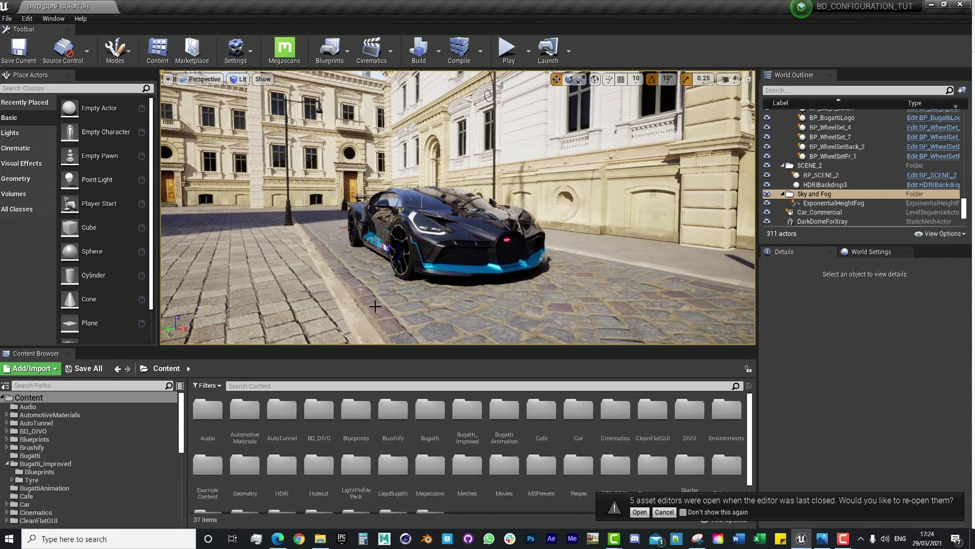
{"action": "scroll", "coordinate": [447, 236], "scroll_direction": "up", "scroll_amount": 5}
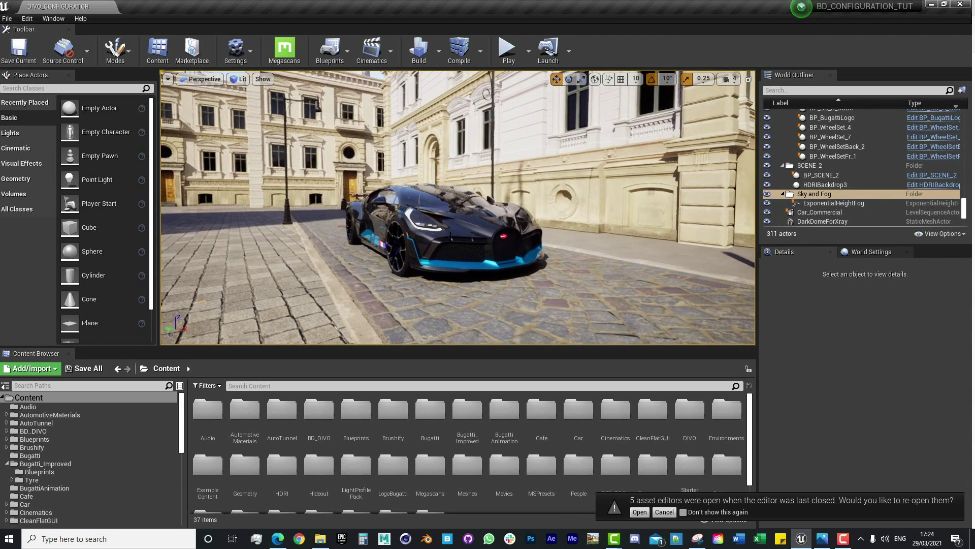
{"action": "right_click_drag", "start_coordinate": [454, 235], "coordinate": [451, 236]}
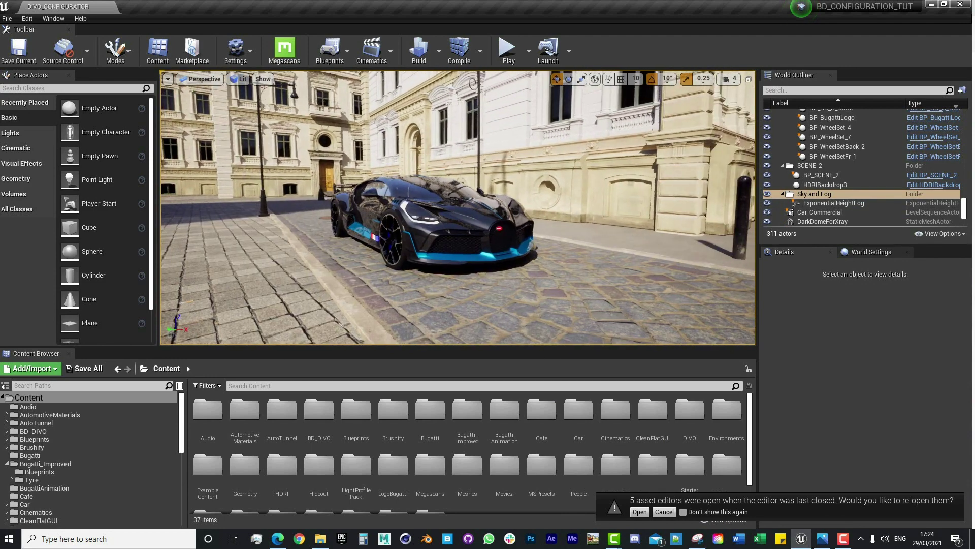
{"action": "right_click_drag", "start_coordinate": [476, 204], "coordinate": [484, 206]}
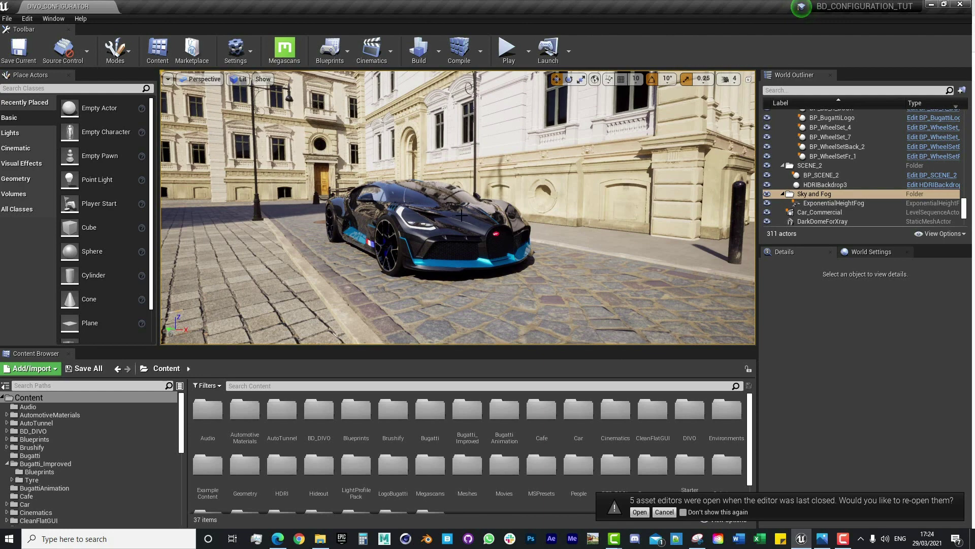
{"action": "right_click_drag", "start_coordinate": [461, 215], "coordinate": [462, 215]}
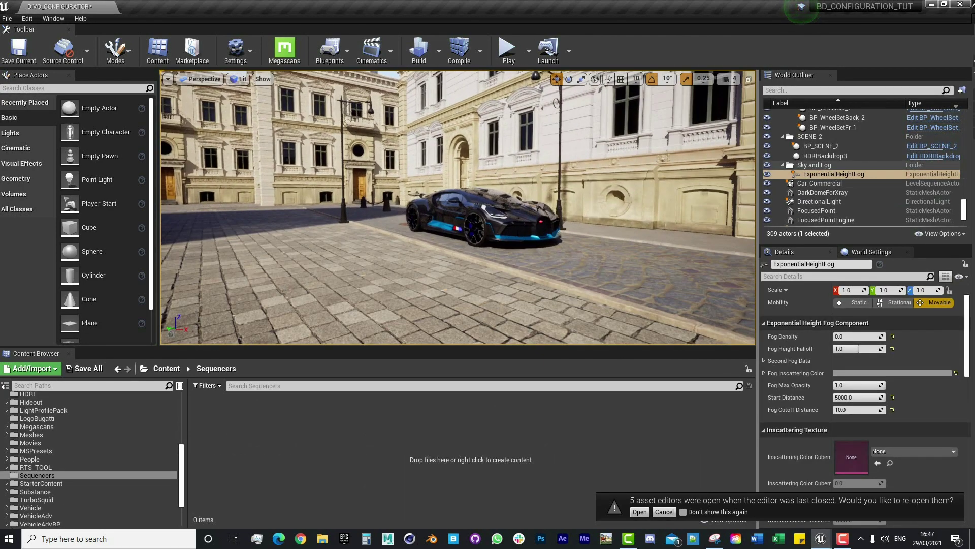
- Select the car's parent mesh BD_CAR_READY_bottom in the CAR_MODEL folder and frame the car in the viewport
{"action": "left_click", "coordinate": [822, 145]}
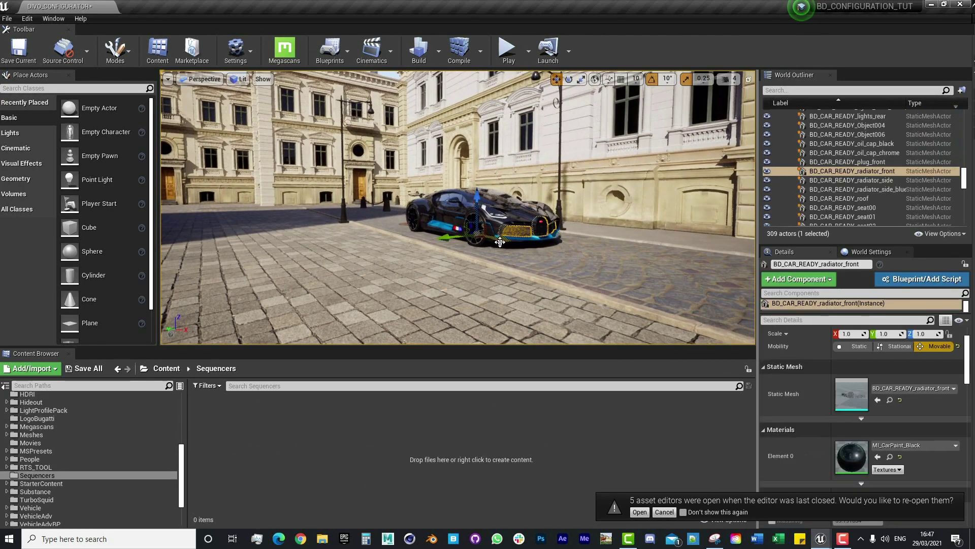
{"action": "left_click", "coordinate": [450, 219]}
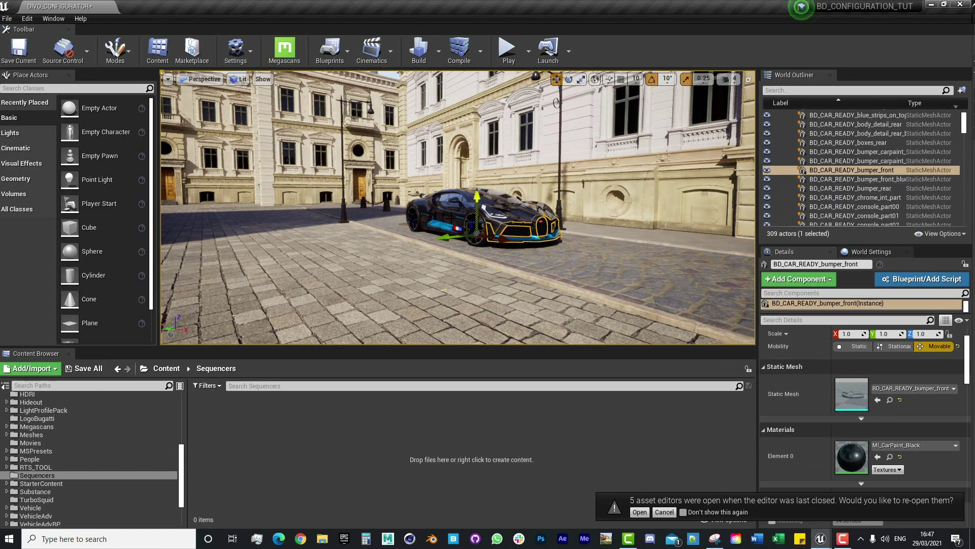
{"action": "scroll", "coordinate": [838, 178], "scroll_direction": "up", "scroll_amount": 2}
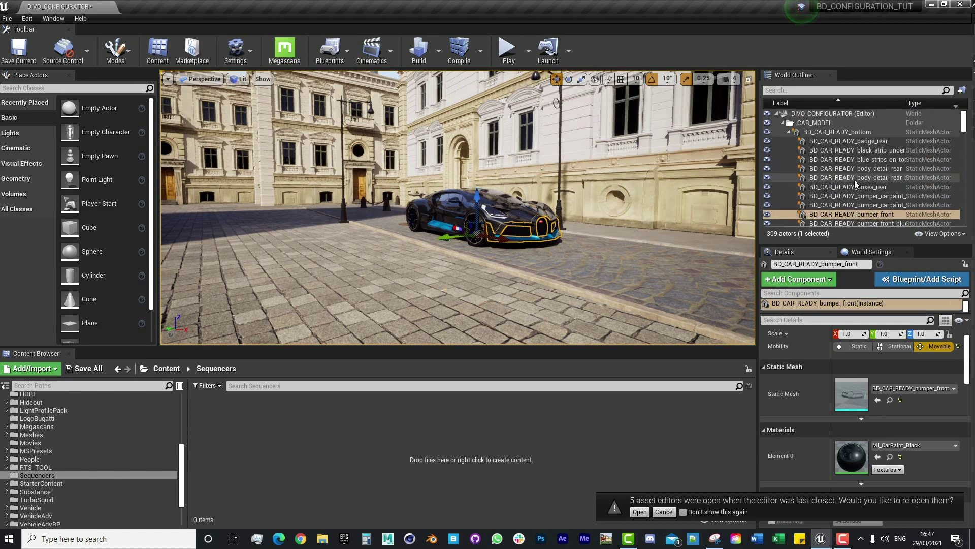
{"action": "left_click", "coordinate": [838, 140]}
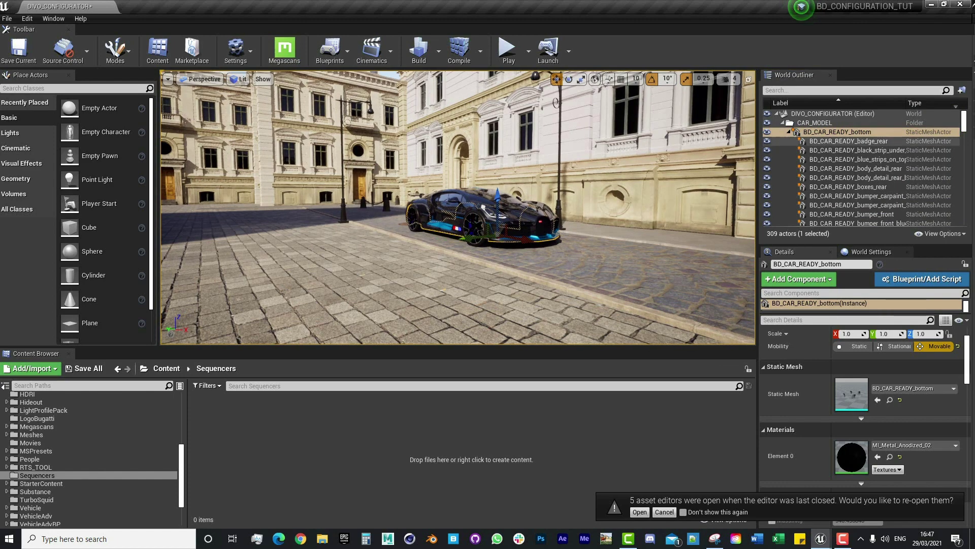
{"action": "left_click", "coordinate": [833, 132]}
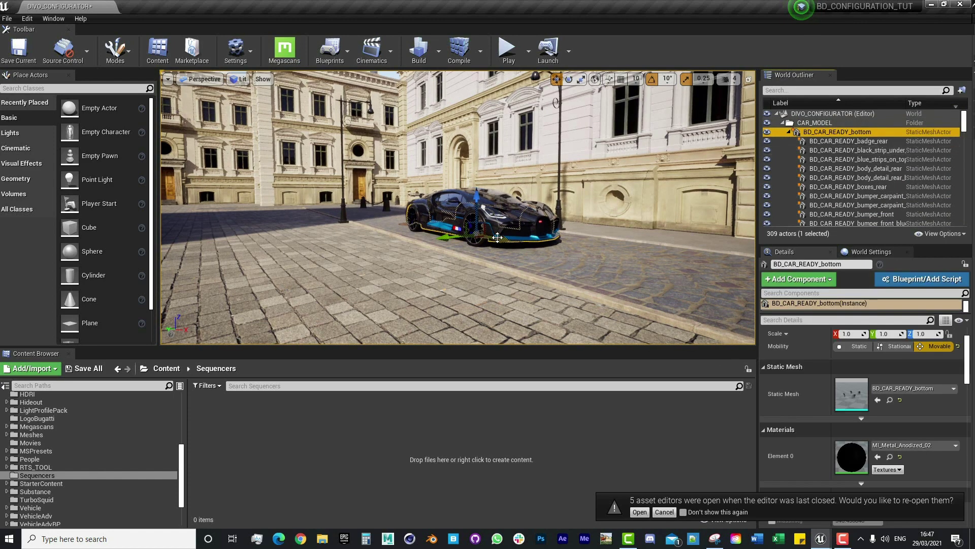
{"action": "right_click_drag", "start_coordinate": [504, 240], "coordinate": [516, 243]}
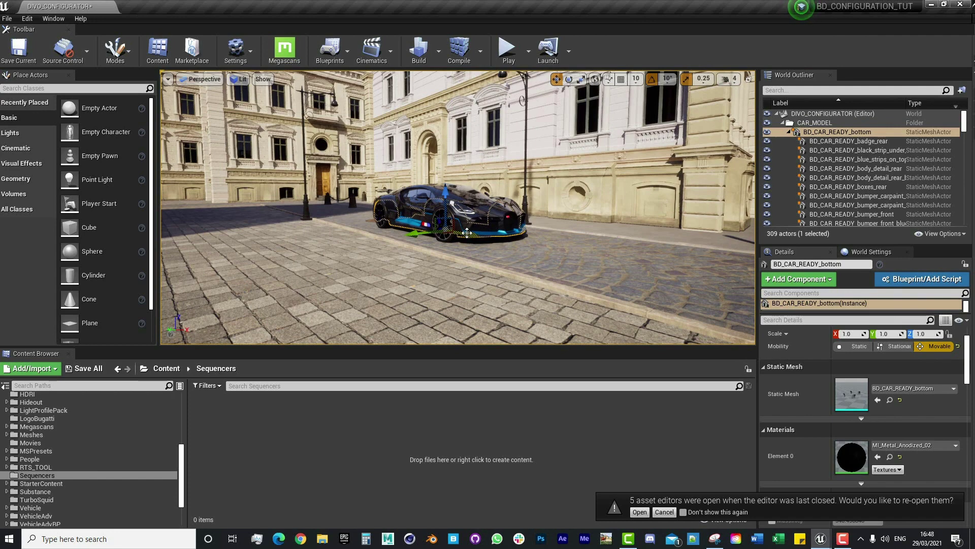
{"action": "left_click_drag", "start_coordinate": [467, 232], "coordinate": [495, 300]}
{"action": "key", "text": "f"}
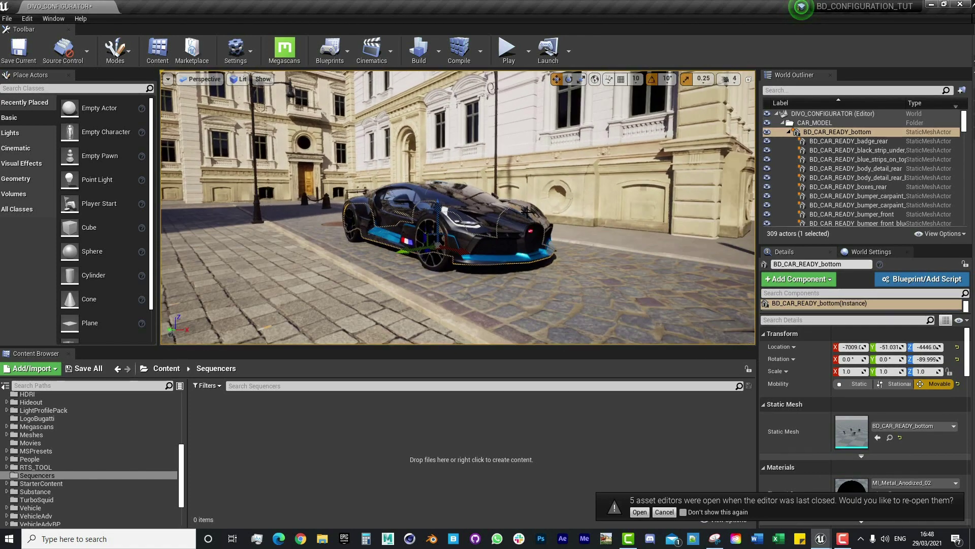
- Check the front wheel and front bumper as separate car parts, then reselect the parent mesh BD_CAR_READY_bottom
{"action": "left_click", "coordinate": [464, 236]}
{"action": "left_click", "coordinate": [435, 242]}
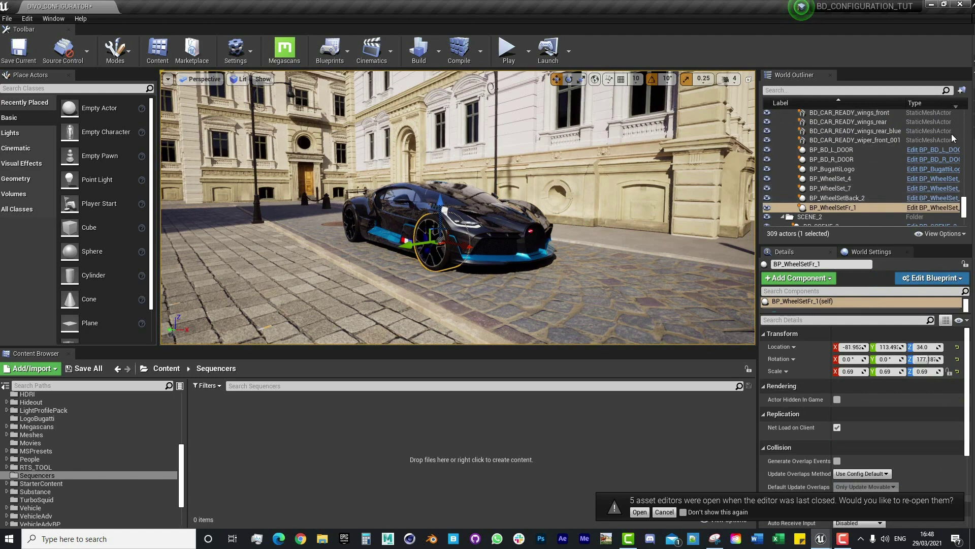
{"action": "left_click", "coordinate": [508, 254]}
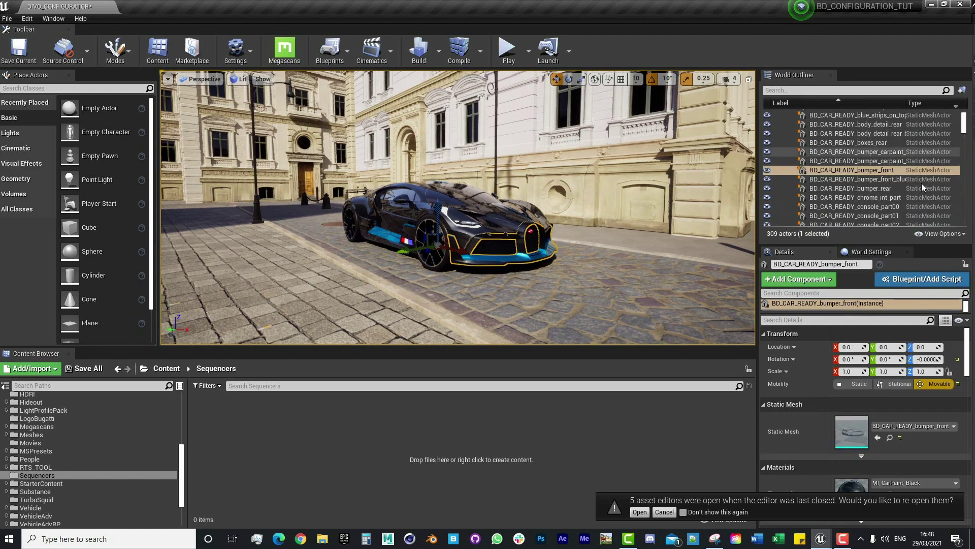
{"action": "scroll", "coordinate": [857, 175], "scroll_direction": "down", "scroll_amount": 5}
{"action": "scroll", "coordinate": [853, 162], "scroll_direction": "up", "scroll_amount": 5}
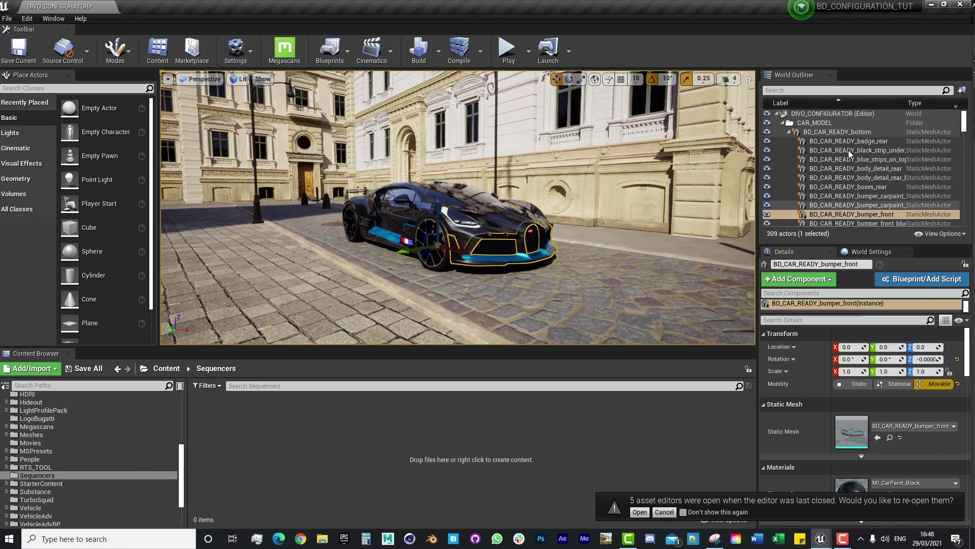
{"action": "left_click", "coordinate": [836, 132]}
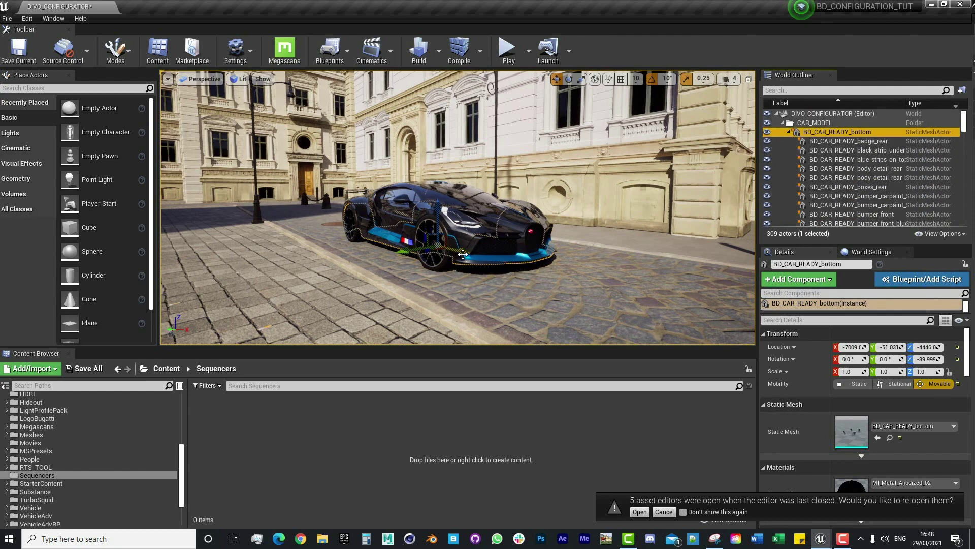
- Move the whole car along the cobbled street on the X axis to about -6720
{"action": "left_click_drag", "start_coordinate": [462, 254], "coordinate": [561, 233]}
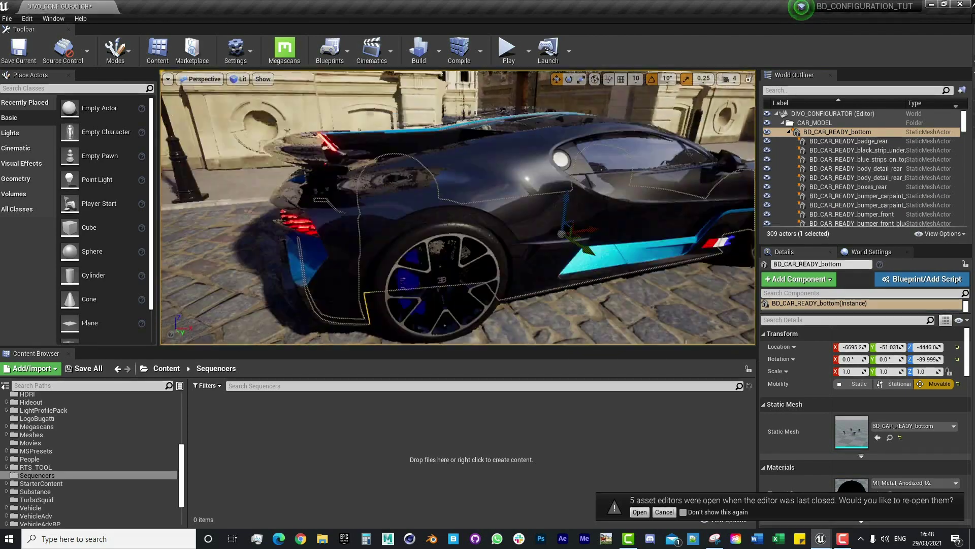
{"action": "right_click_drag", "start_coordinate": [458, 209], "coordinate": [432, 234]}
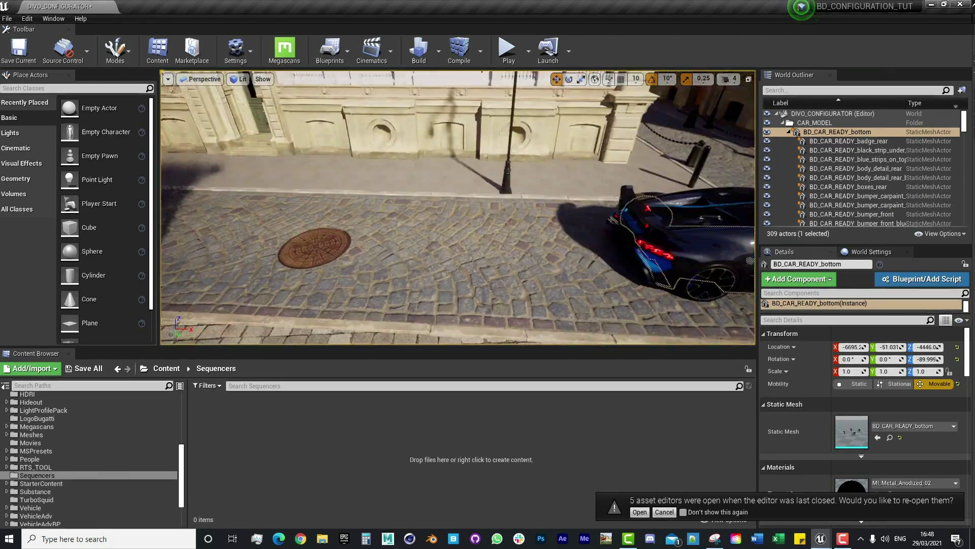
{"action": "key", "text": "f"}
{"action": "left_click_drag", "start_coordinate": [496, 189], "coordinate": [571, 178]}
{"action": "right_click_drag", "start_coordinate": [570, 178], "coordinate": [599, 211]}
{"action": "left_click_drag", "start_coordinate": [599, 211], "coordinate": [386, 216]}
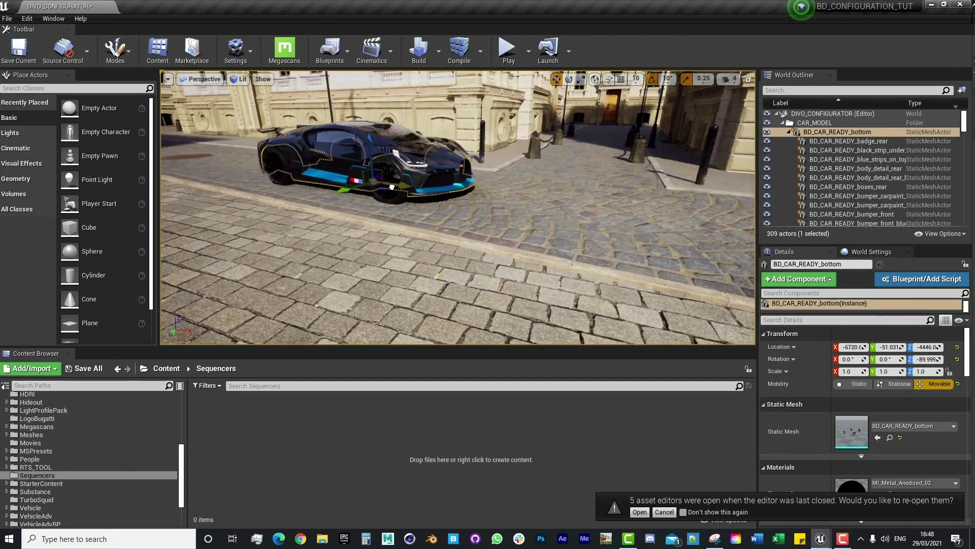
- Try rotating the front wheel BP_WheelSetFr_1 around its axle and undo the rotation
{"action": "left_click", "coordinate": [430, 214]}
{"action": "key", "text": "f"}
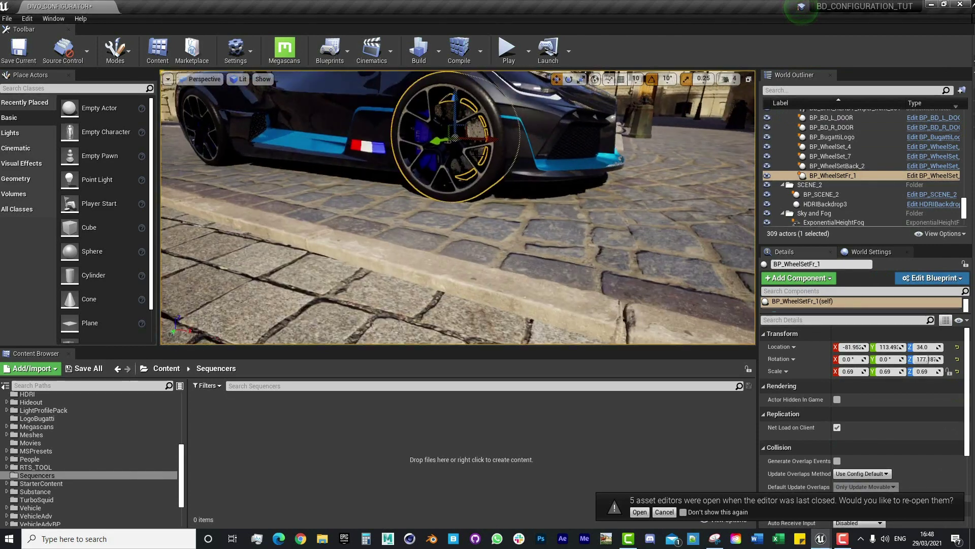
{"action": "scroll", "coordinate": [457, 204], "scroll_direction": "down", "scroll_amount": 5}
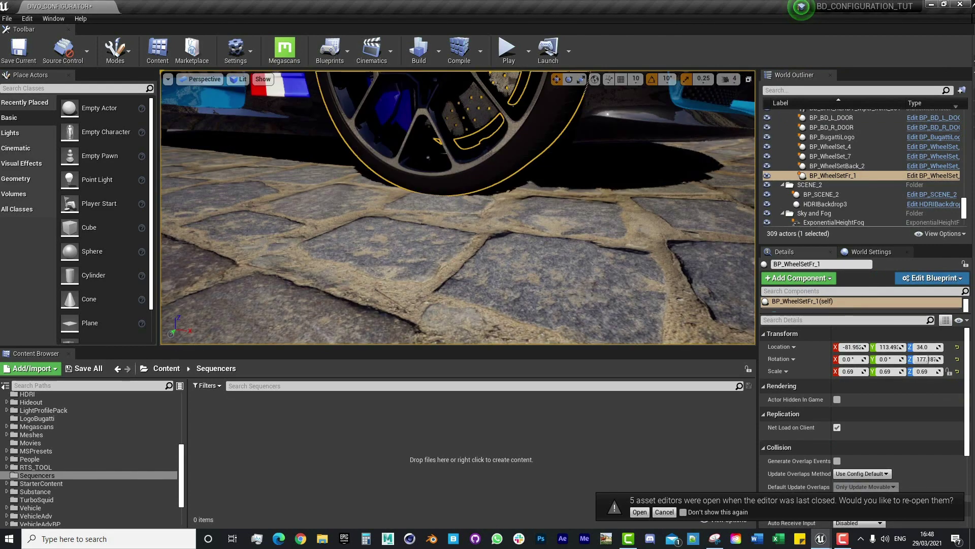
{"action": "key", "text": "e"}
{"action": "left_click_drag", "start_coordinate": [508, 193], "coordinate": [478, 239]}
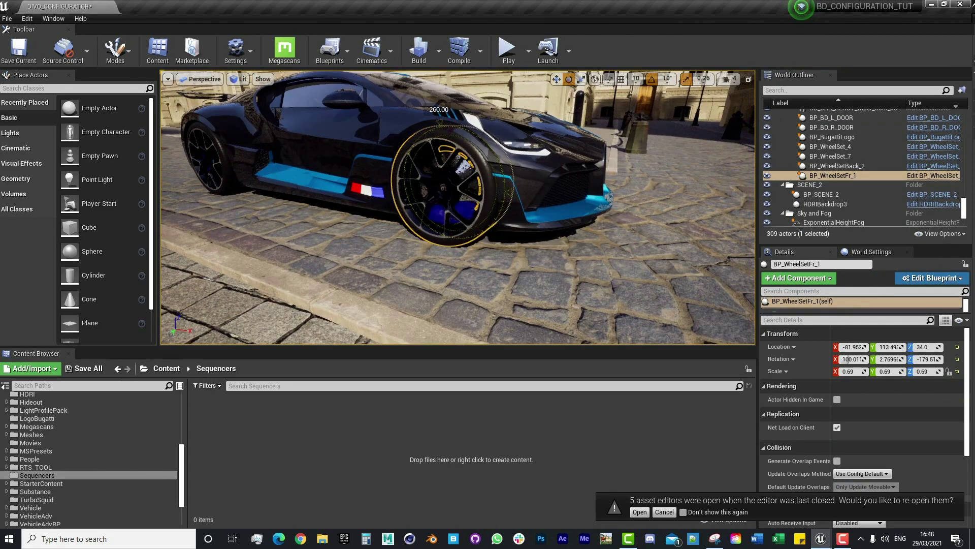
{"action": "key", "text": "ctrl+z"}
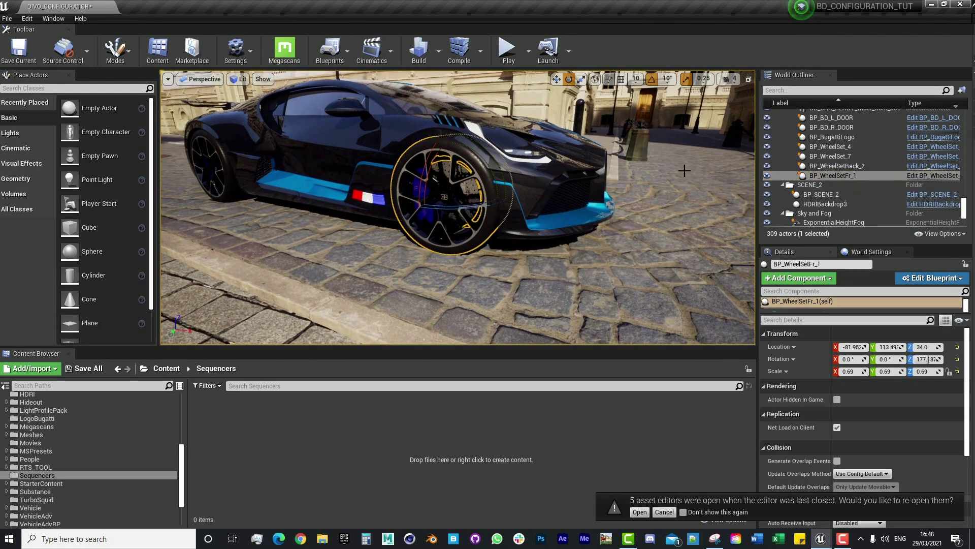
- Locate the source blueprint of the front wheel BP_WheelSetFr_1 among the project assets
{"action": "left_click", "coordinate": [874, 176]}
{"action": "left_click", "coordinate": [842, 175]}
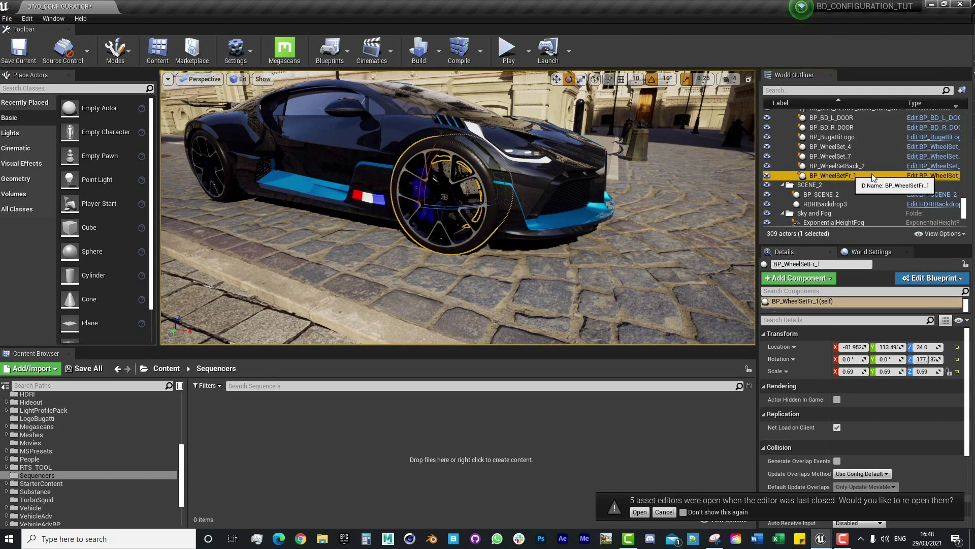
{"action": "right_click", "coordinate": [837, 174]}
{"action": "left_click", "coordinate": [878, 186]}
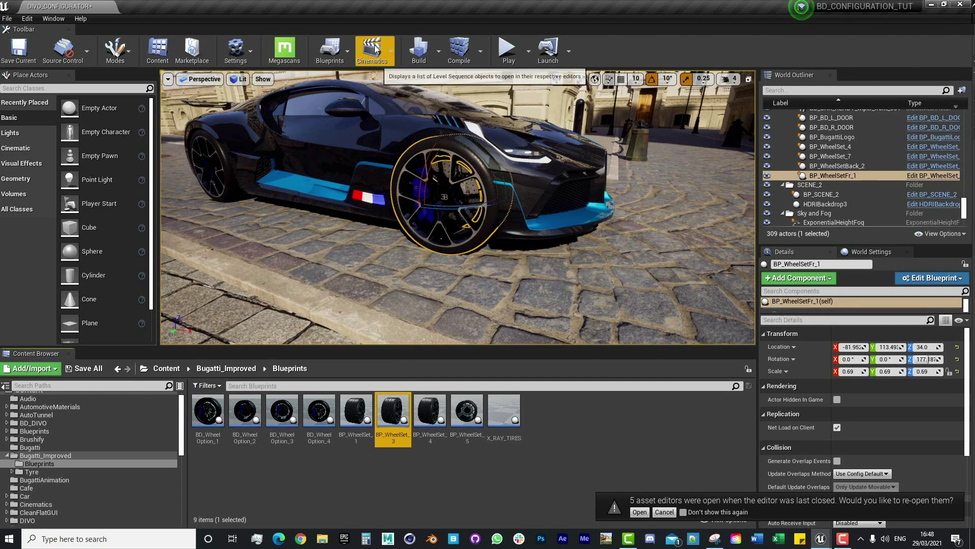
- Review the options for converting selected actors to a Blueprint class and view the car from the front
{"action": "left_click", "coordinate": [332, 51]}
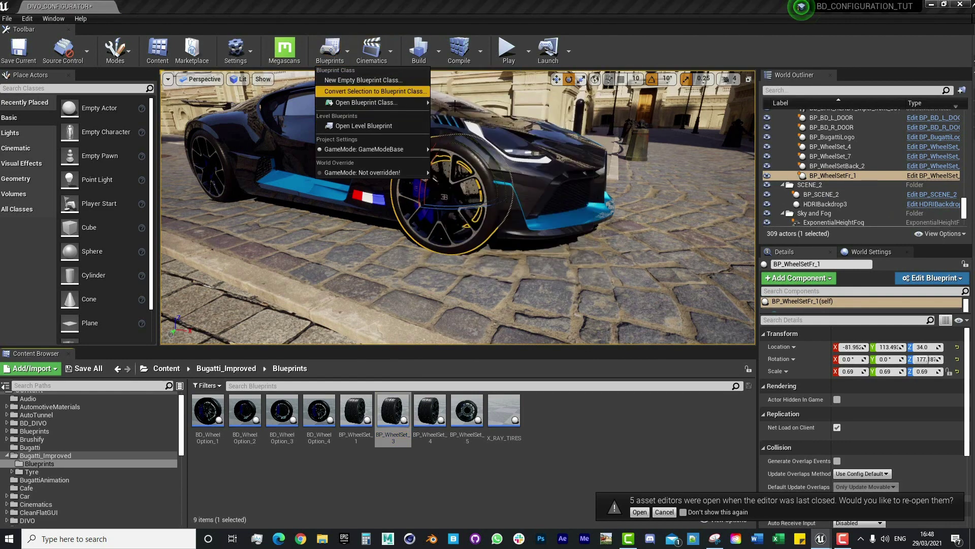
{"action": "right_click_drag", "start_coordinate": [513, 305], "coordinate": [513, 305]}
{"action": "right_click_drag", "start_coordinate": [540, 175], "coordinate": [540, 176]}
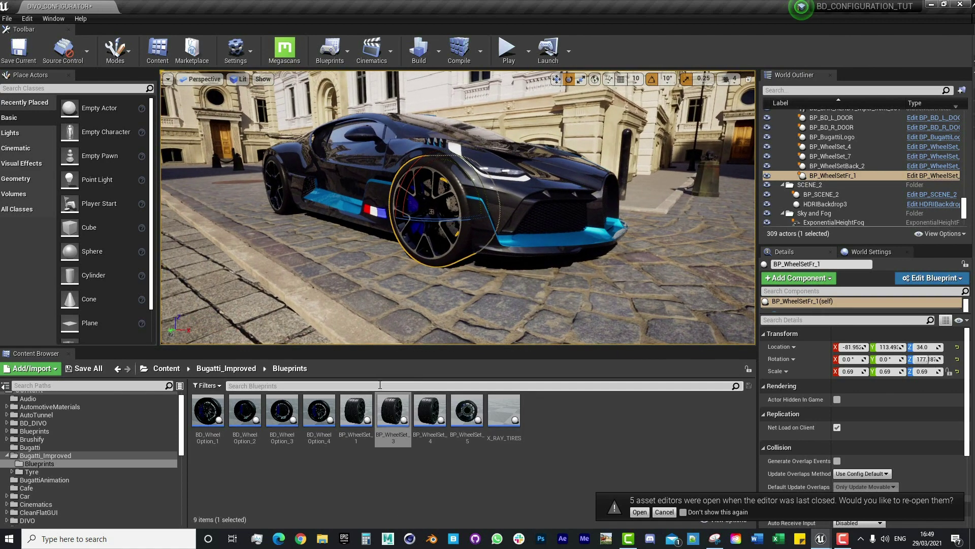
- Open the BP_WheelSet_3 blueprint in its 3D view and select the tire component for a close look
{"action": "double_click", "coordinate": [393, 411]}
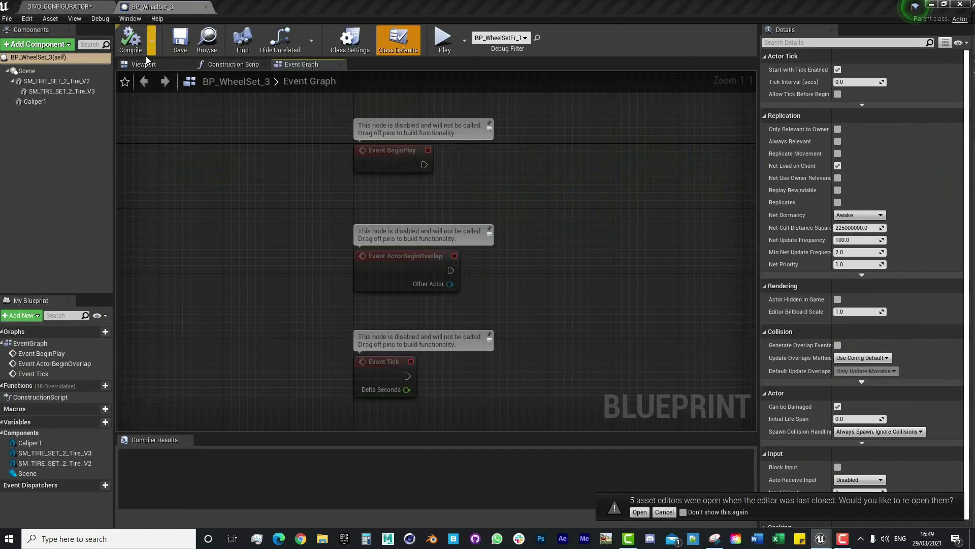
{"action": "left_click", "coordinate": [144, 64]}
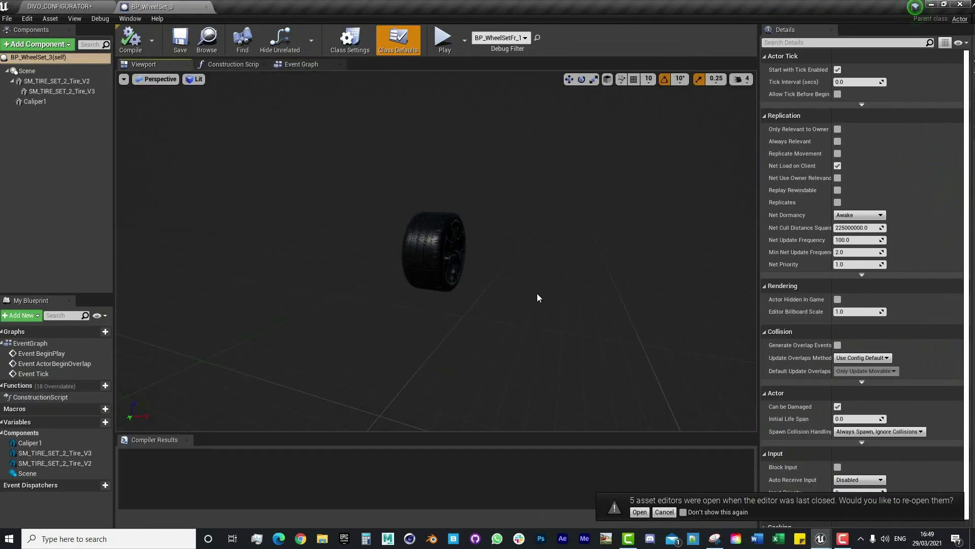
{"action": "scroll", "coordinate": [538, 296], "scroll_direction": "up", "scroll_amount": 3}
{"action": "mouse_move", "coordinate": [483, 307]}
{"action": "left_mouse_down"}
{"action": "mouse_move", "coordinate": [508, 305]}
{"action": "mouse_move", "coordinate": [487, 305]}
{"action": "left_mouse_up"}
{"action": "left_click_drag", "start_coordinate": [152, 211], "coordinate": [224, 211]}
{"action": "left_click", "coordinate": [406, 254]}
{"action": "left_click_drag", "start_coordinate": [406, 254], "coordinate": [352, 181]}
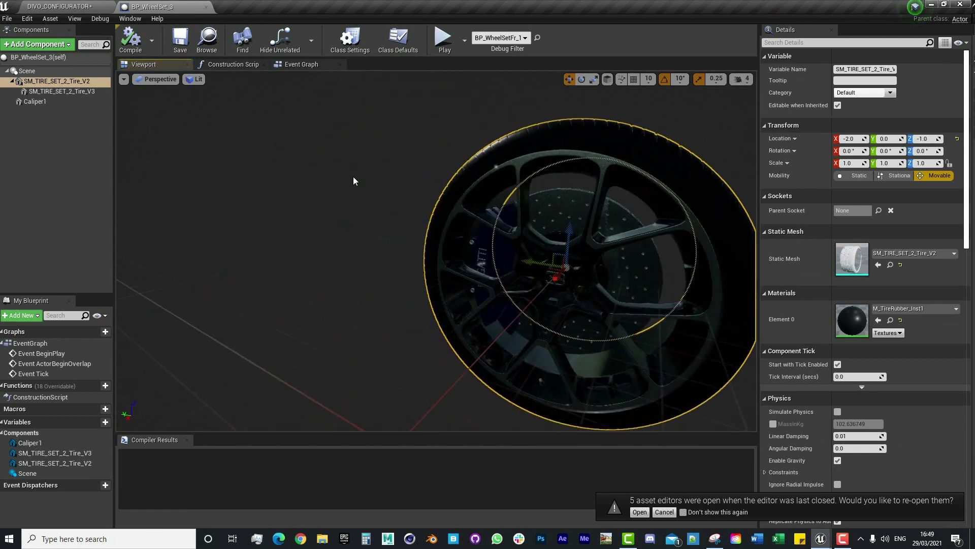
- Examine how the rim SM_TIRE_SET_2_Tire_V3 is parented under the tire SM_TIRE_SET_2_Tire_V2, separate from the caliper
{"action": "left_click", "coordinate": [41, 83]}
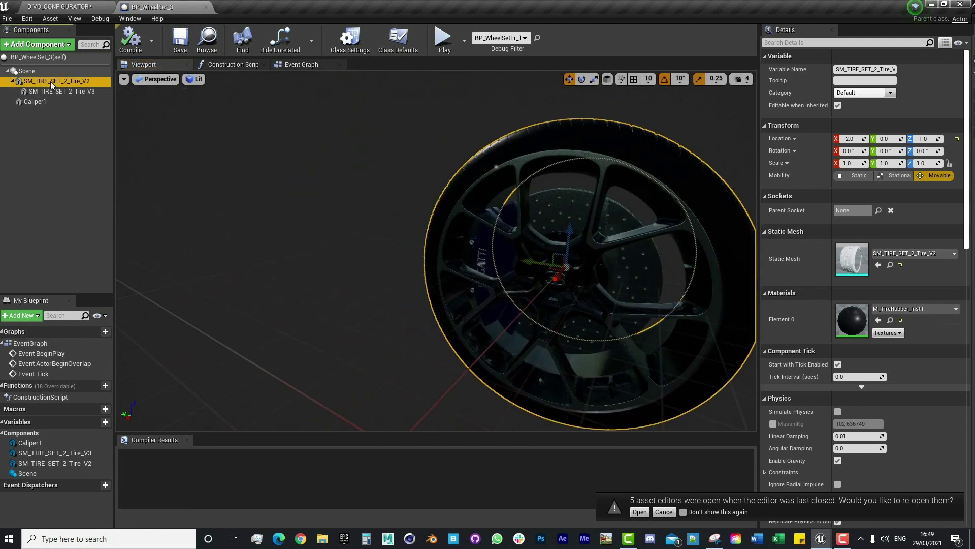
{"action": "right_click_drag", "start_coordinate": [284, 203], "coordinate": [284, 207]}
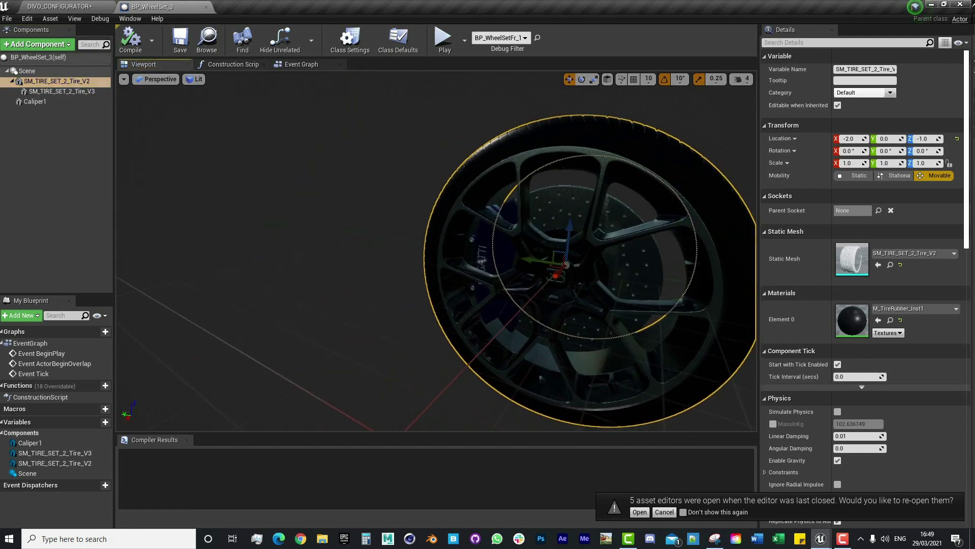
{"action": "left_click", "coordinate": [71, 82]}
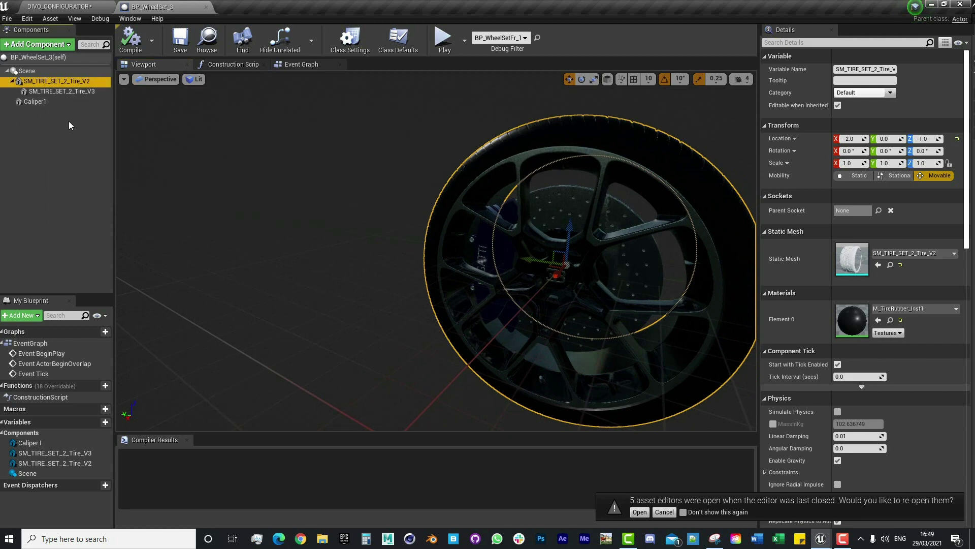
{"action": "left_click", "coordinate": [90, 92]}
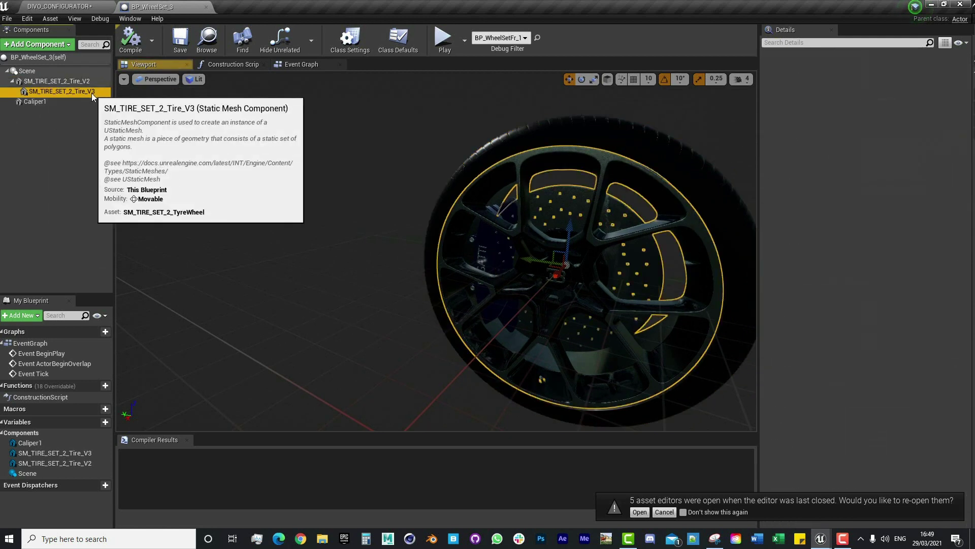
{"action": "left_click", "coordinate": [74, 82]}
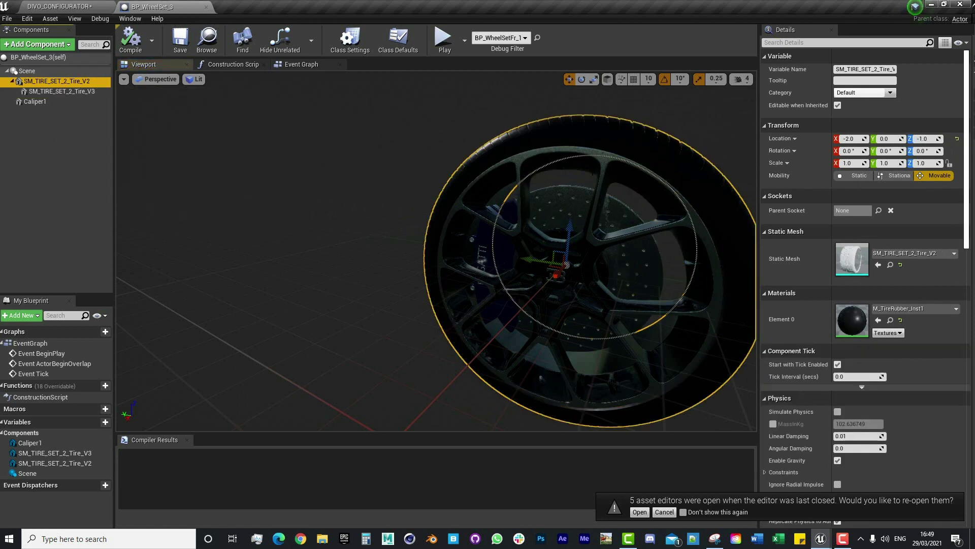
- Test rotating the tire with its rim inside the wheel blueprint, undo it, and return to the street level
{"action": "middle_click_drag", "start_coordinate": [567, 218], "coordinate": [586, 224]}
{"action": "key", "text": "e"}
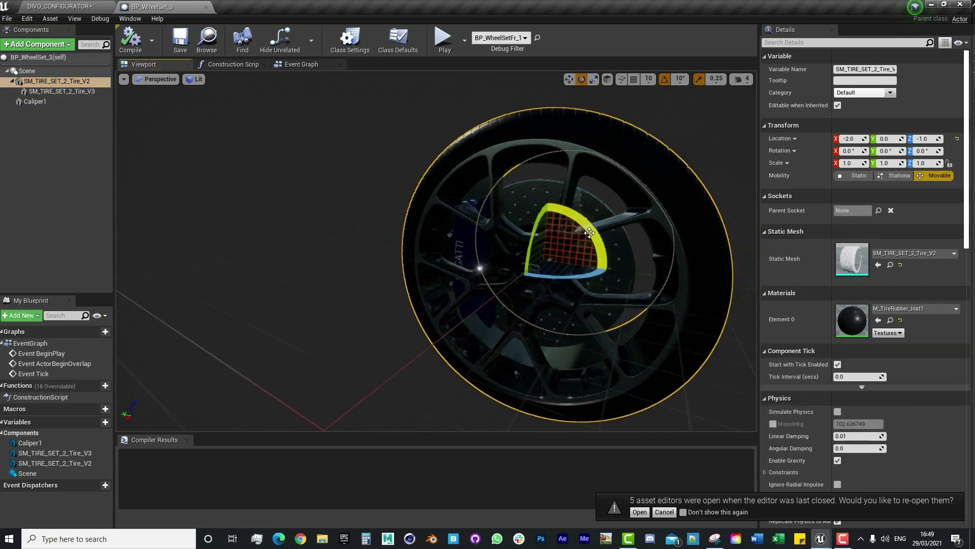
{"action": "left_click_drag", "start_coordinate": [589, 222], "coordinate": [617, 274]}
{"action": "key", "text": "ctrl+z"}
{"action": "left_click", "coordinate": [206, 7]}
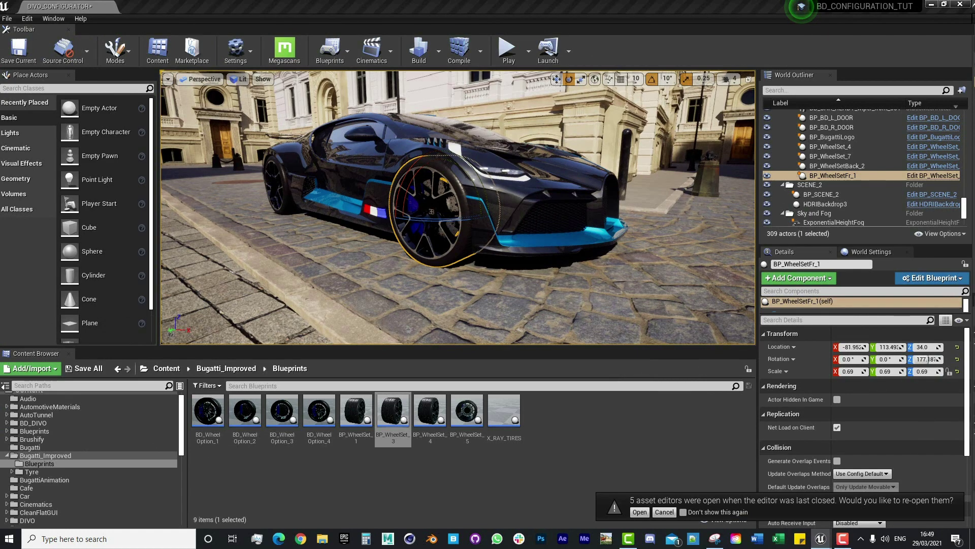
- Undo the test rotations of the wheel in the wheel blueprint and the street scene
{"action": "key", "text": "ctrl+z"}
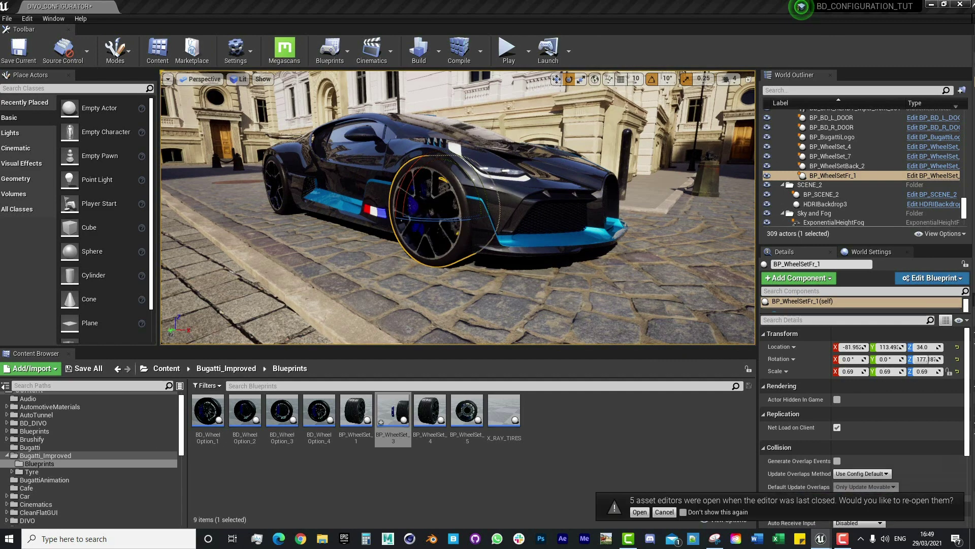
{"action": "key", "text": "ctrl+z"}
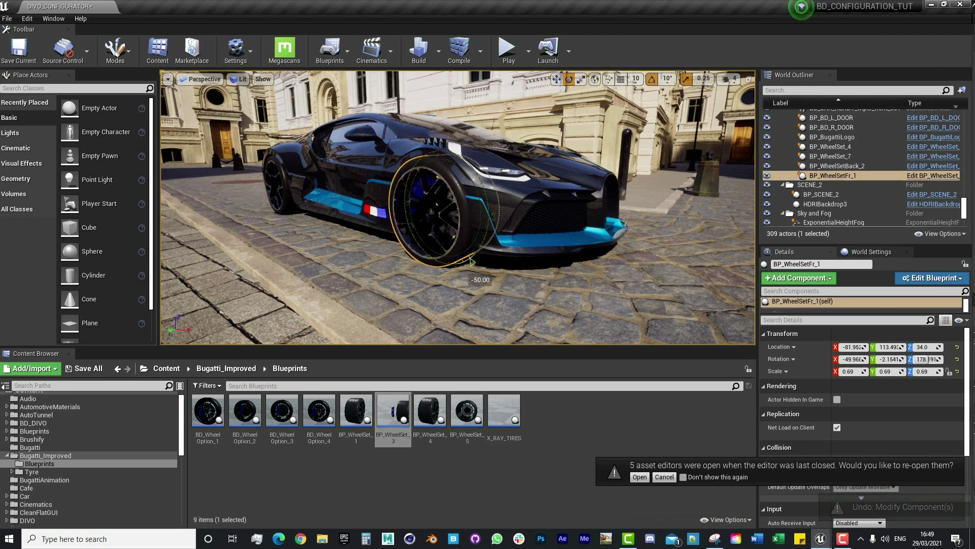
{"action": "key", "text": "ctrl+z"}
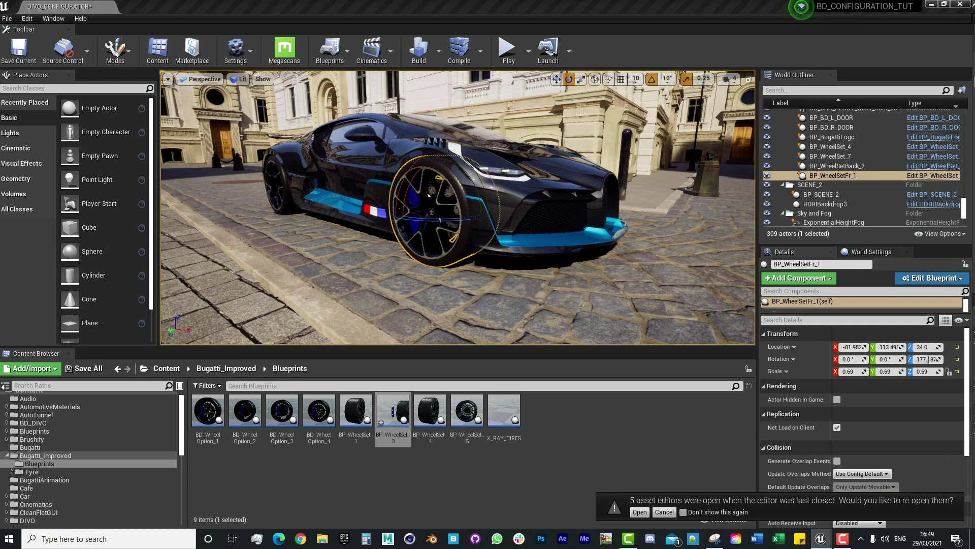
{"action": "key", "text": "ctrl+z"}
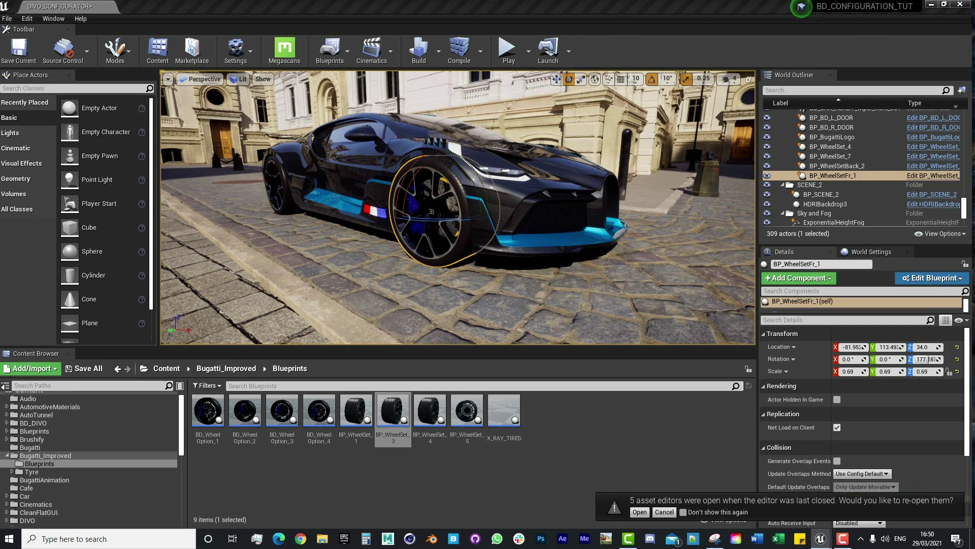
- Bring the BP_WheelSet_3 blueprint window over the level, frame the wheel to inspect it, and move the window away
{"action": "left_click_drag", "start_coordinate": [974, 183], "coordinate": [514, 110]}
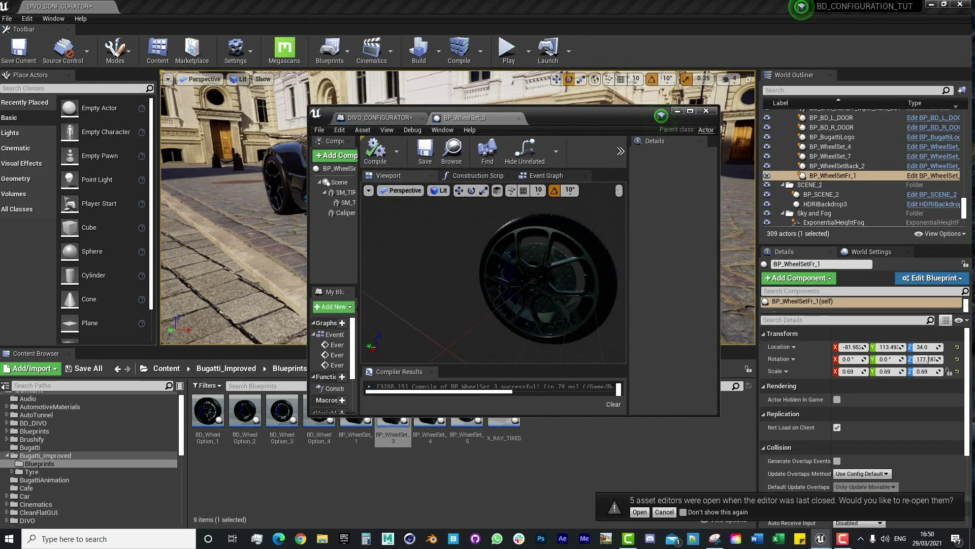
{"action": "key", "text": "f"}
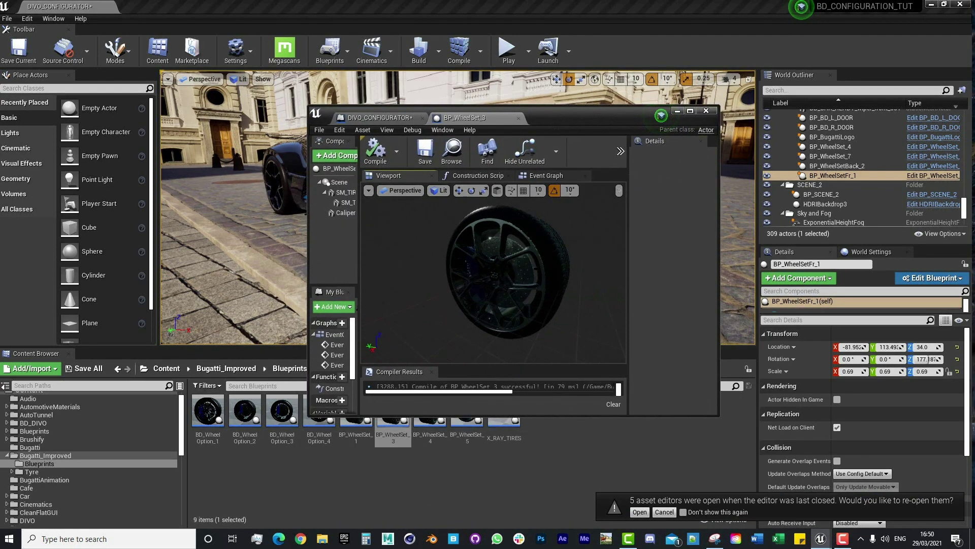
{"action": "left_click_drag", "start_coordinate": [556, 108], "coordinate": [974, 183]}
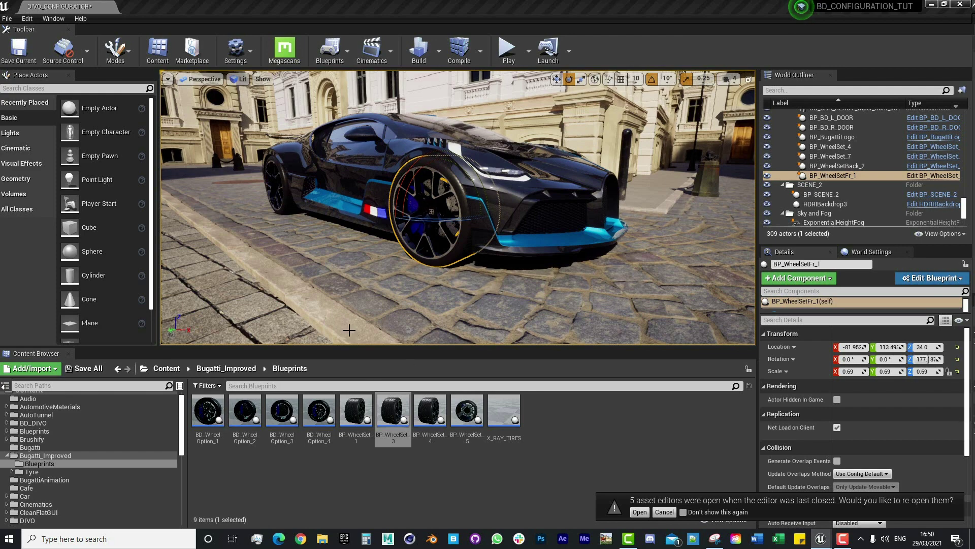
- Select the parent mesh BD_CAR_READY_bottom and frame the whole car in the street scene
{"action": "right_click_drag", "start_coordinate": [350, 331], "coordinate": [573, 304]}
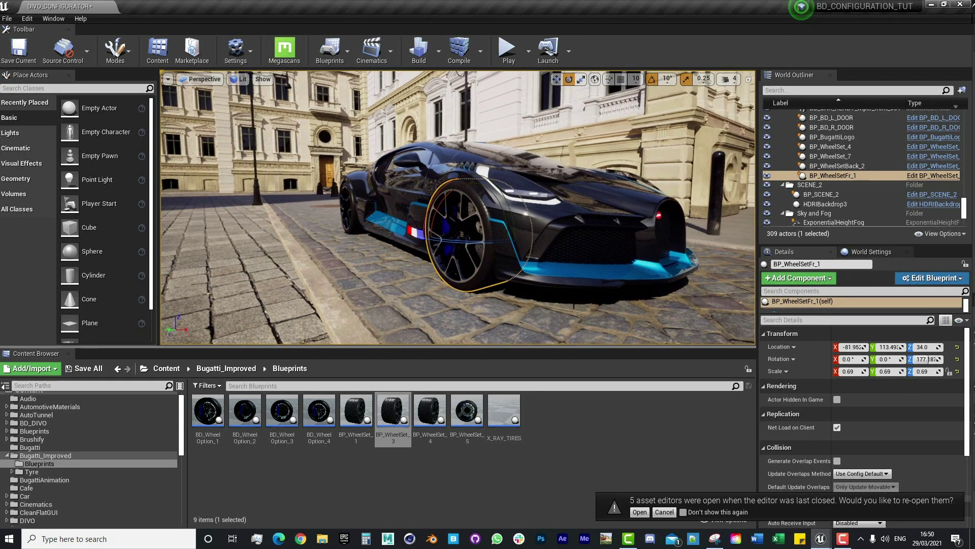
{"action": "left_click", "coordinate": [673, 206]}
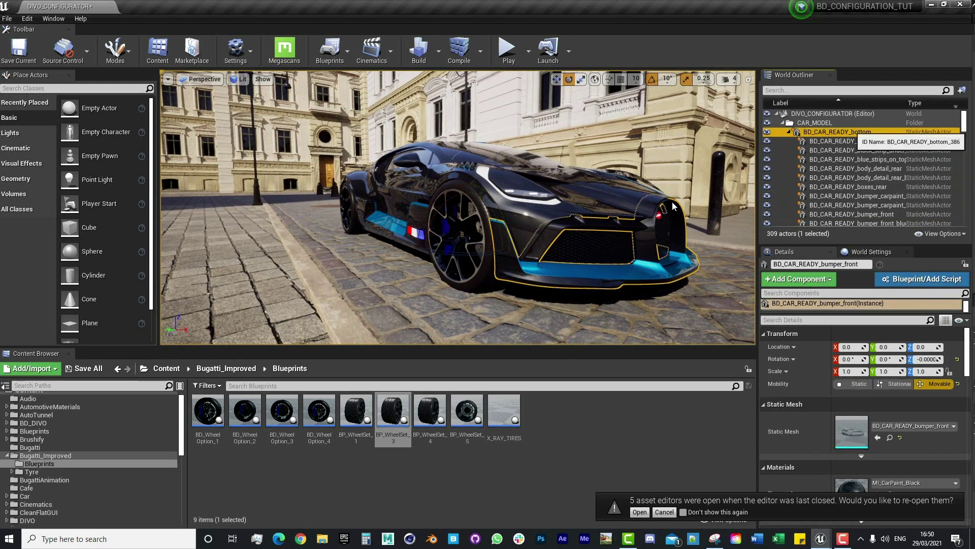
{"action": "double_click", "coordinate": [836, 132]}
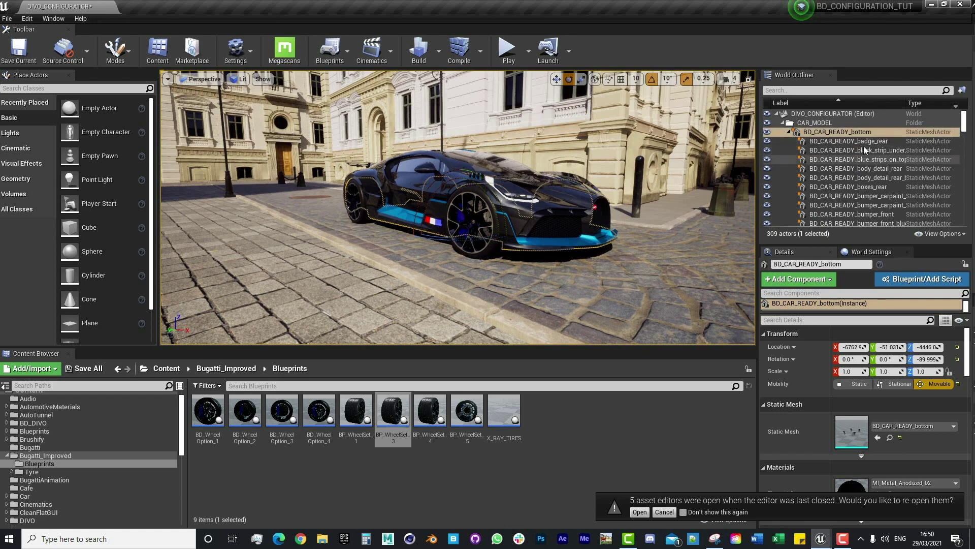
- Move the BD_CAR_READY_bottom car backward along the street to an X location of about -7032
{"action": "right_click_drag", "start_coordinate": [479, 230], "coordinate": [485, 230]}
{"action": "key", "text": "w"}
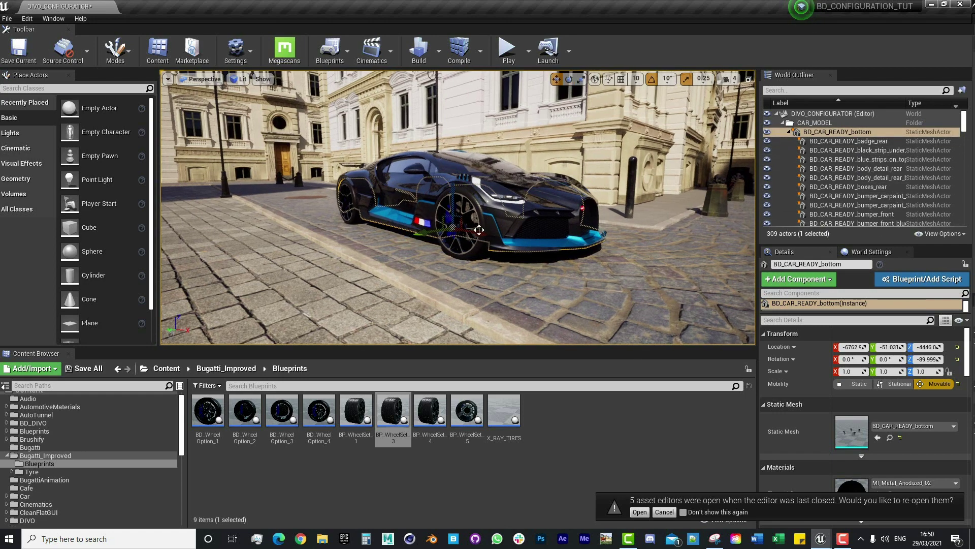
{"action": "left_click_drag", "start_coordinate": [479, 229], "coordinate": [407, 226]}
{"action": "right_click_drag", "start_coordinate": [406, 226], "coordinate": [376, 226]}
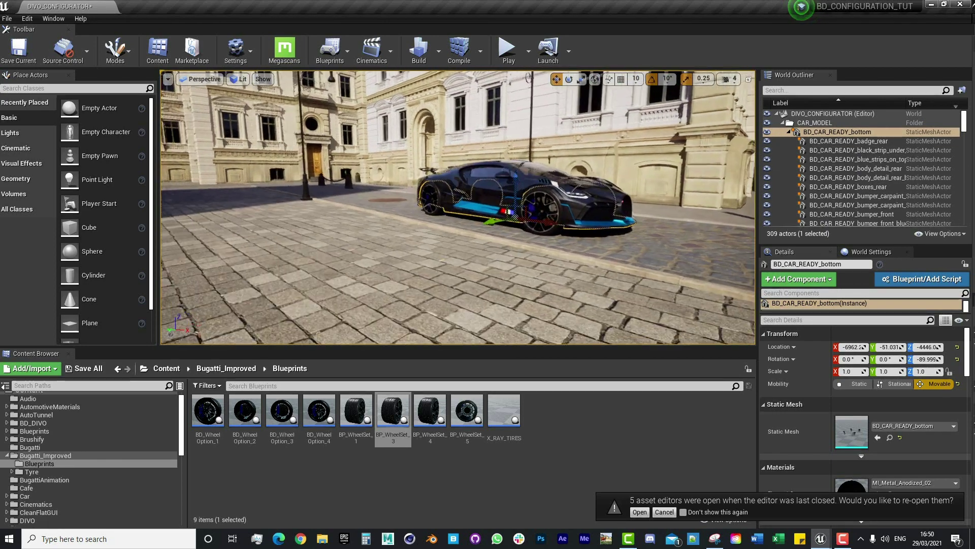
{"action": "right_click_drag", "start_coordinate": [632, 253], "coordinate": [645, 253]}
{"action": "key", "text": "w"}
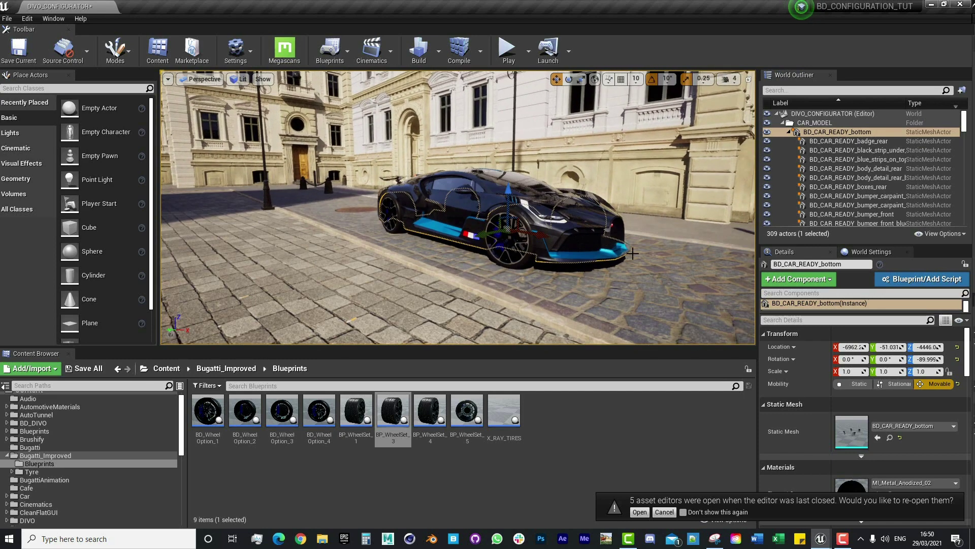
{"action": "left_click", "coordinate": [838, 132]}
{"action": "left_click_drag", "start_coordinate": [539, 235], "coordinate": [508, 228]}
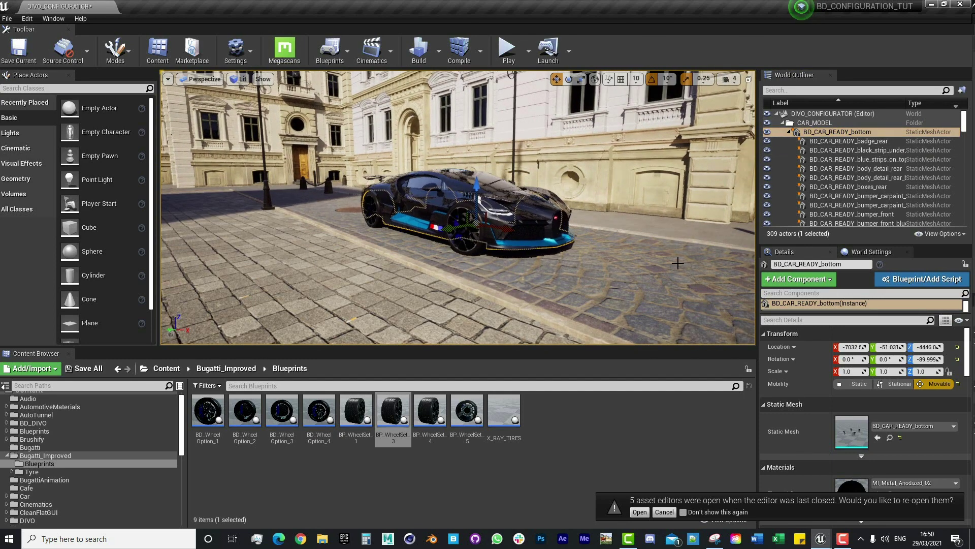
{"action": "right_click_drag", "start_coordinate": [678, 263], "coordinate": [706, 262]}
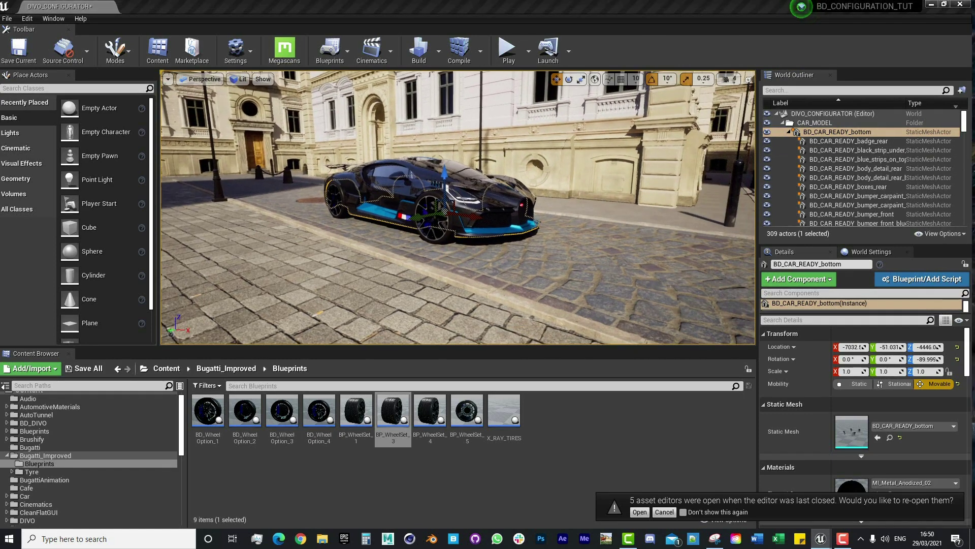
- Open the Level Blueprint beside the street scene and add a reference to BD_CAR_READY_bottom in its Event Graph
{"action": "left_click_drag", "start_coordinate": [559, 162], "coordinate": [223, 142]}
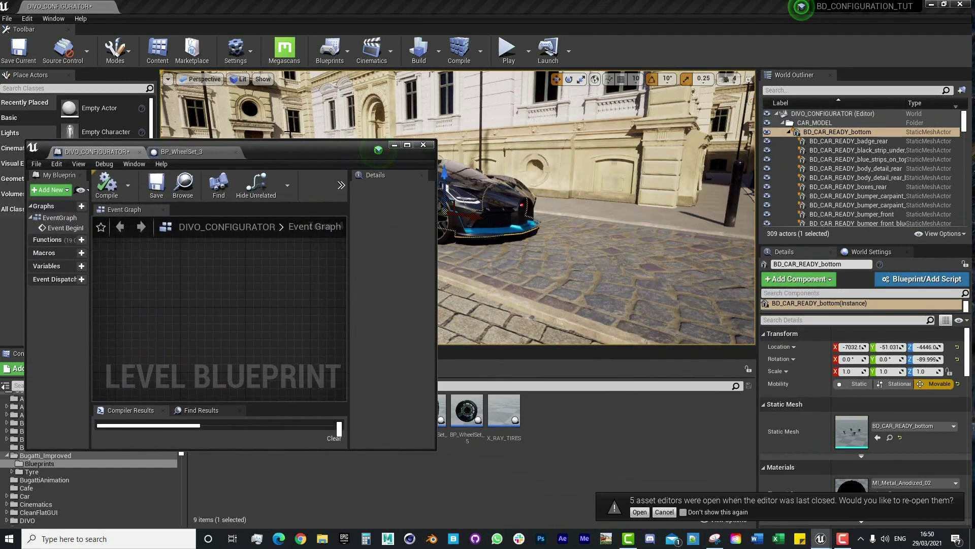
{"action": "left_click", "coordinate": [340, 48]}
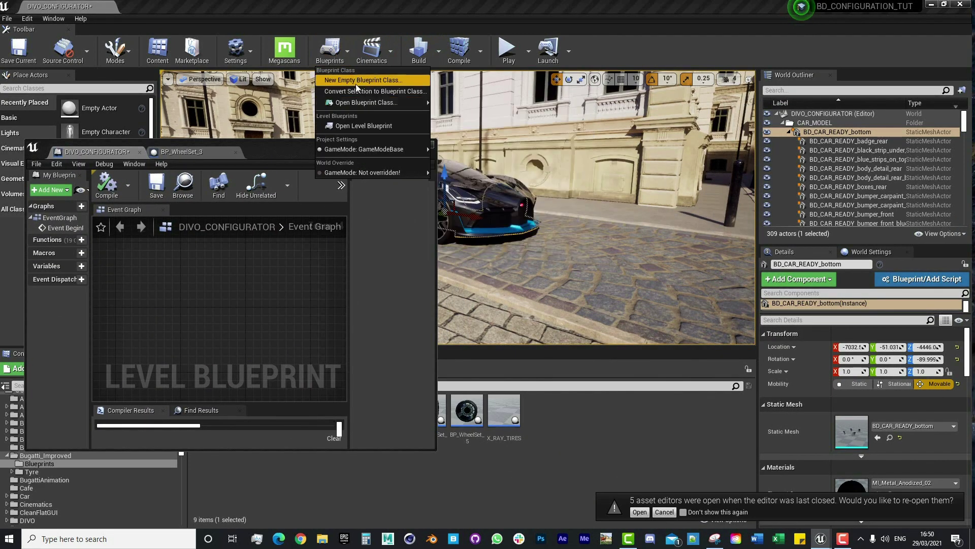
{"action": "left_click", "coordinate": [373, 127]}
{"action": "left_click_drag", "start_coordinate": [304, 151], "coordinate": [312, 109]}
{"action": "left_click_drag", "start_coordinate": [835, 132], "coordinate": [168, 259]}
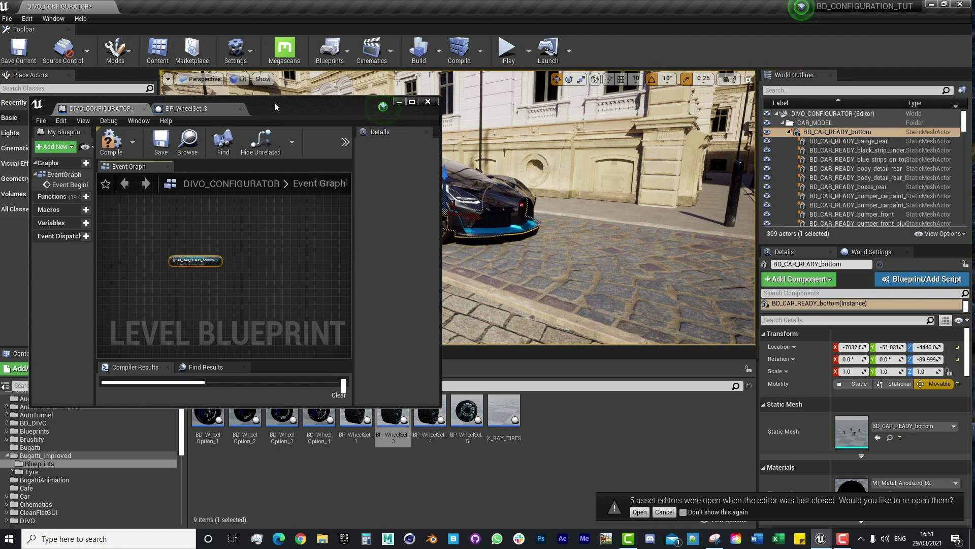
{"action": "left_click_drag", "start_coordinate": [274, 102], "coordinate": [363, 123]}
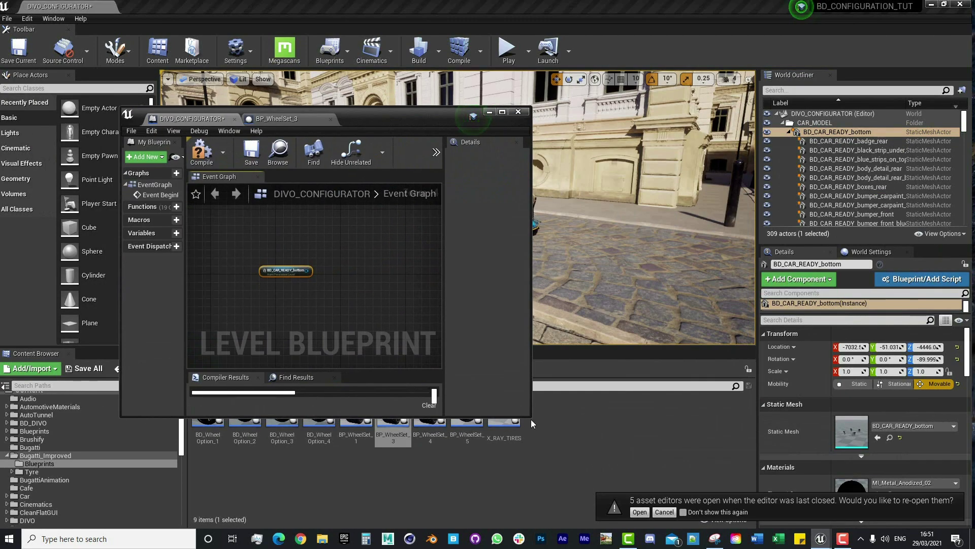
- Select the wheels BP_WheelSetFr_1 and BP_WheelSetBack_2 and add references to both in the level blueprint's Event Graph
{"action": "left_click_drag", "start_coordinate": [529, 113], "coordinate": [391, 261]}
{"action": "left_click", "coordinate": [452, 265]}
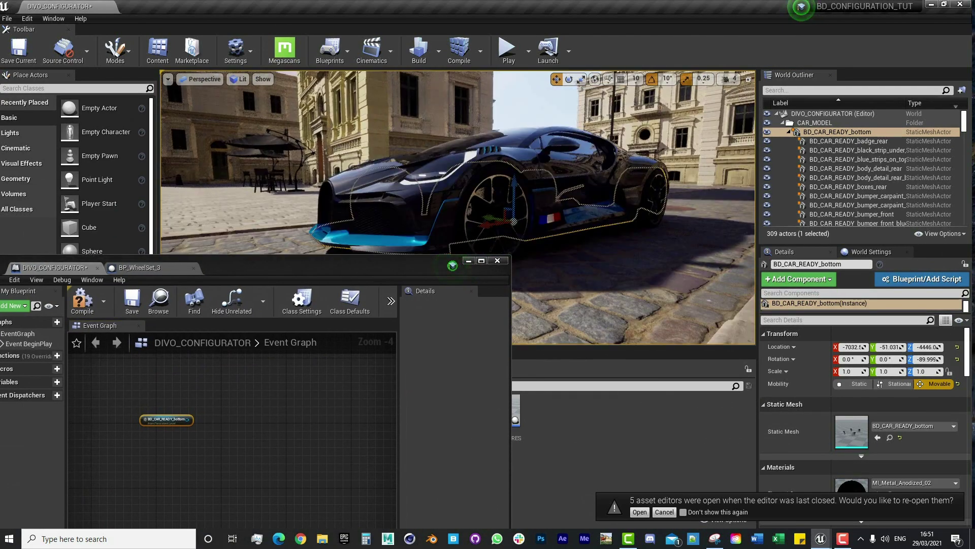
{"action": "left_click", "coordinate": [452, 265]}
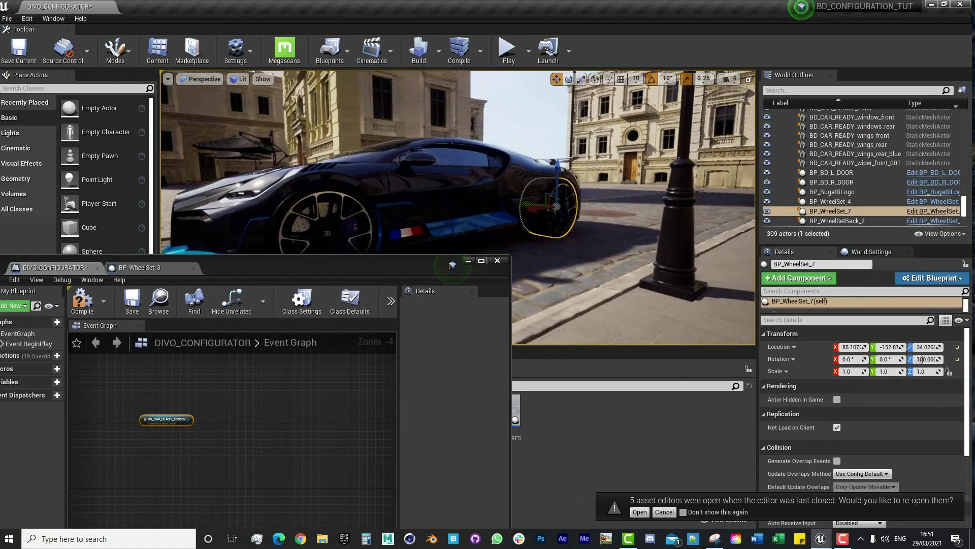
{"action": "left_click", "coordinate": [452, 265]}
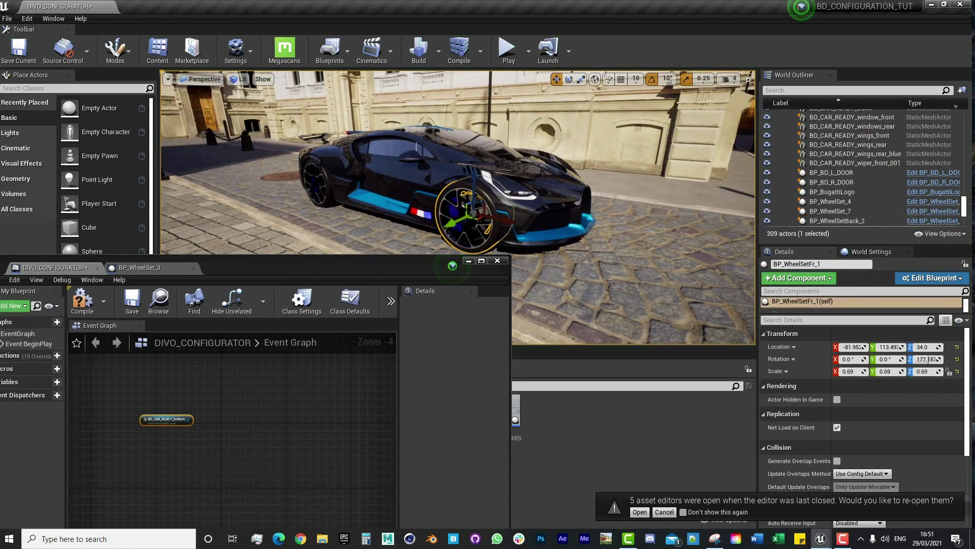
{"action": "left_click", "coordinate": [837, 221], "text": "ctrl"}
{"action": "scroll", "coordinate": [851, 188], "scroll_direction": "down", "scroll_amount": 2}
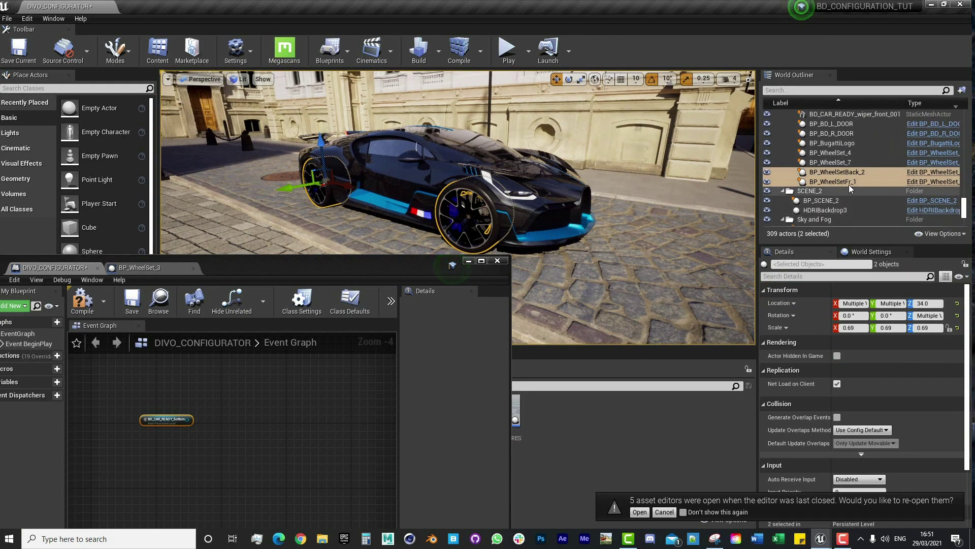
{"action": "left_click_drag", "start_coordinate": [851, 188], "coordinate": [219, 391]}
{"action": "scroll", "coordinate": [229, 391], "scroll_direction": "up", "scroll_amount": 1}
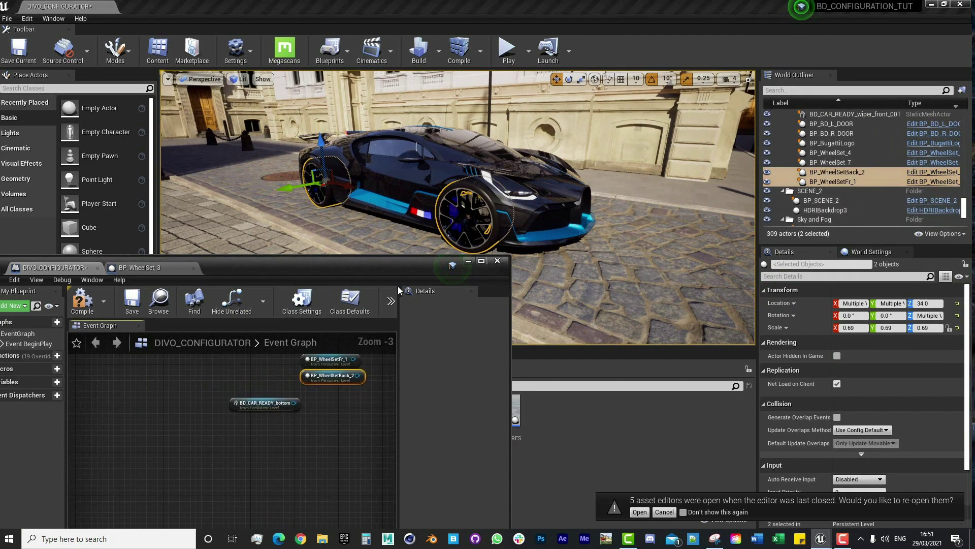
- Maximize the level blueprint window and add an Event Tick node near the actor references
{"action": "left_click_drag", "start_coordinate": [347, 260], "coordinate": [642, 110]}
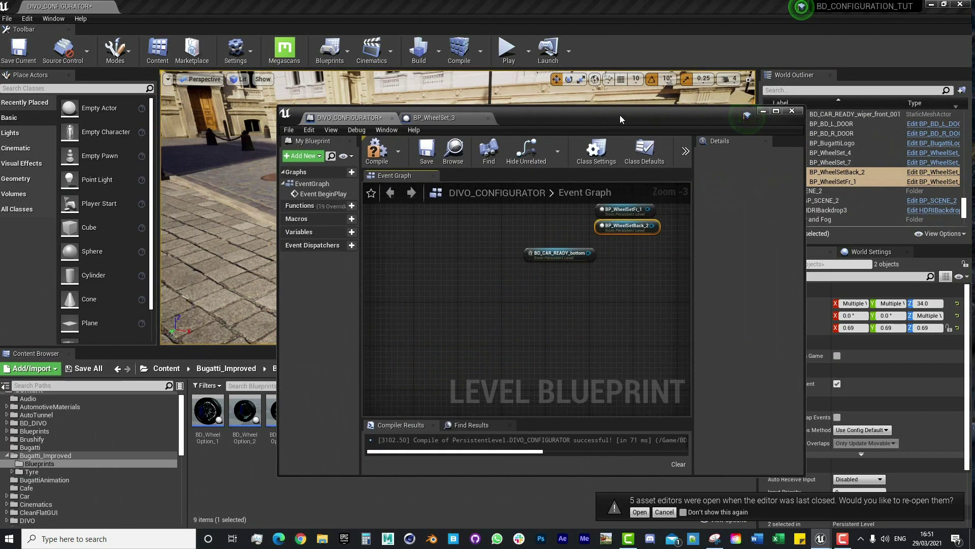
{"action": "double_click", "coordinate": [619, 119]}
{"action": "right_click_drag", "start_coordinate": [508, 183], "coordinate": [628, 333]}
{"action": "scroll", "coordinate": [627, 333], "scroll_direction": "up", "scroll_amount": 1}
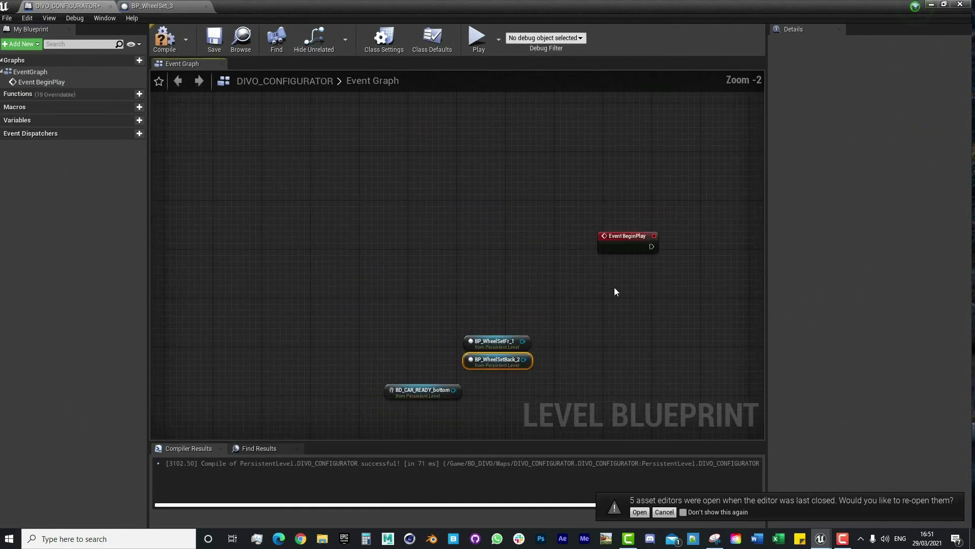
{"action": "right_click_drag", "start_coordinate": [532, 317], "coordinate": [523, 238]}
{"action": "scroll", "coordinate": [452, 310], "scroll_direction": "up", "scroll_amount": 2}
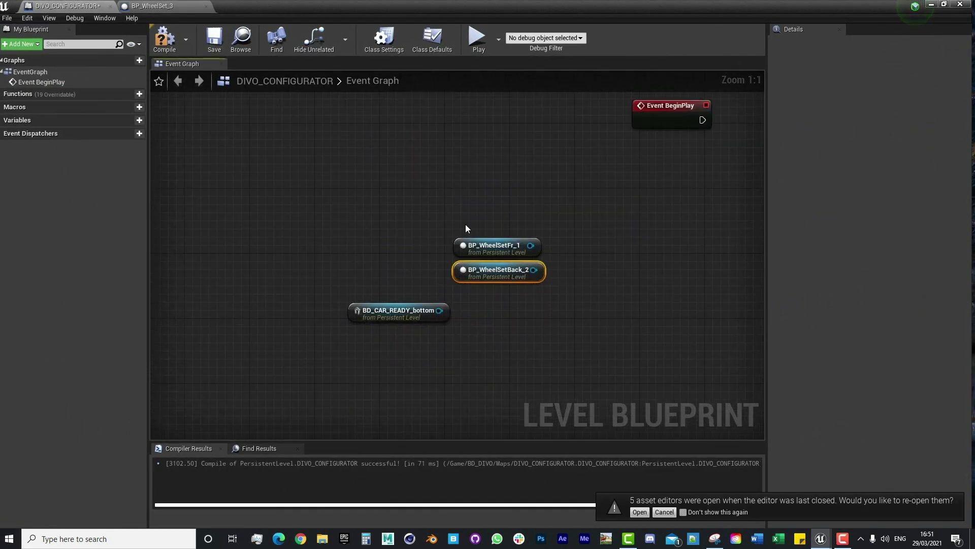
{"action": "left_click_drag", "start_coordinate": [465, 225], "coordinate": [463, 274]}
{"action": "right_click", "coordinate": [257, 208]}
{"action": "type", "text": "even"}
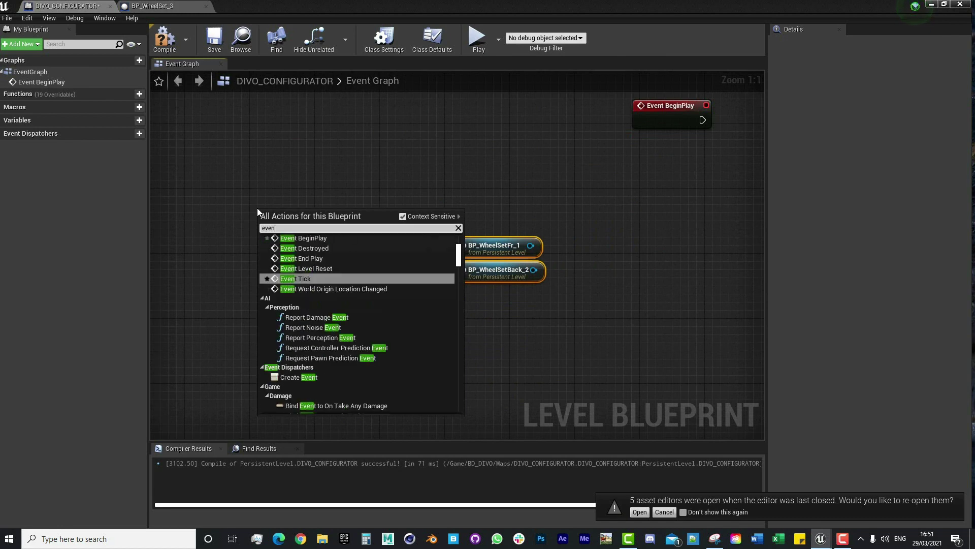
{"action": "type", "text": "t ti"}
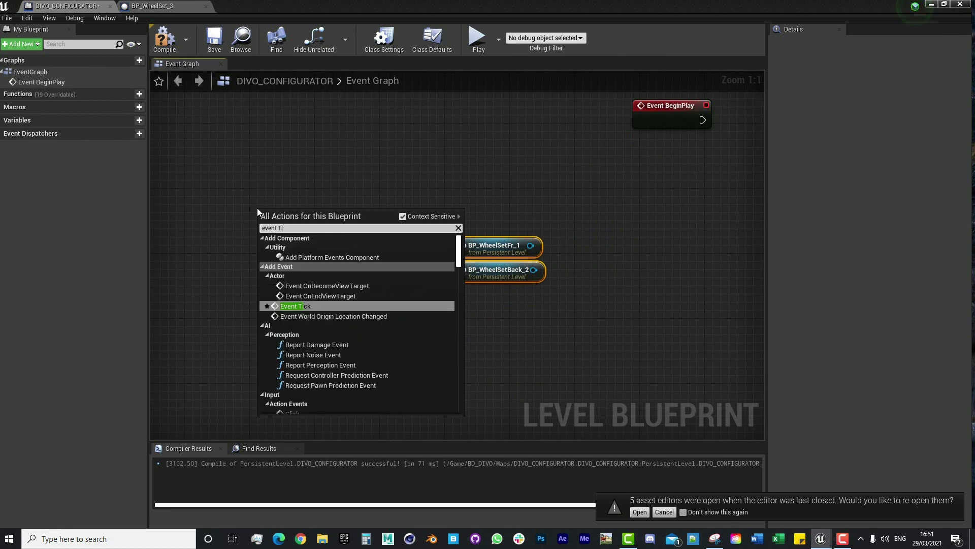
{"action": "type", "text": "ck"}
{"action": "key", "text": "Return"}
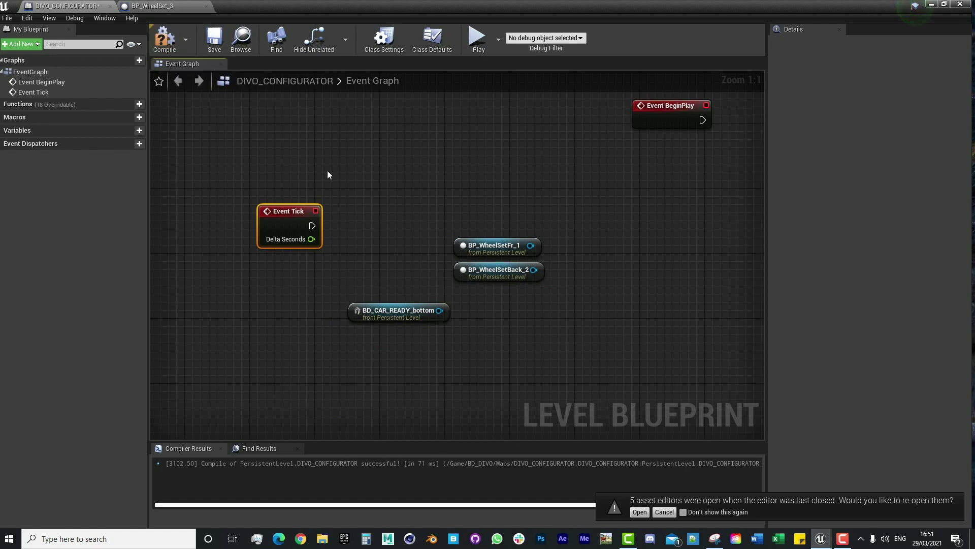
- Arrange the actor references below Event Tick, with BD_CAR_READY_bottom above the two wheel references
{"action": "right_click_drag", "start_coordinate": [329, 174], "coordinate": [304, 148]}
{"action": "left_click_drag", "start_coordinate": [447, 191], "coordinate": [345, 358]}
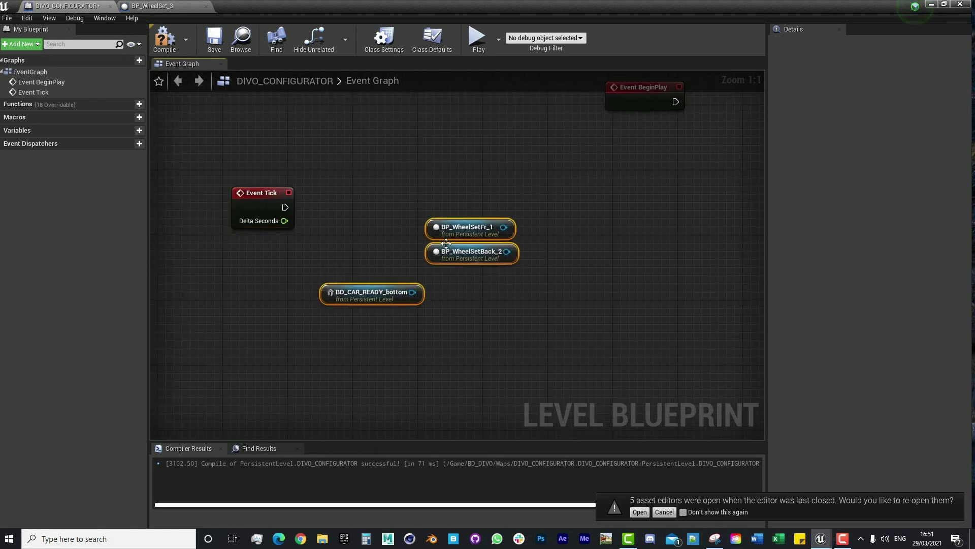
{"action": "left_click_drag", "start_coordinate": [455, 228], "coordinate": [446, 382]}
{"action": "left_click", "coordinate": [382, 446]}
{"action": "right_click_drag", "start_coordinate": [371, 437], "coordinate": [375, 379]}
{"action": "left_click_drag", "start_coordinate": [376, 390], "coordinate": [422, 272]}
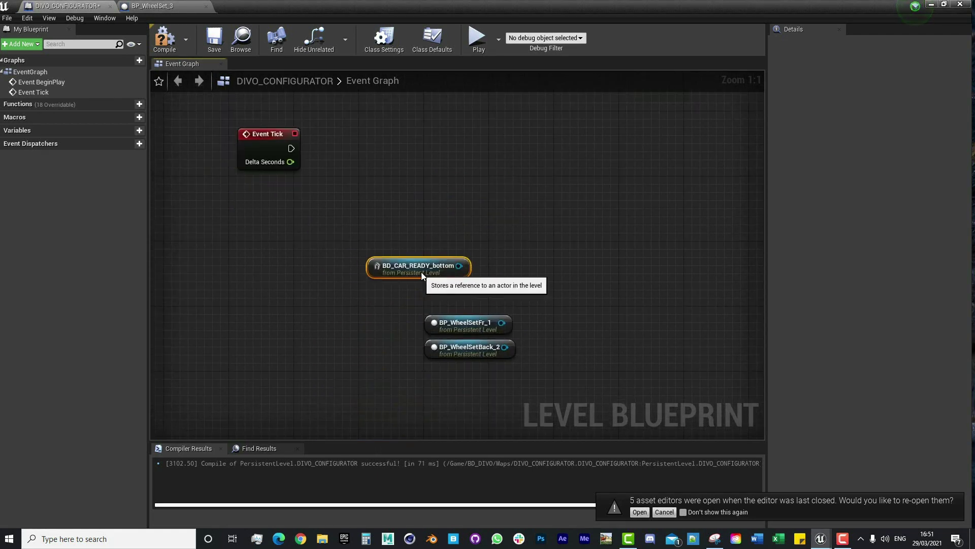
{"action": "right_click_drag", "start_coordinate": [466, 128], "coordinate": [422, 185]}
- View the reference file from the desktop, then return to the level blueprint
{"action": "left_click_drag", "start_coordinate": [261, 4], "coordinate": [416, 60]}
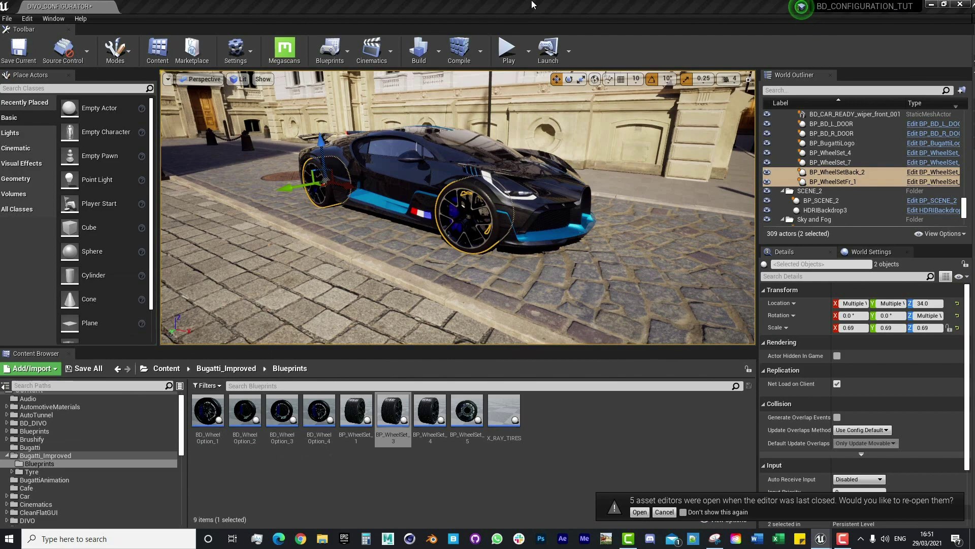
{"action": "key", "text": "super+d"}
{"action": "double_click", "coordinate": [237, 483]}
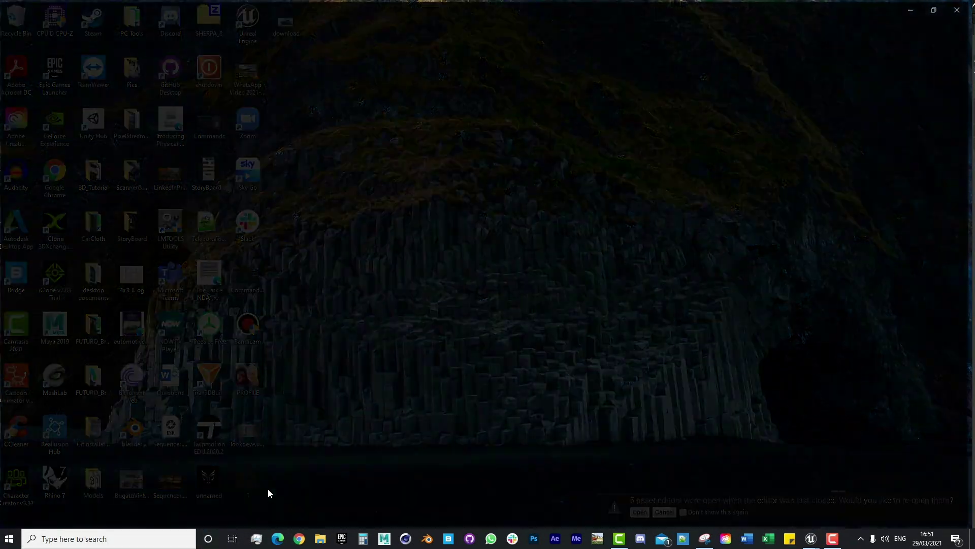
{"action": "key", "text": "super+d"}
{"action": "key", "text": "alt+Tab"}
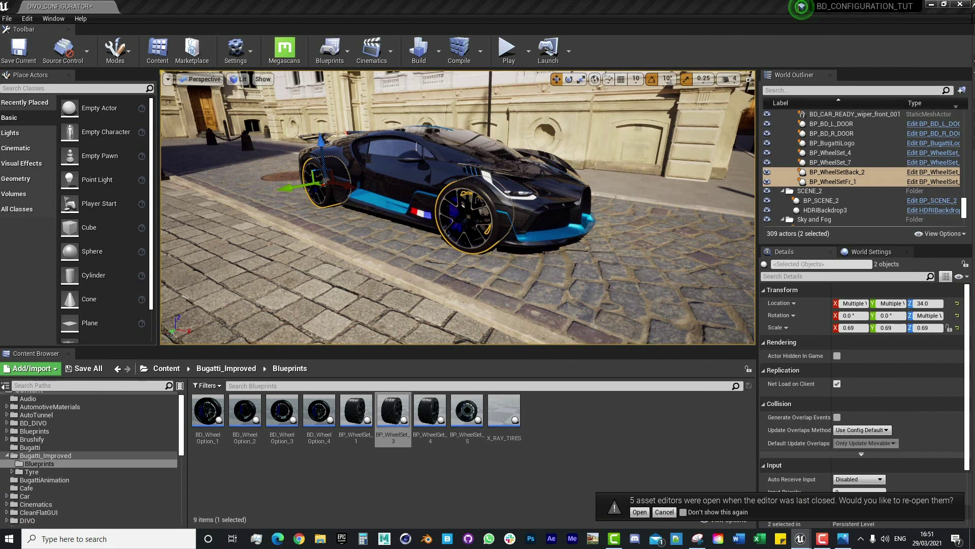
{"action": "key", "text": "alt+Tab"}
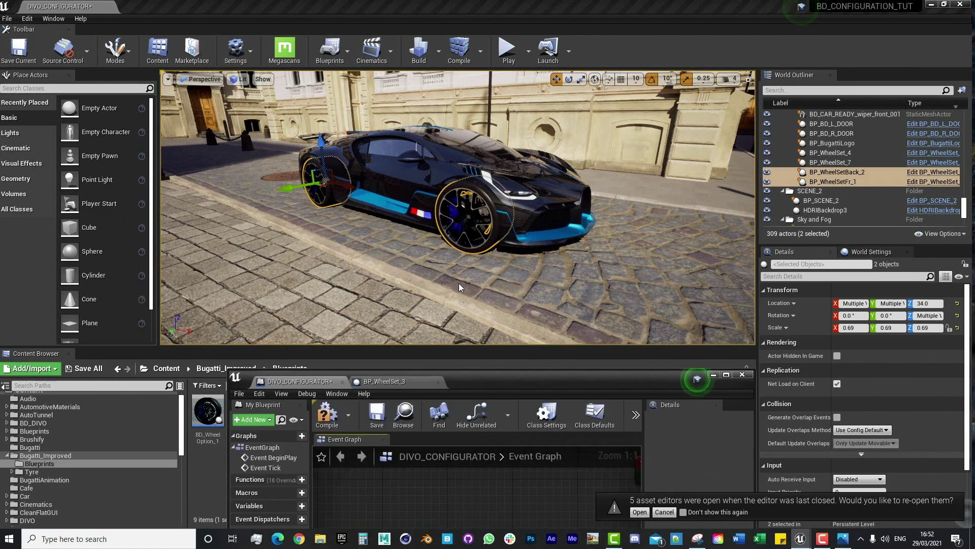
{"action": "right_click_drag", "start_coordinate": [343, 284], "coordinate": [392, 208]}
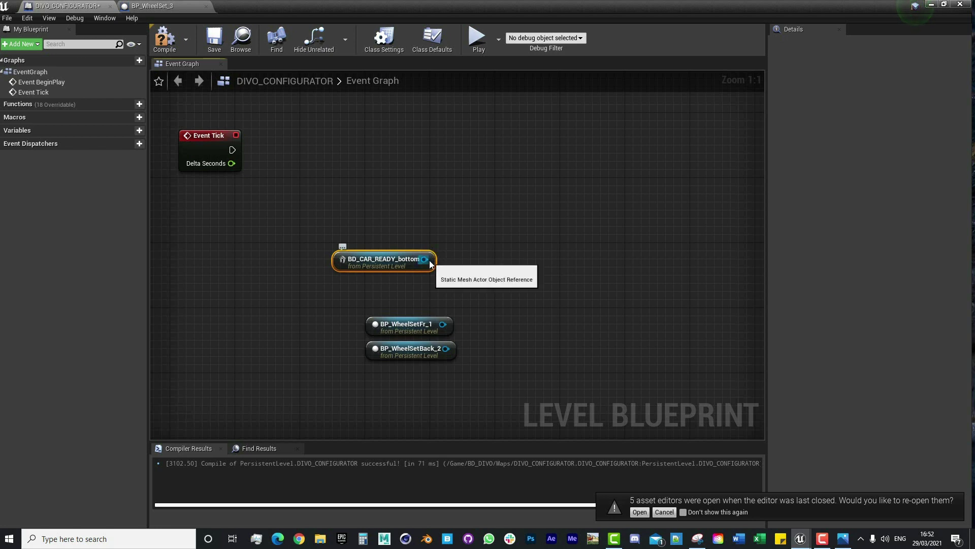
- Add an AddActorLocalTransform node targeting the BD_CAR_READY_bottom reference and place it to the right of Event Tick
{"action": "left_click_drag", "start_coordinate": [425, 259], "coordinate": [501, 166]}
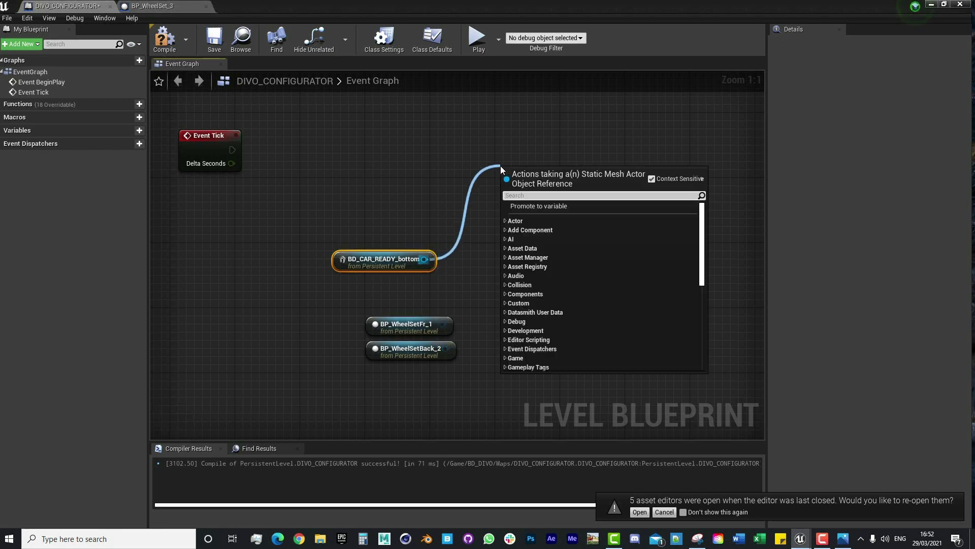
{"action": "type", "text": "add ;"}
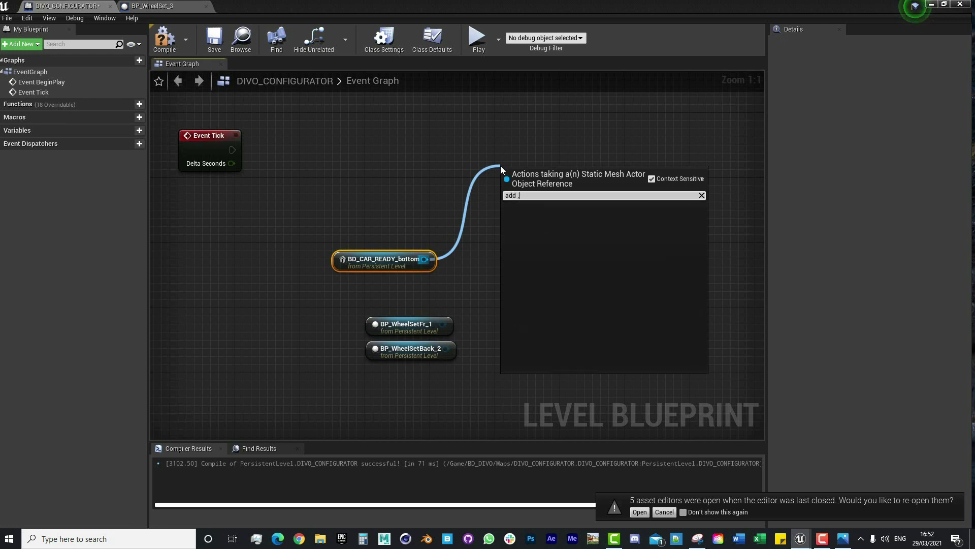
{"action": "key", "text": "BackSpace"}
{"action": "type", "text": "locati"}
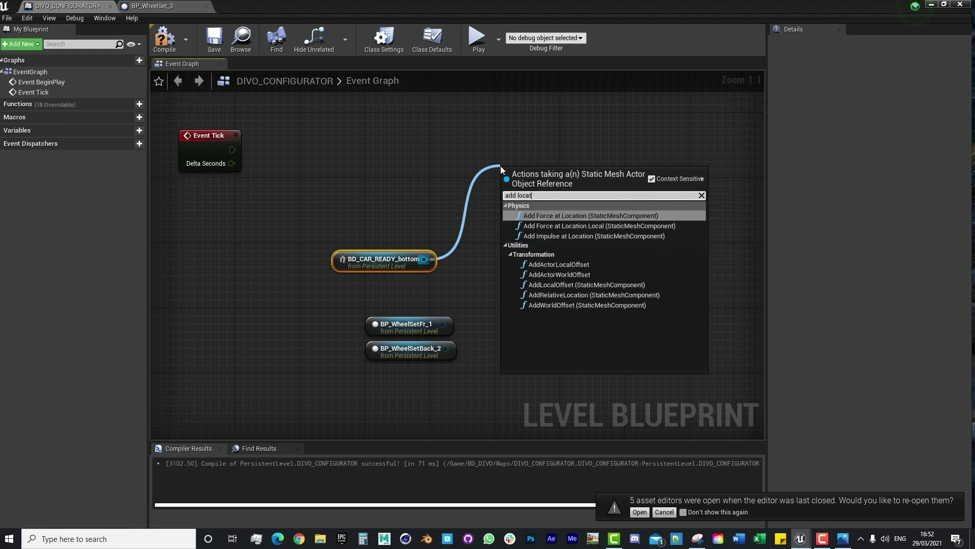
{"action": "key", "text": "BackSpace"}
{"action": "key", "text": "BackSpace"}
{"action": "type", "text": "l"}
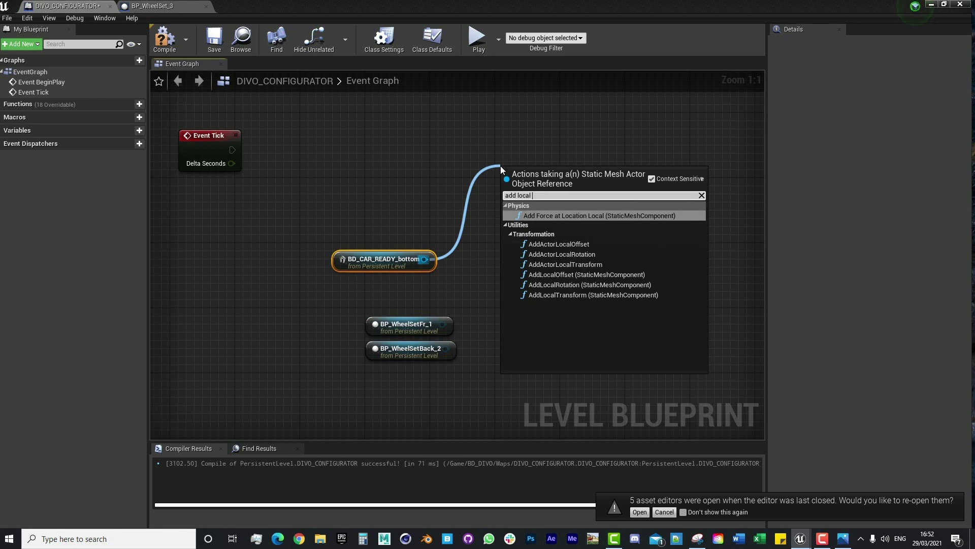
{"action": "type", "text": " tran"}
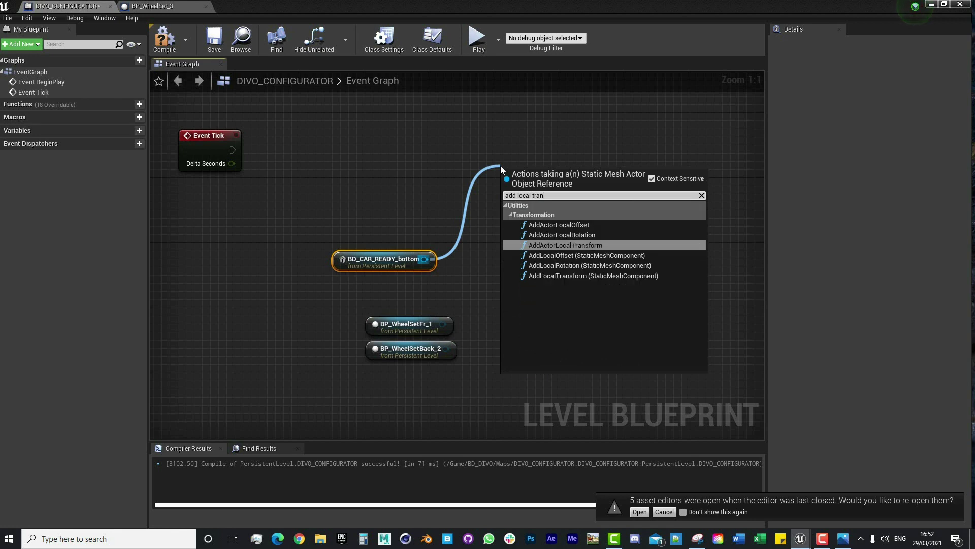
{"action": "key", "text": "Return"}
{"action": "left_click_drag", "start_coordinate": [551, 192], "coordinate": [594, 155]}
- Connect Event Tick's execution output to the AddActorLocalTransform node
{"action": "right_click_drag", "start_coordinate": [403, 191], "coordinate": [362, 199]}
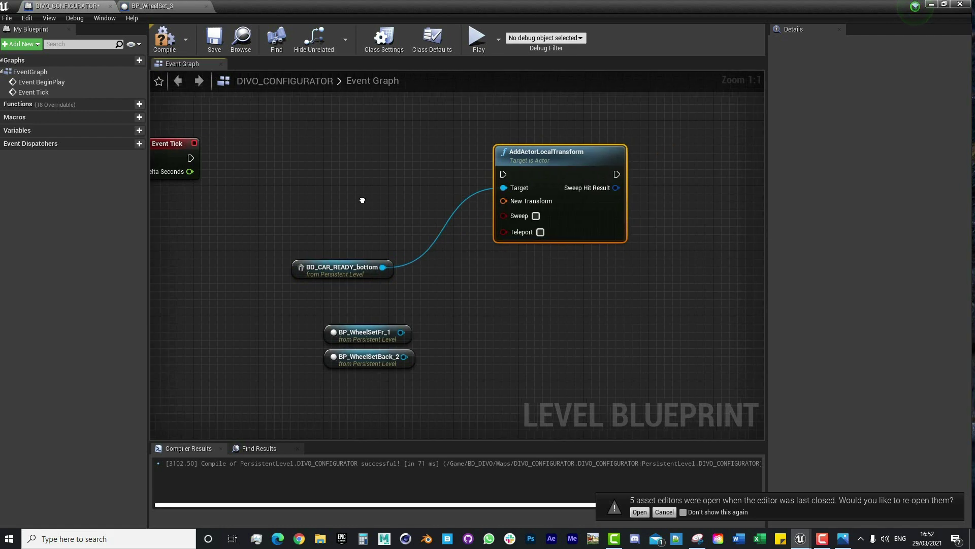
{"action": "left_click_drag", "start_coordinate": [191, 158], "coordinate": [503, 174]}
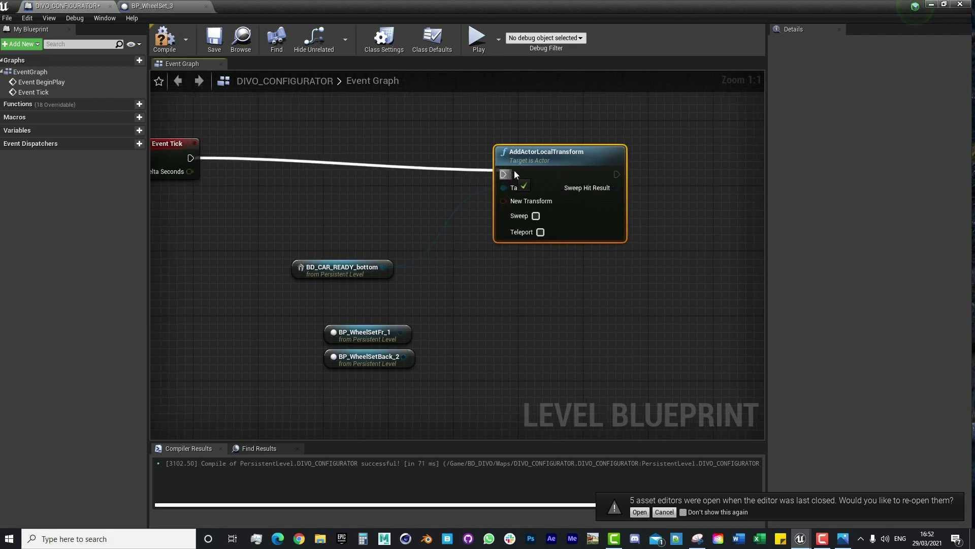
{"action": "right_click_drag", "start_coordinate": [469, 189], "coordinate": [566, 176]}
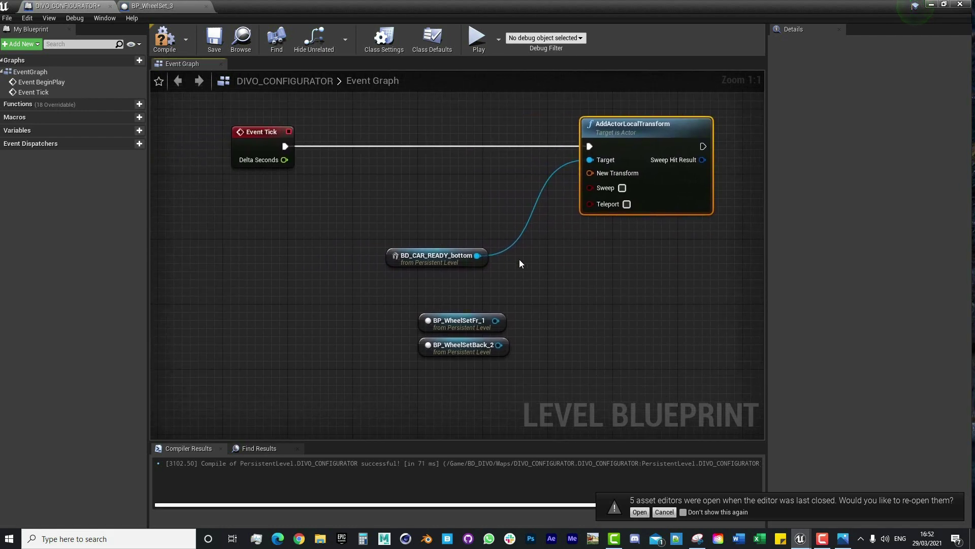
- Move the BD_CAR_READY_bottom reference away from AddActorLocalTransform and add a Make Transform node below
{"action": "left_click_drag", "start_coordinate": [429, 262], "coordinate": [356, 250]}
{"action": "right_click", "coordinate": [491, 276]}
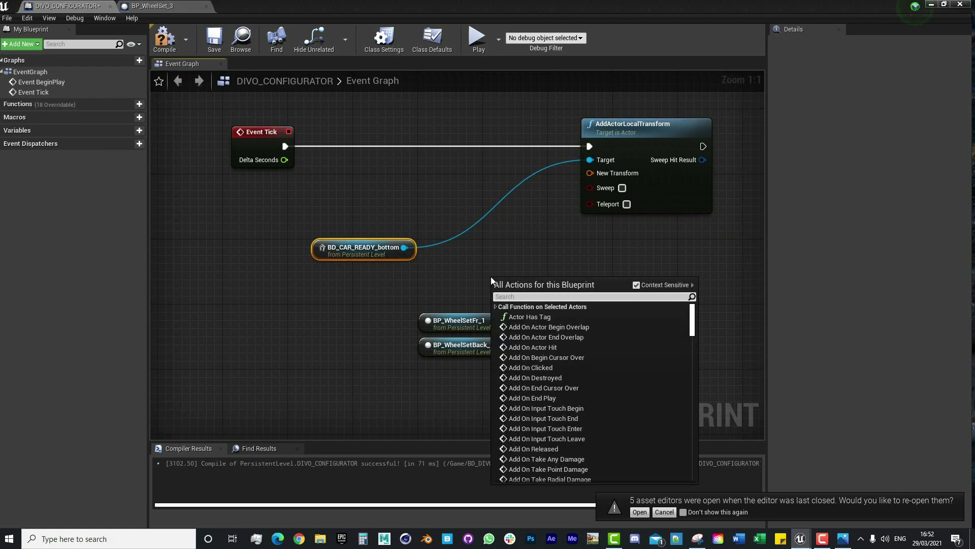
{"action": "type", "text": "make tr"}
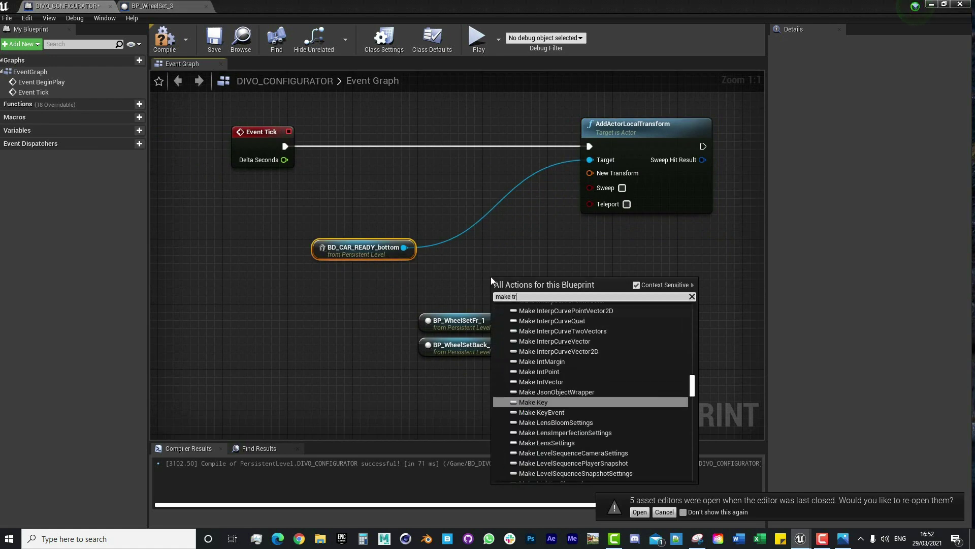
{"action": "type", "text": "an"}
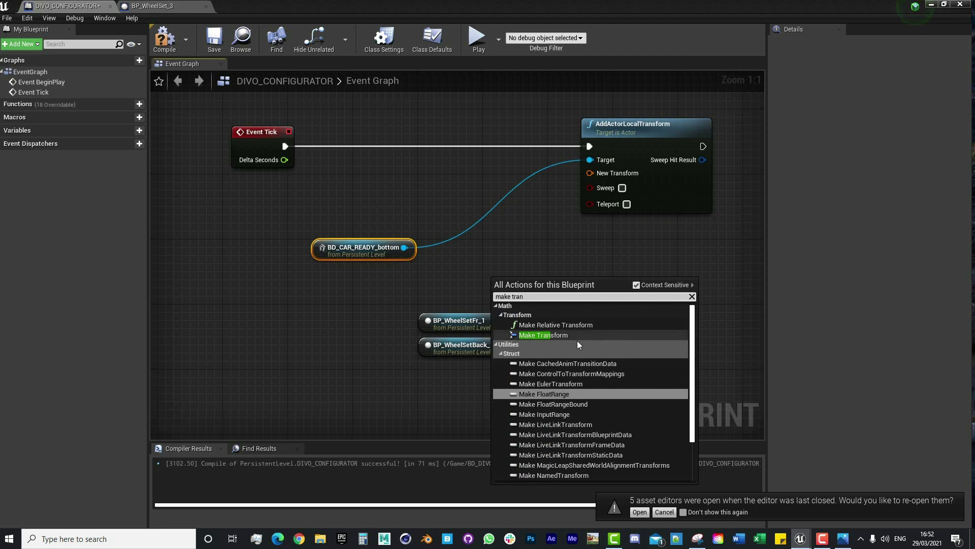
{"action": "left_click", "coordinate": [558, 335]}
{"action": "left_click_drag", "start_coordinate": [537, 289], "coordinate": [571, 282]}
- Try splitting AddActorLocalTransform's New Transform input and its Location into separate components, and undo both splits
{"action": "right_click_drag", "start_coordinate": [618, 172], "coordinate": [560, 203]}
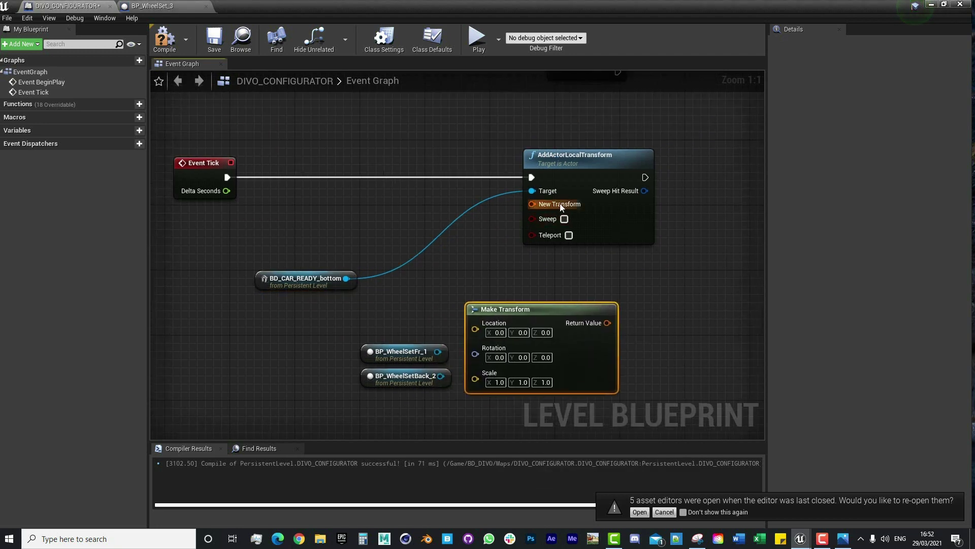
{"action": "right_click", "coordinate": [618, 173]}
{"action": "left_click", "coordinate": [602, 228]}
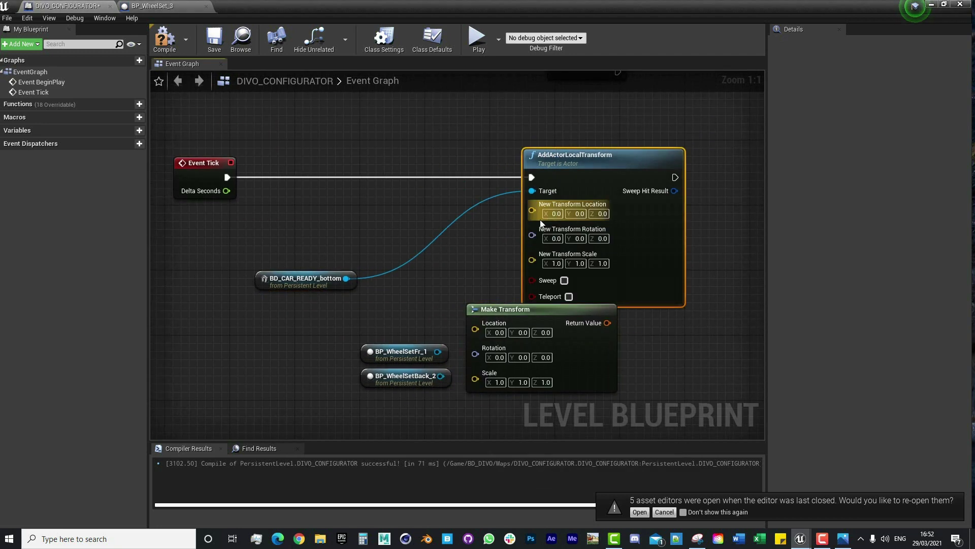
{"action": "right_click", "coordinate": [561, 204]}
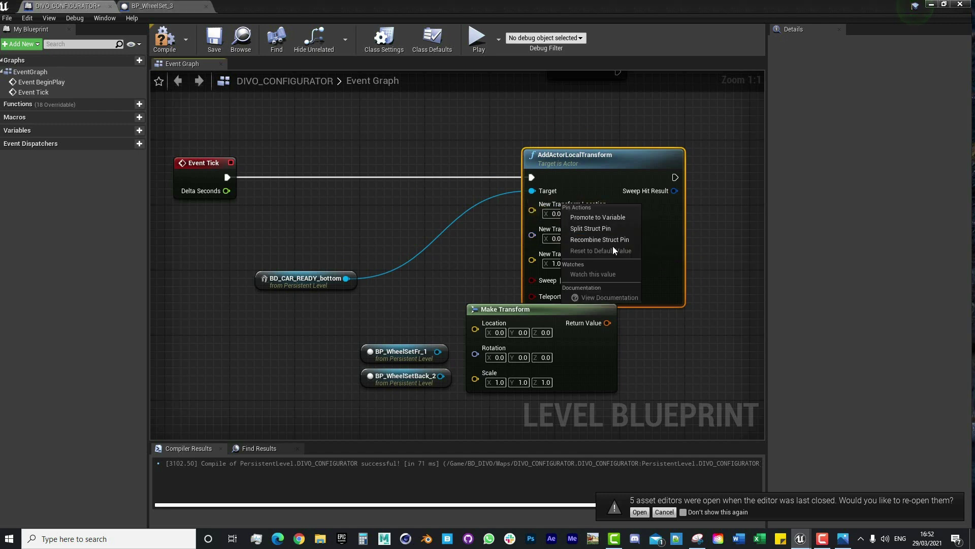
{"action": "left_click", "coordinate": [595, 229]}
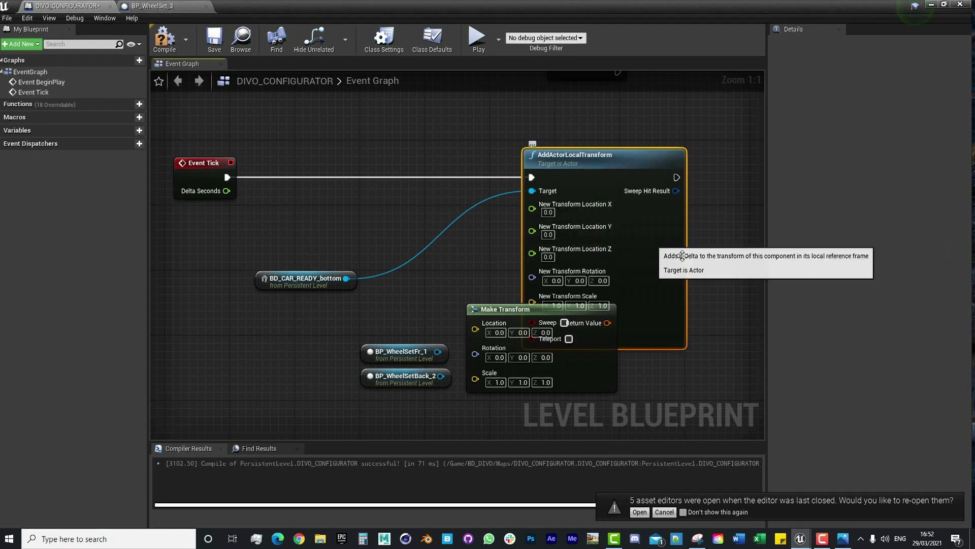
{"action": "key", "text": "ctrl+z"}
{"action": "key", "text": "ctrl+z"}
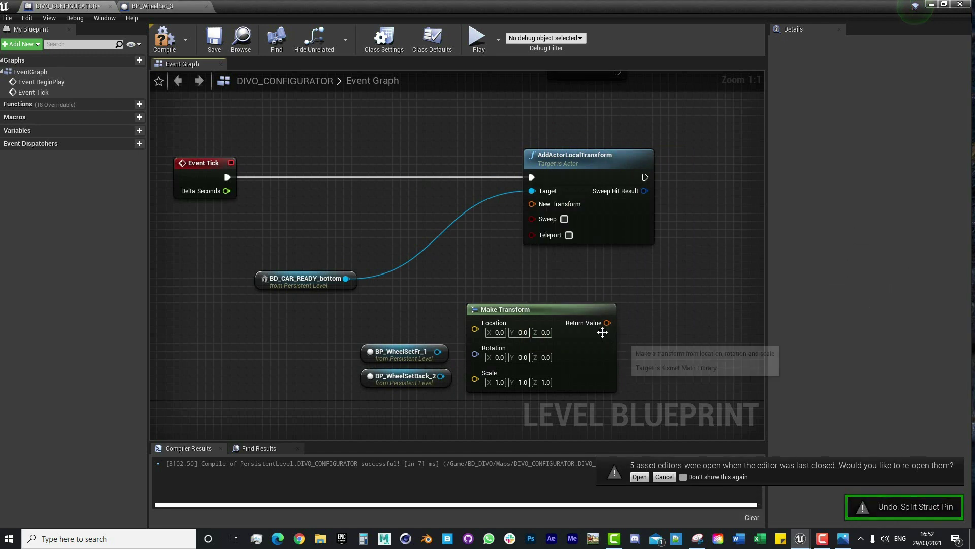
- Move the wheel references aside and connect Make Transform's Return Value to New Transform, placing the node beneath AddActorLocalTransform
{"action": "left_click_drag", "start_coordinate": [572, 321], "coordinate": [580, 305]}
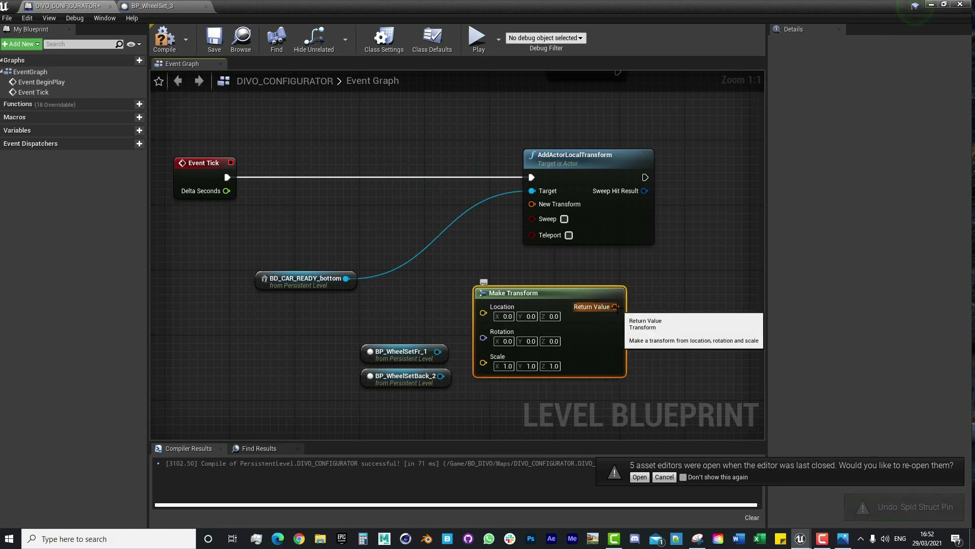
{"action": "left_click_drag", "start_coordinate": [414, 435], "coordinate": [291, 362]}
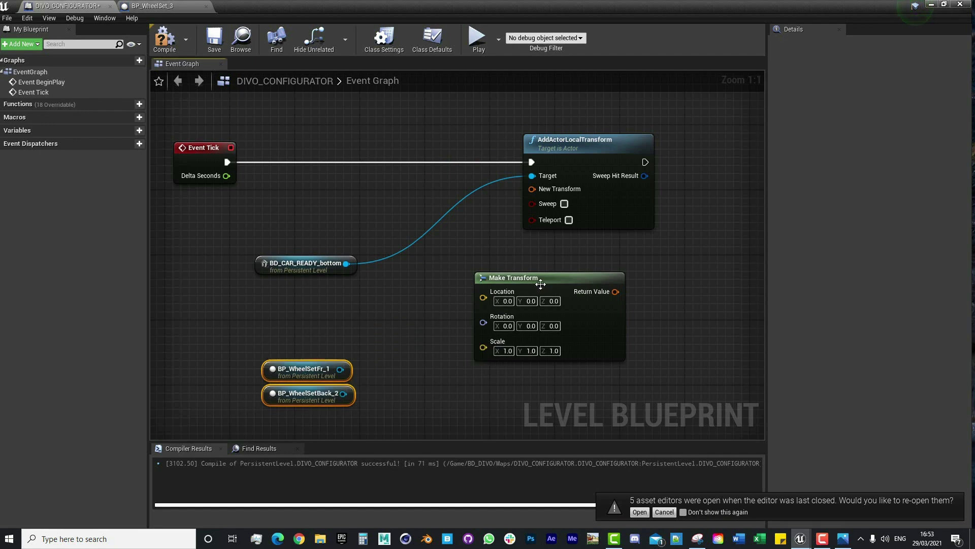
{"action": "left_click_drag", "start_coordinate": [528, 278], "coordinate": [447, 294]}
{"action": "left_click_drag", "start_coordinate": [534, 306], "coordinate": [540, 187]}
{"action": "left_click_drag", "start_coordinate": [492, 292], "coordinate": [570, 245]}
- Move the BD_CAR_READY_bottom reference above the execution wire between Event Tick and AddActorLocalTransform
{"action": "right_click_drag", "start_coordinate": [365, 283], "coordinate": [436, 302]}
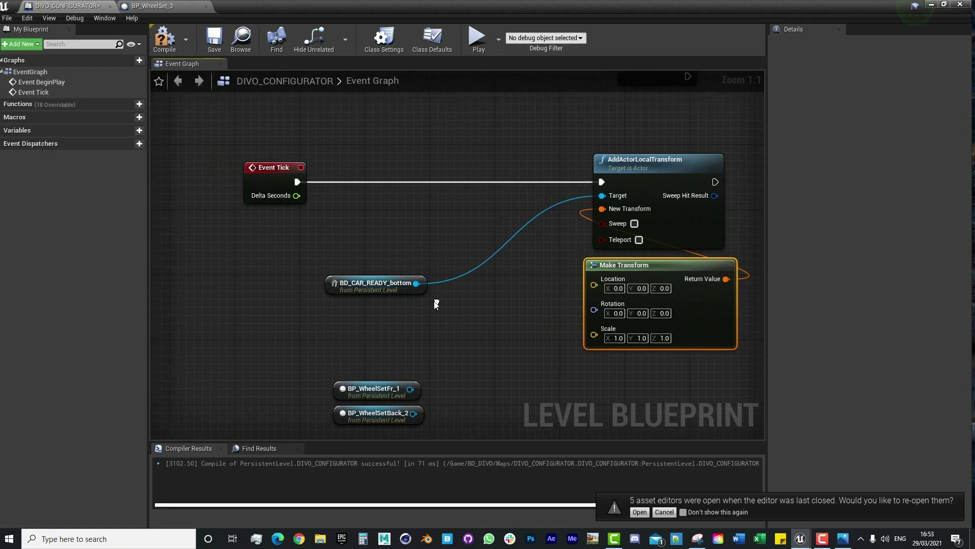
{"action": "left_click_drag", "start_coordinate": [365, 282], "coordinate": [419, 108]}
{"action": "mouse_move", "coordinate": [374, 207]}
{"action": "right_mouse_down"}
{"action": "mouse_move", "coordinate": [438, 226]}
{"action": "mouse_move", "coordinate": [364, 212]}
{"action": "right_mouse_up"}
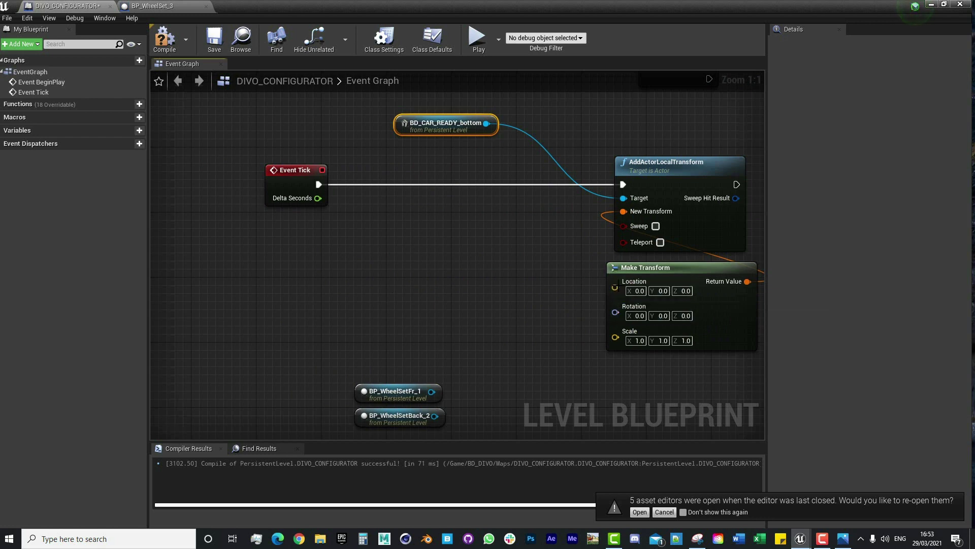
- Split the Location input of the Make Transform node into separate X, Y and Z values
{"action": "right_click", "coordinate": [623, 288]}
{"action": "left_click", "coordinate": [660, 310]}
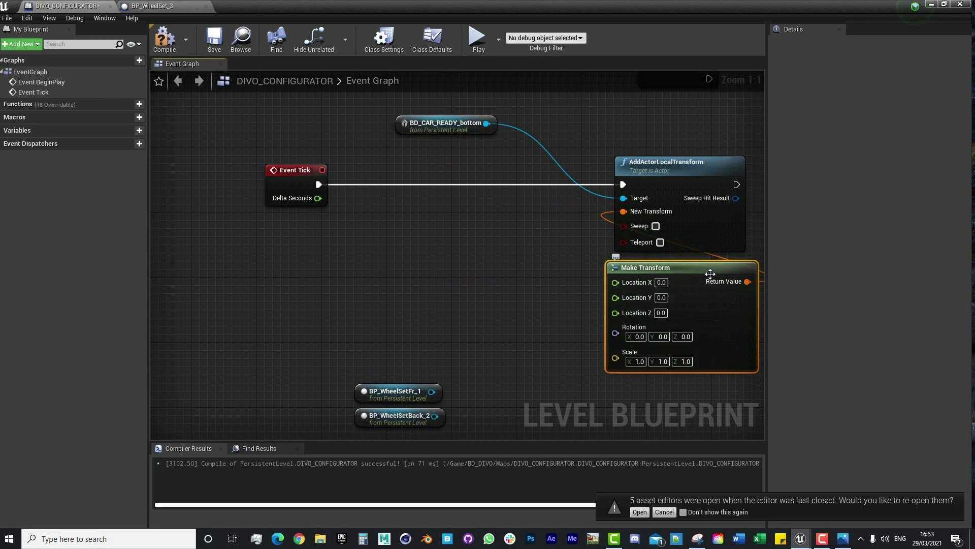
{"action": "right_click_drag", "start_coordinate": [657, 311], "coordinate": [547, 300]}
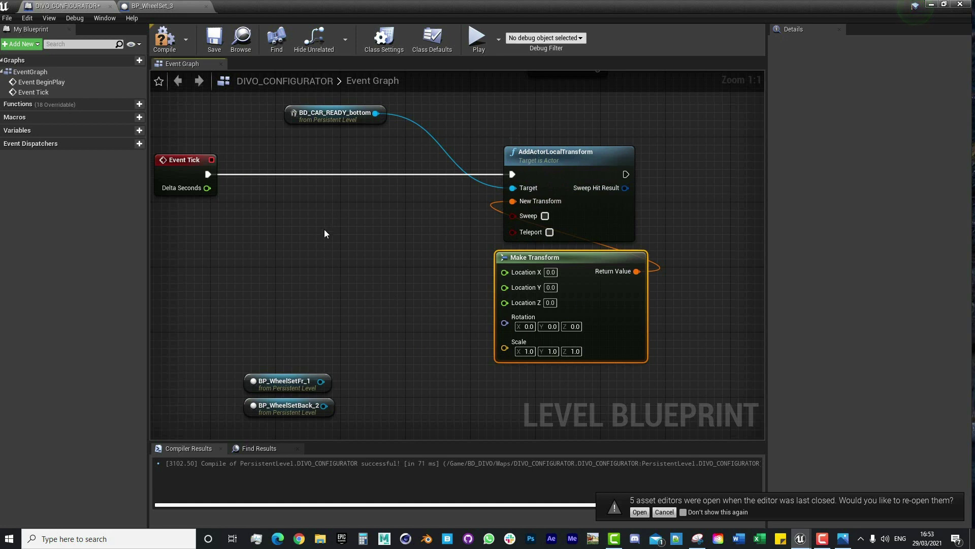
- Move the BP_WheelSetFr_1 and BP_WheelSetBack_2 references further down to free space below Event Tick
{"action": "right_click_drag", "start_coordinate": [310, 227], "coordinate": [399, 207]}
{"action": "left_click_drag", "start_coordinate": [338, 309], "coordinate": [394, 413]}
{"action": "left_click_drag", "start_coordinate": [396, 369], "coordinate": [389, 401]}
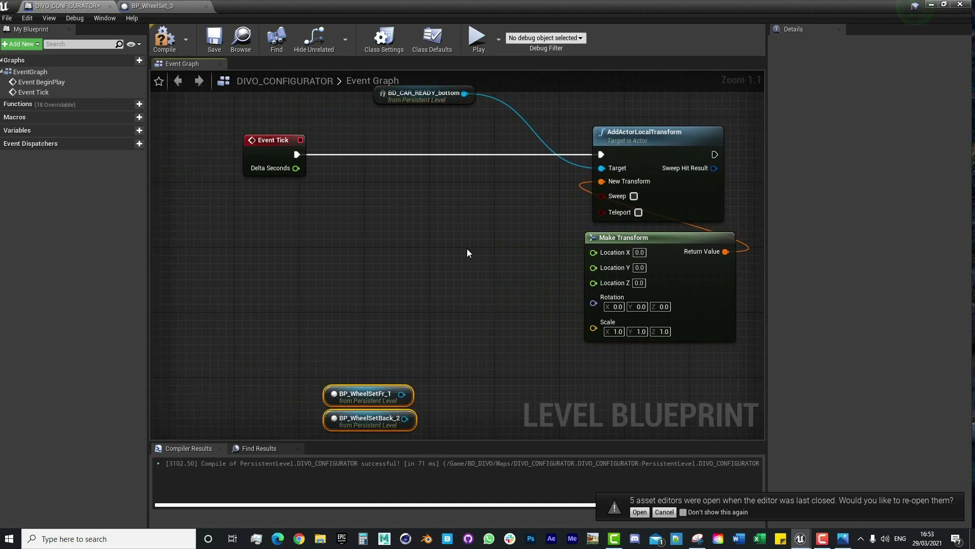
{"action": "right_click_drag", "start_coordinate": [467, 248], "coordinate": [390, 214]}
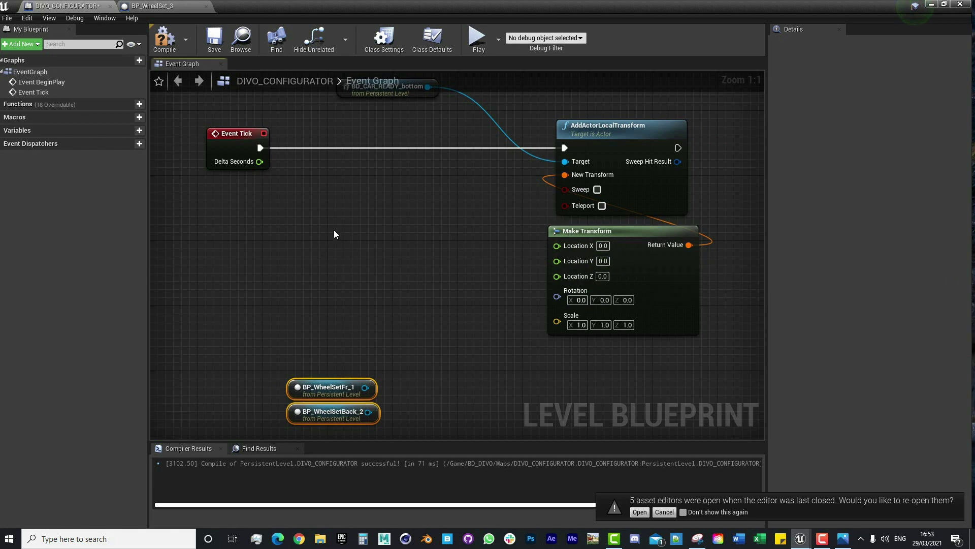
- Add a float + float addition node between Event Tick and Make Transform
{"action": "right_click", "coordinate": [348, 217]}
{"action": "type", "text": "fl"}
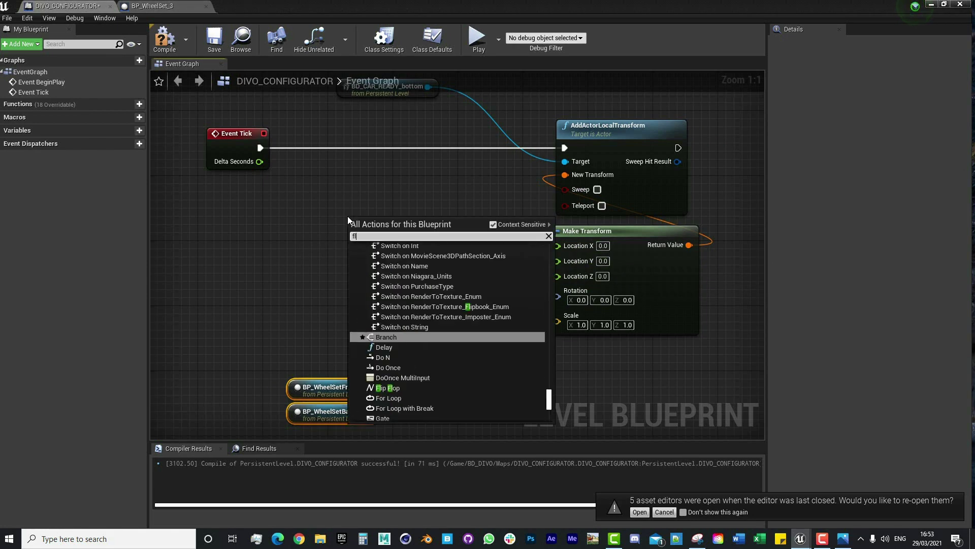
{"action": "type", "text": "oat +"}
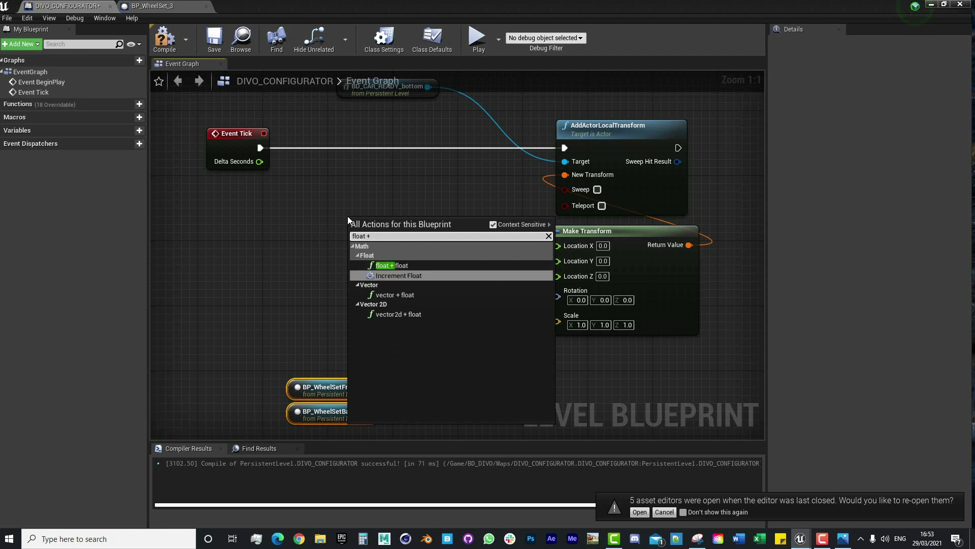
{"action": "key", "text": "Up"}
{"action": "key", "text": "Return"}
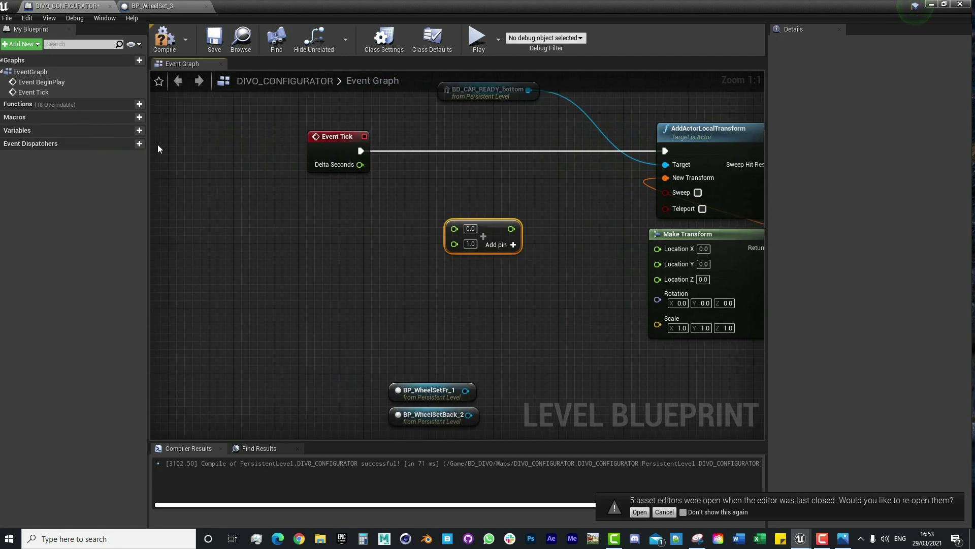
- Create a new variable named Drive and set its type to Float
{"action": "left_click", "coordinate": [128, 130]}
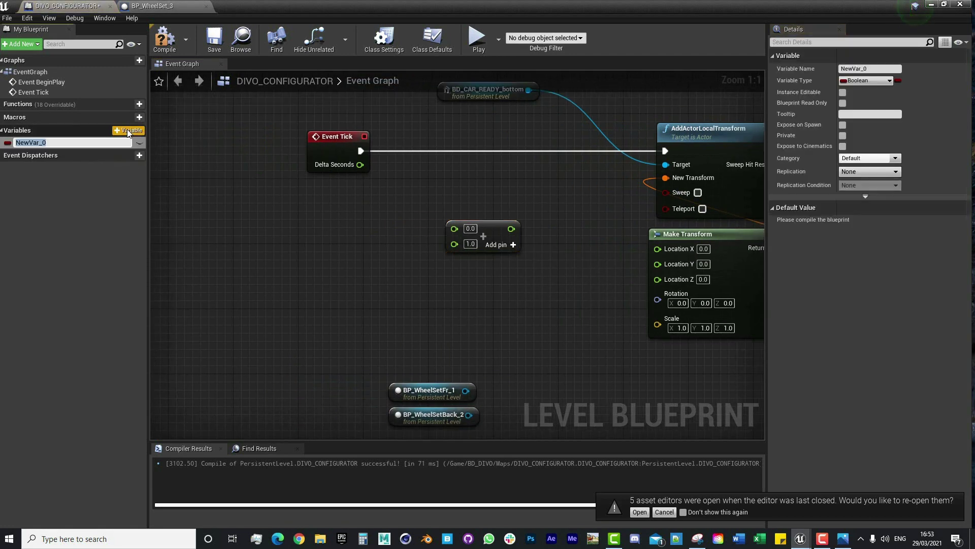
{"action": "type", "text": "Drive"}
{"action": "key", "text": "Return"}
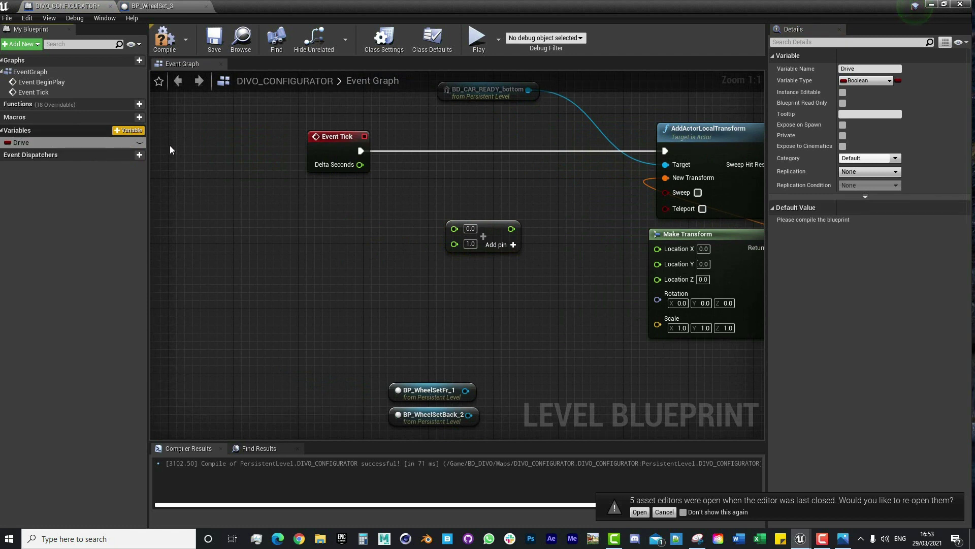
{"action": "left_click", "coordinate": [5, 144]}
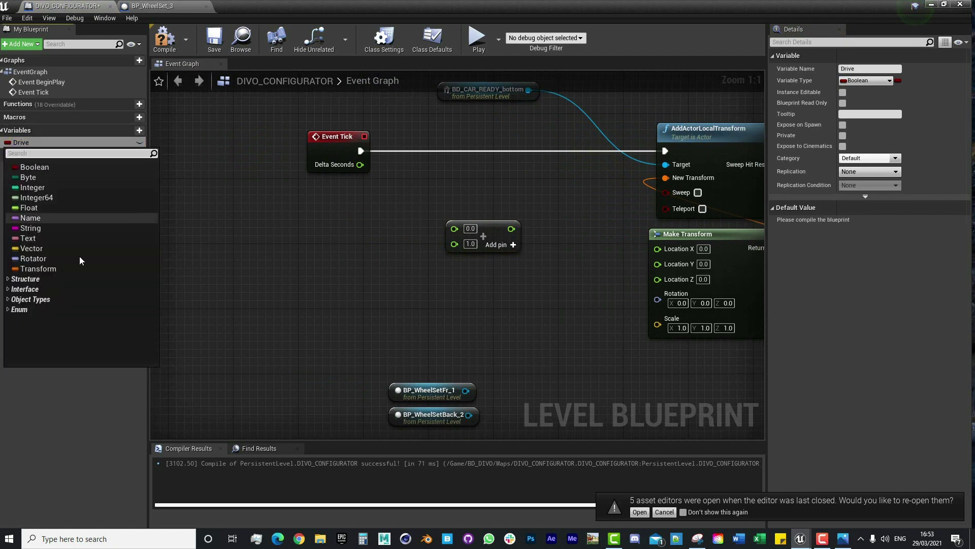
{"action": "left_click", "coordinate": [25, 218]}
- Connect a Drive getter to the addition node's second input and Event Tick's Delta Seconds to its first input
{"action": "right_click_drag", "start_coordinate": [458, 273], "coordinate": [370, 281]}
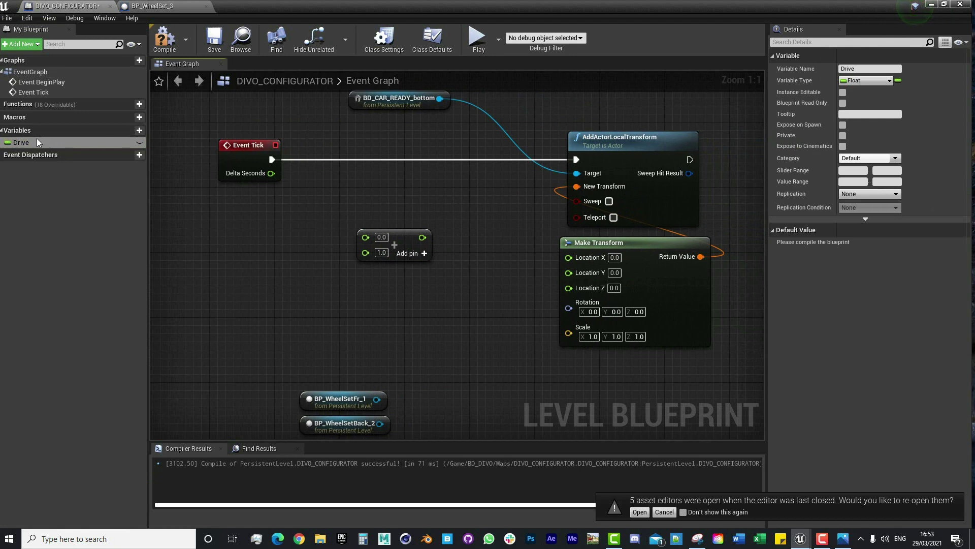
{"action": "left_click_drag", "start_coordinate": [21, 143], "coordinate": [368, 252]}
{"action": "left_click", "coordinate": [305, 292]}
{"action": "left_click", "coordinate": [397, 232]}
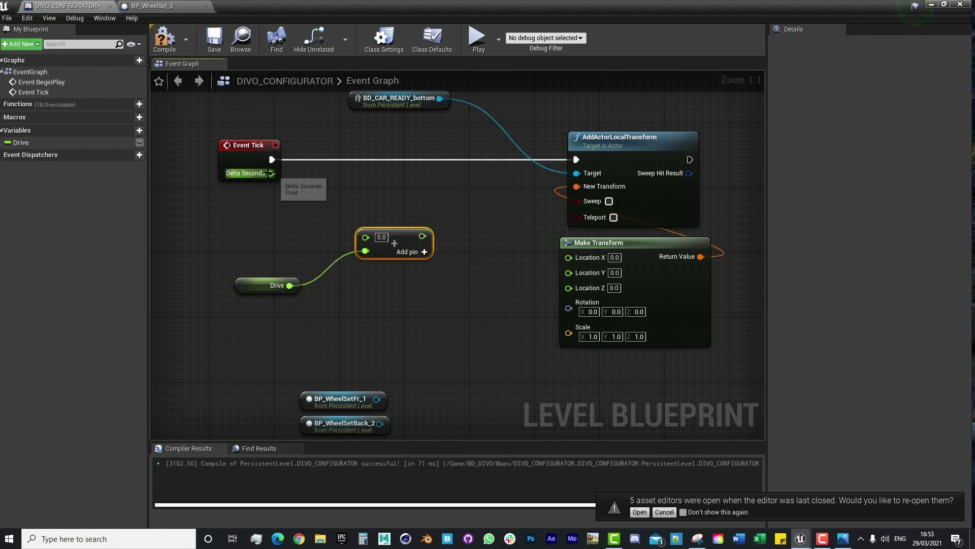
{"action": "left_click_drag", "start_coordinate": [272, 173], "coordinate": [380, 235]}
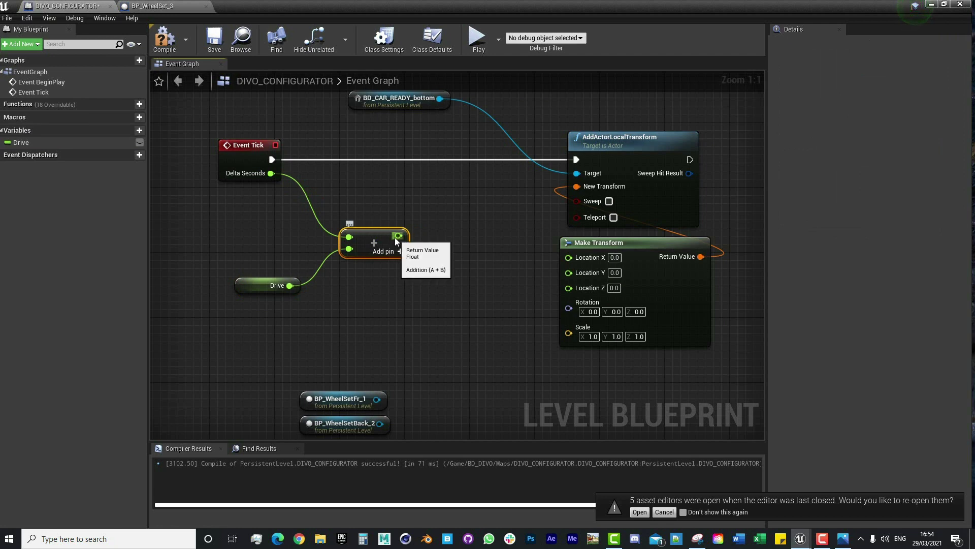
- Compile and save the level blueprint, and minimize its window to return to the level editor
{"action": "left_click", "coordinate": [160, 52]}
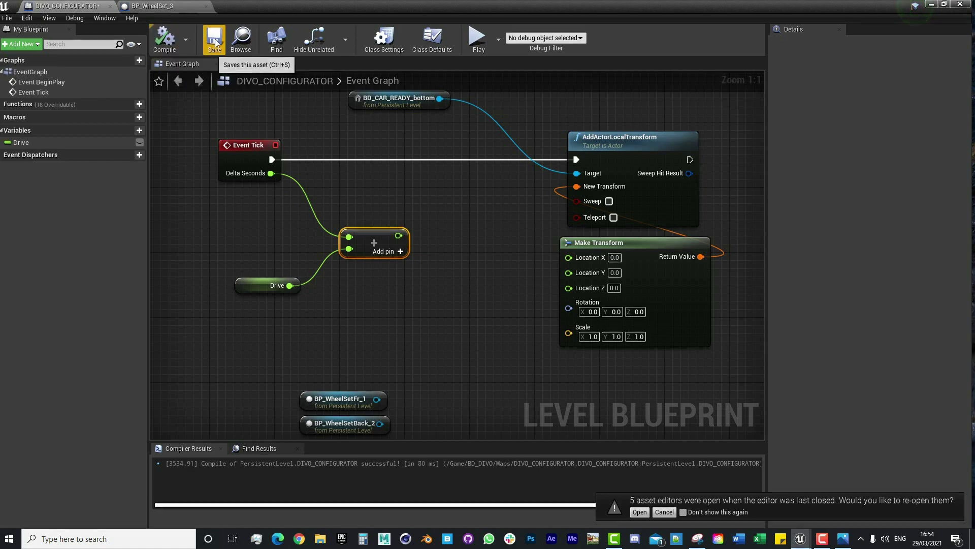
{"action": "left_click", "coordinate": [214, 43]}
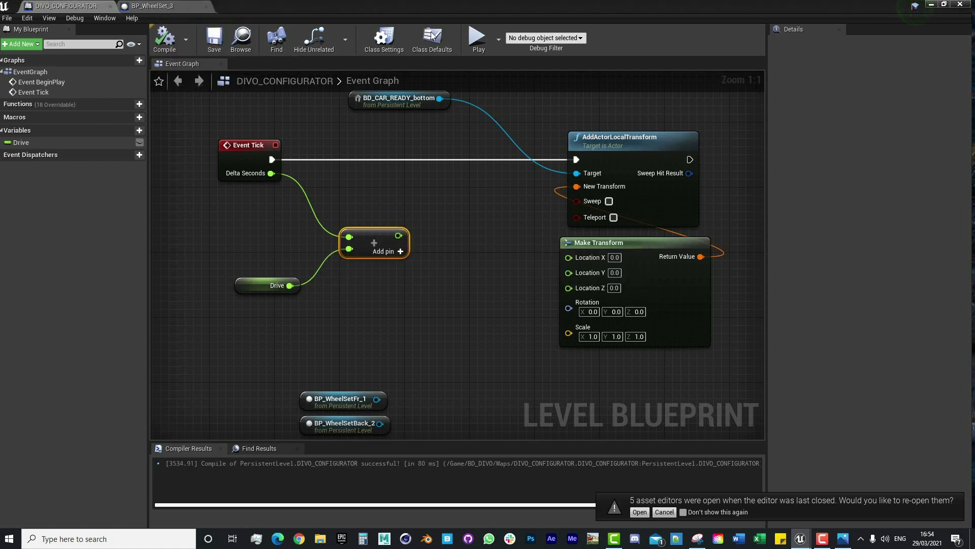
{"action": "double_click", "coordinate": [343, 5]}
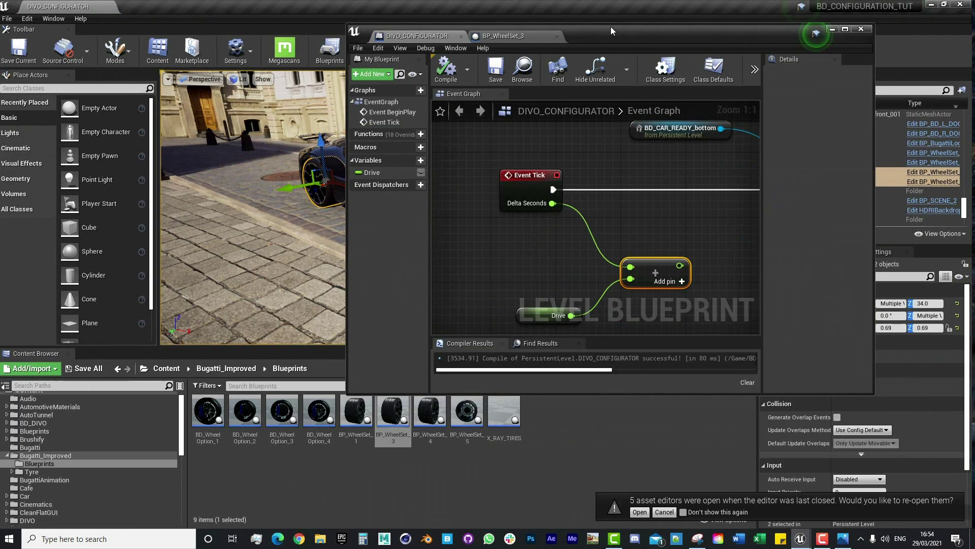
{"action": "right_click_drag", "start_coordinate": [548, 272], "coordinate": [427, 218]}
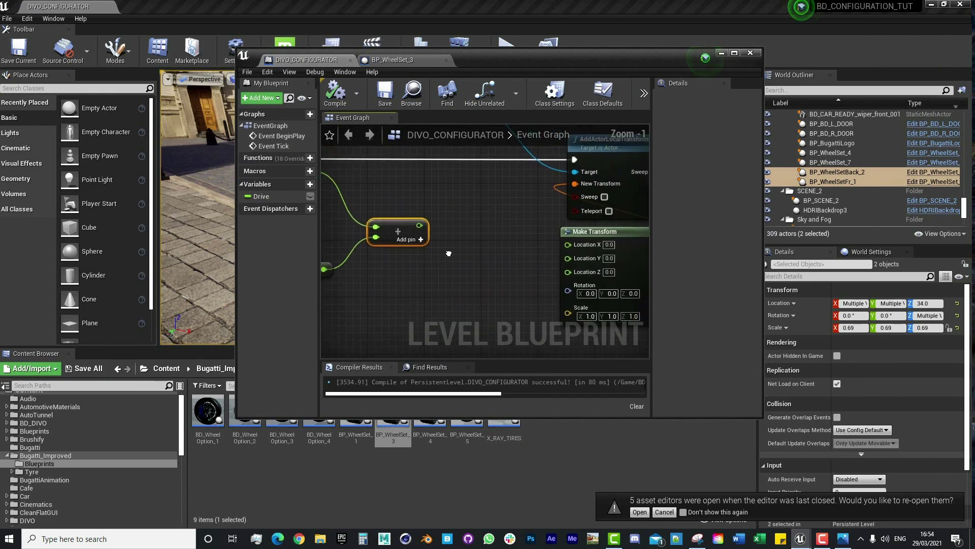
{"action": "left_click", "coordinate": [721, 52]}
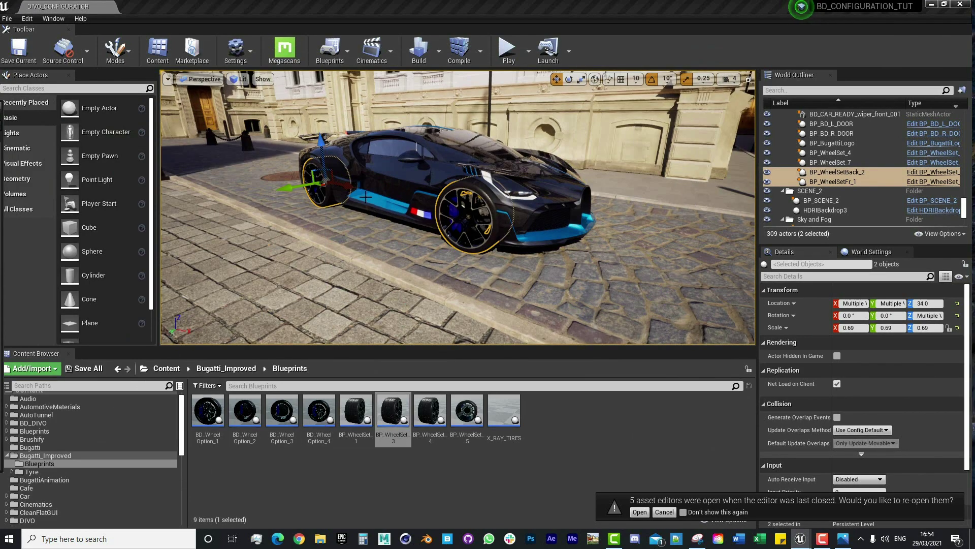
- Select the BD_CAR_READY_bottom actor under CAR_MODEL in the World Outliner
{"action": "scroll", "coordinate": [804, 192], "scroll_direction": "up", "scroll_amount": 1}
{"action": "left_click", "coordinate": [804, 192]}
{"action": "scroll", "coordinate": [804, 192], "scroll_direction": "up", "scroll_amount": 3}
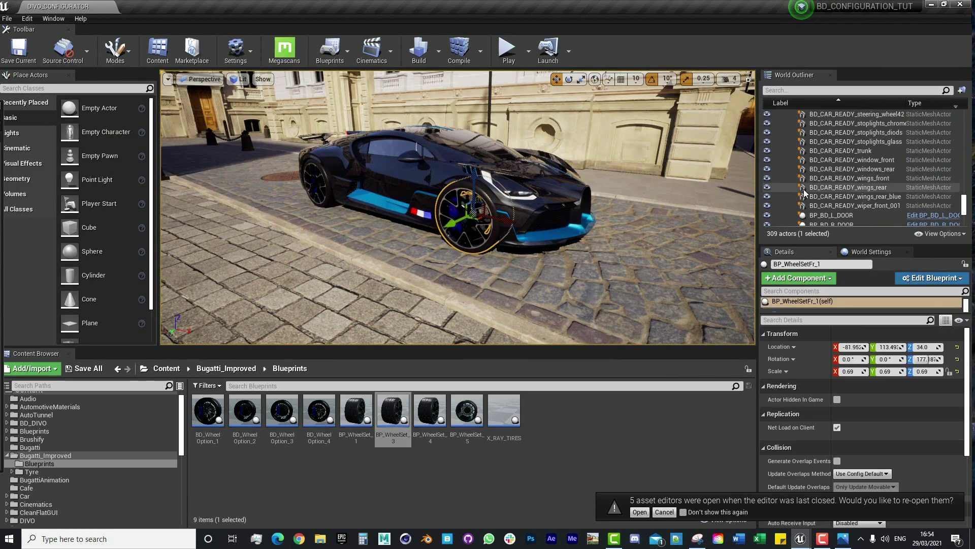
{"action": "scroll", "coordinate": [804, 192], "scroll_direction": "up", "scroll_amount": 3}
{"action": "left_click_drag", "start_coordinate": [967, 191], "coordinate": [970, 117]}
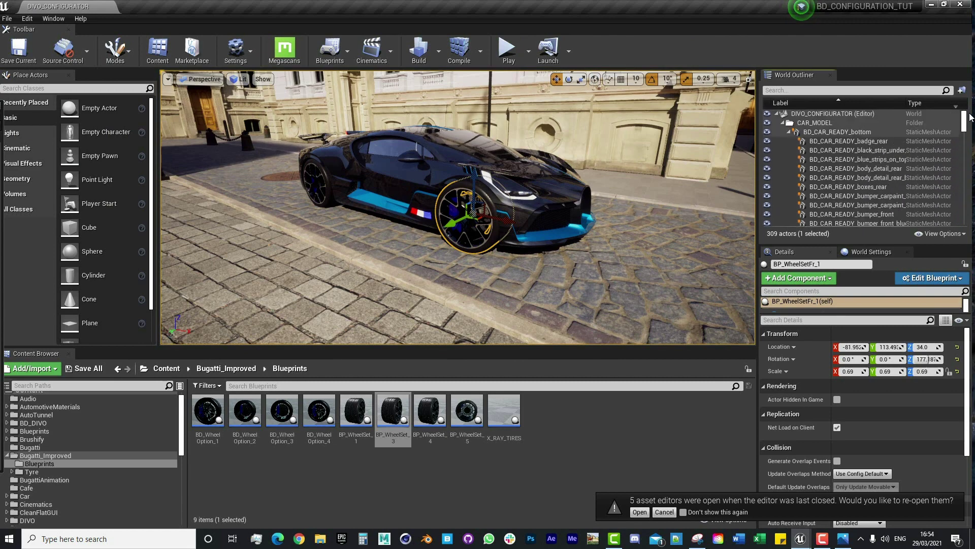
{"action": "left_click", "coordinate": [837, 132]}
- Try shifting the BD_CAR_READY_bottom actor along its X location to check the driving axis, and undo the move
{"action": "left_click_drag", "start_coordinate": [441, 206], "coordinate": [484, 223]}
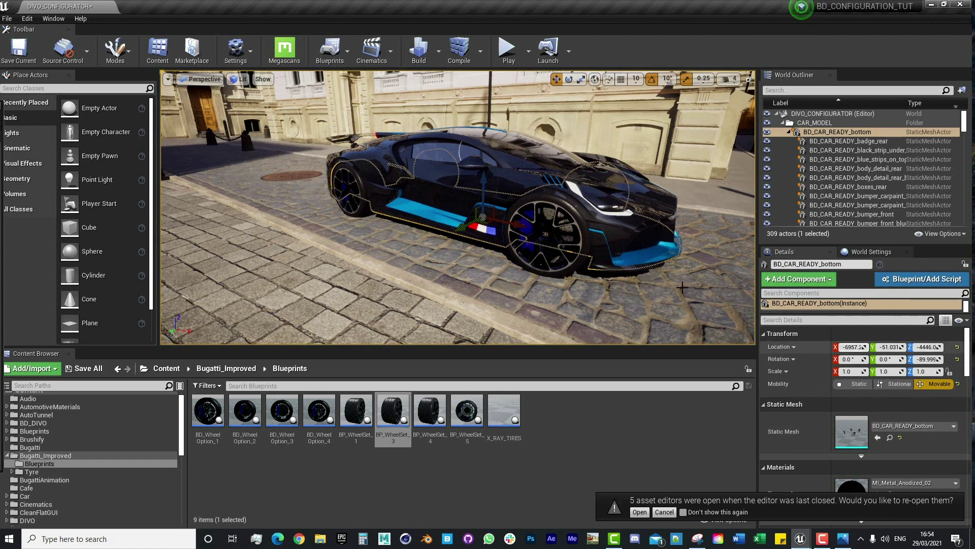
{"action": "left_click_drag", "start_coordinate": [848, 347], "coordinate": [798, 347]}
{"action": "key", "text": "ctrl+z"}
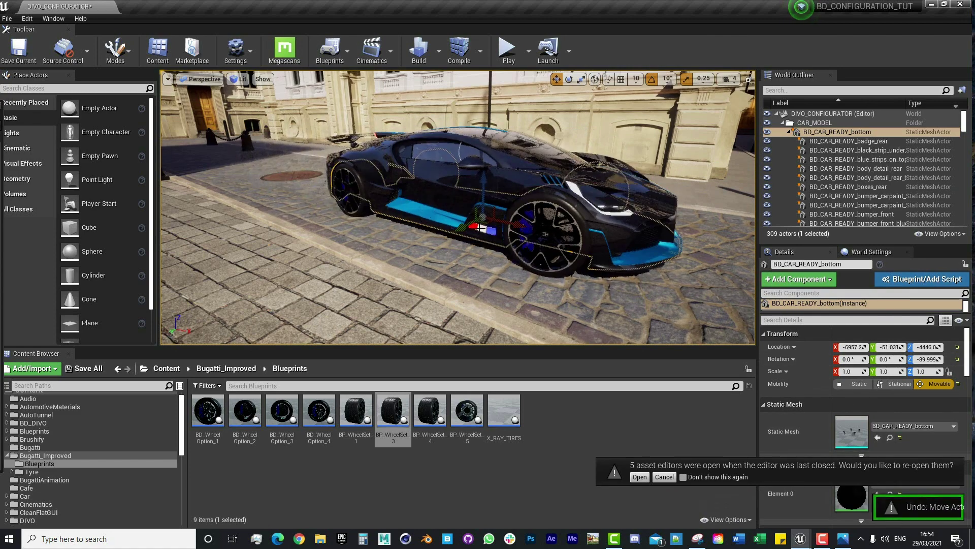
{"action": "left_click_drag", "start_coordinate": [579, 211], "coordinate": [508, 213], "text": "alt"}
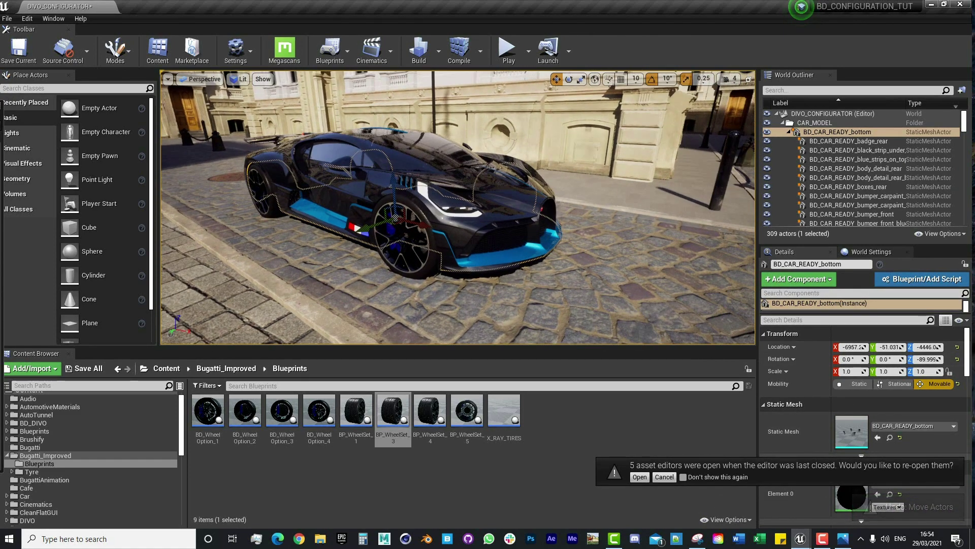
- Connect the addition node's result to Make Transform's Location X in the level blueprint, reposition the Drive getter, and compile
{"action": "key", "text": "alt+Tab"}
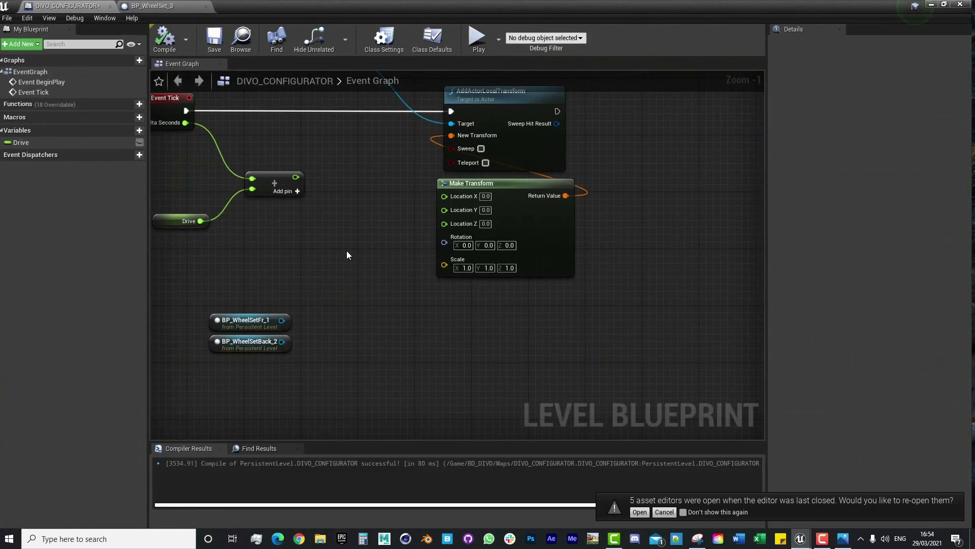
{"action": "scroll", "coordinate": [431, 311], "scroll_direction": "up", "scroll_amount": 1}
{"action": "left_click_drag", "start_coordinate": [399, 252], "coordinate": [436, 299]}
{"action": "left_click_drag", "start_coordinate": [290, 304], "coordinate": [322, 336]}
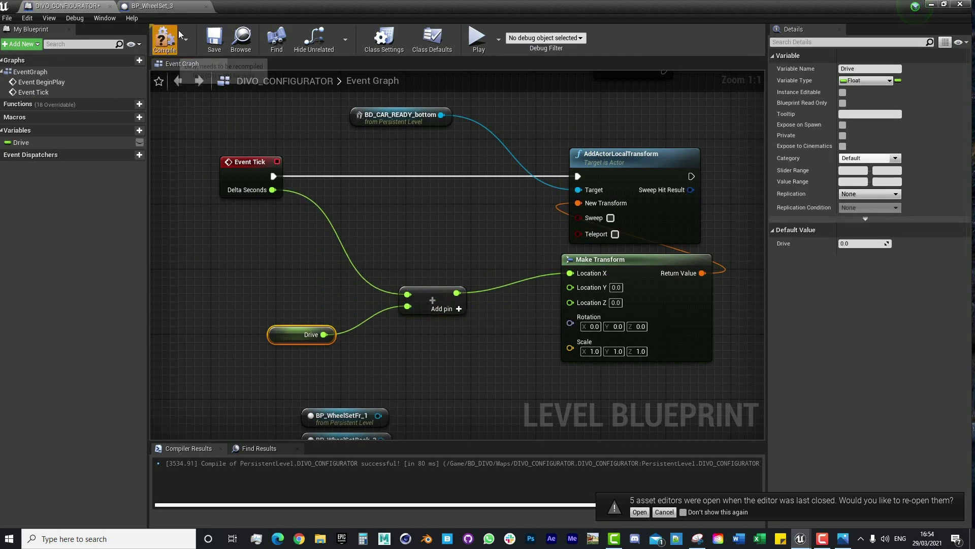
{"action": "left_click", "coordinate": [164, 39]}
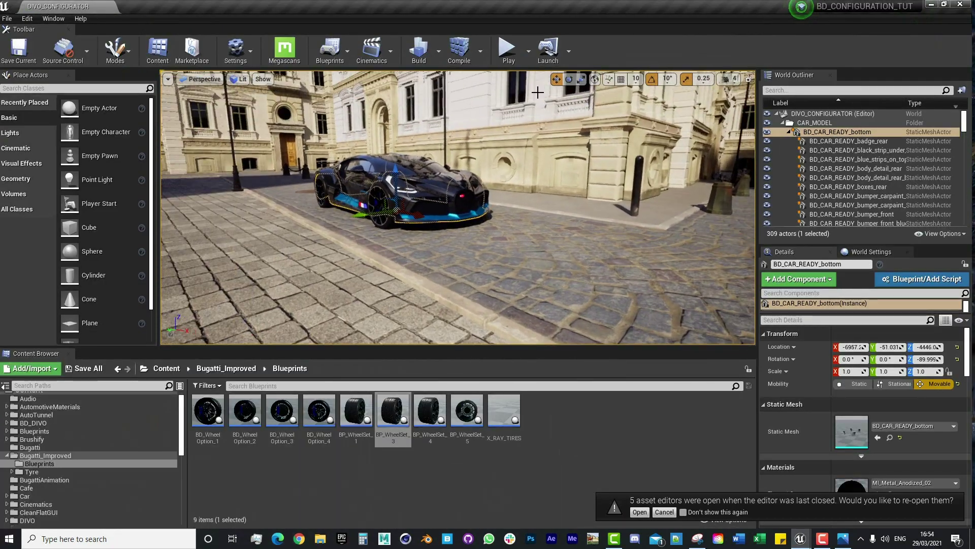
- Play the level to check how the car moves, end the play session, and reframe the car in the viewport
{"action": "left_click", "coordinate": [507, 49]}
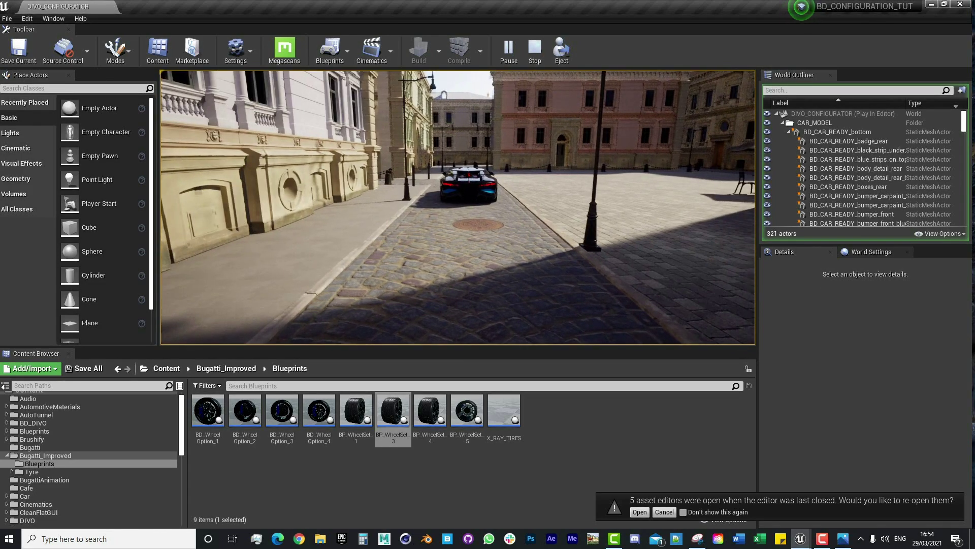
{"action": "key", "text": "Escape"}
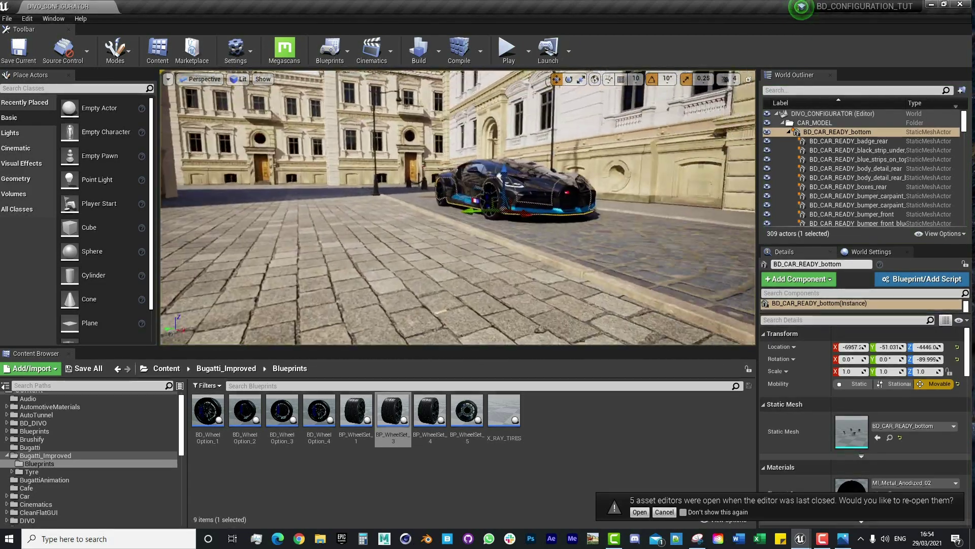
{"action": "key", "text": "w"}
{"action": "right_click_drag", "start_coordinate": [457, 208], "coordinate": [500, 209]}
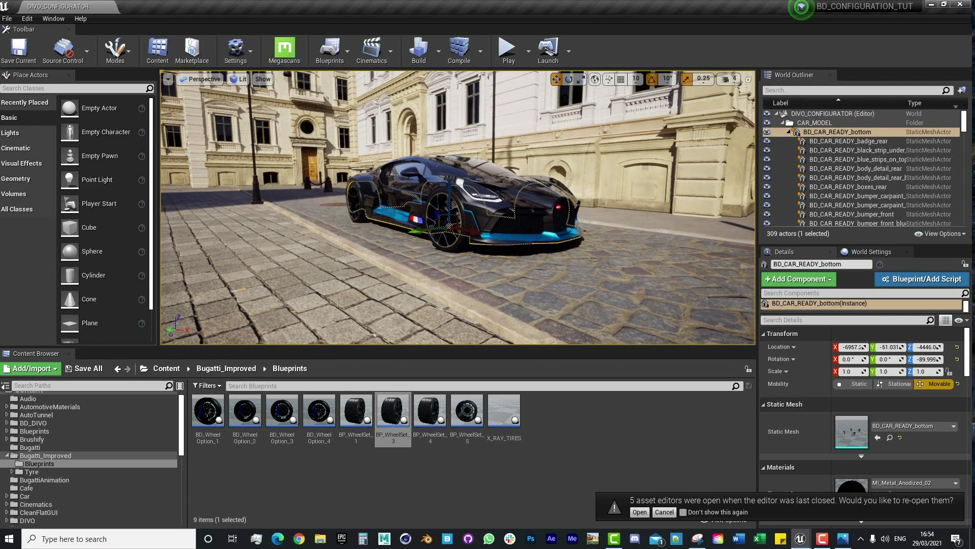
- Move the addition node's output connection to Make Transform's Location Y, and compile and save the level blueprint
{"action": "key", "text": "alt+Tab"}
{"action": "right_click_drag", "start_coordinate": [489, 305], "coordinate": [416, 260]}
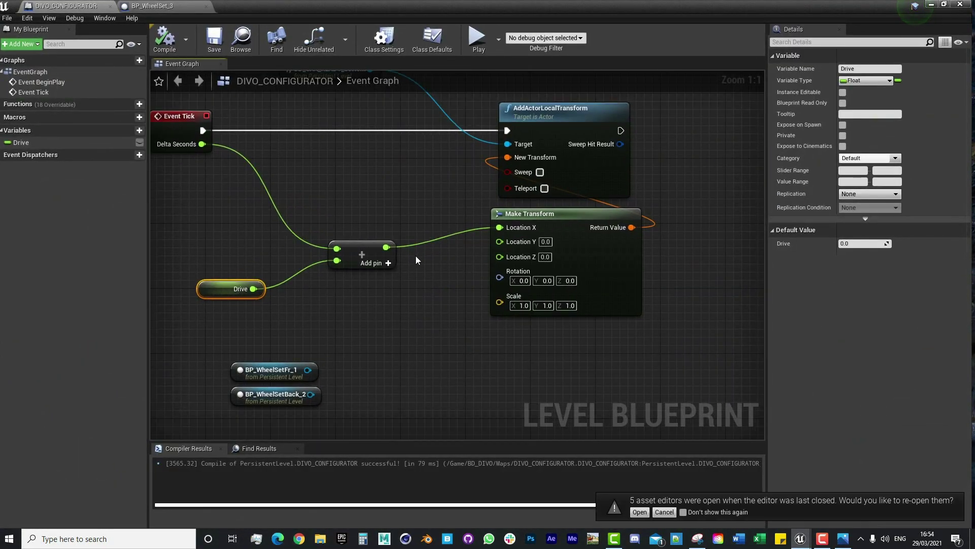
{"action": "left_click_drag", "start_coordinate": [386, 247], "coordinate": [500, 243], "text": "ctrl"}
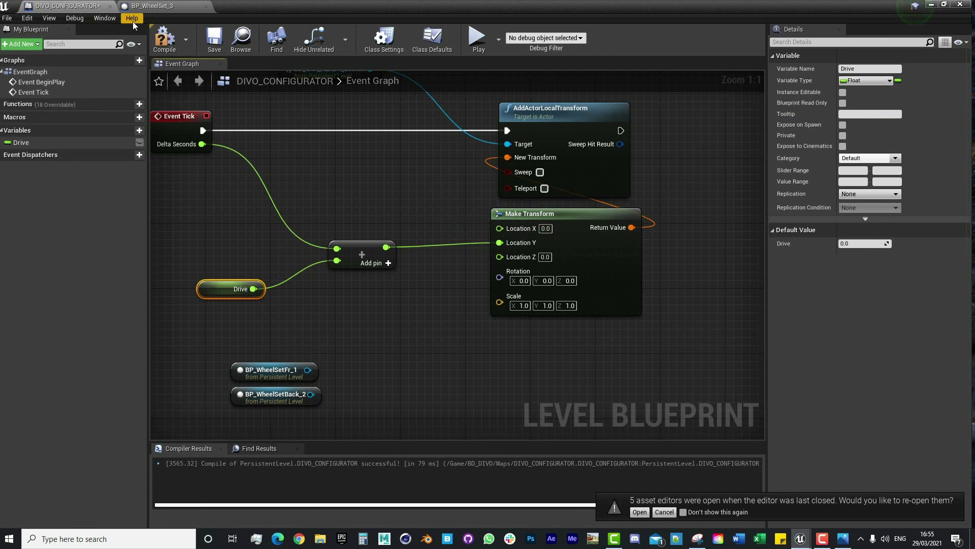
{"action": "left_click", "coordinate": [165, 41]}
{"action": "left_click", "coordinate": [214, 40]}
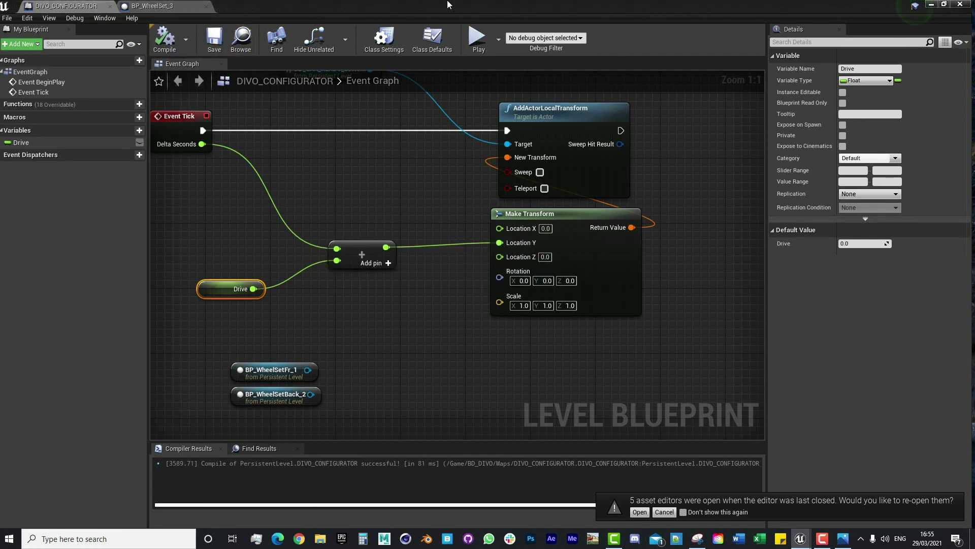
- Save the level blueprint, set the Drive variable's default value to 1.0, and recompile
{"action": "left_click_drag", "start_coordinate": [531, 4], "coordinate": [3, 528]}
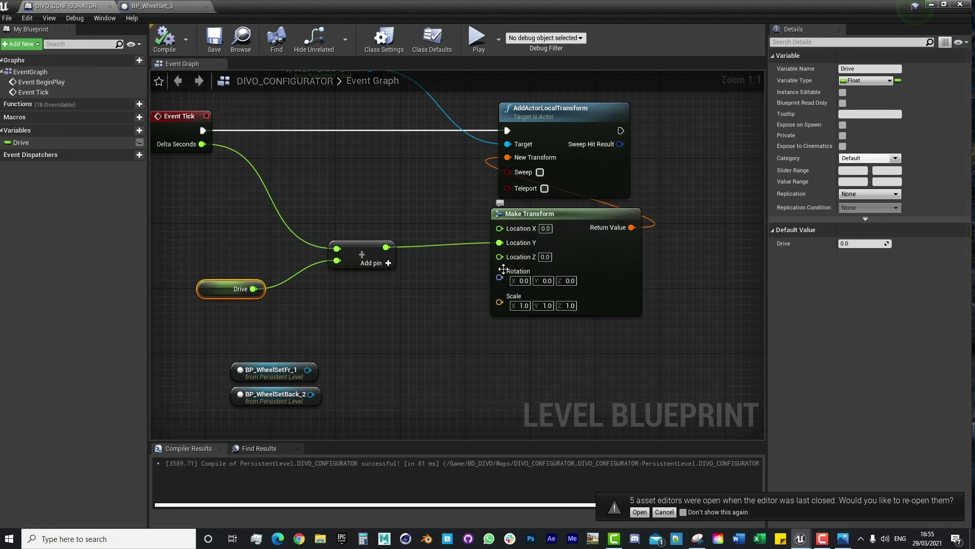
{"action": "right_click_drag", "start_coordinate": [333, 224], "coordinate": [395, 222]}
{"action": "left_click", "coordinate": [214, 38]}
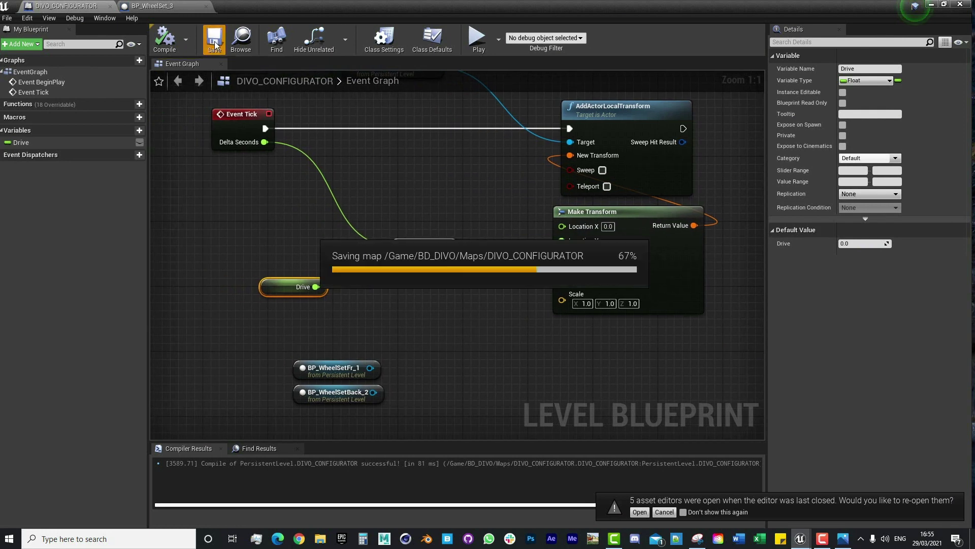
{"action": "left_click", "coordinate": [932, 3]}
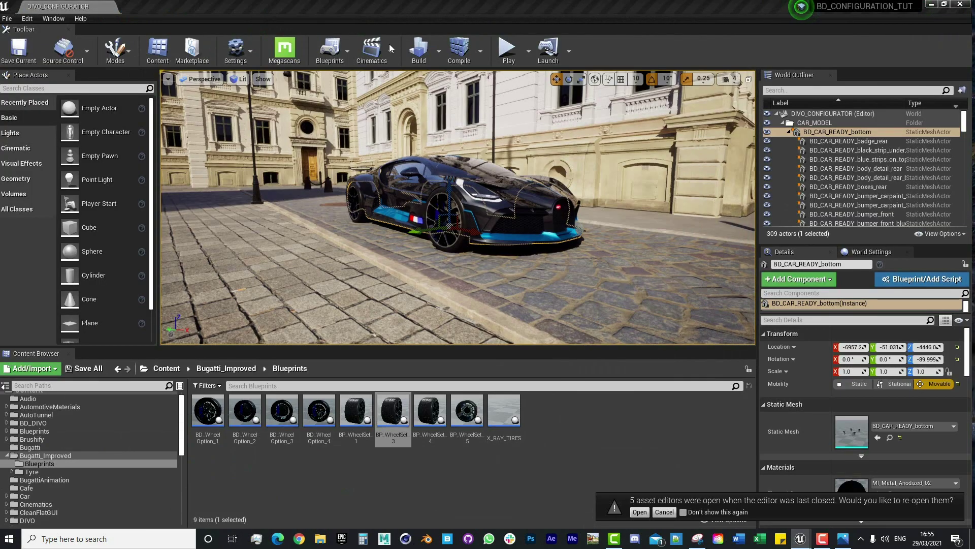
{"action": "key", "text": "alt+Tab"}
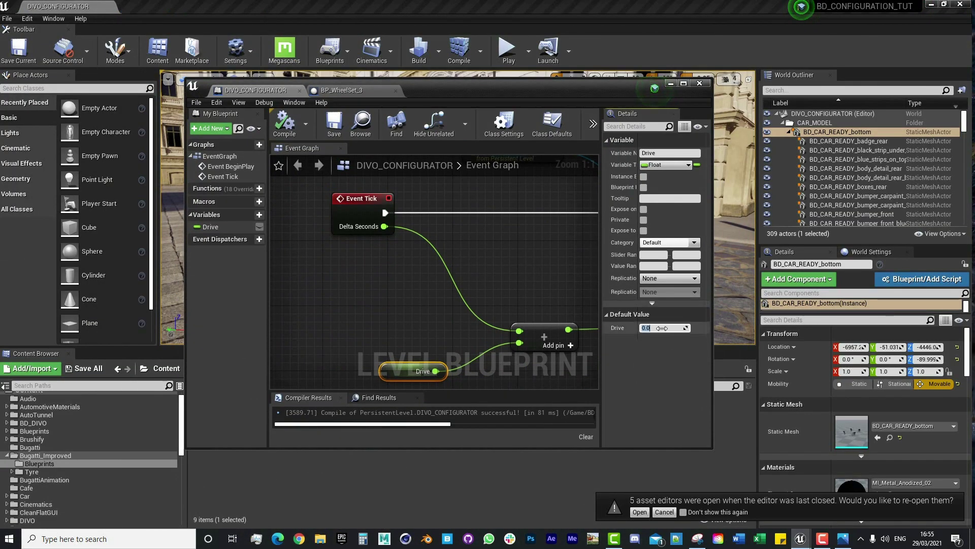
{"action": "left_click", "coordinate": [670, 83]}
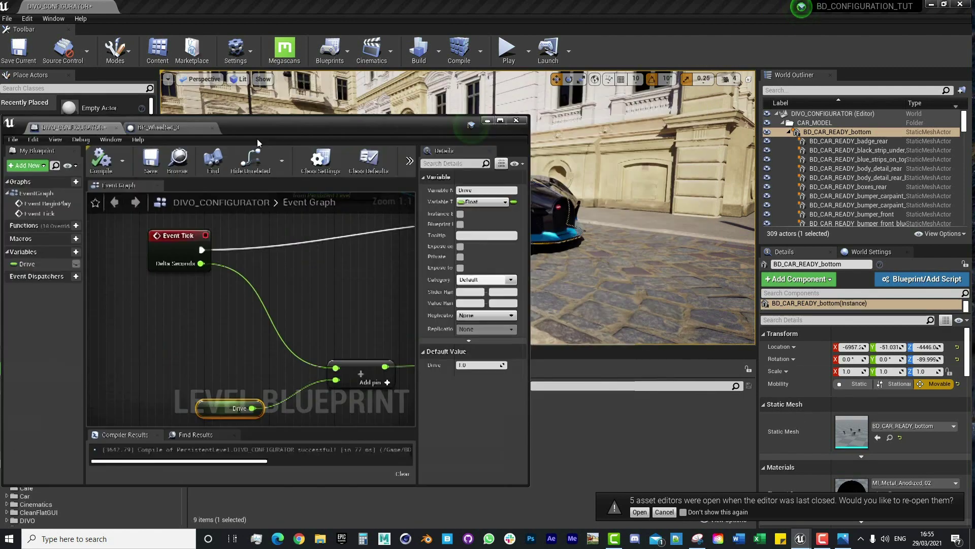
- Play the level with the new Drive value to check the car's motion, and stop the play session
{"action": "left_click", "coordinate": [508, 48]}
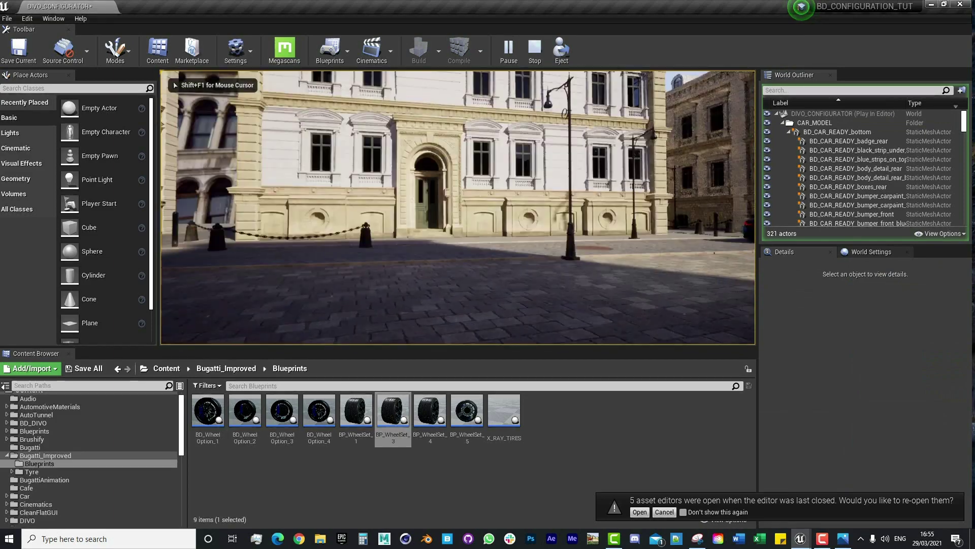
{"action": "key", "text": "Escape"}
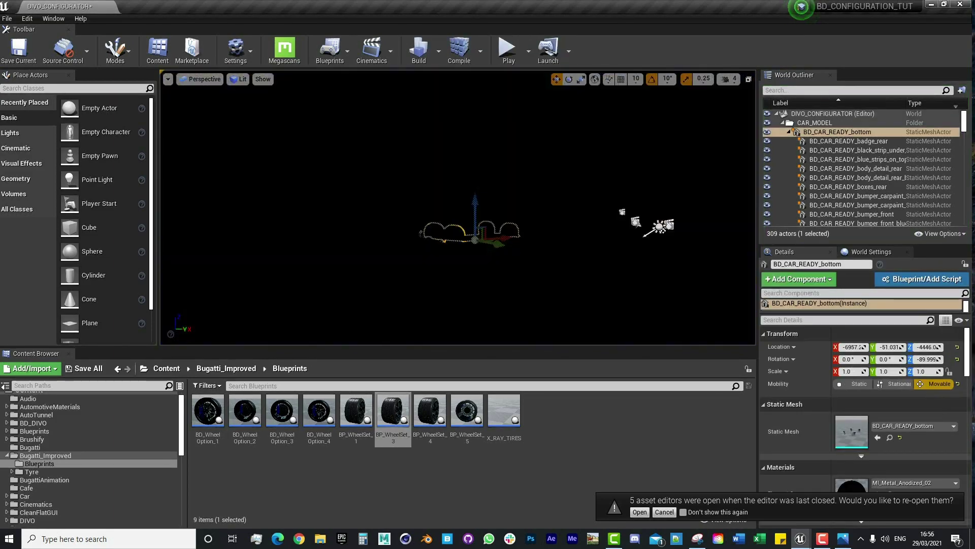
{"action": "mouse_move", "coordinate": [457, 208]}
{"action": "right_mouse_down"}
{"action": "mouse_move", "coordinate": [533, 211]}
{"action": "mouse_move", "coordinate": [457, 219]}
{"action": "right_mouse_up"}
{"action": "left_click", "coordinate": [457, 284]}
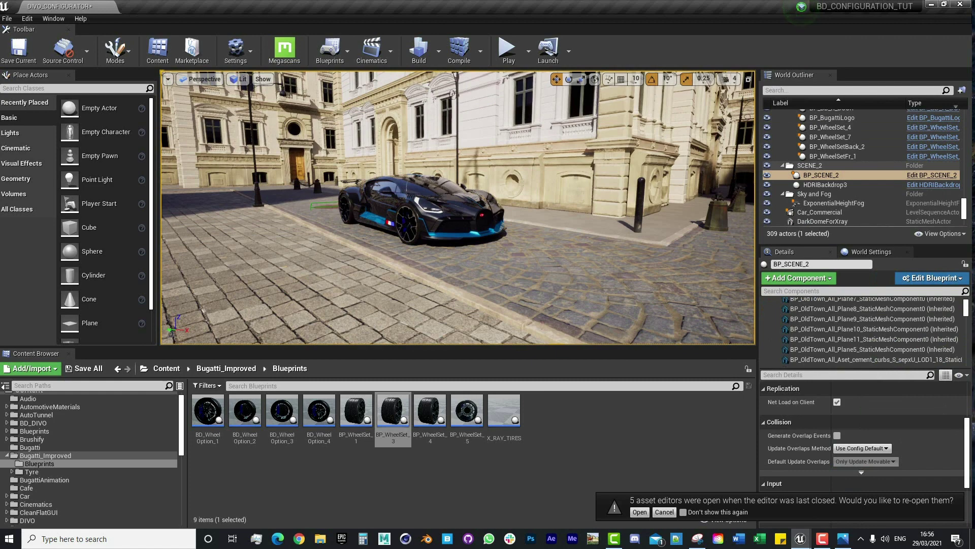
- Move the BP_WheelSetFr_1 and BP_WheelSetBack_2 reference nodes into the free area below the Make Transform node in the level blueprint
{"action": "key", "text": "alt+Tab"}
{"action": "right_click_drag", "start_coordinate": [414, 417], "coordinate": [377, 271]}
{"action": "left_click_drag", "start_coordinate": [357, 272], "coordinate": [580, 277]}
{"action": "right_click_drag", "start_coordinate": [455, 224], "coordinate": [213, 240]}
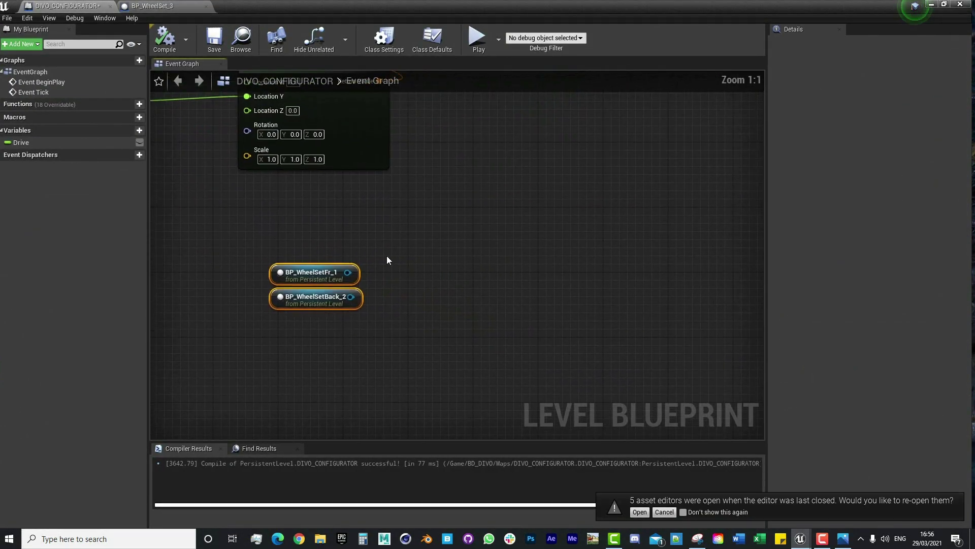
{"action": "right_click_drag", "start_coordinate": [387, 260], "coordinate": [458, 249]}
- Try rotating the SM_TIRE_SET_2_Tire_V2 component by -30° roll in the BP_WheelSet_3 blueprint, and undo the rotation
{"action": "left_click_drag", "start_coordinate": [381, 6], "coordinate": [486, 153]}
{"action": "left_click", "coordinate": [330, 261]}
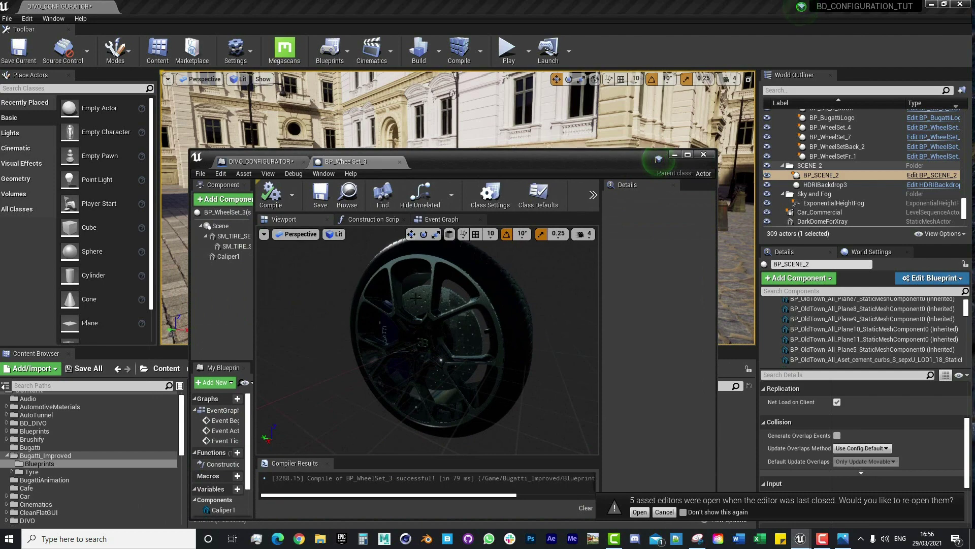
{"action": "left_click", "coordinate": [231, 236]}
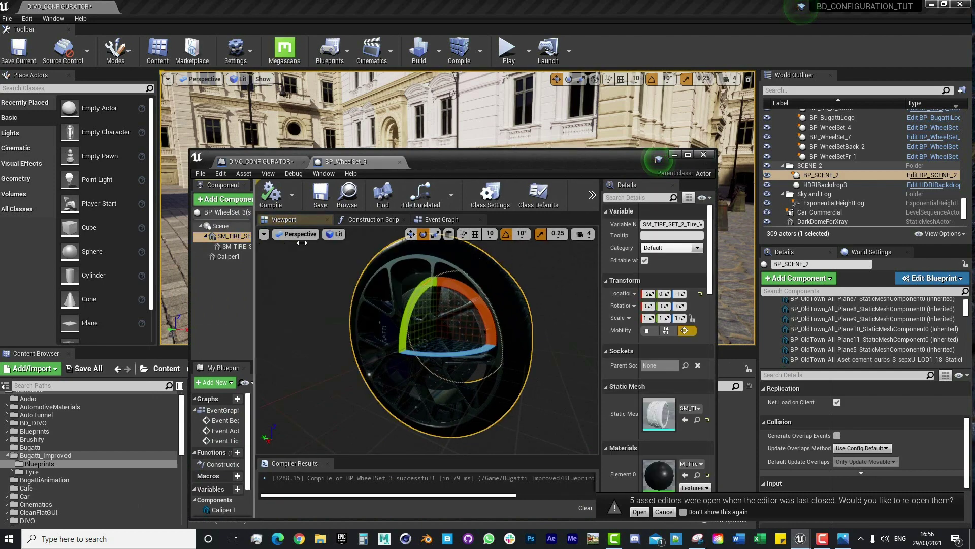
{"action": "left_click_drag", "start_coordinate": [254, 242], "coordinate": [302, 242]}
{"action": "left_click_drag", "start_coordinate": [483, 287], "coordinate": [497, 299]}
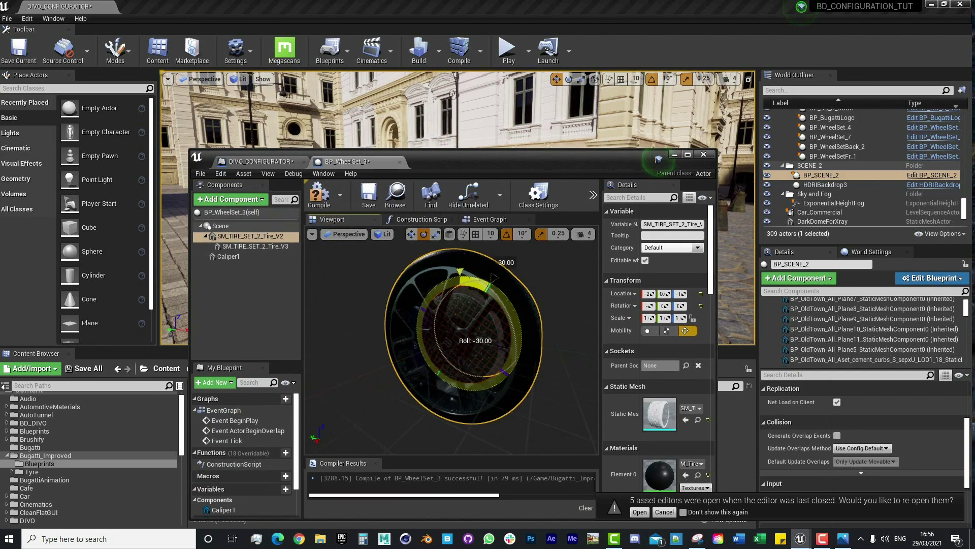
{"action": "key", "text": "ctrl+z"}
- Uncover the car behind the blueprint window, try rolling the tire component by about -60° to compare rotation axes, and undo it
{"action": "left_click_drag", "start_coordinate": [447, 162], "coordinate": [226, 247]}
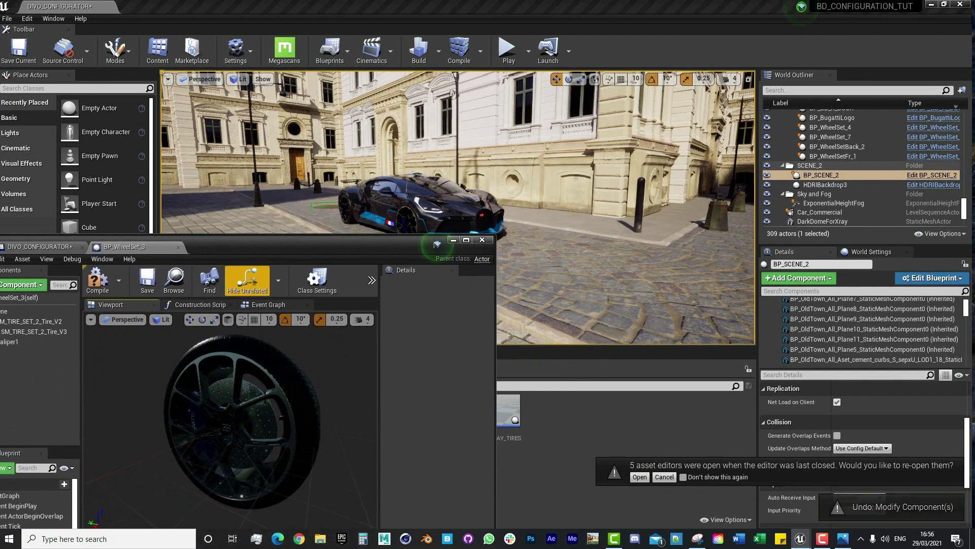
{"action": "left_click", "coordinate": [264, 377]}
{"action": "left_click_drag", "start_coordinate": [274, 382], "coordinate": [299, 405]}
{"action": "key", "text": "ctrl+z"}
{"action": "left_click", "coordinate": [277, 381]}
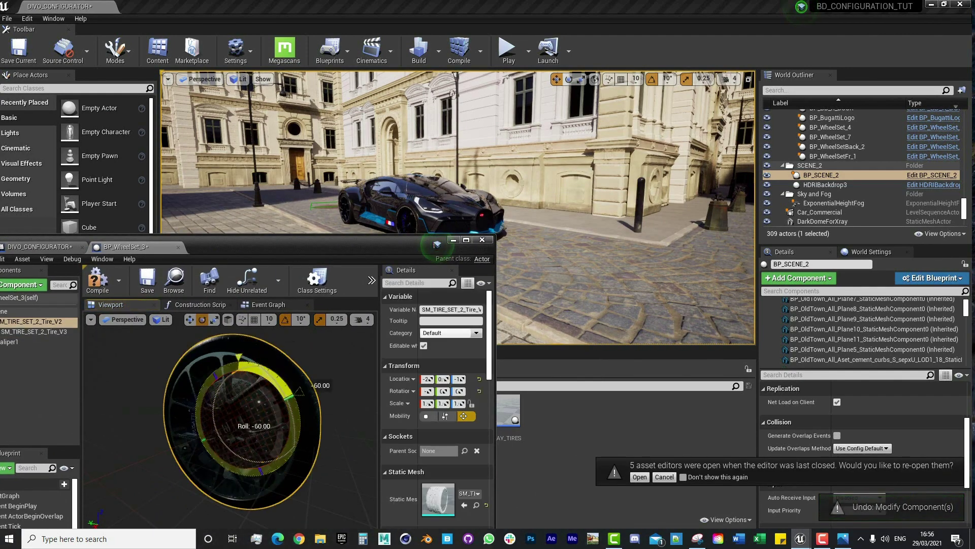
{"action": "left_click", "coordinate": [183, 345]}
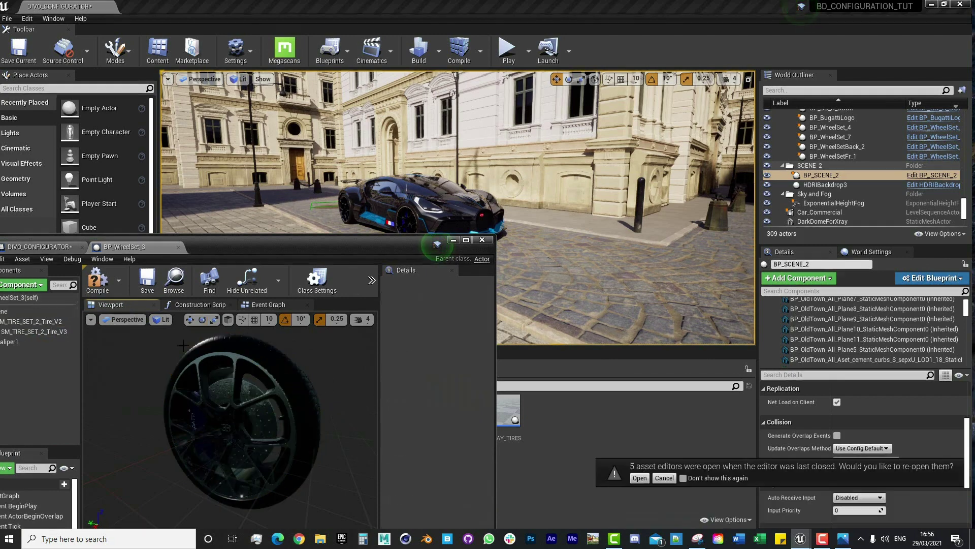
{"action": "key", "text": "ctrl+z"}
- Bring BP_WheelSet_3 up beside the level editor and move its window away to uncover the World Outliner and Content Browser
{"action": "left_click_drag", "start_coordinate": [288, 246], "coordinate": [974, 166]}
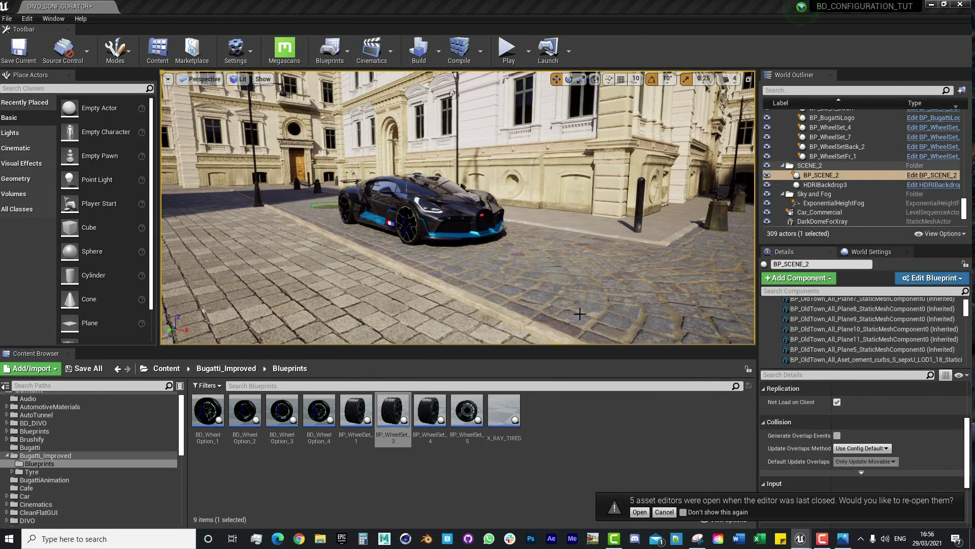
{"action": "left_click_drag", "start_coordinate": [974, 165], "coordinate": [479, 1]}
{"action": "right_click_drag", "start_coordinate": [410, 279], "coordinate": [377, 291]}
{"action": "left_click_drag", "start_coordinate": [351, 6], "coordinate": [499, 149]}
{"action": "left_click", "coordinate": [388, 152]}
{"action": "left_click_drag", "start_coordinate": [560, 150], "coordinate": [449, 101]}
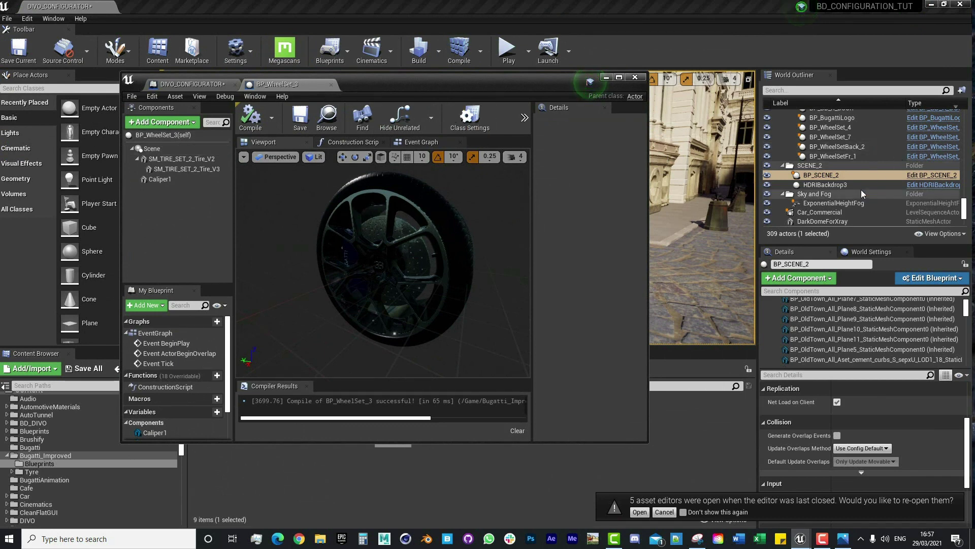
{"action": "left_click_drag", "start_coordinate": [481, 80], "coordinate": [619, 92]}
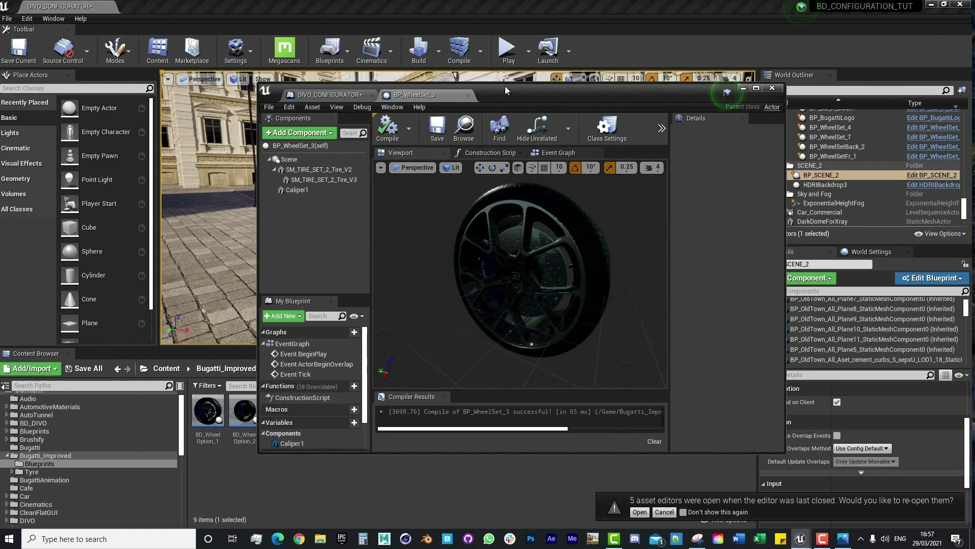
{"action": "left_click_drag", "start_coordinate": [505, 86], "coordinate": [769, 108]}
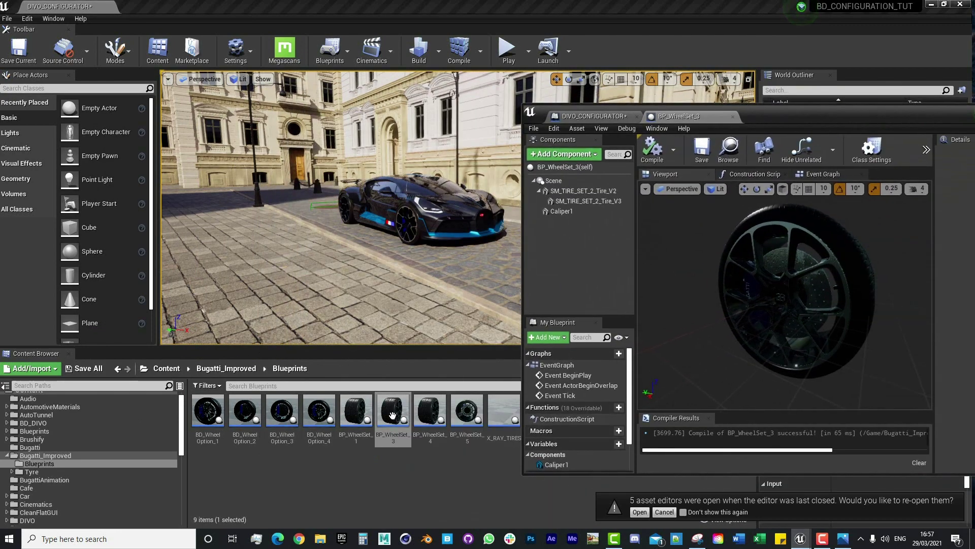
{"action": "left_click_drag", "start_coordinate": [870, 116], "coordinate": [974, 127]}
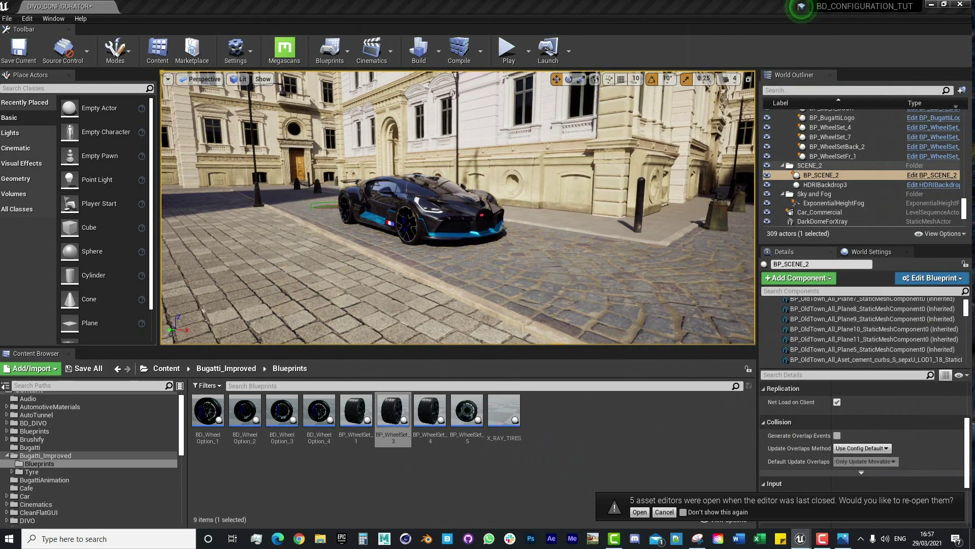
- Copy the front wheel actor's name from the World Outliner and rename the BP_WheelSet_3 blueprint asset to BP_WheelSetFr_1
{"action": "left_click", "coordinate": [410, 429]}
{"action": "scroll", "coordinate": [851, 151], "scroll_direction": "up", "scroll_amount": 5}
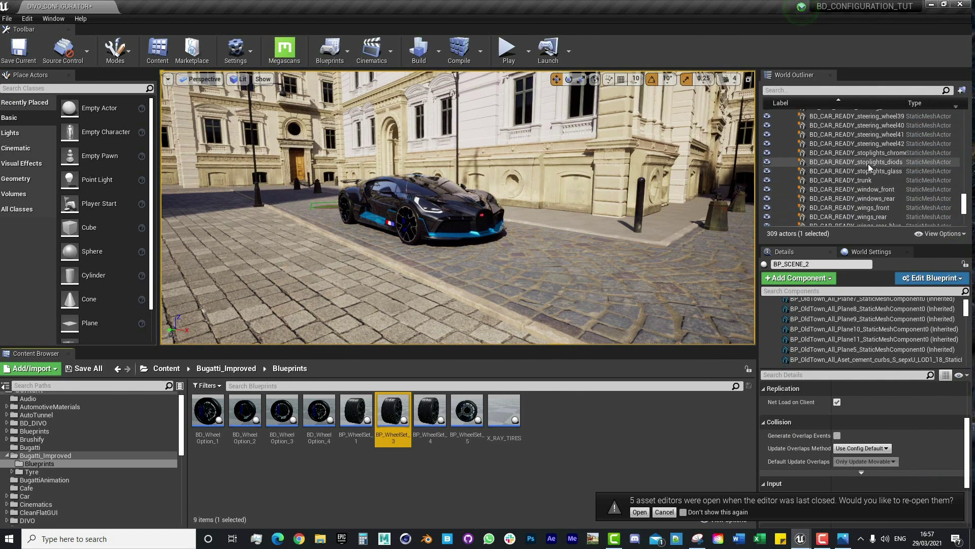
{"action": "scroll", "coordinate": [868, 173], "scroll_direction": "down", "scroll_amount": 3}
{"action": "left_click", "coordinate": [854, 173]}
{"action": "right_click", "coordinate": [849, 175]}
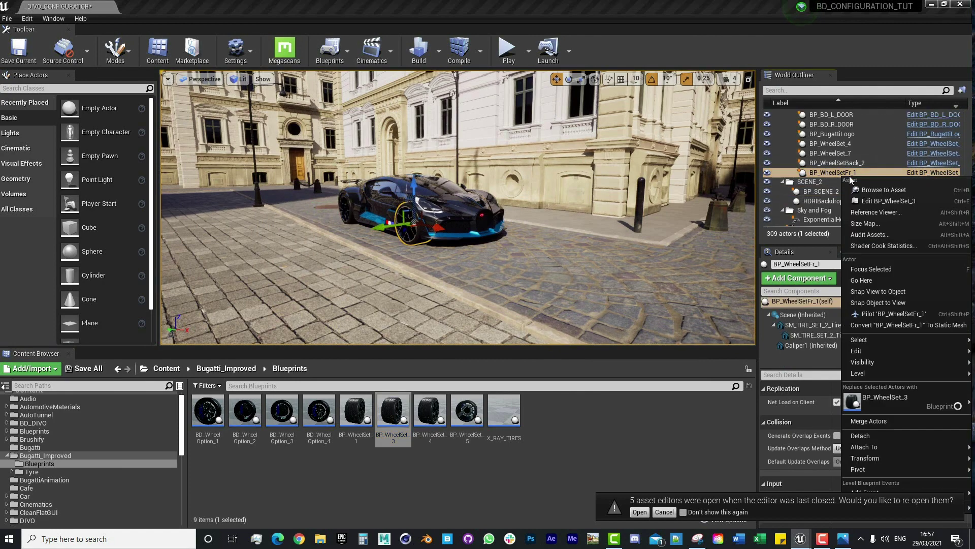
{"action": "left_click", "coordinate": [839, 174]}
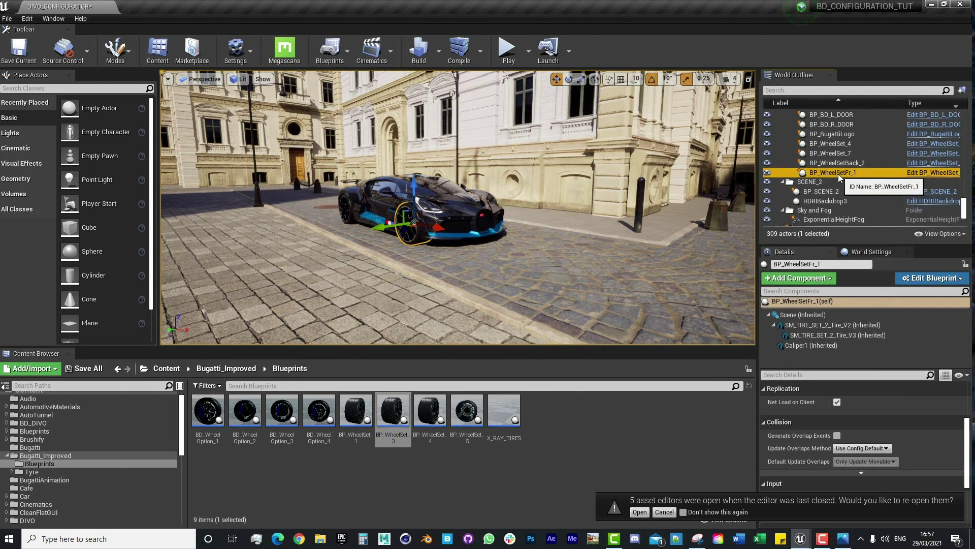
{"action": "left_click", "coordinate": [838, 174]}
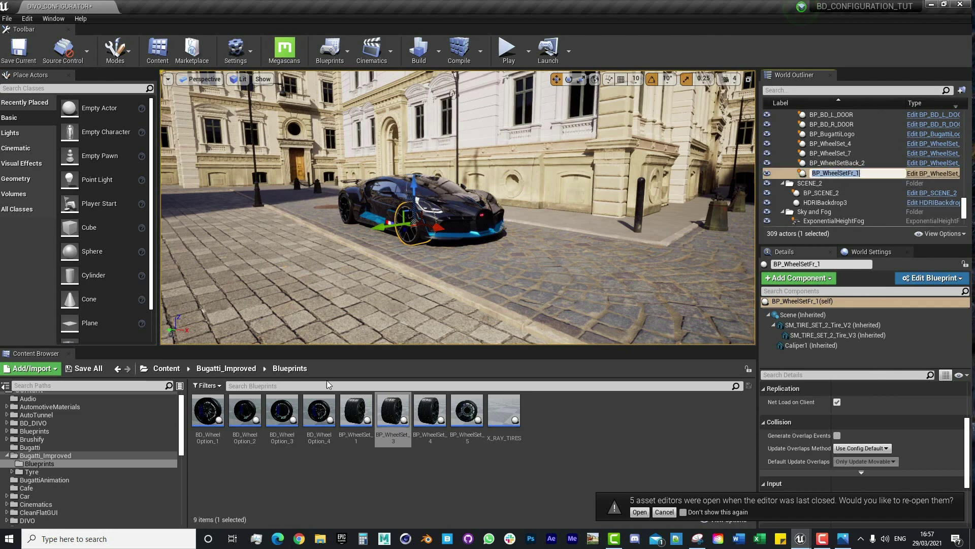
{"action": "left_click", "coordinate": [393, 414]}
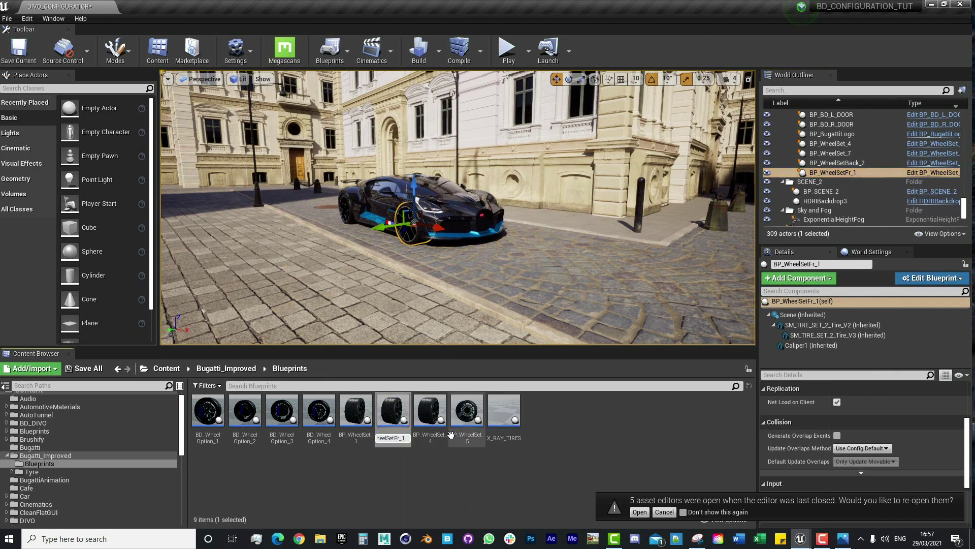
{"action": "key", "text": "Return"}
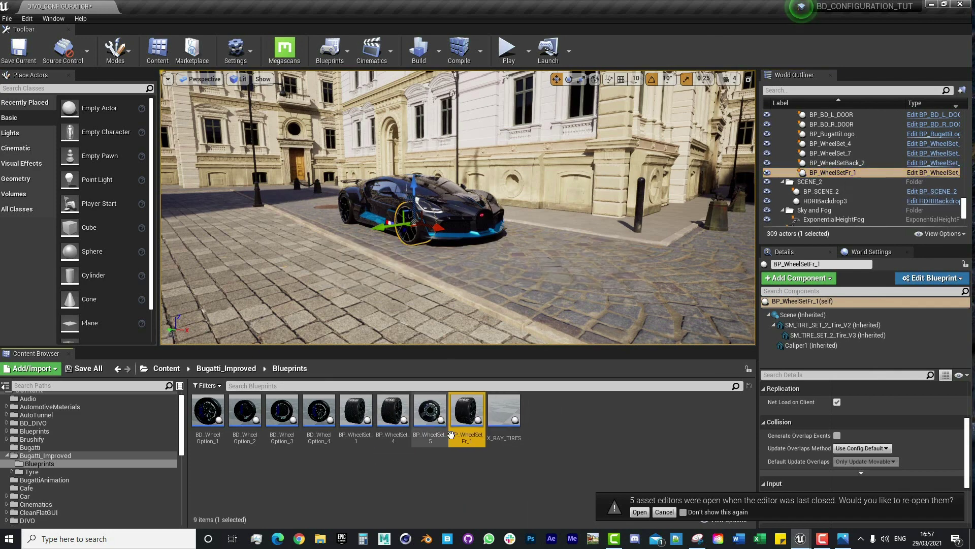
- Copy the BP_WheelSetBack_2 actor's name from the World Outliner and rename the BP_WheelSet_1 blueprint asset to BP_WheelSetBack_2
{"action": "left_click", "coordinate": [861, 163]}
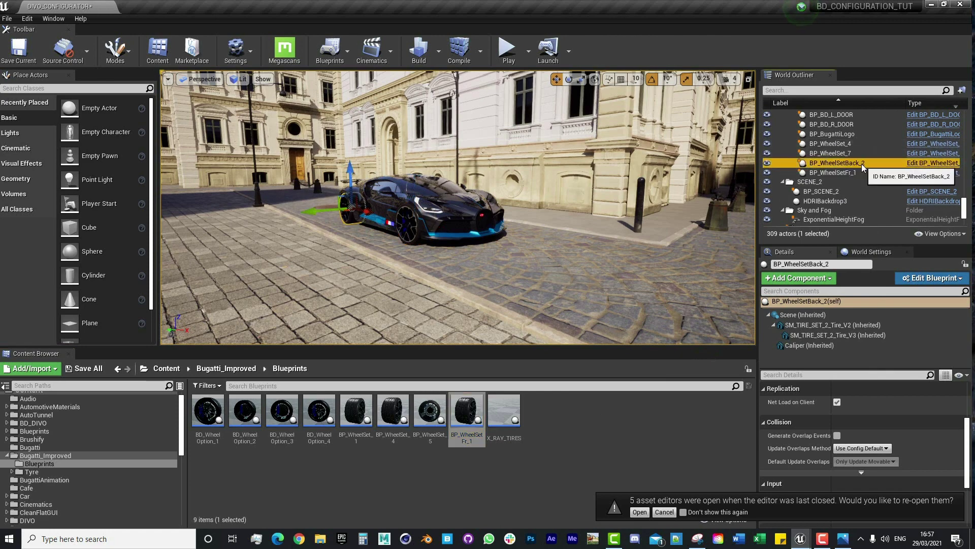
{"action": "key", "text": "F2"}
{"action": "left_click", "coordinate": [597, 416]}
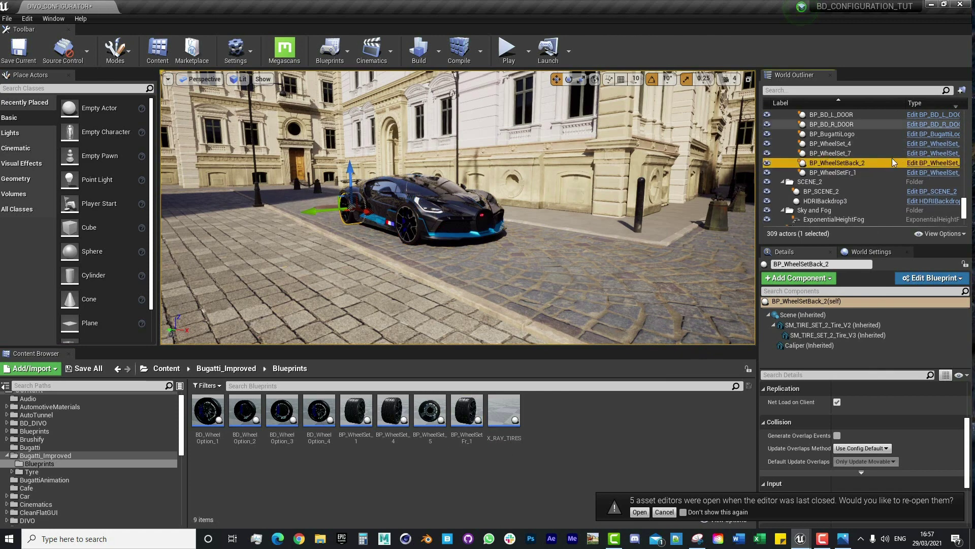
{"action": "right_click", "coordinate": [892, 163]}
{"action": "left_click", "coordinate": [345, 437]}
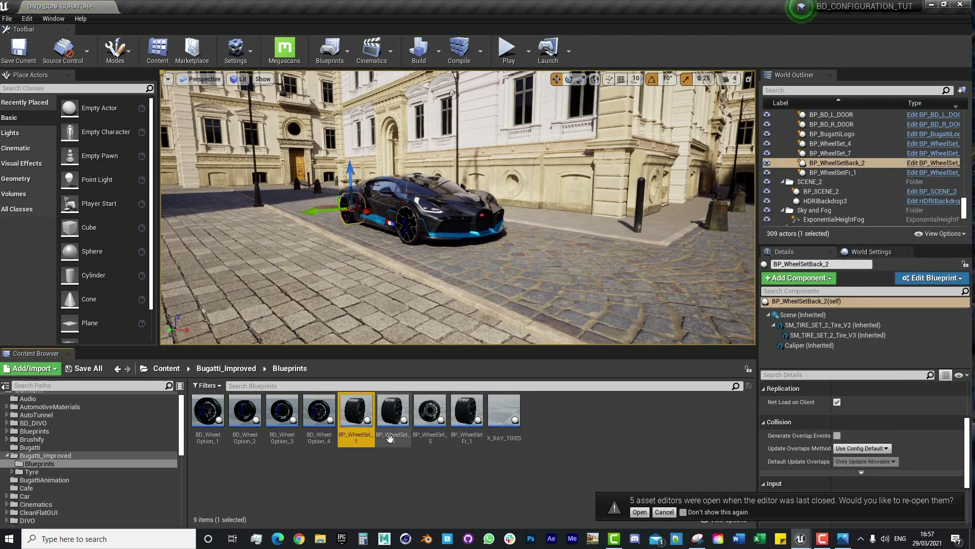
{"action": "left_click", "coordinate": [344, 440]}
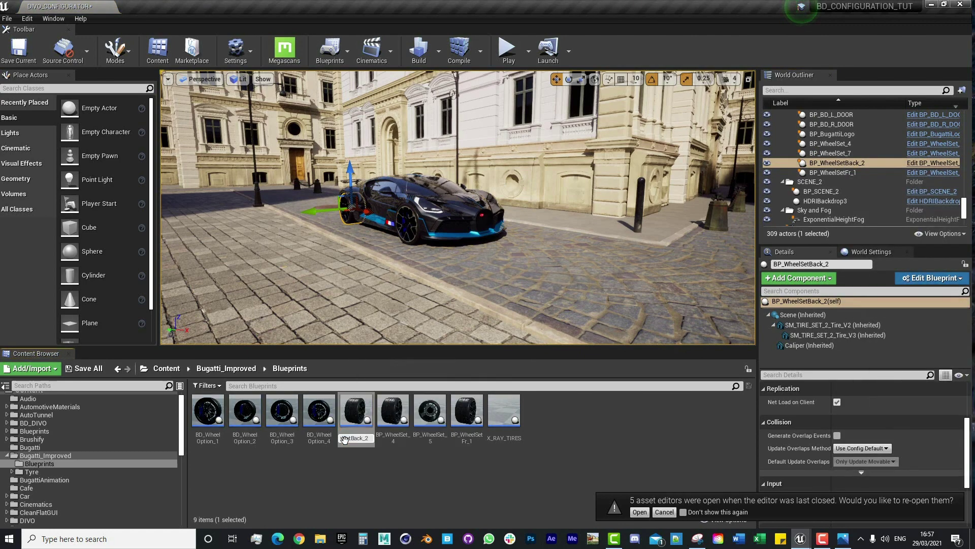
{"action": "key", "text": "Return"}
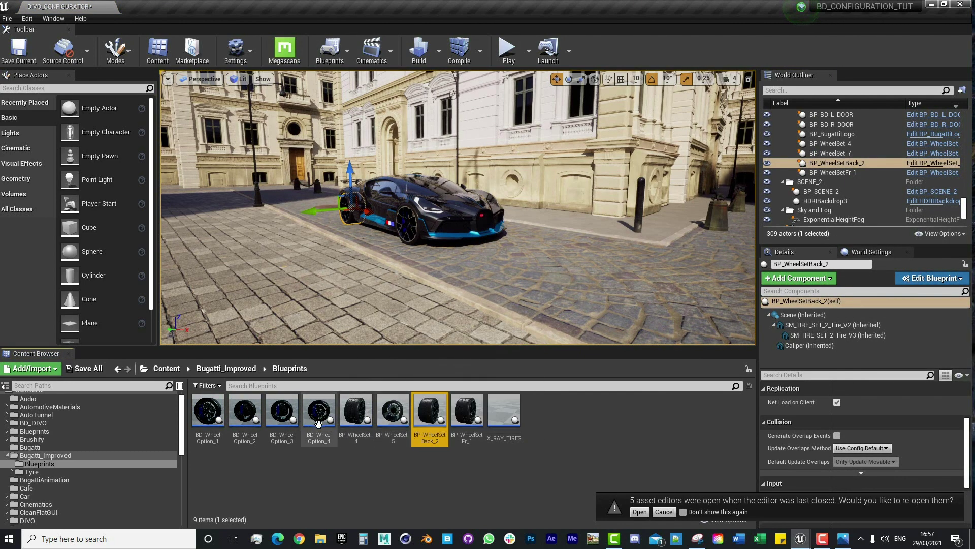
- In the DIVO_CONFIGURATOR level blueprint, add an AddRelativeRotation node targeting the front wheel's SM TIRE SET 2 Tire V2 component
{"action": "left_click_drag", "start_coordinate": [0, 147], "coordinate": [522, 85]}
{"action": "left_click", "coordinate": [357, 110]}
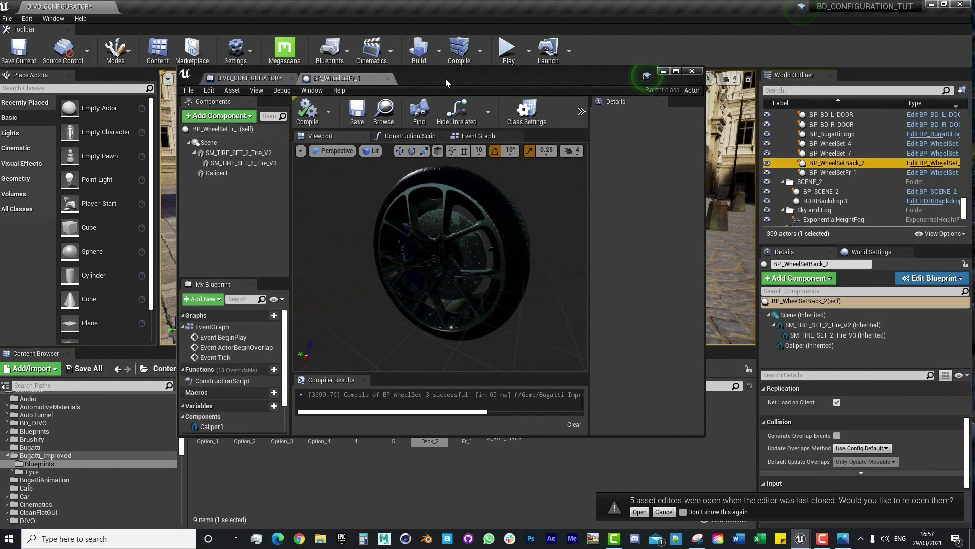
{"action": "left_click_drag", "start_coordinate": [447, 83], "coordinate": [528, 1]}
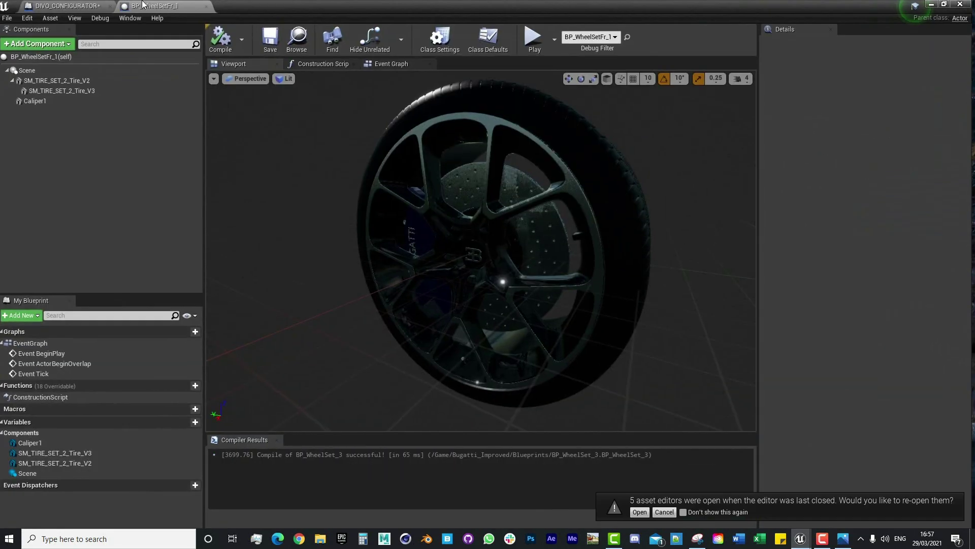
{"action": "left_click", "coordinate": [73, 6]}
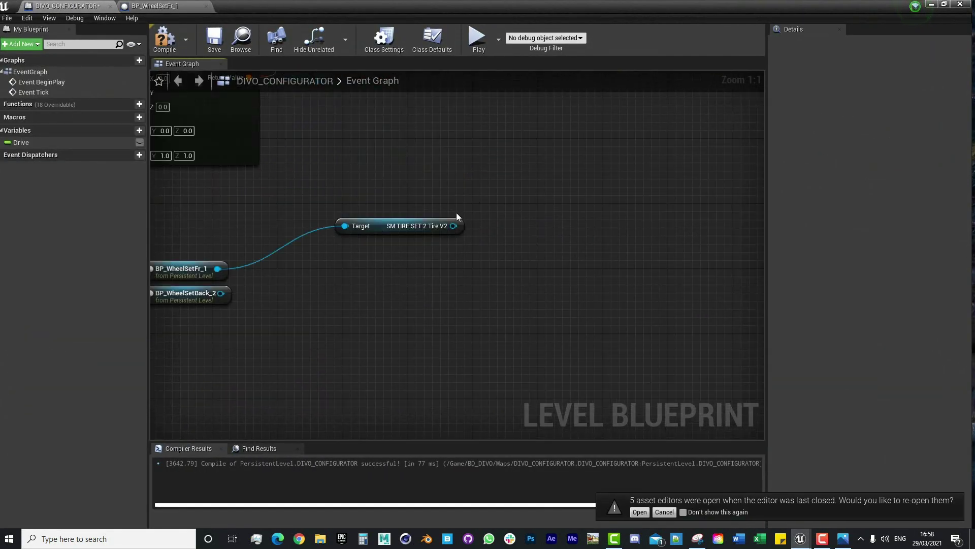
{"action": "left_click_drag", "start_coordinate": [453, 226], "coordinate": [499, 268]}
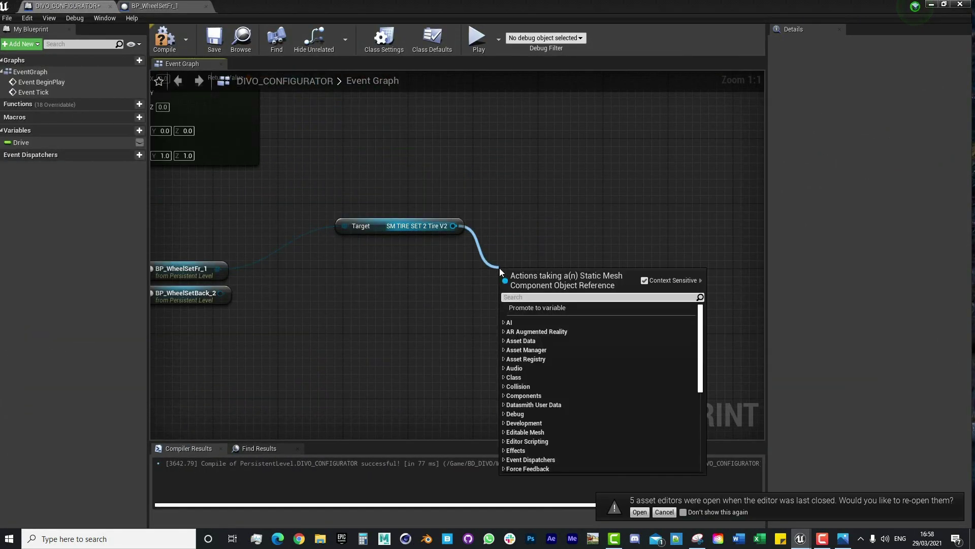
{"action": "type", "text": "add relative"}
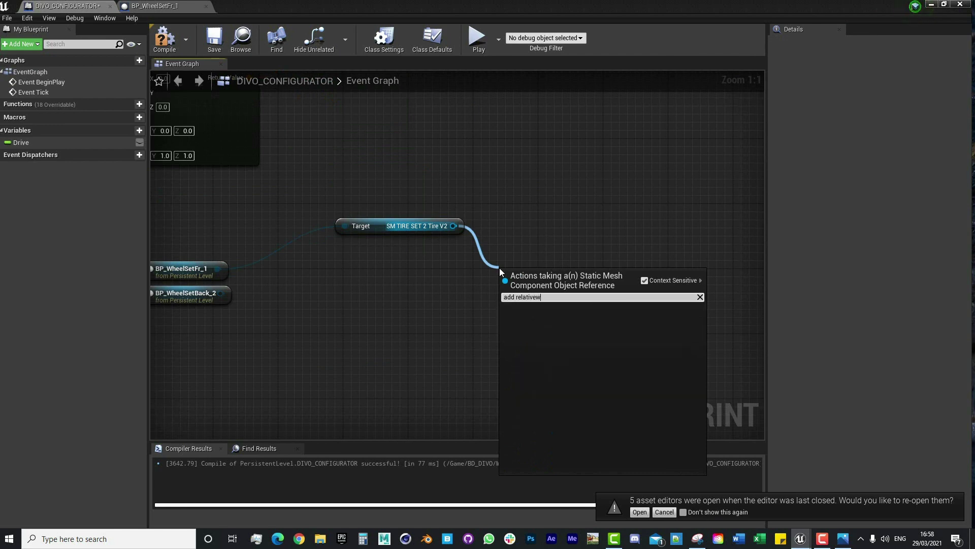
{"action": "key", "text": "Return"}
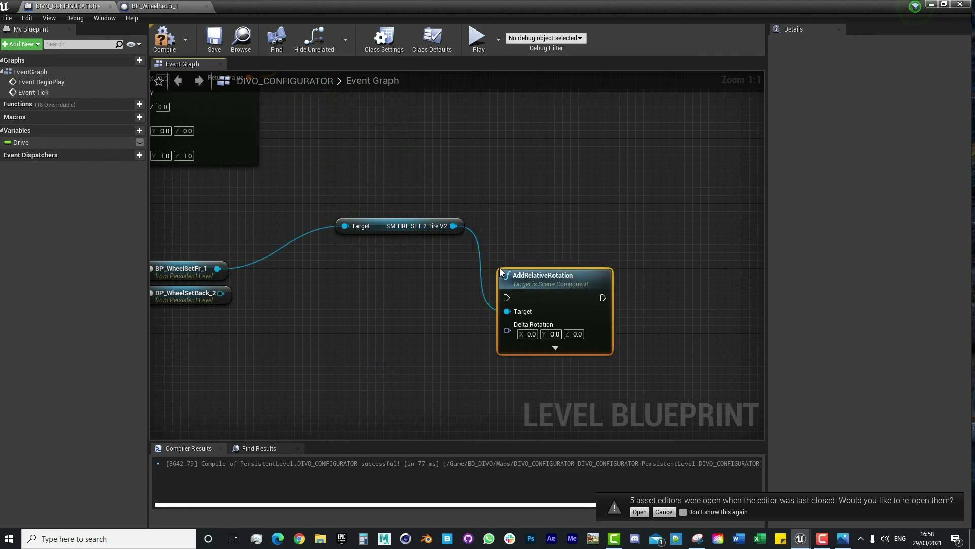
- Add a Make Rotator node below the wheel references and connect its Return Value to AddRelativeRotation's Delta Rotation
{"action": "right_click_drag", "start_coordinate": [311, 323], "coordinate": [363, 268]}
{"action": "right_click", "coordinate": [341, 306]}
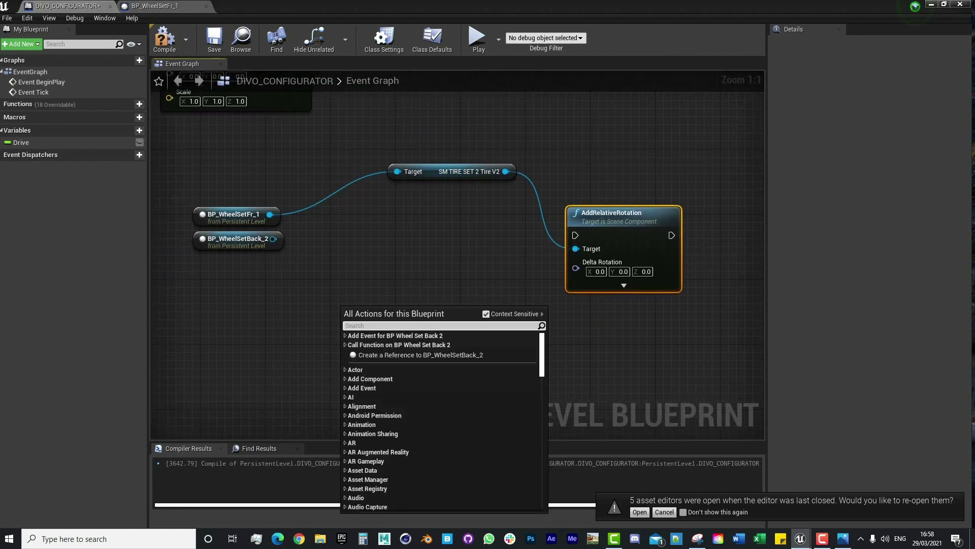
{"action": "scroll", "coordinate": [442, 416], "scroll_direction": "down", "scroll_amount": 15}
{"action": "type", "text": "malke"}
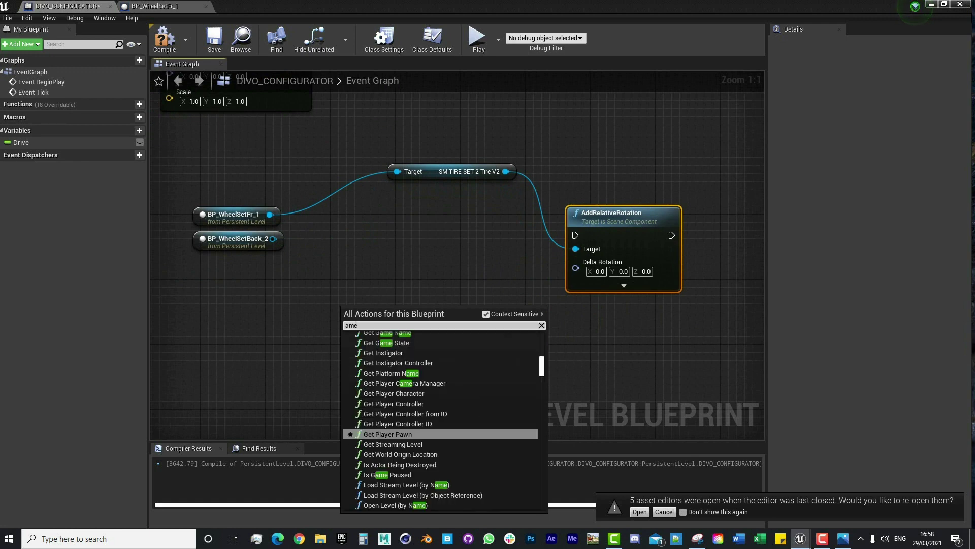
{"action": "key", "text": "BackSpace"}
{"action": "key", "text": "BackSpace"}
{"action": "key", "text": "BackSpace"}
{"action": "type", "text": "k"}
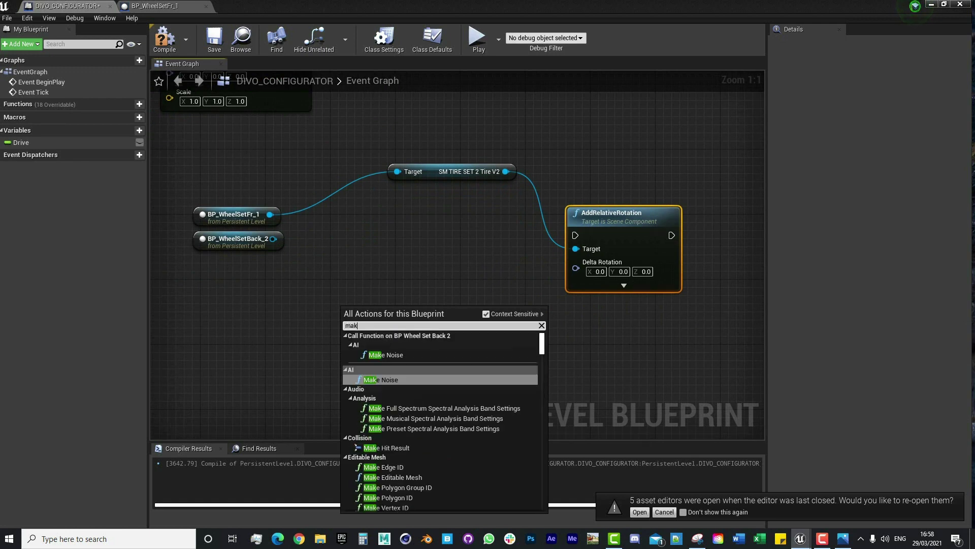
{"action": "type", "text": "e rot"}
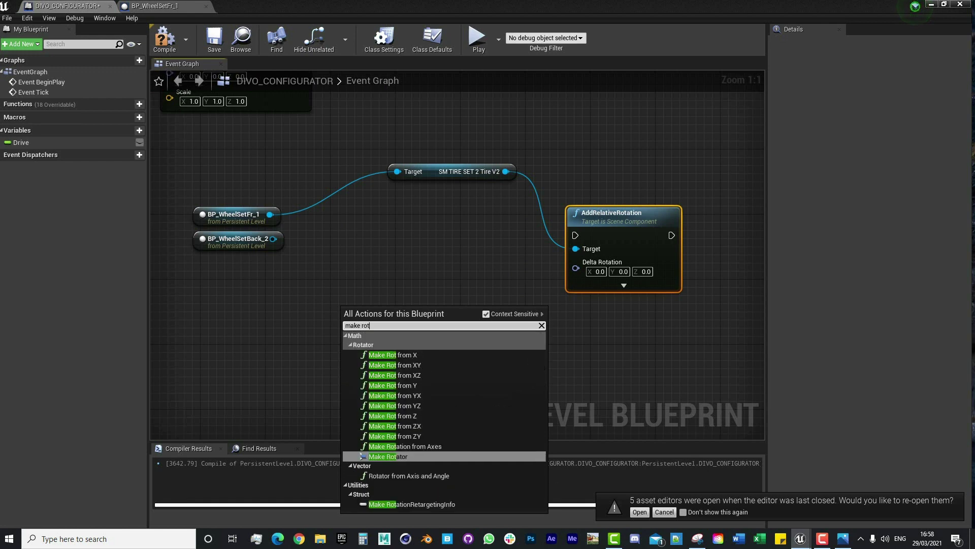
{"action": "key", "text": "Return"}
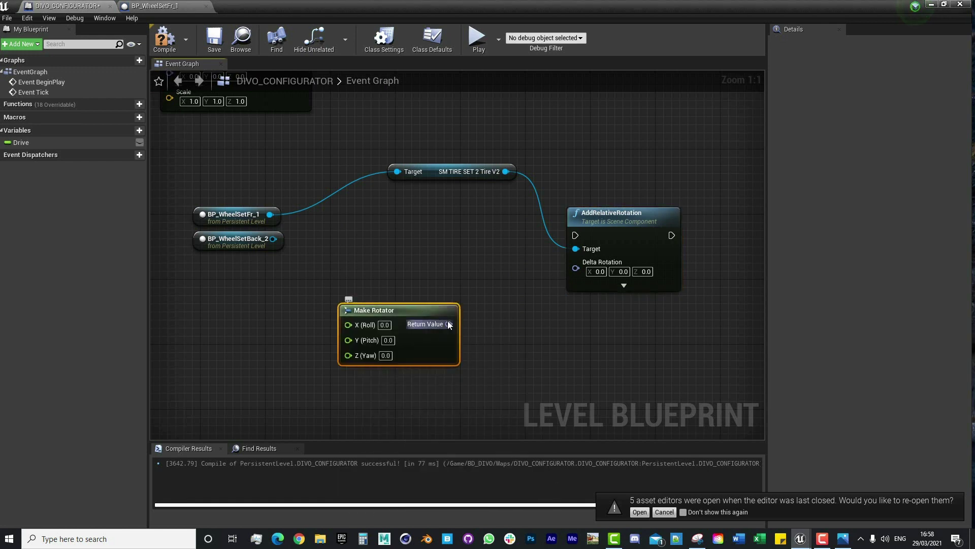
{"action": "left_click_drag", "start_coordinate": [449, 325], "coordinate": [588, 270]}
{"action": "left_click_drag", "start_coordinate": [413, 311], "coordinate": [470, 294]}
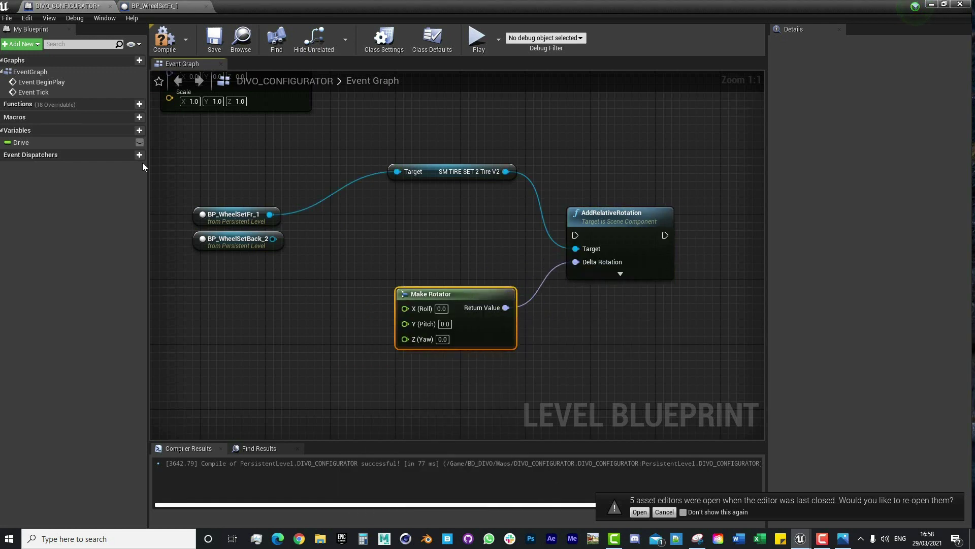
- Create a float variable named Rotation with default value 10.0 and connect it to Make Rotator's X (Roll) input
{"action": "left_click", "coordinate": [128, 130]}
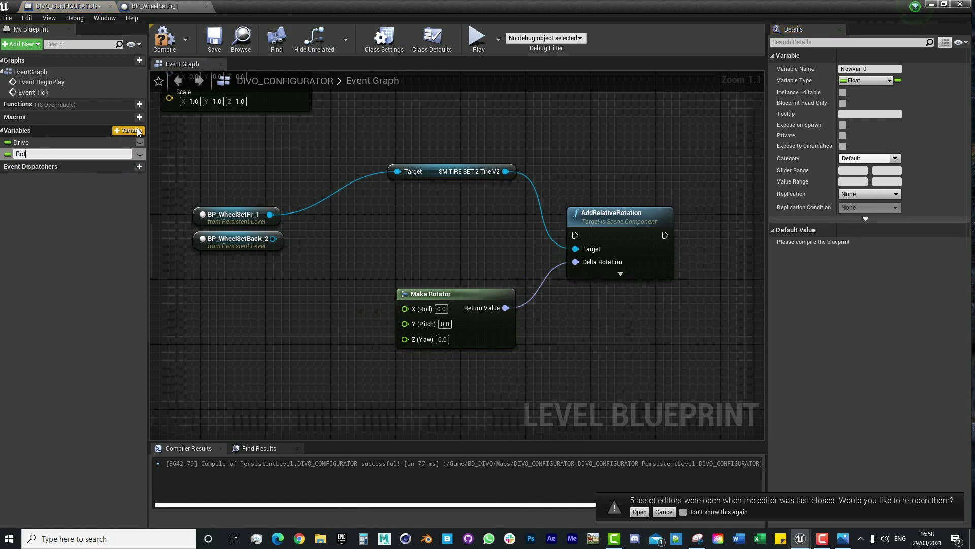
{"action": "type", "text": "Rotation"}
{"action": "key", "text": "Return"}
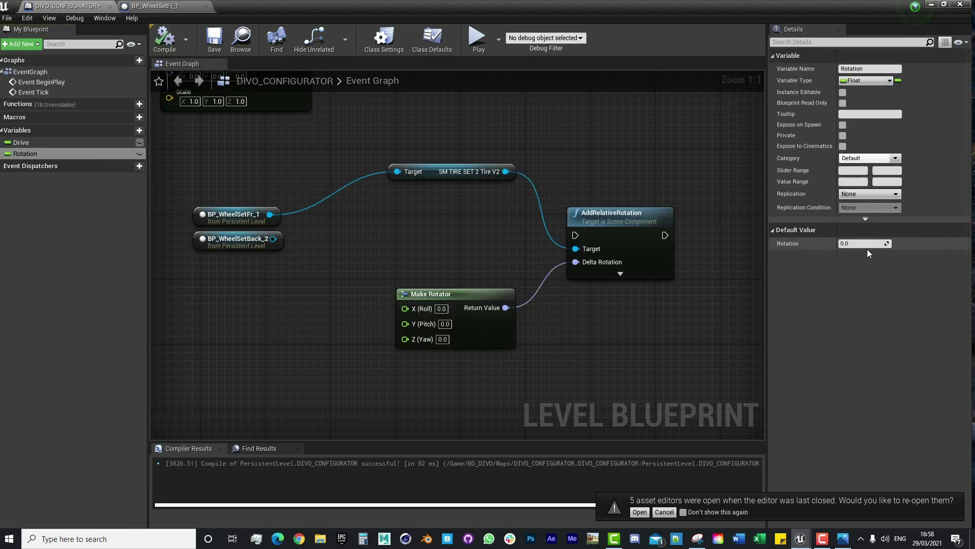
{"action": "key", "text": "Return"}
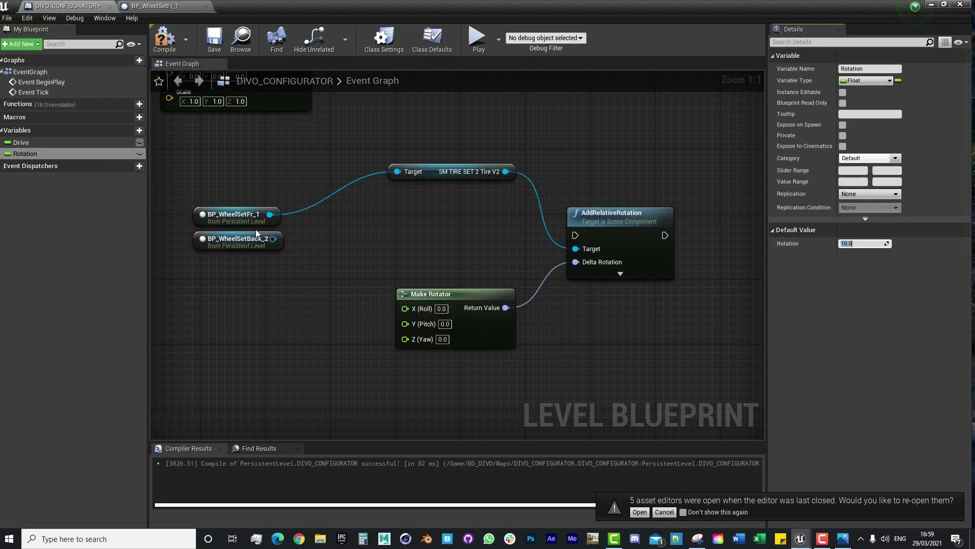
{"action": "left_click_drag", "start_coordinate": [23, 159], "coordinate": [422, 308]}
{"action": "left_click", "coordinate": [270, 326]}
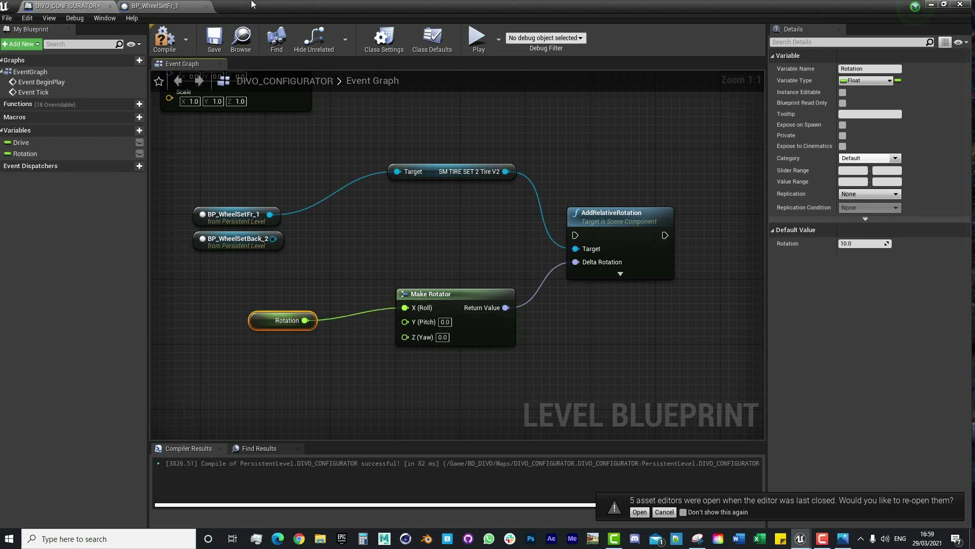
- Try rotating the tire in the BP_WheelSetFr_1 blueprint viewport to check its roll direction, and undo the rotation
{"action": "left_click", "coordinate": [931, 4]}
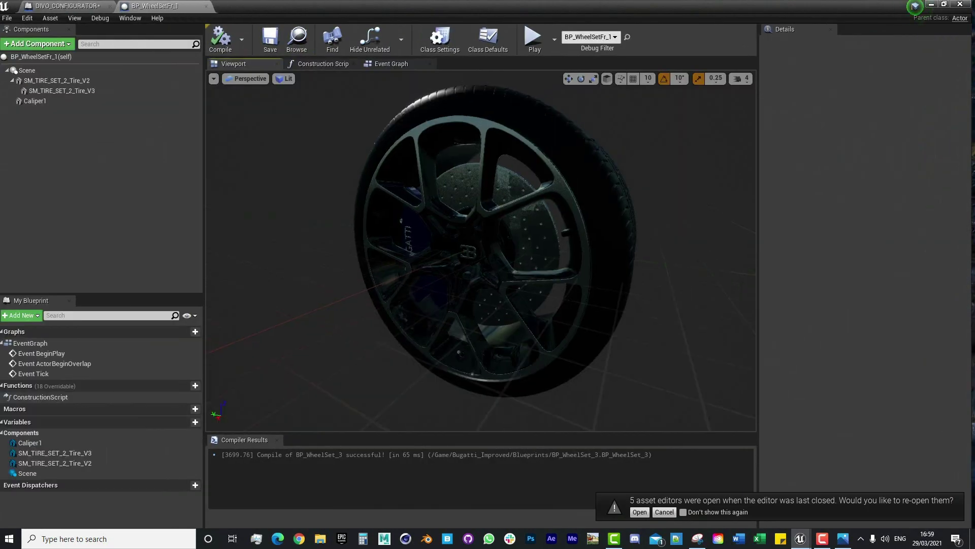
{"action": "left_click", "coordinate": [488, 120]}
{"action": "key", "text": "e"}
{"action": "left_click_drag", "start_coordinate": [539, 213], "coordinate": [539, 239]}
{"action": "key", "text": "ctrl+z"}
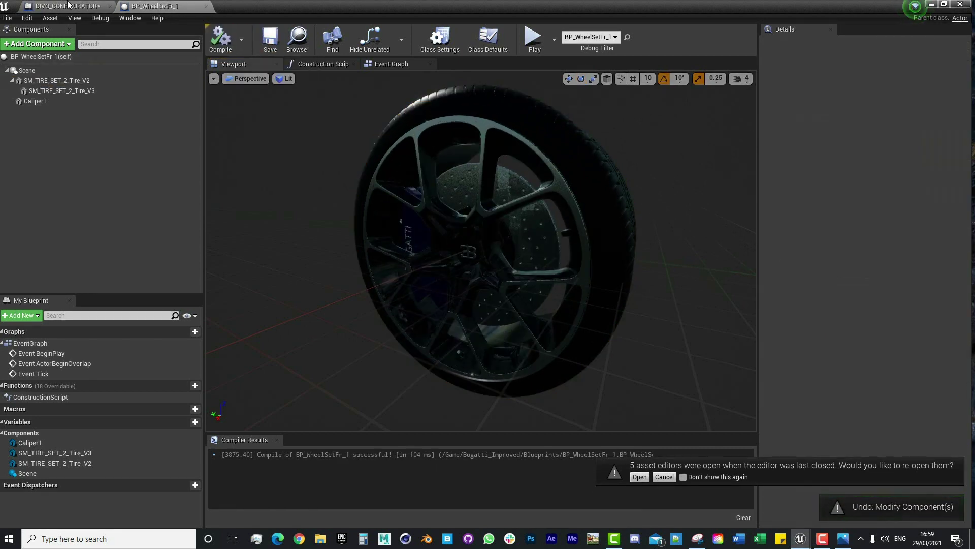
- Set the Rotation variable's default value to -10.0 in the level blueprint and compile it
{"action": "left_click", "coordinate": [66, 6]}
{"action": "right_click_drag", "start_coordinate": [416, 307], "coordinate": [507, 257]}
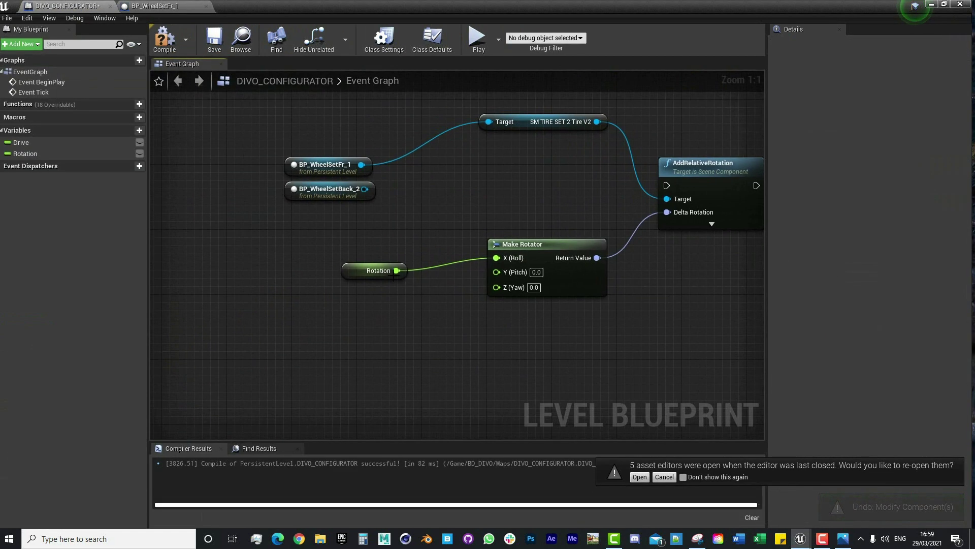
{"action": "left_click", "coordinate": [373, 268]}
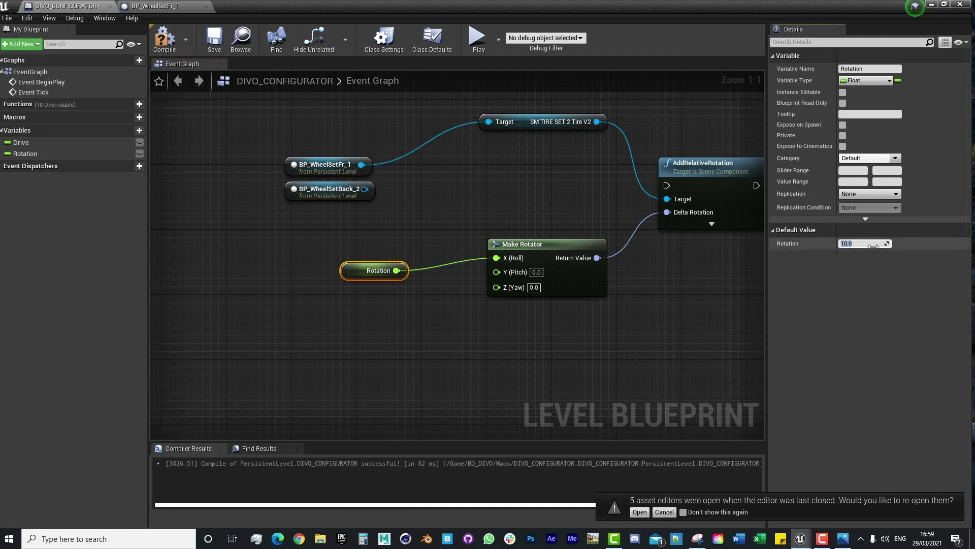
{"action": "left_click", "coordinate": [172, 49]}
- Get SM TIRE SET 2 Tire V2 from the BP_WheelSetBack_2 reference and connect it to AddRelativeRotation's Target
{"action": "right_click_drag", "start_coordinate": [365, 189], "coordinate": [290, 227]}
{"action": "left_click_drag", "start_coordinate": [284, 229], "coordinate": [409, 232]}
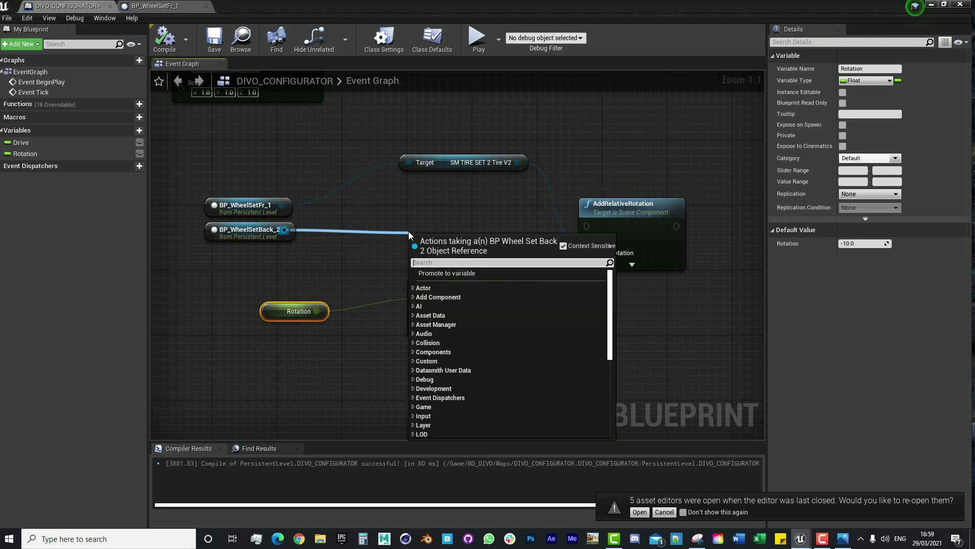
{"action": "type", "text": "sm t"}
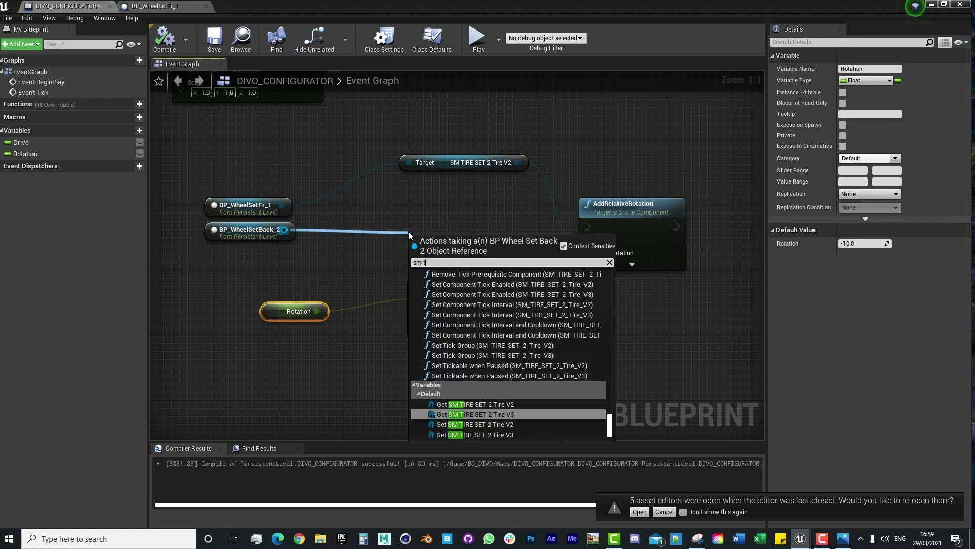
{"action": "type", "text": "ire set 2"}
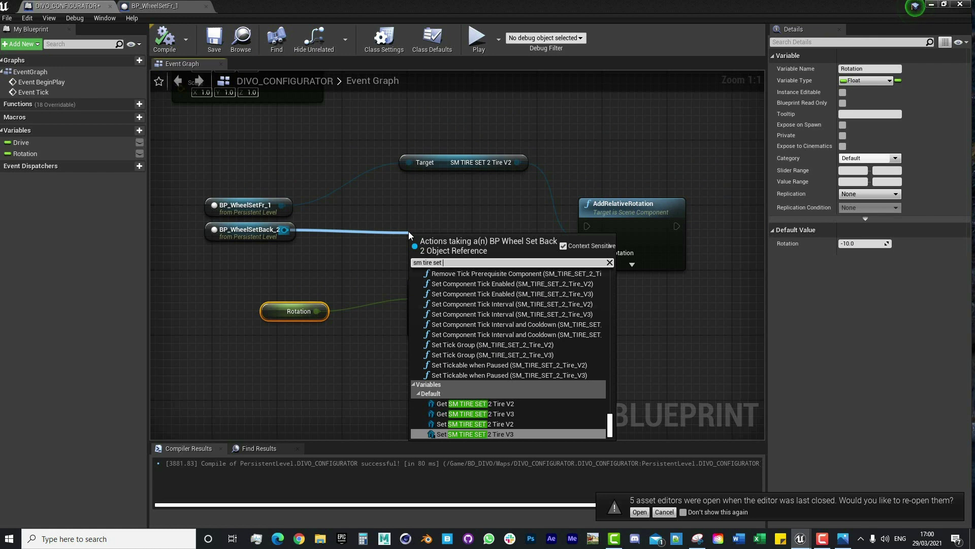
{"action": "left_click", "coordinate": [524, 421]}
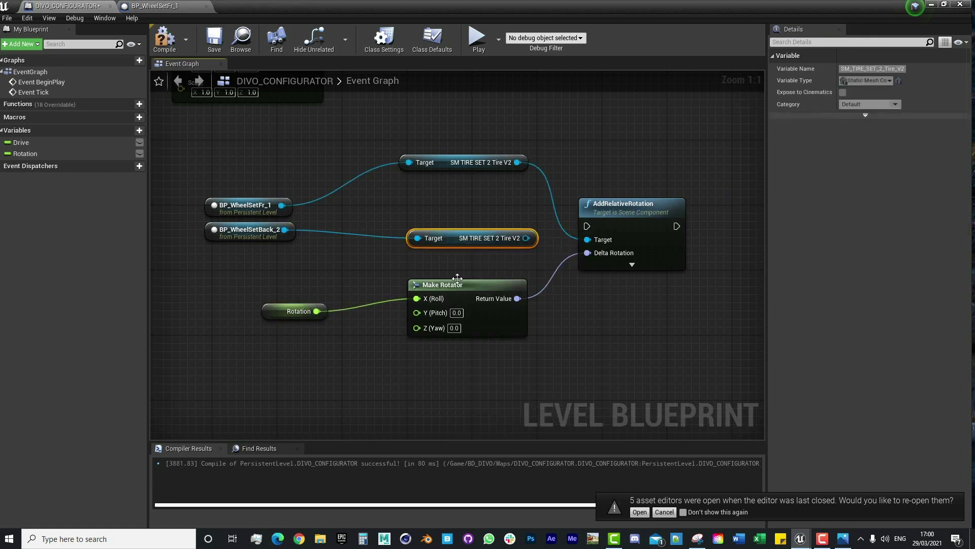
{"action": "left_click_drag", "start_coordinate": [526, 238], "coordinate": [587, 240]}
- Connect the execution output of AddActorLocalTransform to the execution input of AddRelativeRotation
{"action": "right_click_drag", "start_coordinate": [420, 111], "coordinate": [373, 232]}
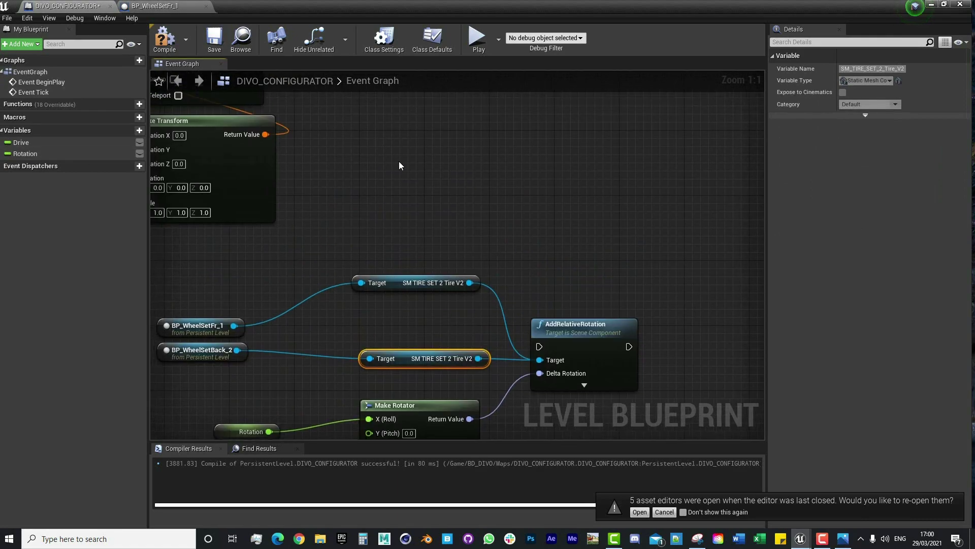
{"action": "scroll", "coordinate": [399, 166], "scroll_direction": "down", "scroll_amount": 4}
{"action": "scroll", "coordinate": [420, 193], "scroll_direction": "up", "scroll_amount": 2}
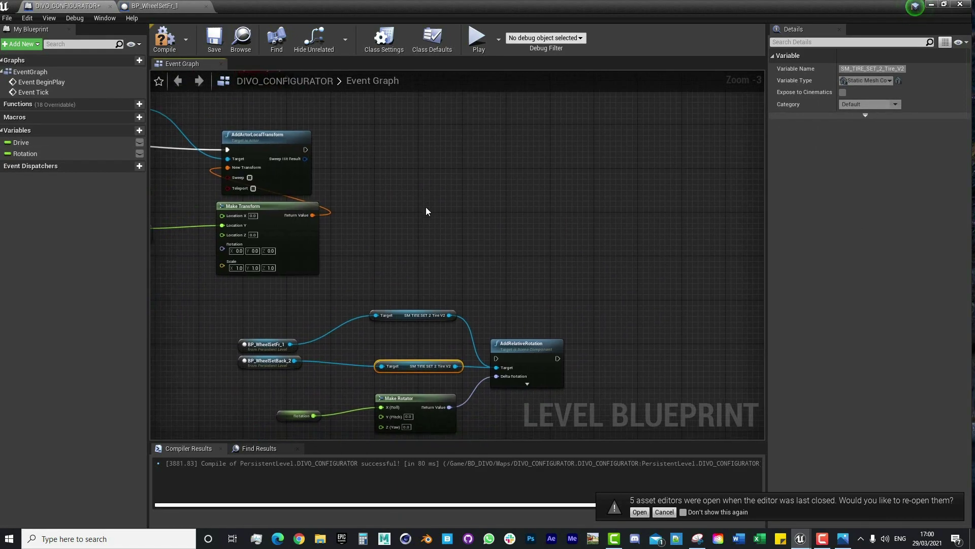
{"action": "scroll", "coordinate": [425, 200], "scroll_direction": "down", "scroll_amount": 2}
{"action": "scroll", "coordinate": [436, 203], "scroll_direction": "up", "scroll_amount": 4}
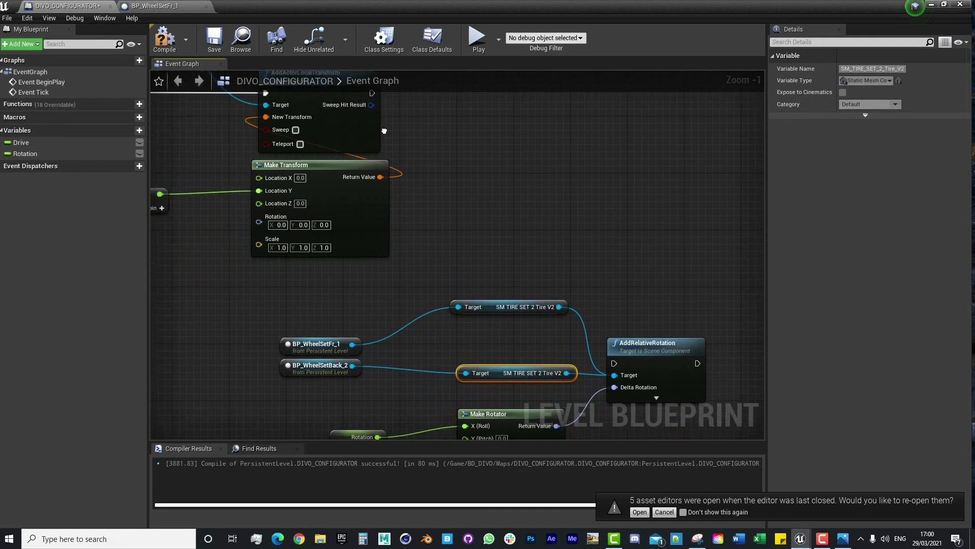
{"action": "right_click_drag", "start_coordinate": [384, 131], "coordinate": [381, 179]}
{"action": "left_click_drag", "start_coordinate": [369, 141], "coordinate": [604, 399]}
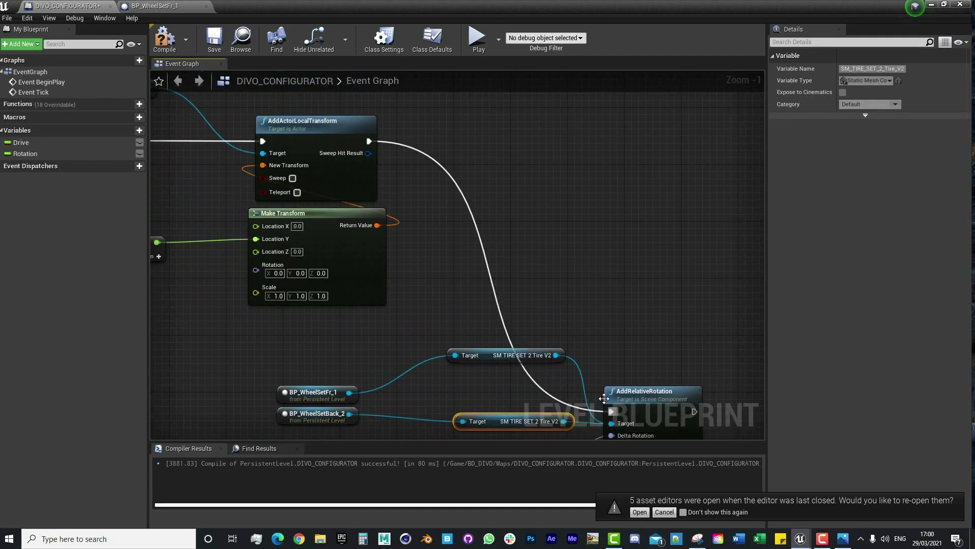
- Compile and save the DIVO_CONFIGURATOR level blueprint, and move its window aside to return to the level editor
{"action": "right_click_drag", "start_coordinate": [604, 398], "coordinate": [593, 301]}
{"action": "scroll", "coordinate": [307, 180], "scroll_direction": "down", "scroll_amount": 1}
{"action": "right_click_drag", "start_coordinate": [307, 180], "coordinate": [426, 260]}
{"action": "left_click", "coordinate": [165, 38]}
{"action": "mouse_move", "coordinate": [600, 299]}
{"action": "right_mouse_down"}
{"action": "mouse_move", "coordinate": [479, 268]}
{"action": "mouse_move", "coordinate": [596, 315]}
{"action": "right_mouse_up"}
{"action": "left_click", "coordinate": [223, 48]}
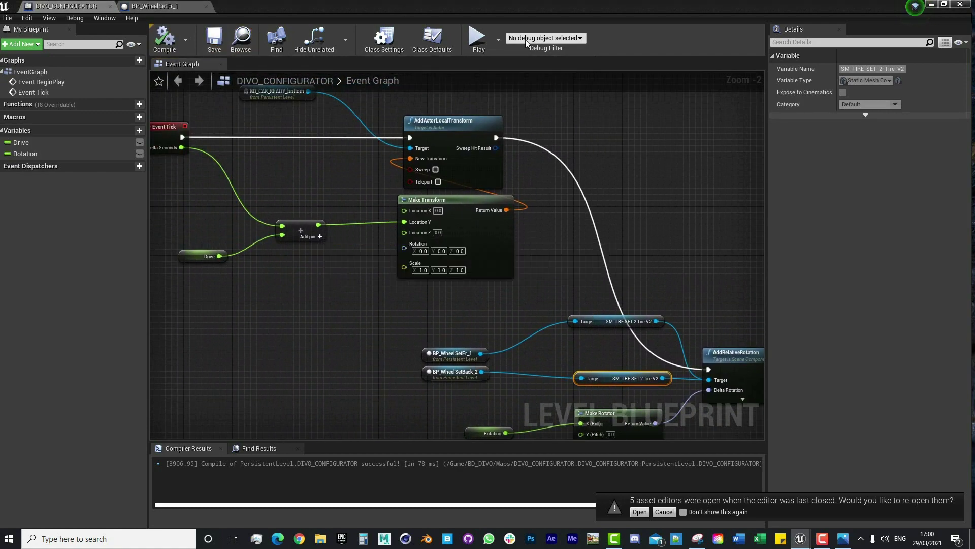
{"action": "left_click_drag", "start_coordinate": [528, 5], "coordinate": [560, 90]}
{"action": "left_click", "coordinate": [783, 92]}
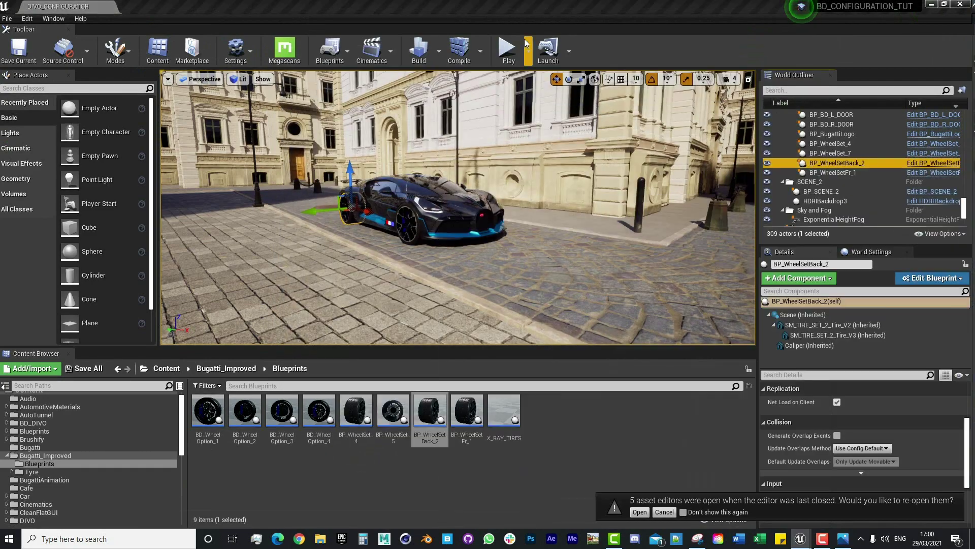
- Play the level to check the car's driving motion and wheel rotation, and stop the simulation
{"action": "left_click", "coordinate": [508, 50]}
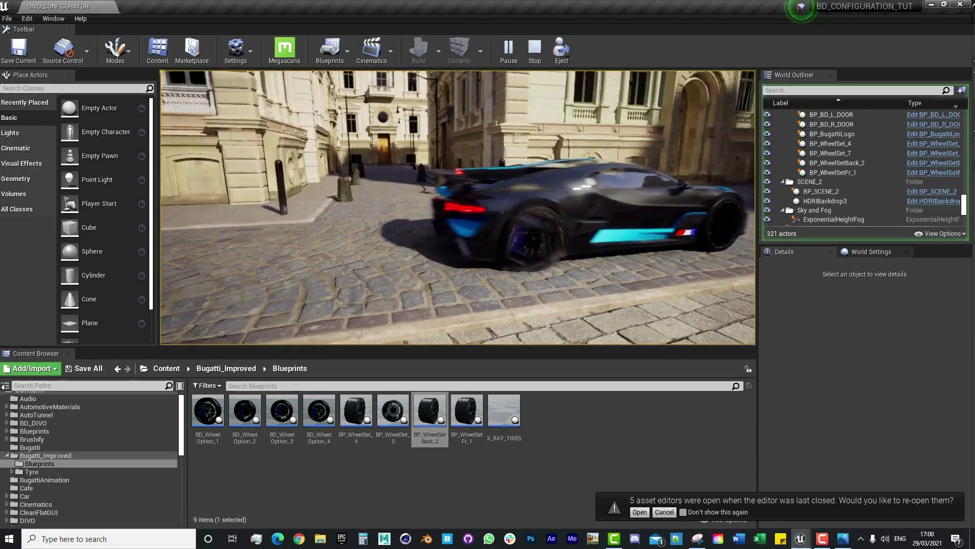
{"action": "key", "text": "Escape"}
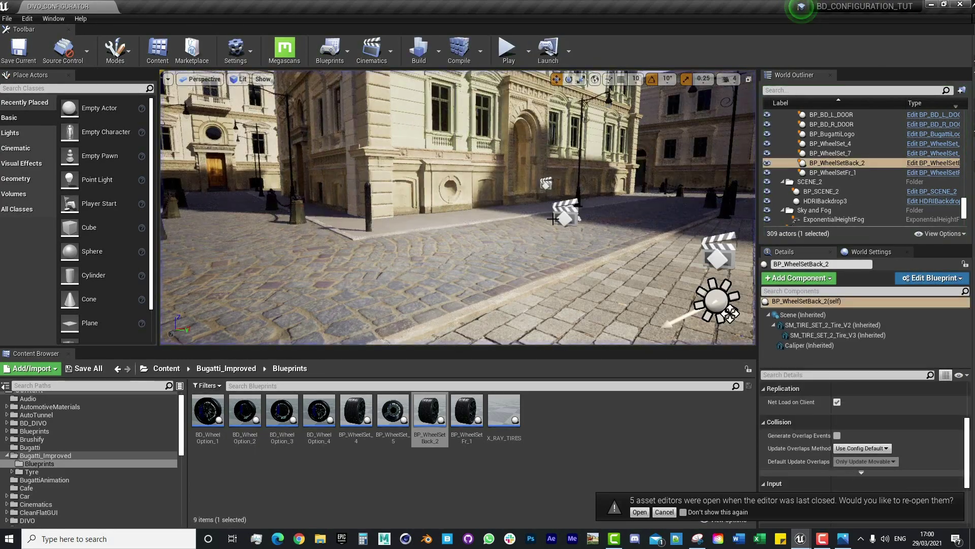
- Find the GlobalPostProcessVolume among the level's actors by searching for "globa" and select it
{"action": "left_click", "coordinate": [800, 90]}
{"action": "type", "text": "globa"}
{"action": "key", "text": "Return"}
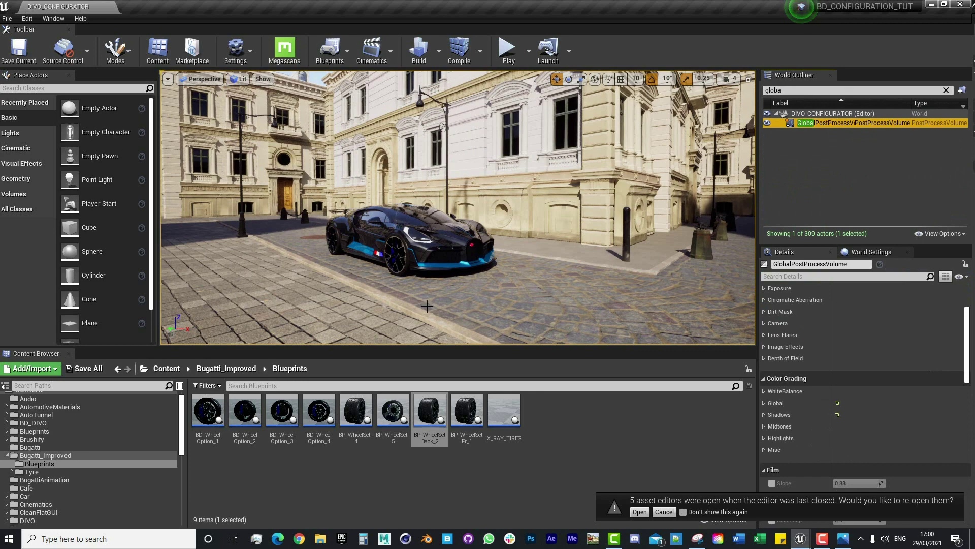
- Place a Post Process Volume on the street beside the car, delete it again and clear the actor search
{"action": "left_click", "coordinate": [46, 89]}
{"action": "type", "text": "post"}
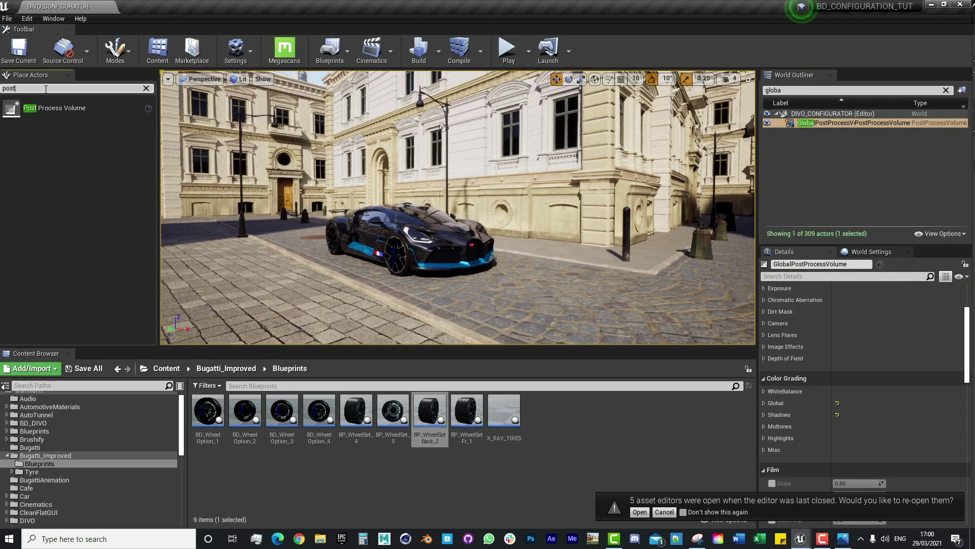
{"action": "left_click_drag", "start_coordinate": [56, 109], "coordinate": [499, 311]}
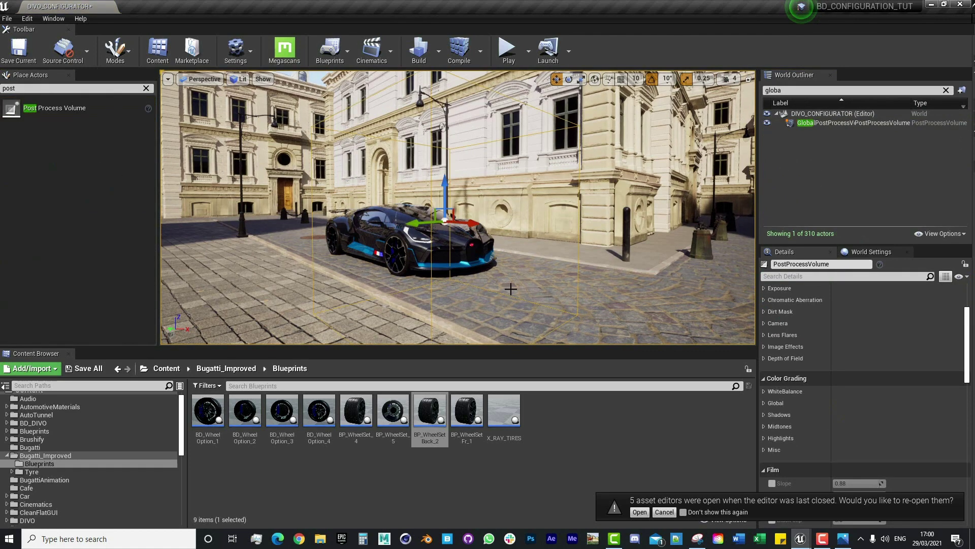
{"action": "key", "text": "Delete"}
{"action": "left_click", "coordinate": [146, 88]}
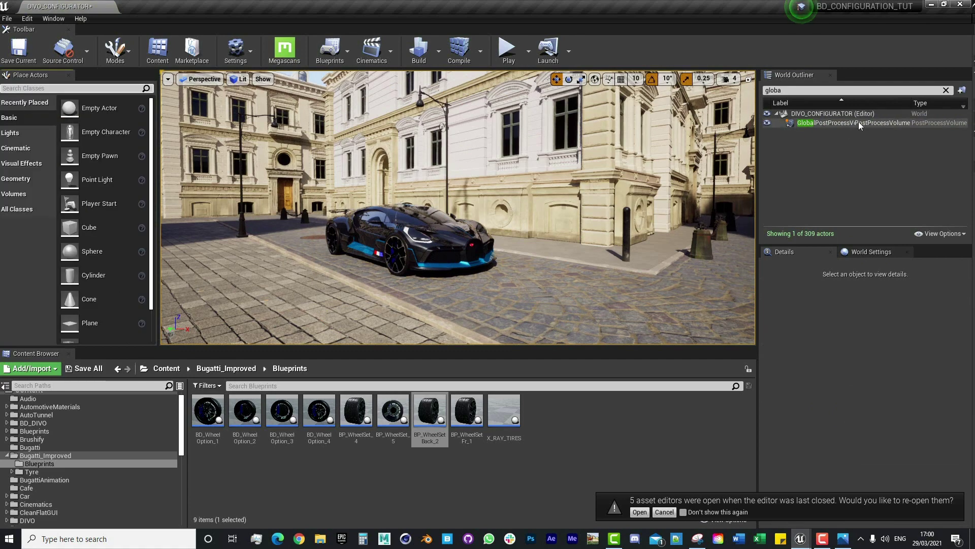
- Reselect the GlobalPostProcessVolume and examine its Motion Blur settings: Amount, Max, Target FPS and Per Object Size
{"action": "left_click", "coordinate": [859, 124]}
{"action": "left_click", "coordinate": [843, 130]}
{"action": "left_click", "coordinate": [843, 126]}
{"action": "scroll", "coordinate": [894, 376], "scroll_direction": "down", "scroll_amount": 3}
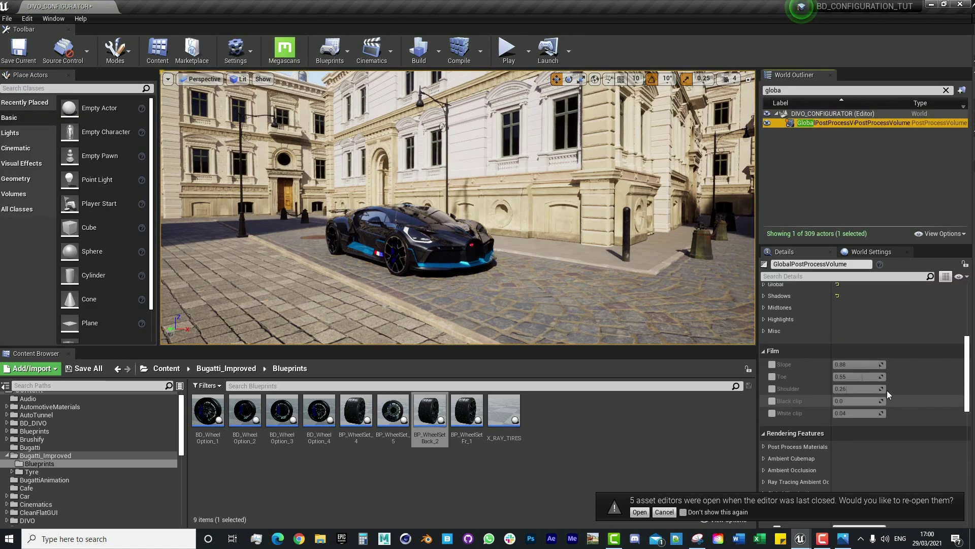
{"action": "scroll", "coordinate": [863, 396], "scroll_direction": "down", "scroll_amount": 5}
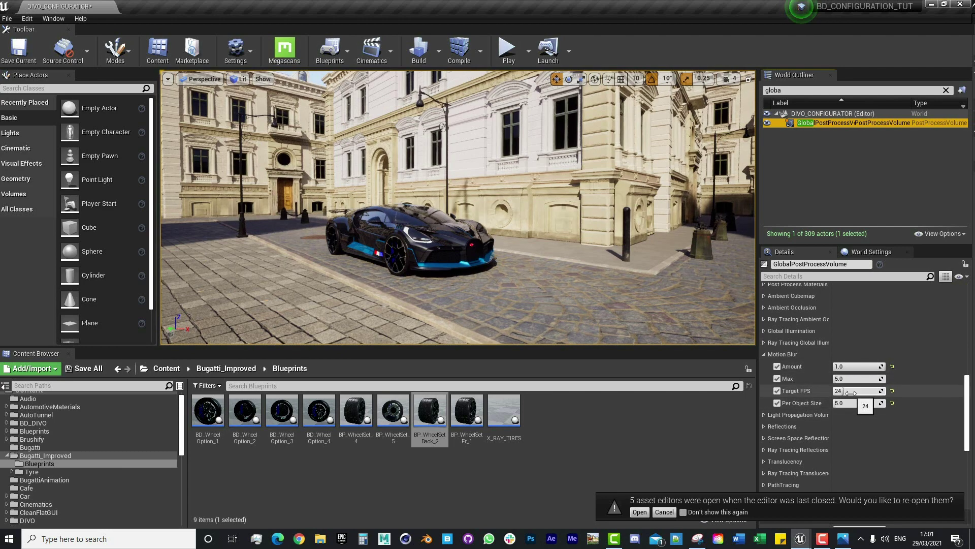
- Search the placeable actors for "camera" and place a Cine Camera Actor on the cobblestones in front of the car
{"action": "middle_click_drag", "start_coordinate": [506, 198], "coordinate": [488, 201]}
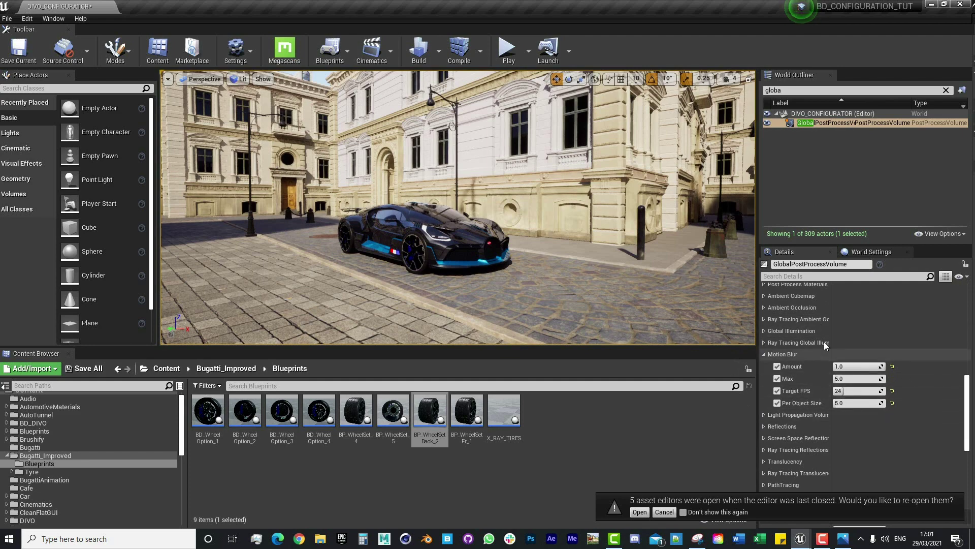
{"action": "scroll", "coordinate": [461, 179], "scroll_direction": "up", "scroll_amount": 4}
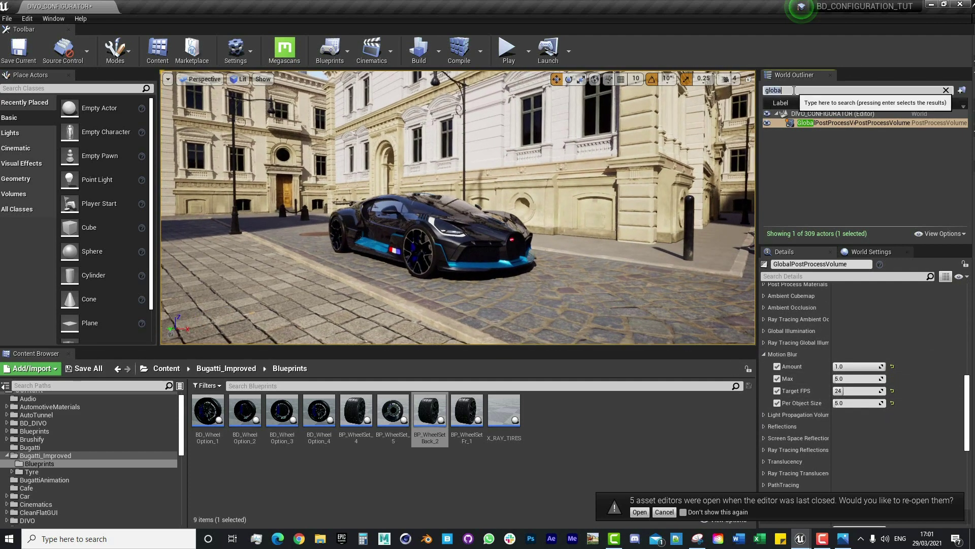
{"action": "left_click", "coordinate": [945, 90]}
{"action": "left_click", "coordinate": [69, 88]}
{"action": "type", "text": "came4ra"}
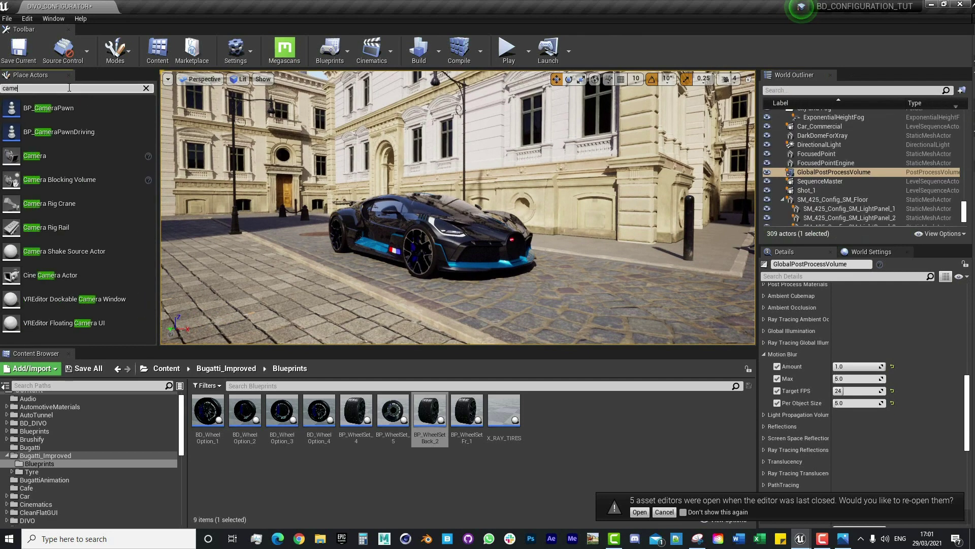
{"action": "key", "text": "BackSpace"}
{"action": "key", "text": "BackSpace"}
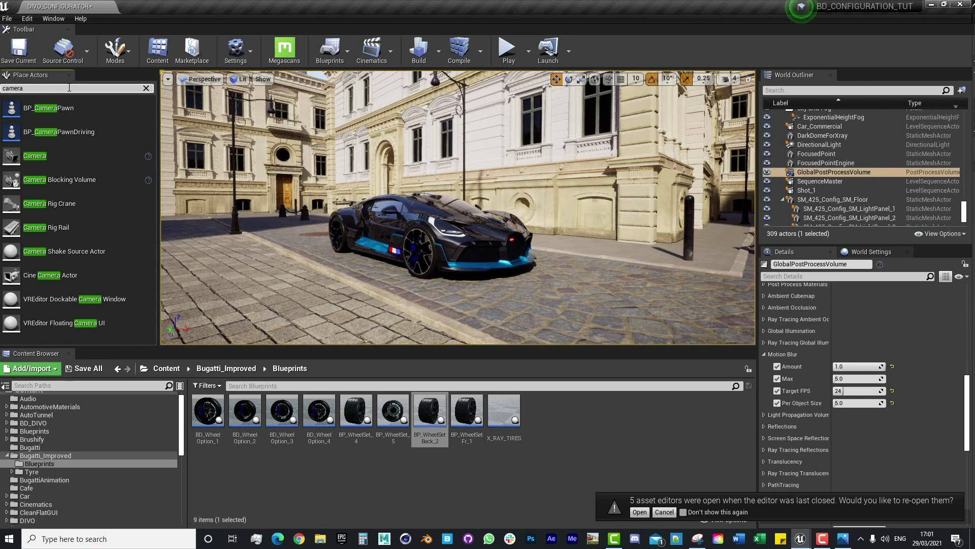
{"action": "left_click_drag", "start_coordinate": [50, 274], "coordinate": [329, 292]}
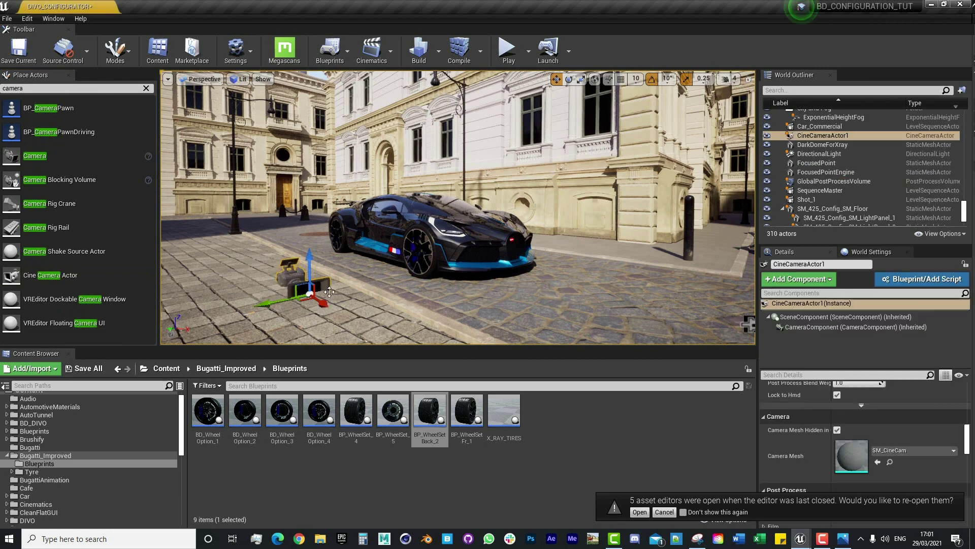
- Pilot the new cine camera and frame the whole Divo in a front three-quarter view
{"action": "right_click", "coordinate": [828, 134]}
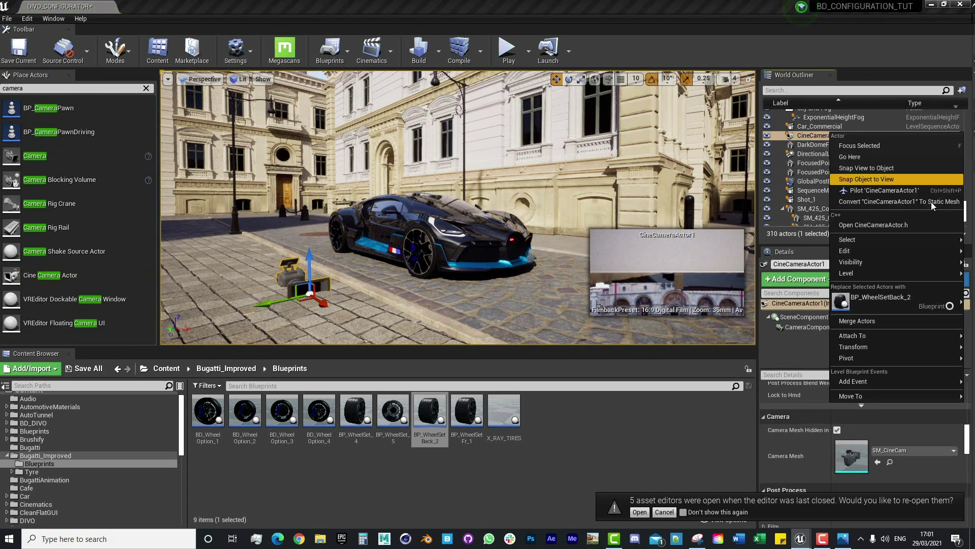
{"action": "left_click", "coordinate": [907, 190]}
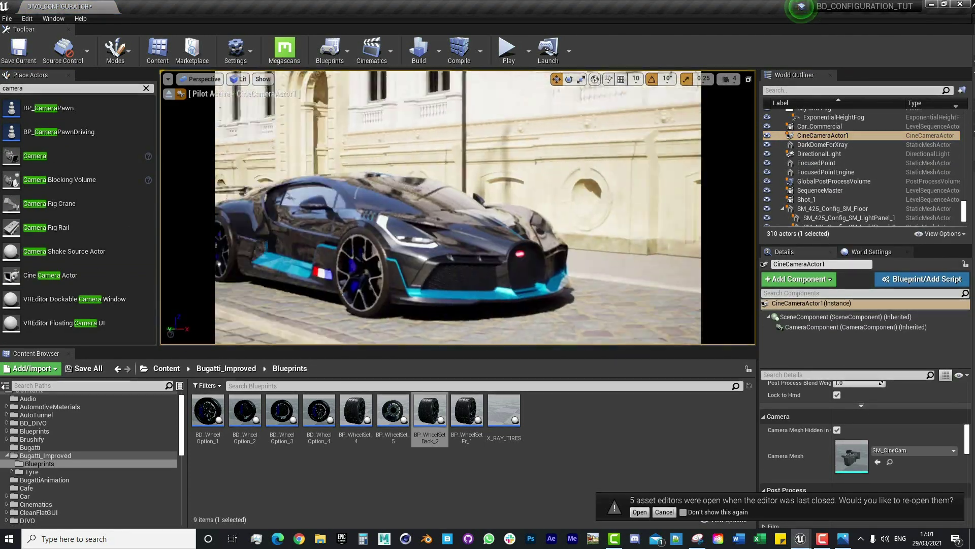
{"action": "right_click_drag", "start_coordinate": [718, 320], "coordinate": [702, 329]}
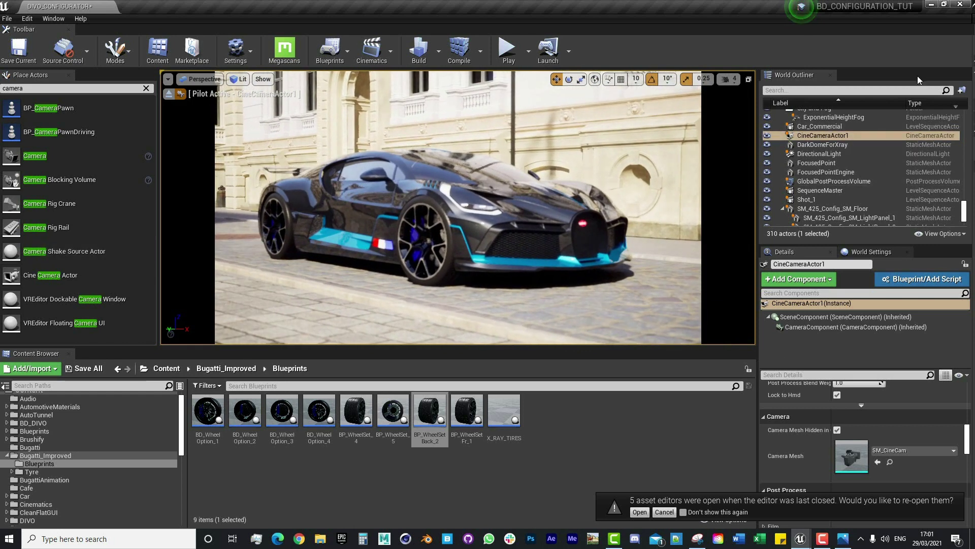
- Attach the cine camera to the BD_CAR_READY_bottom actor
{"action": "left_click", "coordinate": [829, 136]}
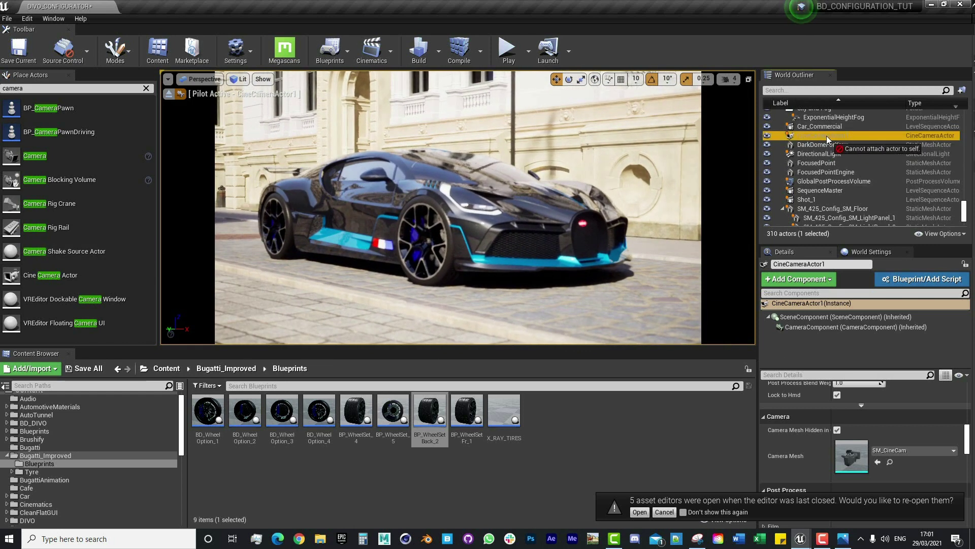
{"action": "right_click", "coordinate": [827, 136]}
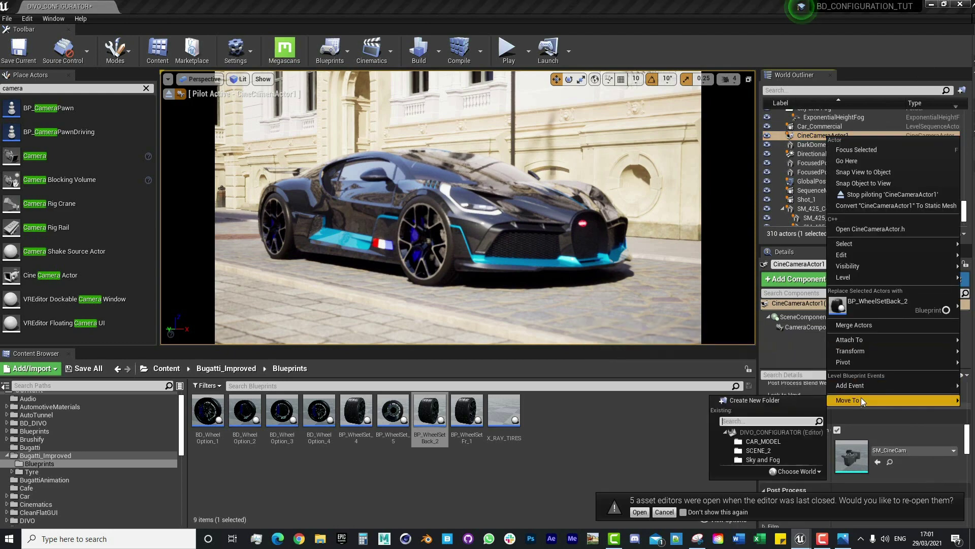
{"action": "mouse_move", "coordinate": [853, 337]}
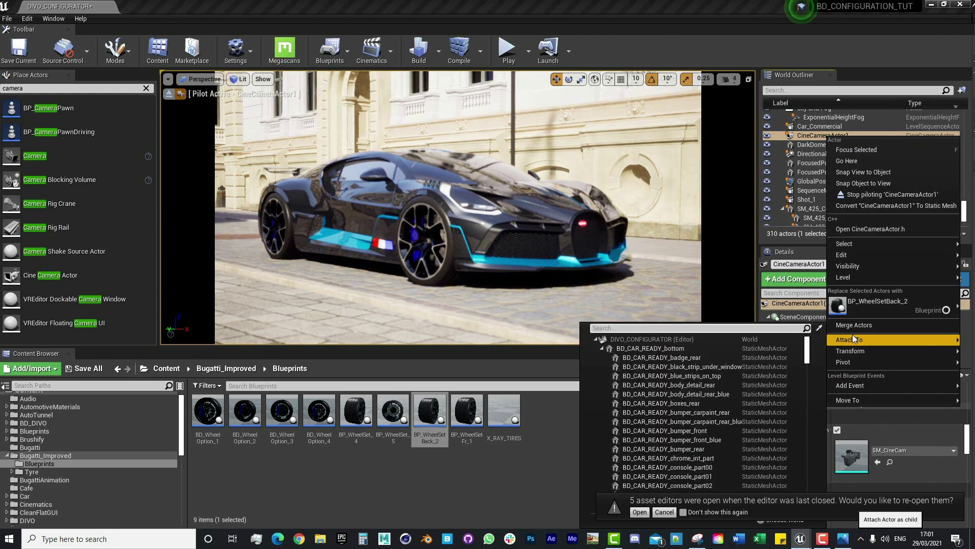
{"action": "left_click", "coordinate": [652, 348]}
- Rename the attached cine camera as A_Camera and select it under BD_CAR_READY_bottom
{"action": "scroll", "coordinate": [867, 213], "scroll_direction": "up", "scroll_amount": 14}
{"action": "scroll", "coordinate": [858, 198], "scroll_direction": "down", "scroll_amount": 10}
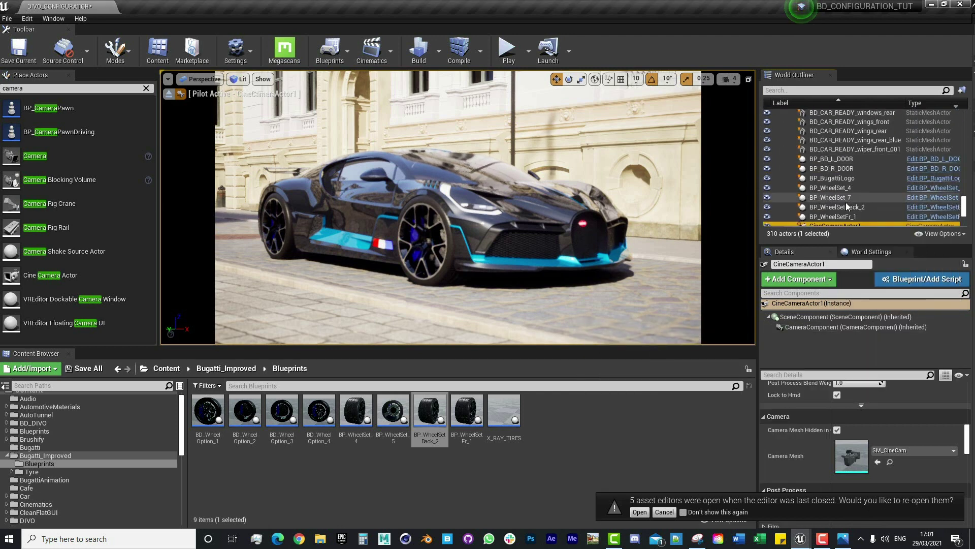
{"action": "key", "text": "F2"}
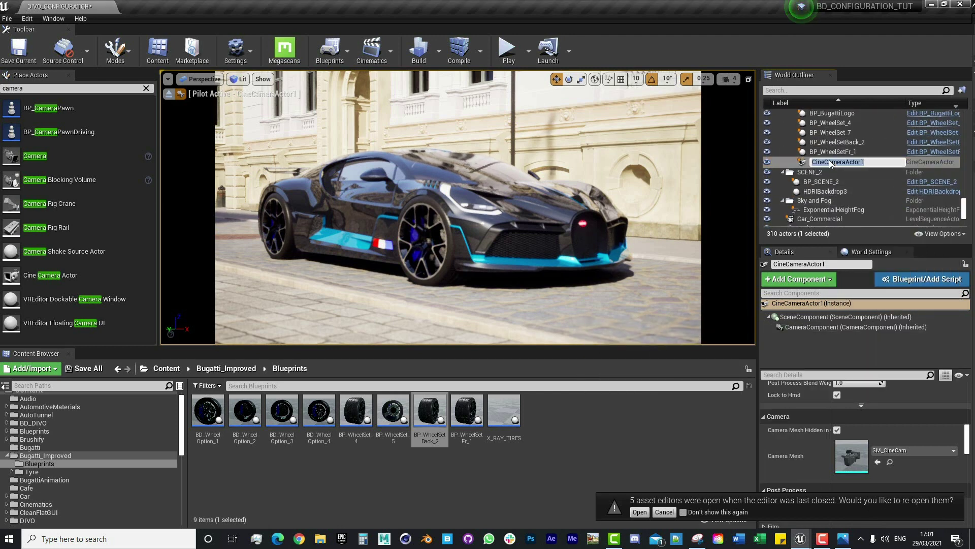
{"action": "type", "text": "A_Camera"}
{"action": "scroll", "coordinate": [830, 161], "scroll_direction": "up", "scroll_amount": 8}
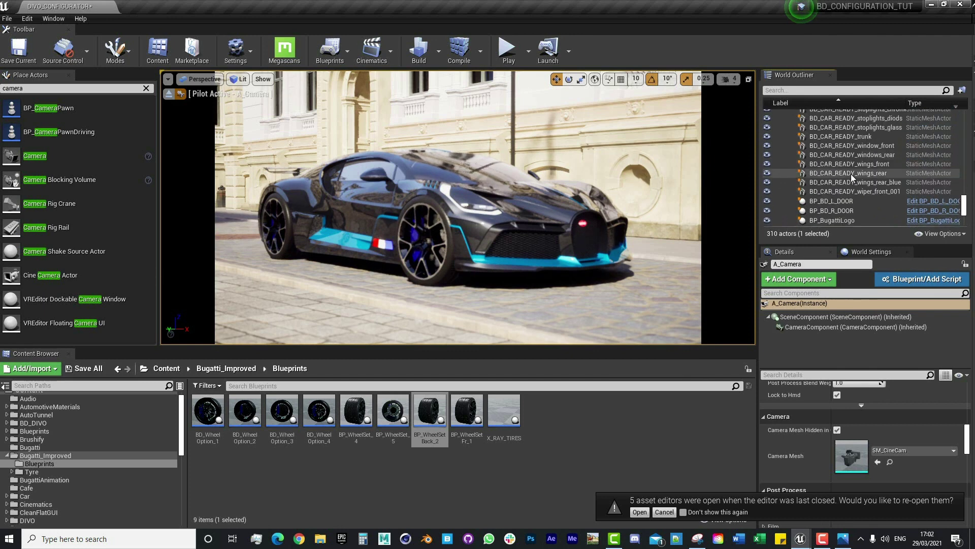
{"action": "left_click_drag", "start_coordinate": [965, 201], "coordinate": [968, 99]}
{"action": "left_click", "coordinate": [843, 135]}
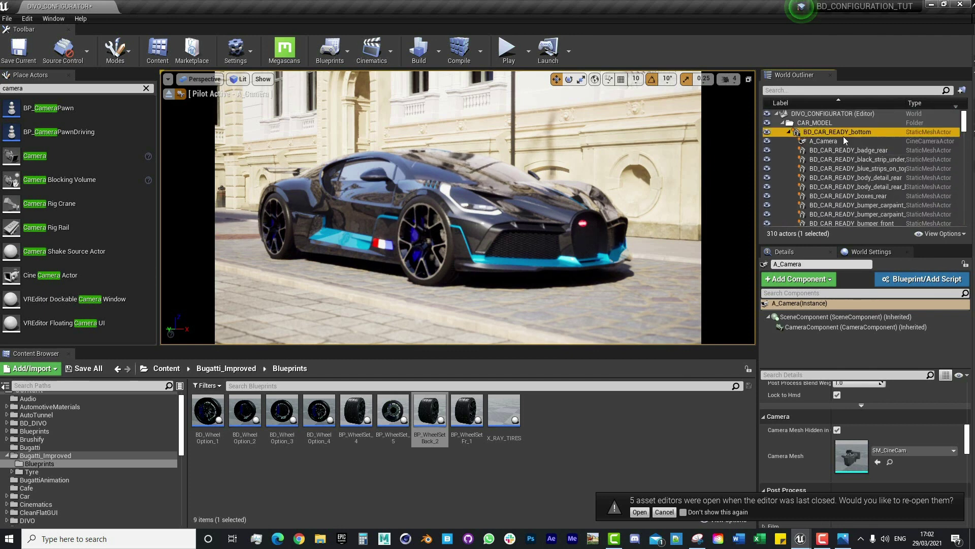
{"action": "left_click", "coordinate": [836, 144]}
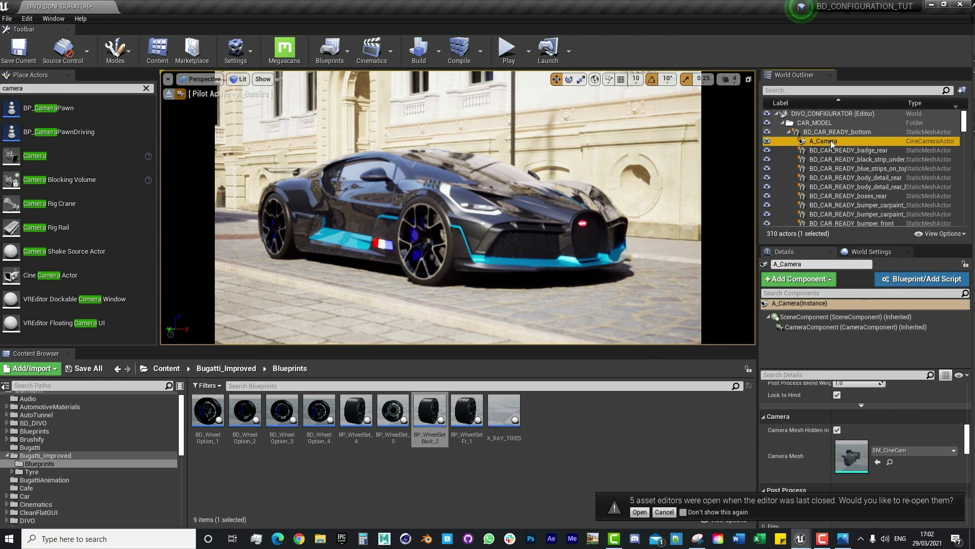
- Sample A_Camera's manual focus distance on the car's front, and set its Focus Method to Disable
{"action": "scroll", "coordinate": [886, 436], "scroll_direction": "down", "scroll_amount": 10}
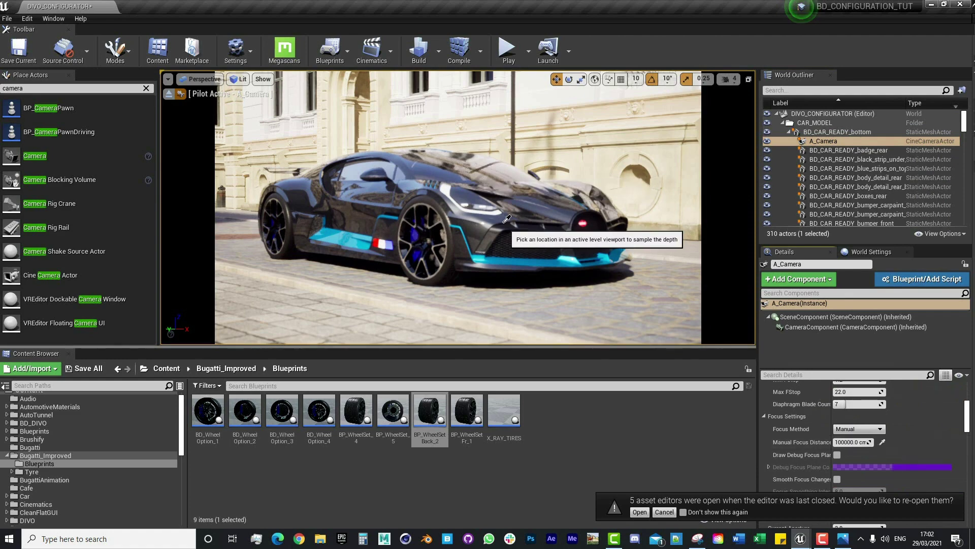
{"action": "scroll", "coordinate": [914, 419], "scroll_direction": "up", "scroll_amount": 10}
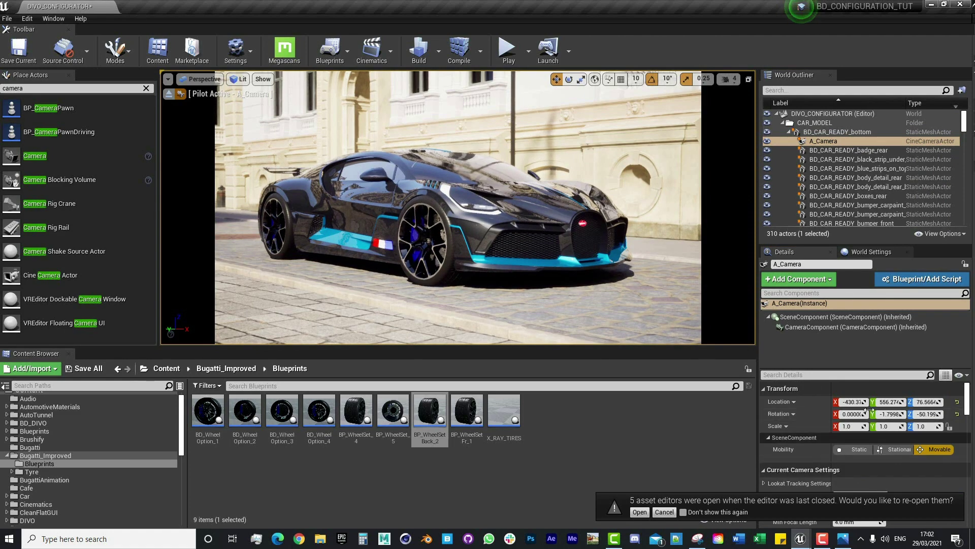
{"action": "scroll", "coordinate": [912, 446], "scroll_direction": "down", "scroll_amount": 2}
{"action": "scroll", "coordinate": [911, 460], "scroll_direction": "down", "scroll_amount": 4}
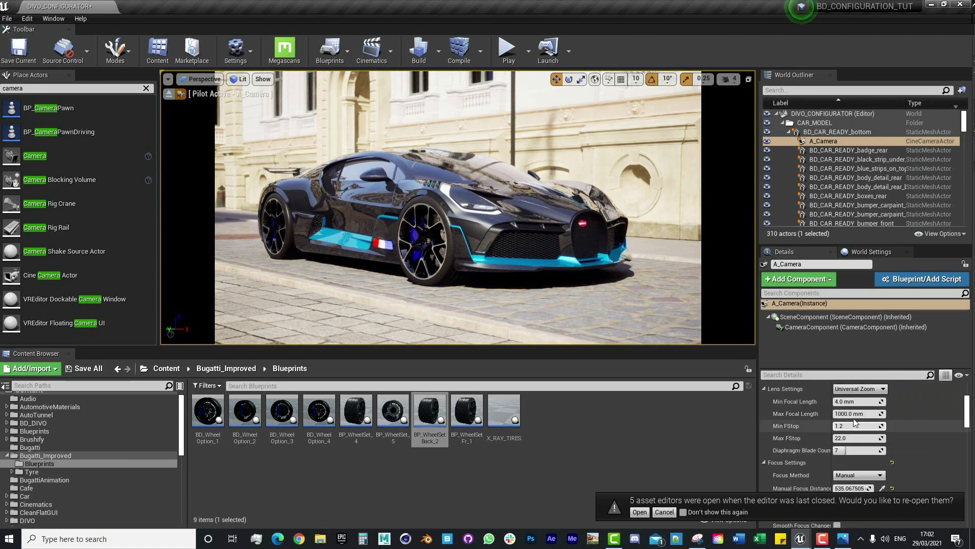
{"action": "left_click", "coordinate": [880, 421]}
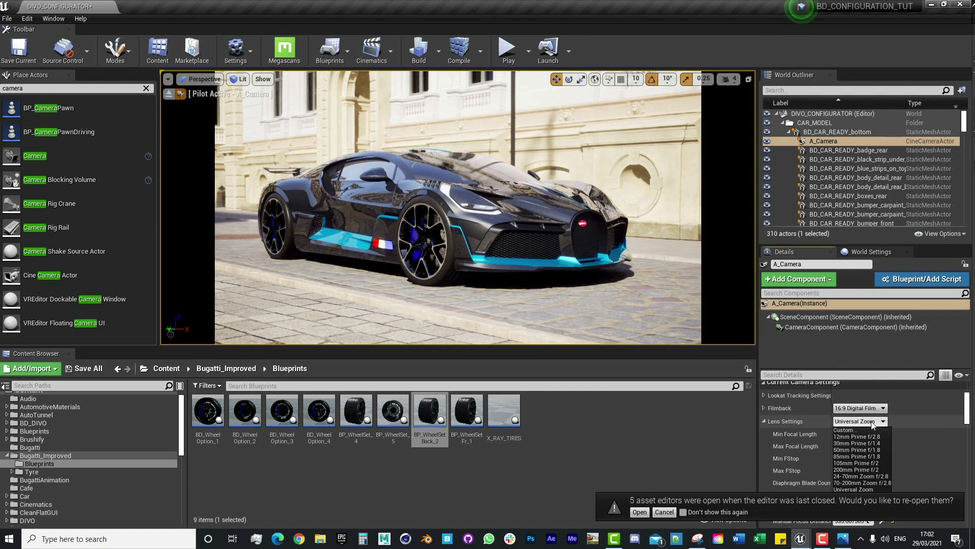
{"action": "left_click", "coordinate": [900, 415]}
{"action": "scroll", "coordinate": [900, 416], "scroll_direction": "down", "scroll_amount": 6}
{"action": "left_click", "coordinate": [858, 410]}
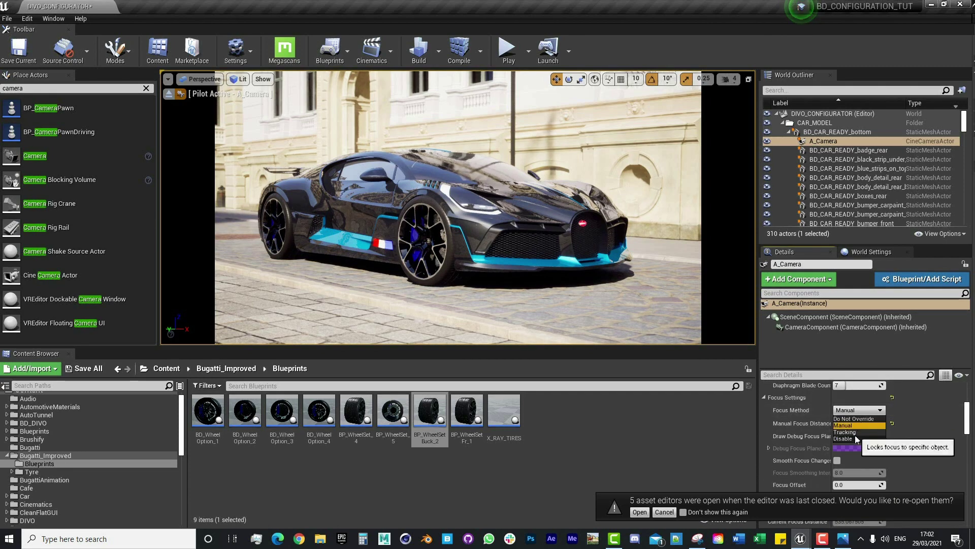
{"action": "left_click", "coordinate": [855, 441]}
{"action": "scroll", "coordinate": [863, 439], "scroll_direction": "down", "scroll_amount": 10}
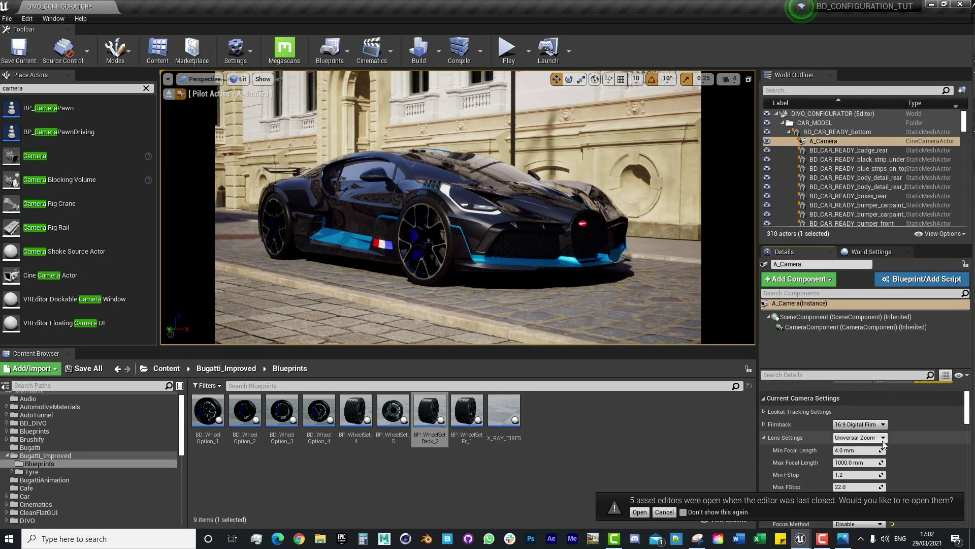
{"action": "scroll", "coordinate": [885, 437], "scroll_direction": "up", "scroll_amount": 1}
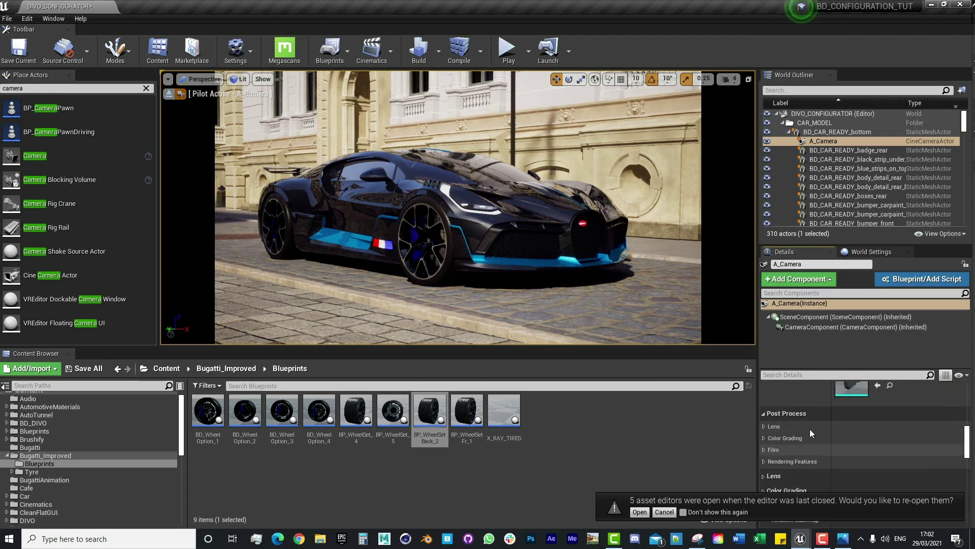
- Find the GlobalPostProcessVolume among the level's actors by filtering for "post" and select it
{"action": "left_click", "coordinate": [792, 91]}
{"action": "type", "text": "post"}
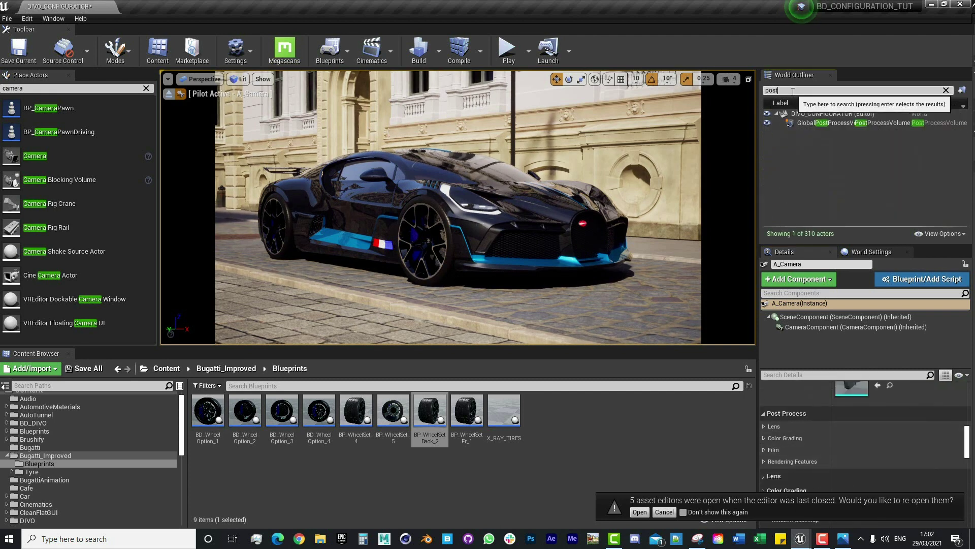
{"action": "left_click", "coordinate": [814, 124]}
{"action": "left_click", "coordinate": [814, 127]}
- Expand the GlobalPostProcessVolume's Exposure settings and try an Exposure Compensation of 10, settling on 9.8
{"action": "scroll", "coordinate": [844, 387], "scroll_direction": "down", "scroll_amount": 6}
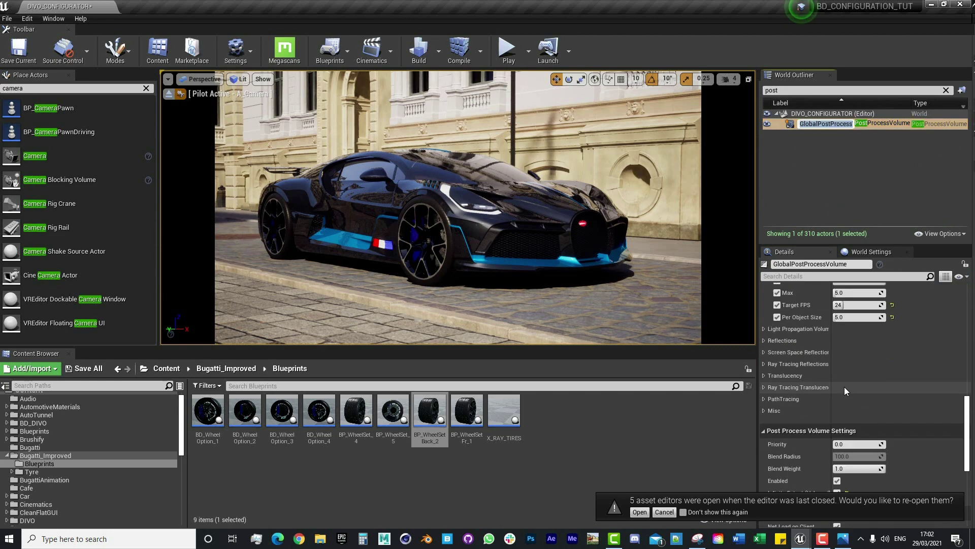
{"action": "left_click", "coordinate": [860, 387]}
{"action": "scroll", "coordinate": [790, 429], "scroll_direction": "up", "scroll_amount": 11}
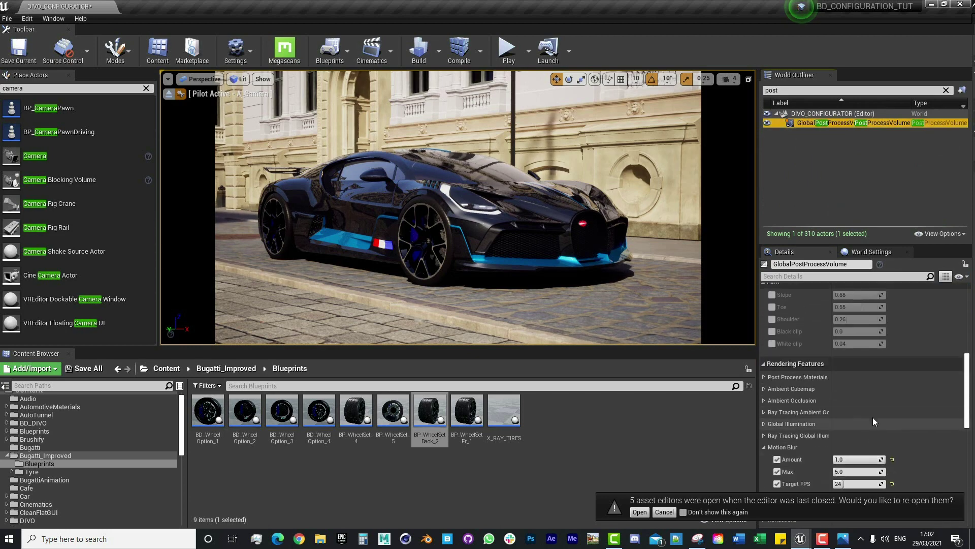
{"action": "scroll", "coordinate": [870, 417], "scroll_direction": "down", "scroll_amount": 9}
{"action": "scroll", "coordinate": [868, 416], "scroll_direction": "down", "scroll_amount": 6}
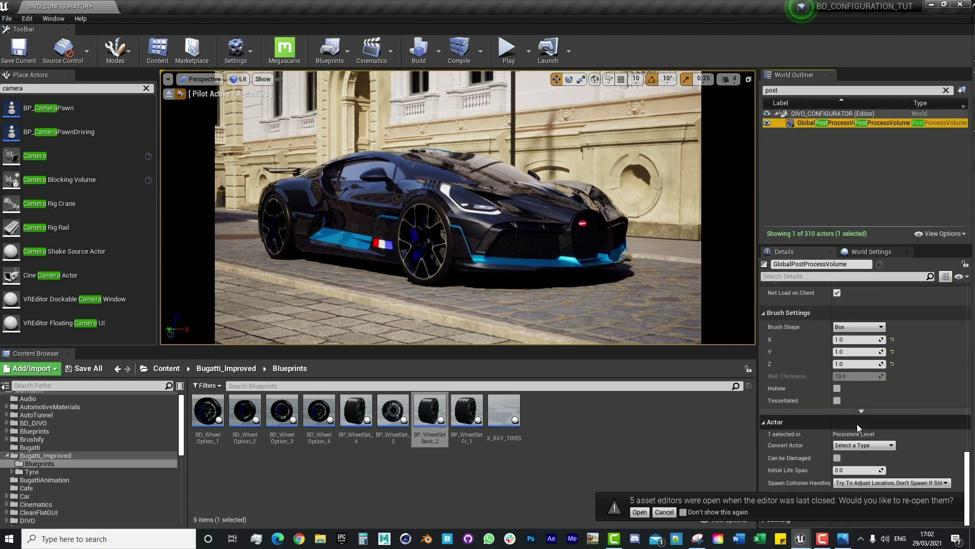
{"action": "scroll", "coordinate": [862, 415], "scroll_direction": "up", "scroll_amount": 20}
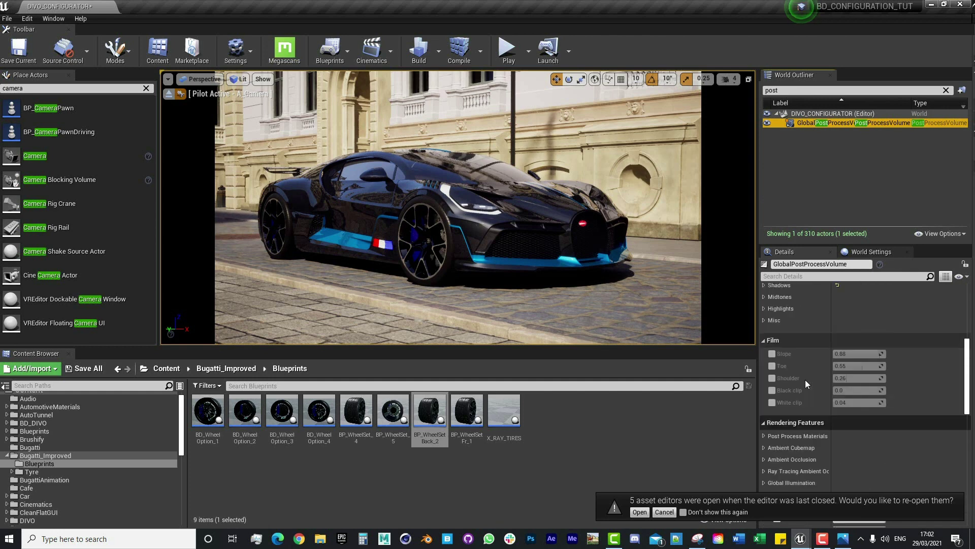
{"action": "left_click", "coordinate": [770, 321]}
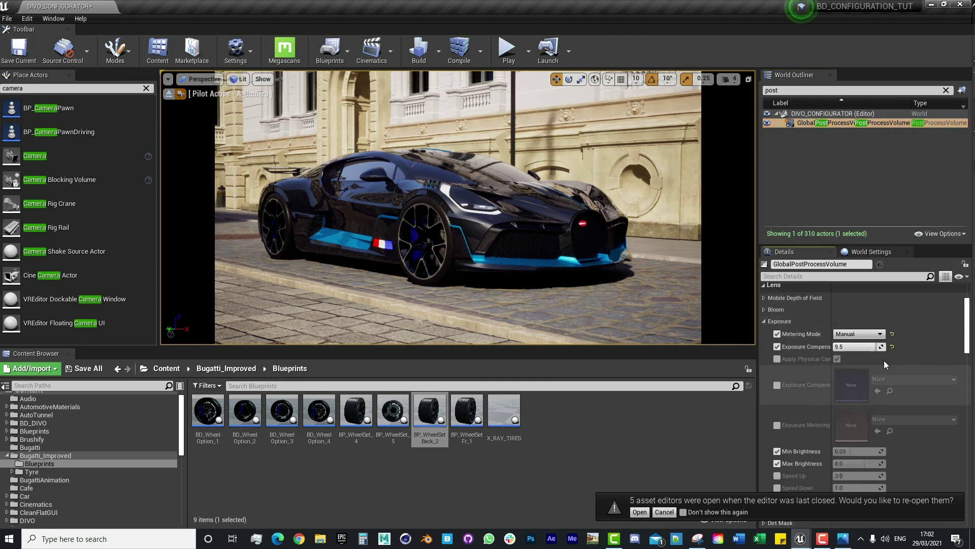
{"action": "left_click", "coordinate": [865, 346]}
{"action": "type", "text": "10"}
{"action": "key", "text": "Return"}
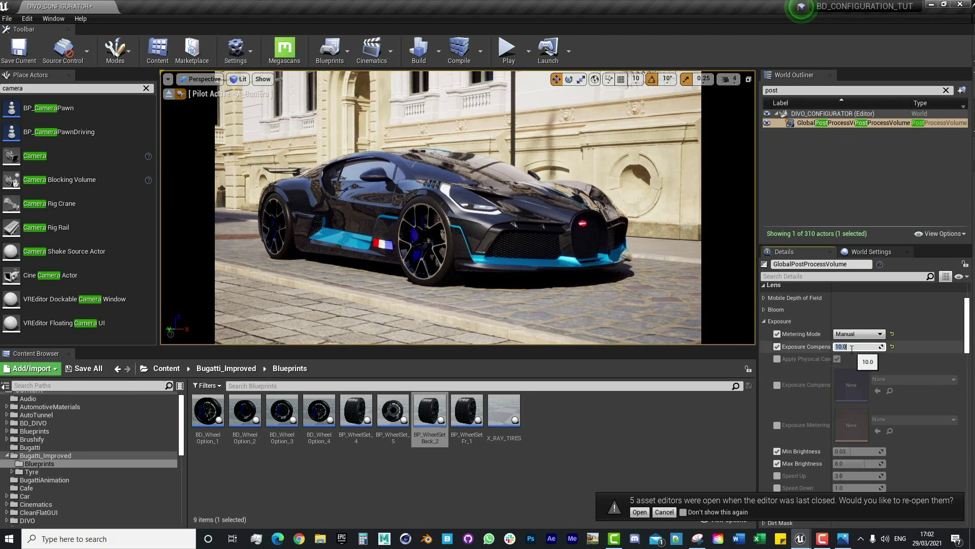
{"action": "type", "text": "9.87"}
{"action": "key", "text": "Return"}
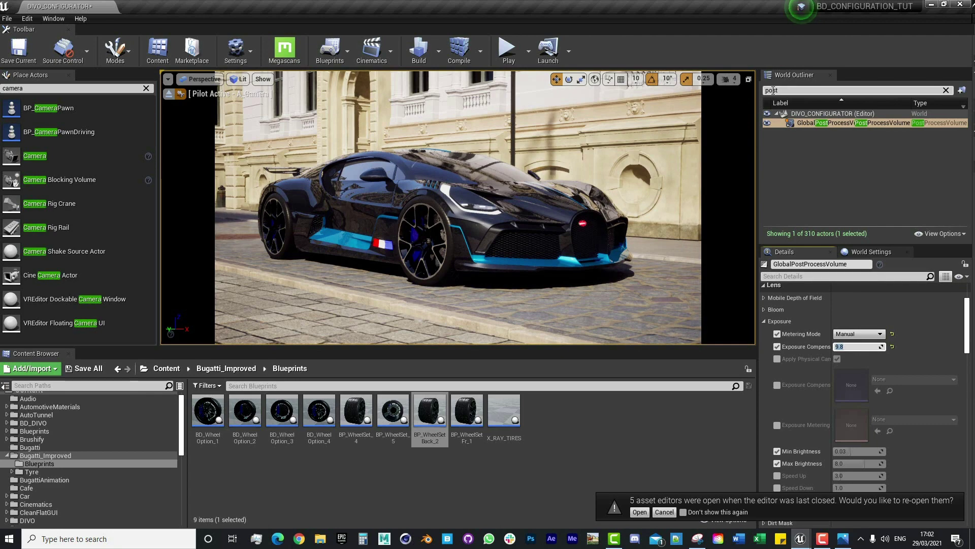
- Filter the level's actors for "camera" and select A_Camera
{"action": "key", "text": "BackSpace"}
{"action": "key", "text": "BackSpace"}
{"action": "key", "text": "BackSpace"}
{"action": "key", "text": "BackSpace"}
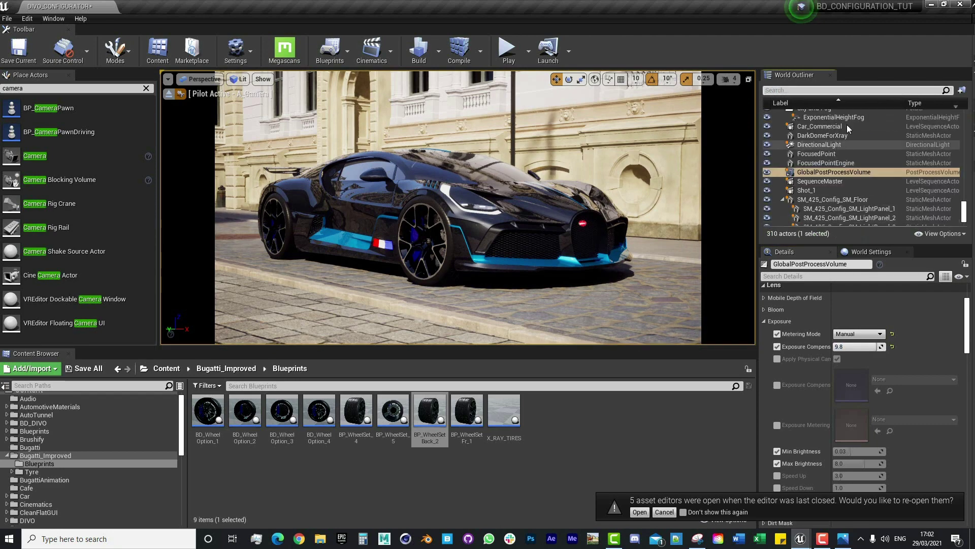
{"action": "type", "text": "ca"}
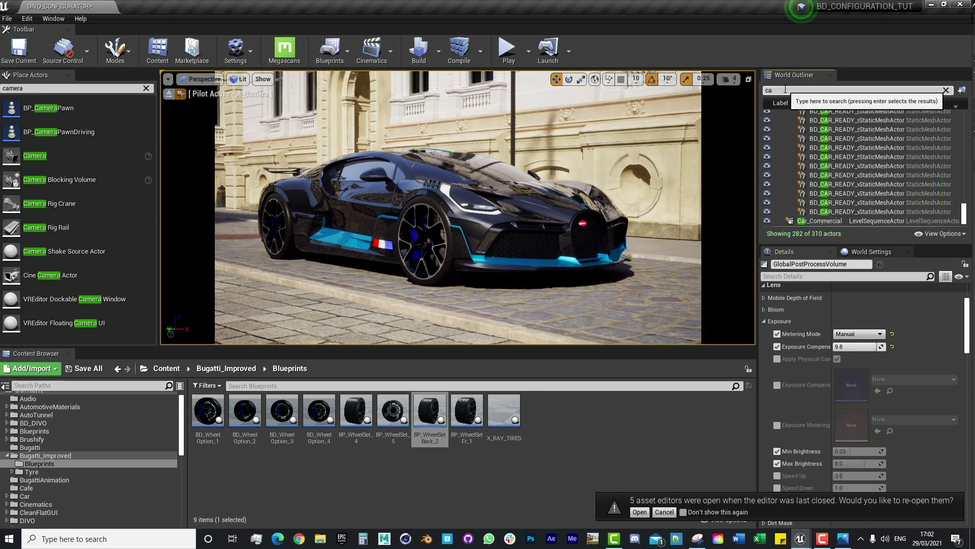
{"action": "type", "text": "mera"}
{"action": "left_click", "coordinate": [823, 141]}
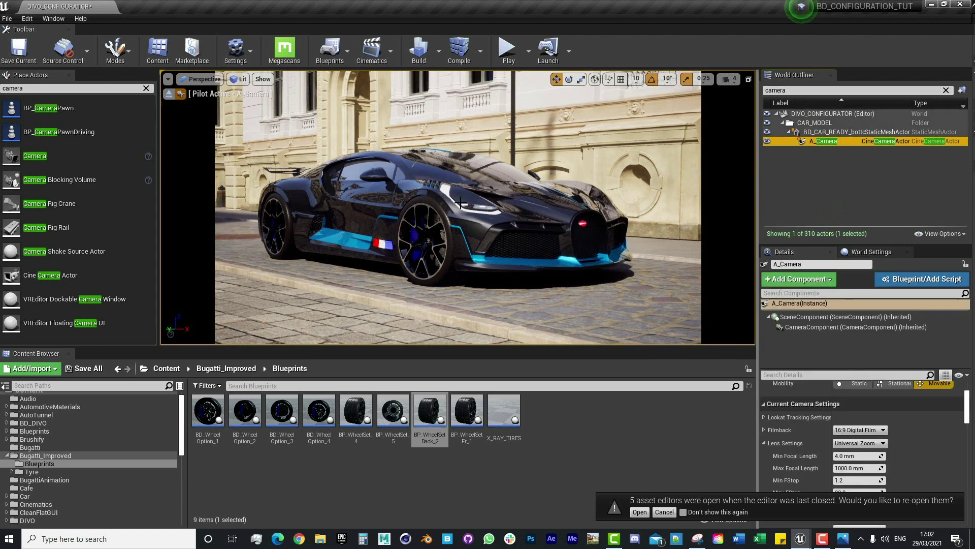
- Adjust the piloted A_Camera's framing of the Divo, reselect the camera, and clear the actor search filters
{"action": "right_click_drag", "start_coordinate": [460, 204], "coordinate": [461, 185]}
{"action": "right_click", "coordinate": [457, 187]}
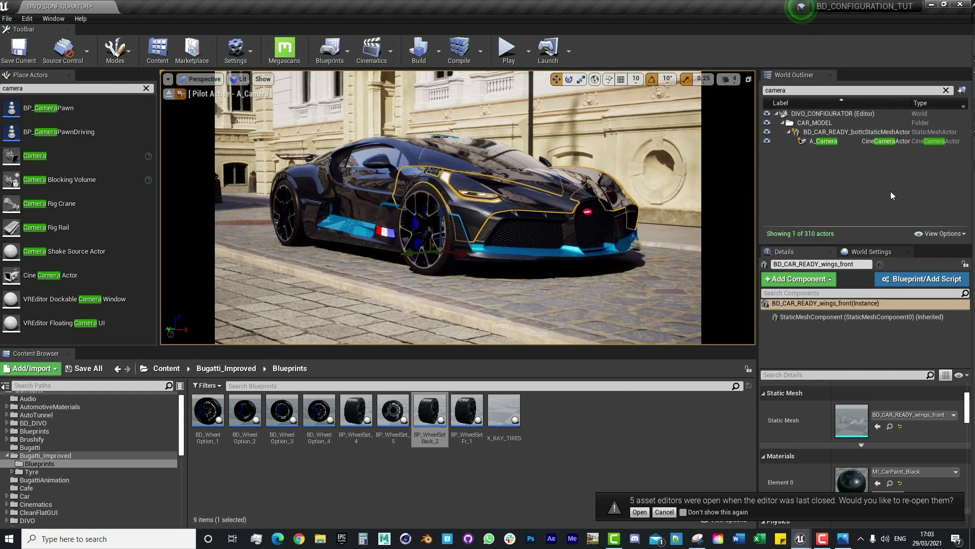
{"action": "left_click", "coordinate": [854, 143]}
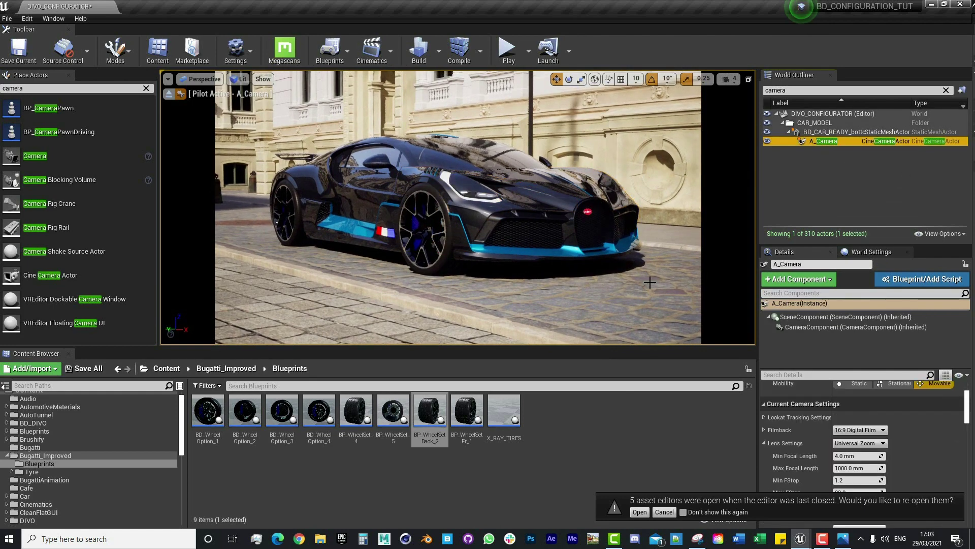
{"action": "left_click", "coordinate": [812, 90]}
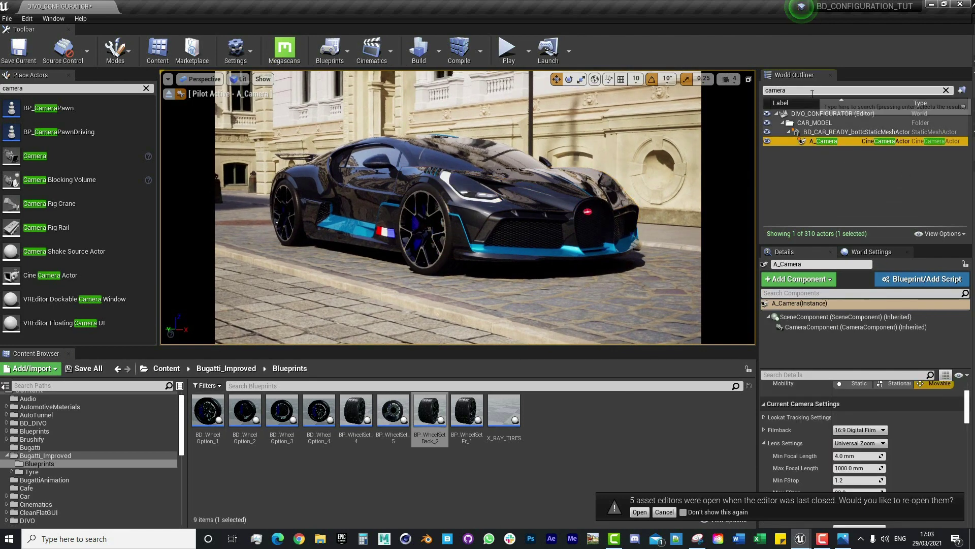
{"action": "key", "text": "BackSpace"}
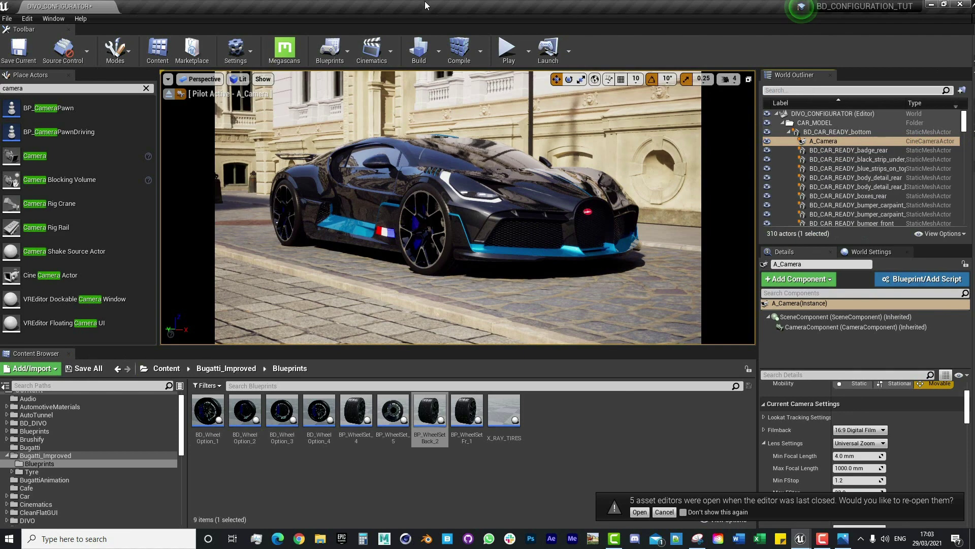
{"action": "left_click", "coordinate": [146, 89]}
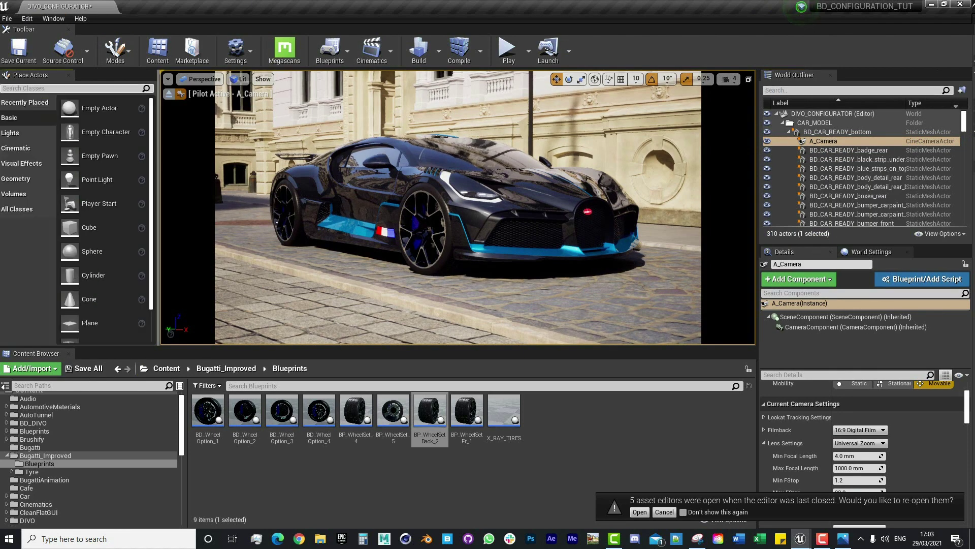
- Create a new level sequence named SequencerMotionBlur in the Sequencers folder
{"action": "left_click", "coordinate": [376, 53]}
{"action": "left_click", "coordinate": [416, 81]}
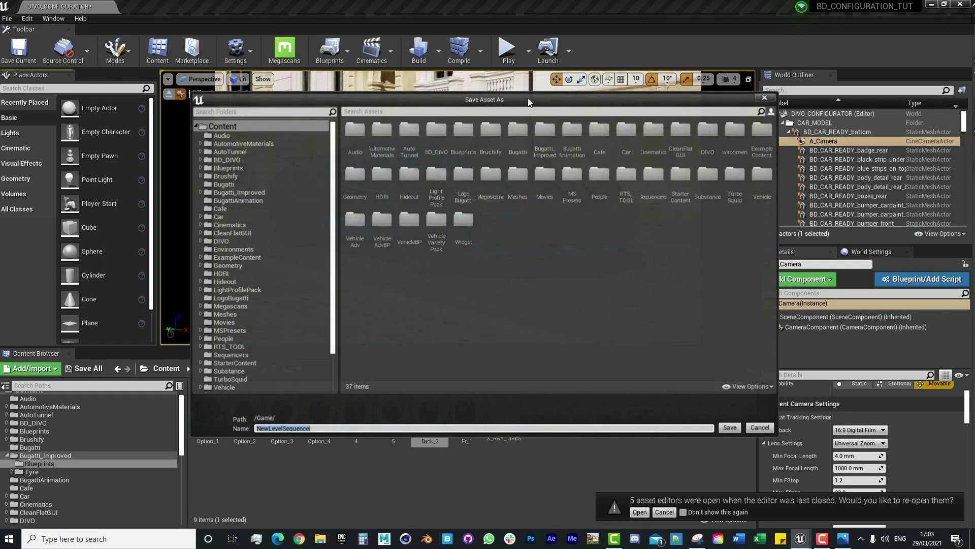
{"action": "double_click", "coordinate": [654, 176]}
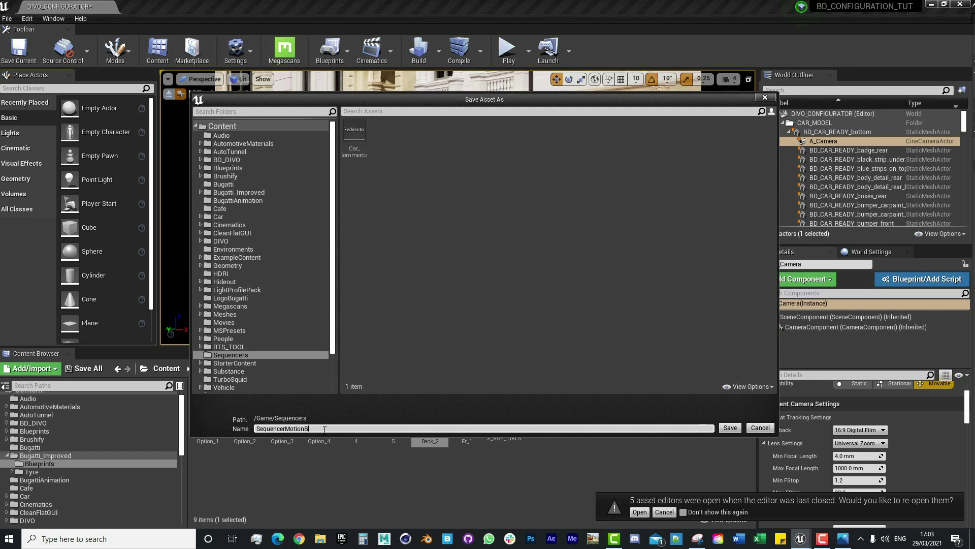
{"action": "type", "text": "r"}
{"action": "key", "text": "Return"}
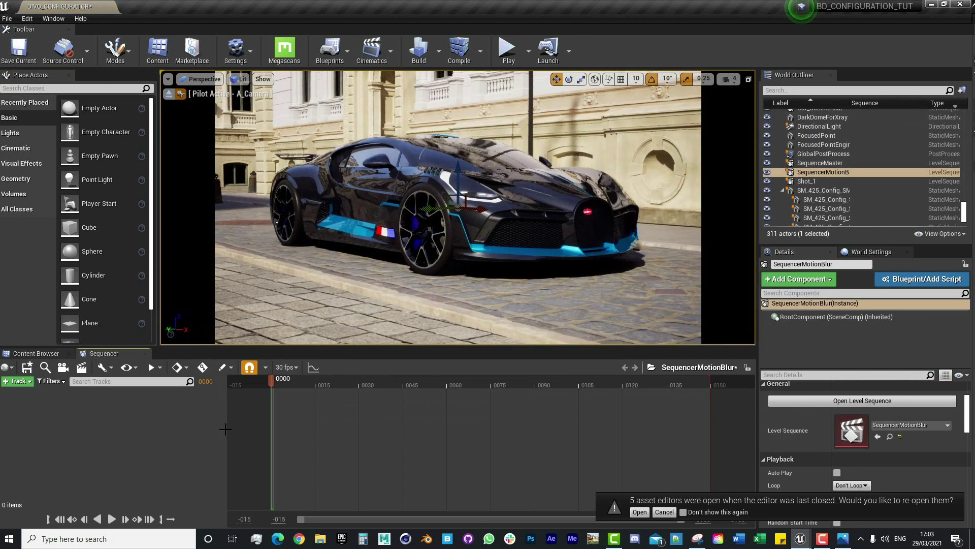
- Find A_Camera by filtering the level's actors for "a ca" and add it to the SequencerMotionBlur sequence with a camera cut
{"action": "left_click", "coordinate": [822, 173]}
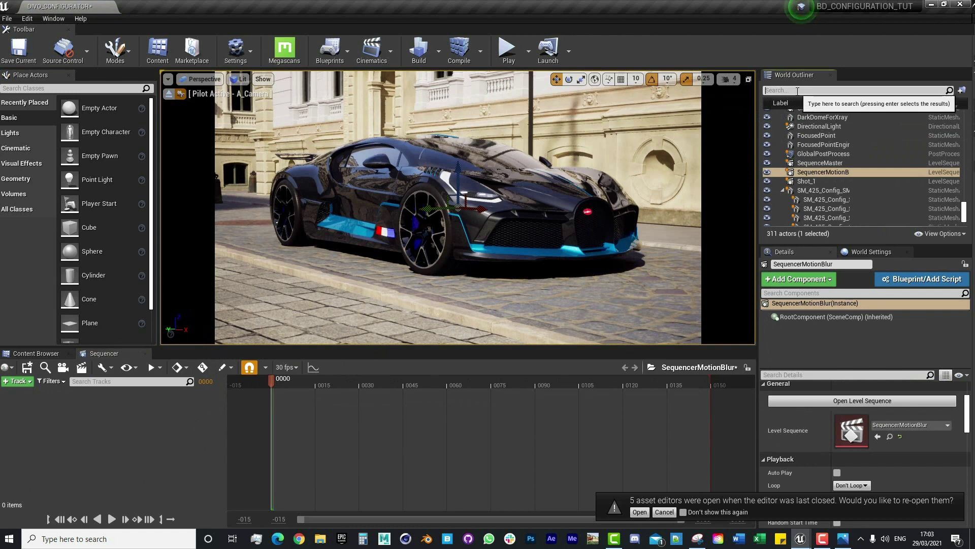
{"action": "left_click", "coordinate": [797, 91]}
{"action": "type", "text": "a ca"}
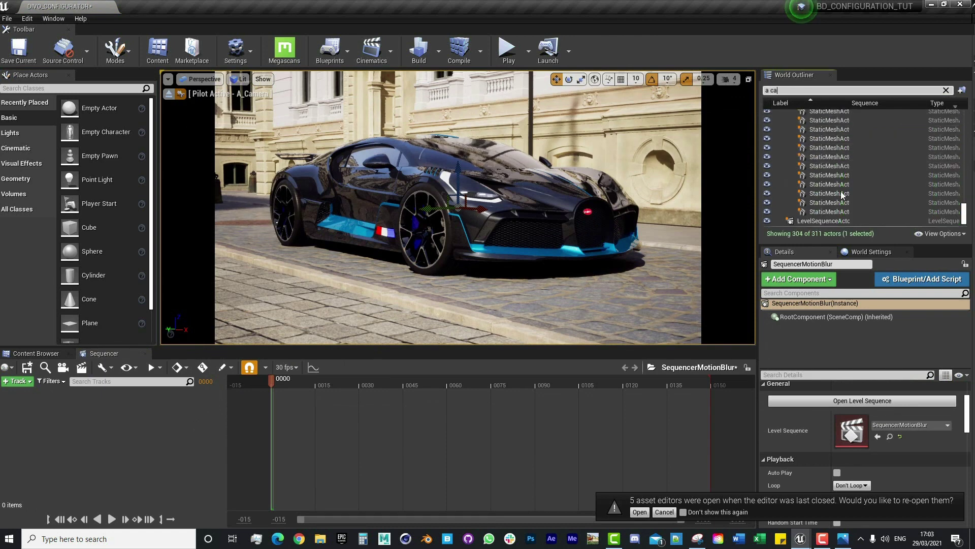
{"action": "scroll", "coordinate": [863, 173], "scroll_direction": "up", "scroll_amount": 15}
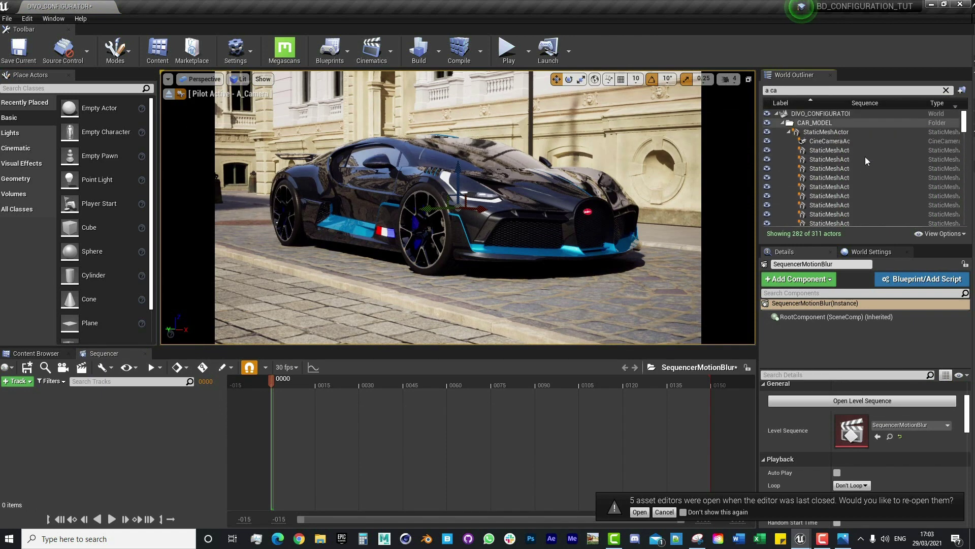
{"action": "left_click_drag", "start_coordinate": [821, 139], "coordinate": [59, 410]}
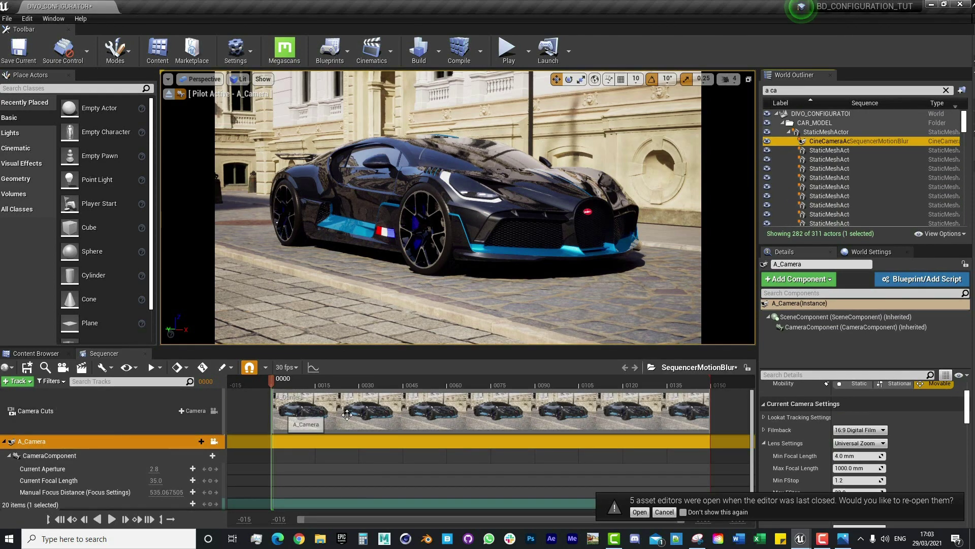
{"action": "left_click", "coordinate": [193, 412]}
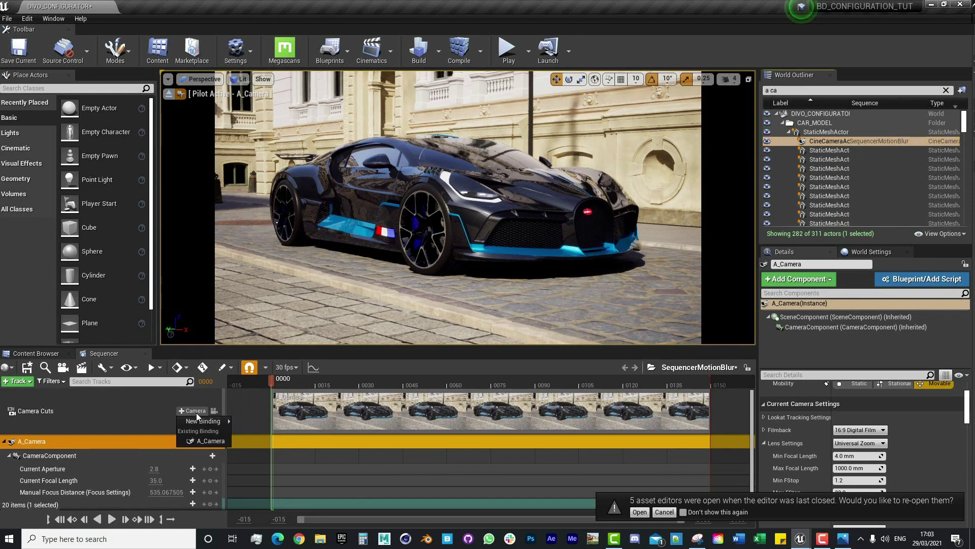
{"action": "left_click", "coordinate": [87, 443]}
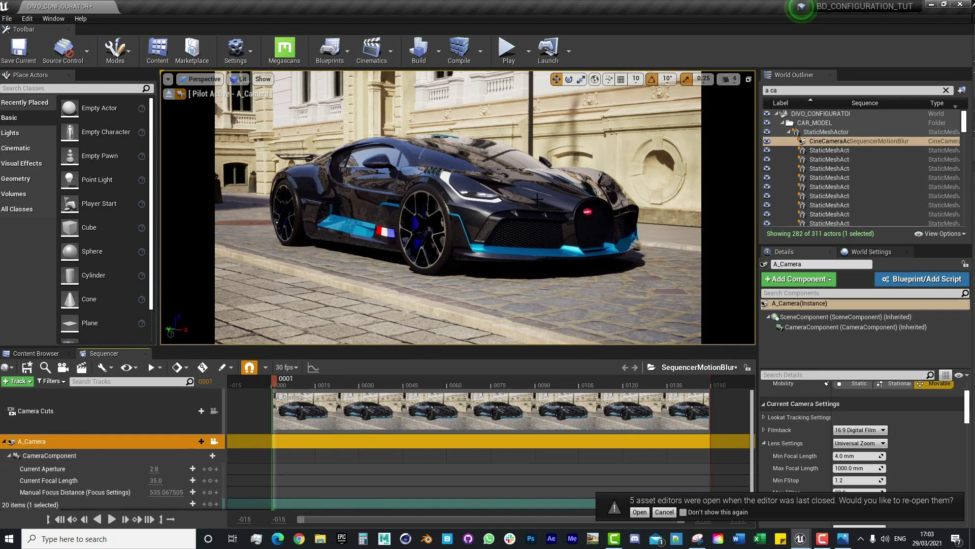
- Reframe the Divo's front three-quarter view through A_Camera and lock the camera actor's movement
{"action": "left_click", "coordinate": [877, 139]}
{"action": "right_click_drag", "start_coordinate": [457, 209], "coordinate": [428, 215]}
{"action": "right_click", "coordinate": [849, 141]}
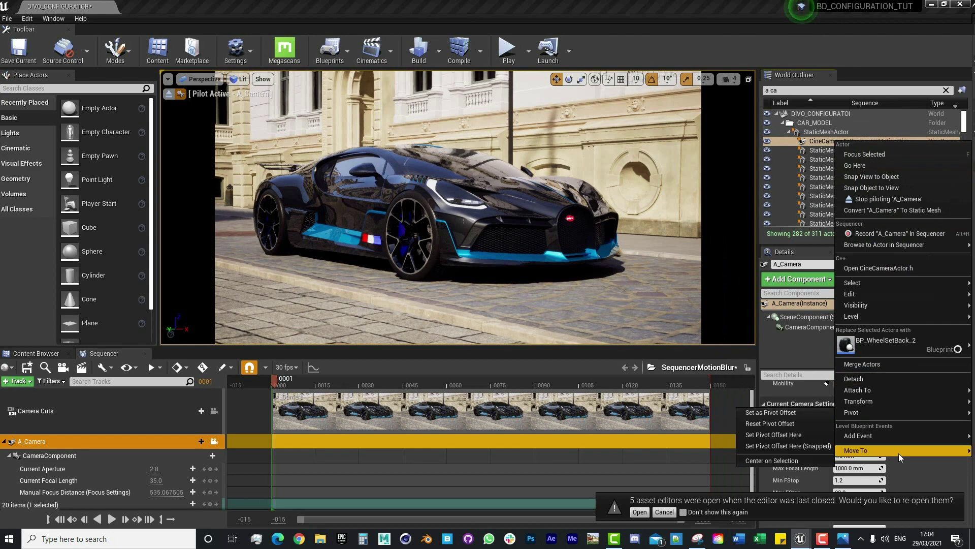
{"action": "mouse_move", "coordinate": [880, 385]}
{"action": "mouse_move", "coordinate": [870, 401]}
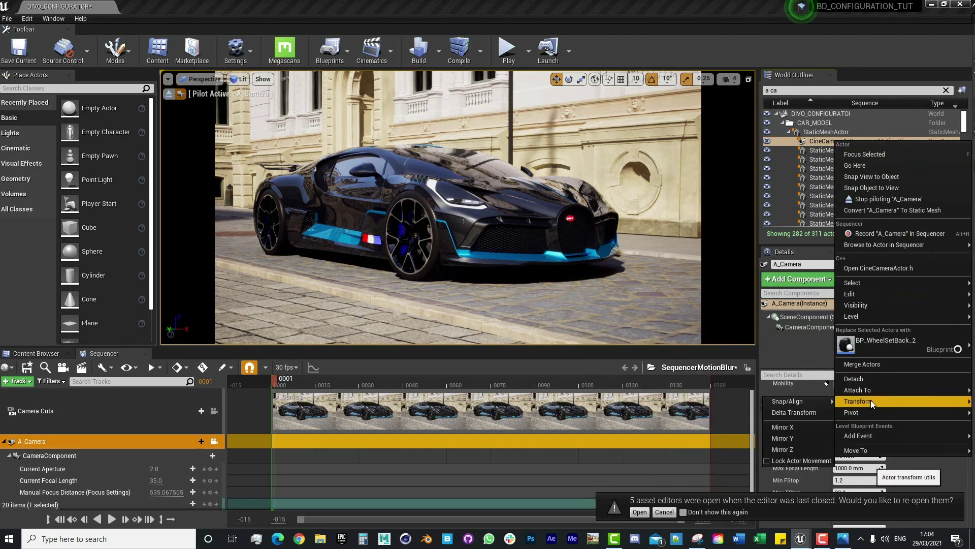
{"action": "left_click", "coordinate": [769, 461]}
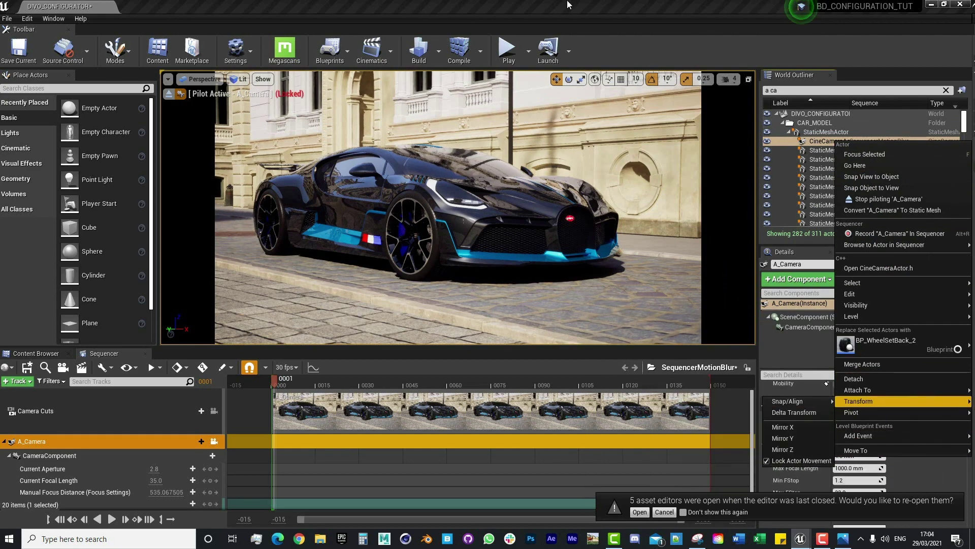
{"action": "left_click", "coordinate": [568, 5]}
- Move the sequence playhead to frame 8 and play the level to check the shot
{"action": "left_click", "coordinate": [306, 381]}
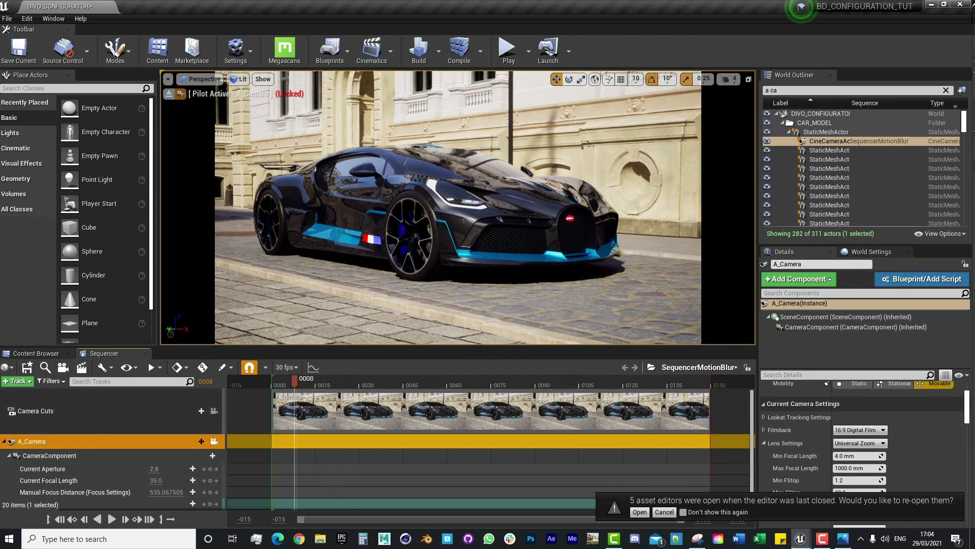
{"action": "left_click", "coordinate": [508, 51]}
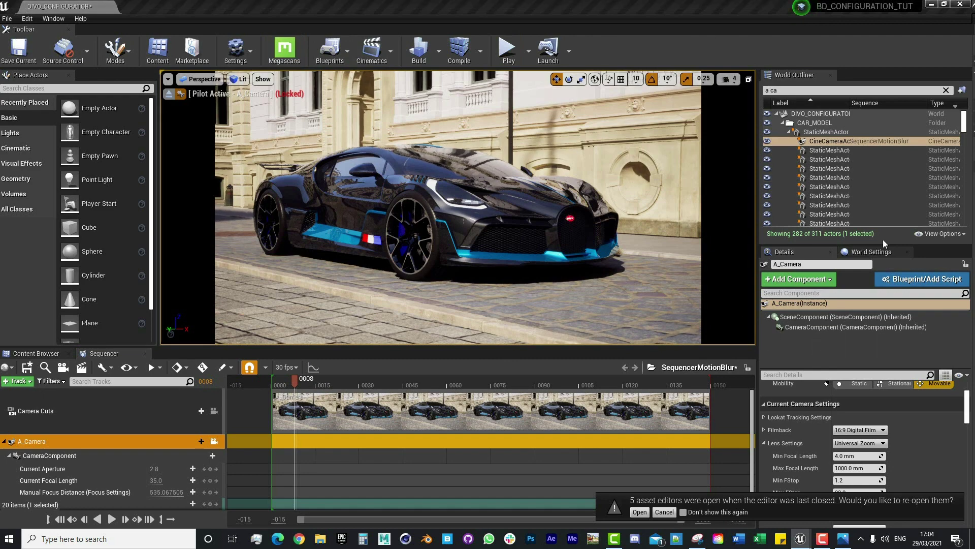
- Open the Movie Render Queue and remove the existing Shot_1 job from it
{"action": "left_click", "coordinate": [54, 18]}
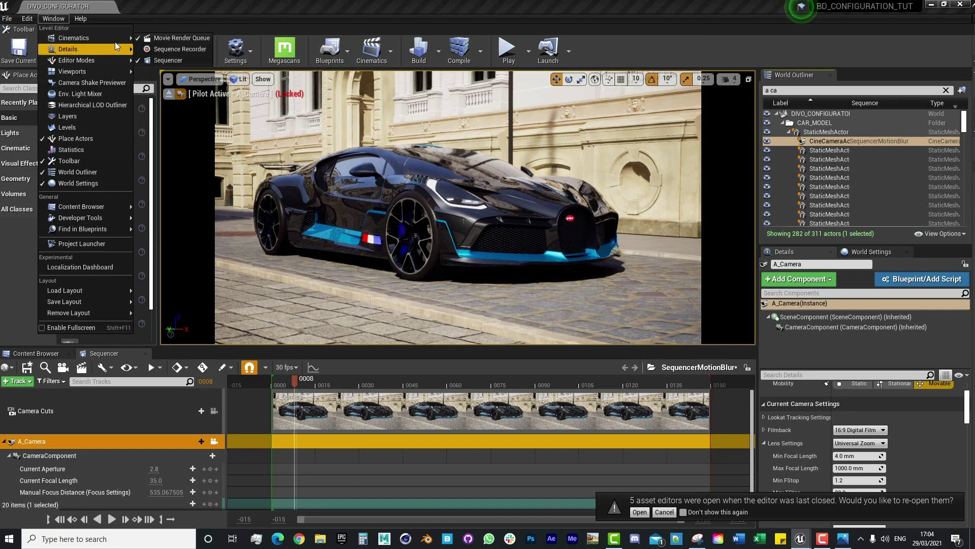
{"action": "left_click", "coordinate": [230, 93]}
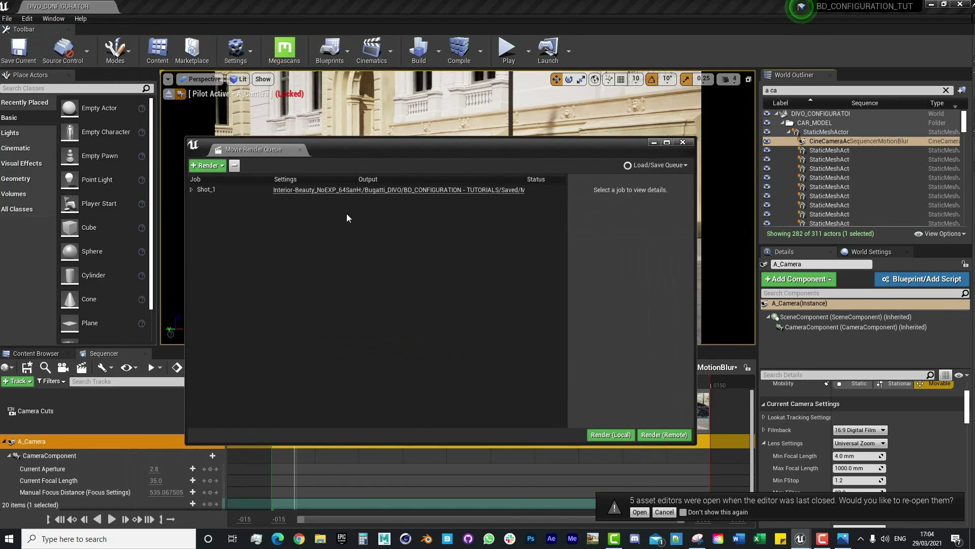
{"action": "left_click", "coordinate": [218, 165]}
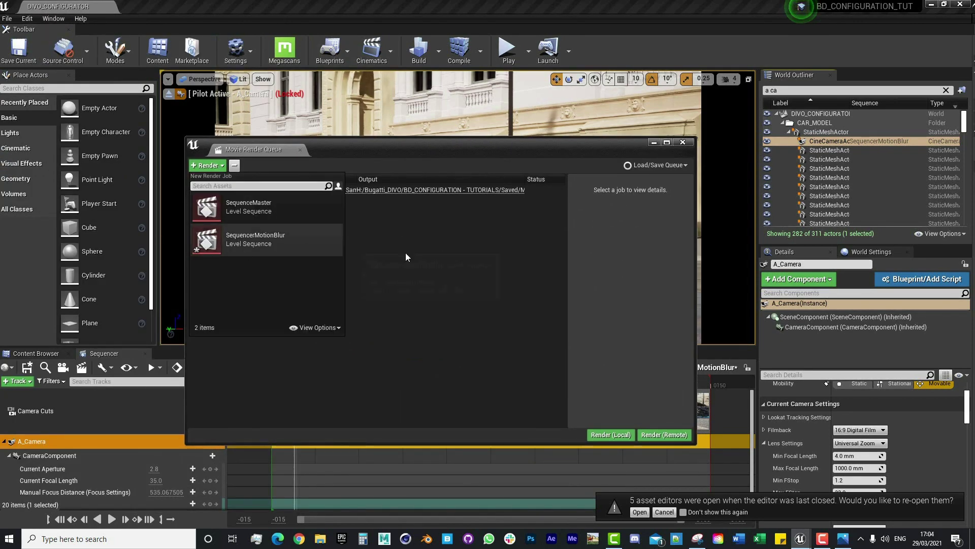
{"action": "left_click", "coordinate": [236, 212]}
{"action": "left_click", "coordinate": [243, 189]}
{"action": "left_click", "coordinate": [235, 166]}
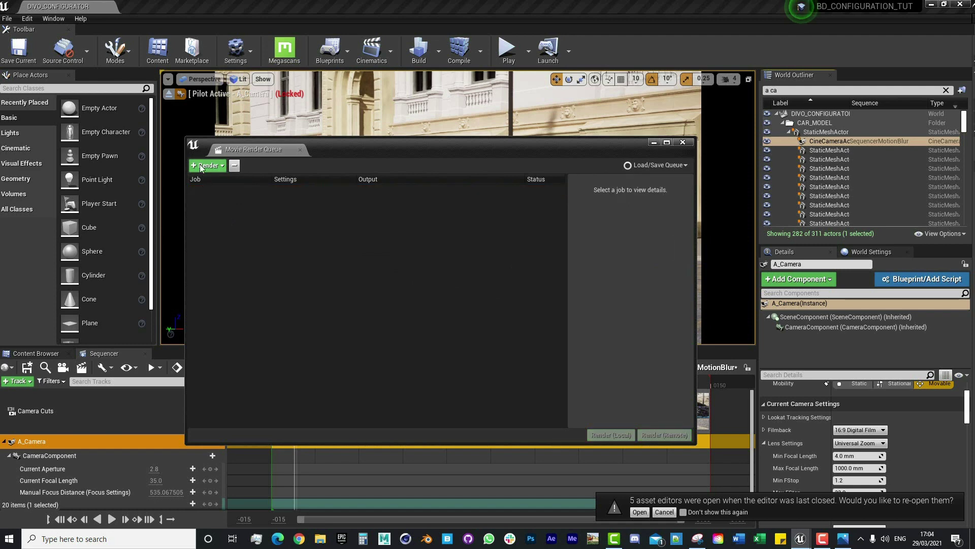
- Add a render job for the SequencerMotionBlur sequence and save the outstanding changes
{"action": "left_click", "coordinate": [207, 165]}
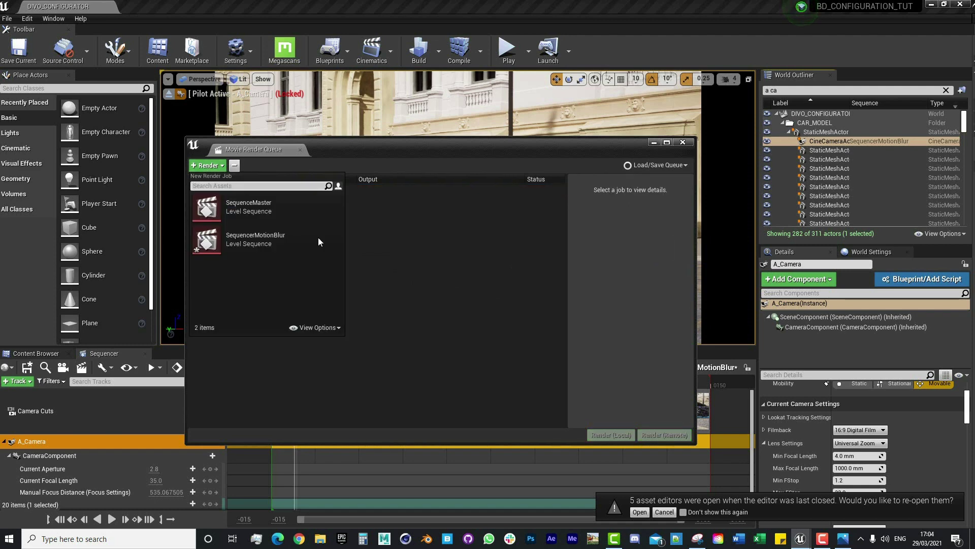
{"action": "left_click", "coordinate": [272, 246]}
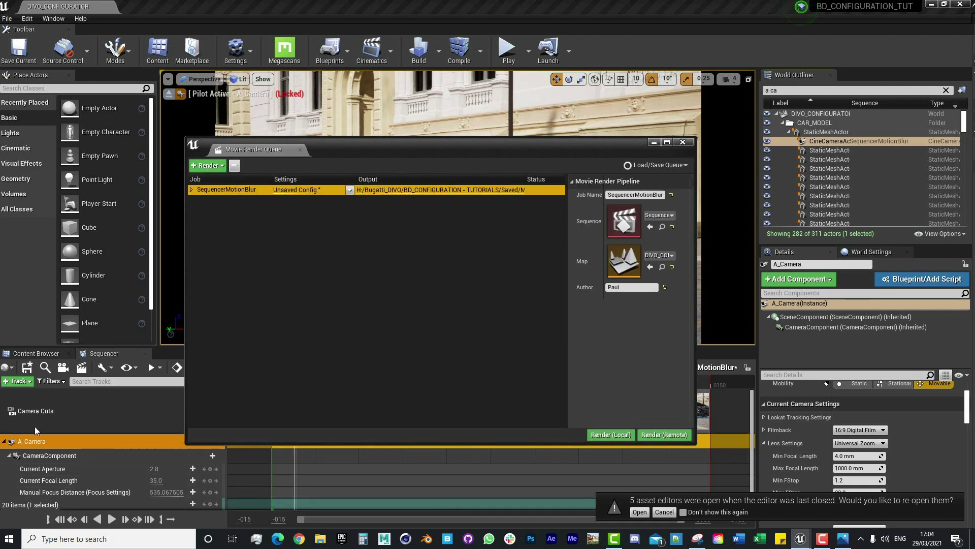
{"action": "left_click", "coordinate": [6, 20]}
{"action": "left_click", "coordinate": [250, 136]}
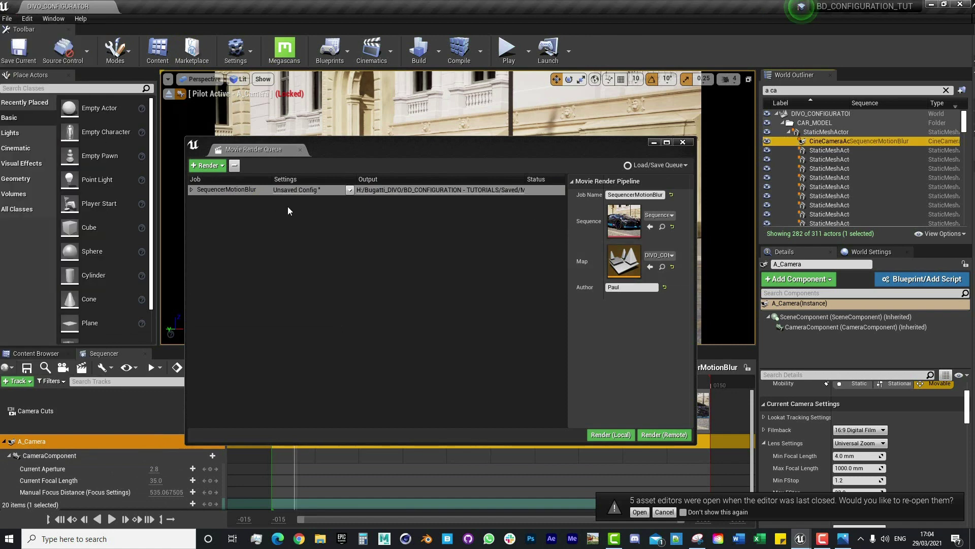
- Load the Interior-Beauty_NoEXP_64_2878X1742 preset into the job's render settings and check its output, deferred rendering and anti-aliasing settings
{"action": "left_click", "coordinate": [294, 190]}
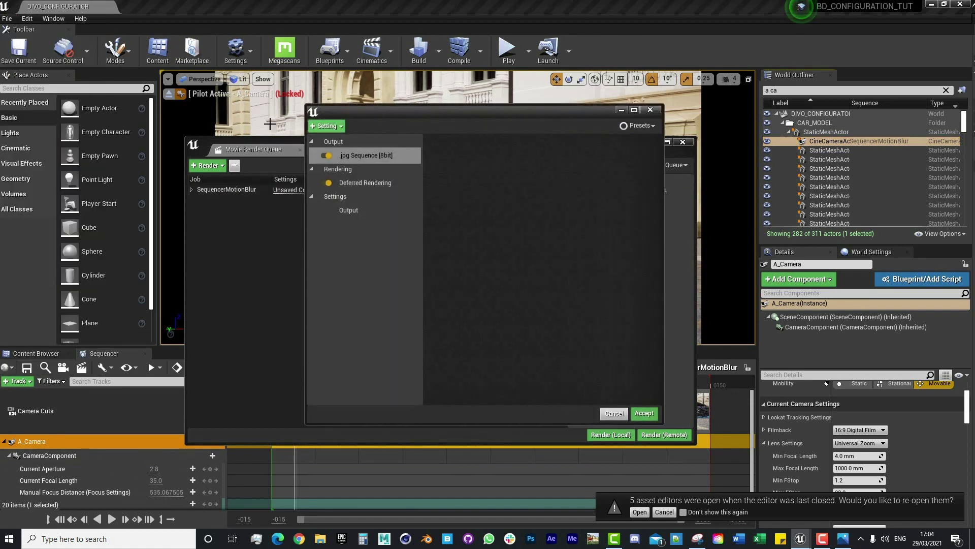
{"action": "left_click", "coordinate": [648, 126]}
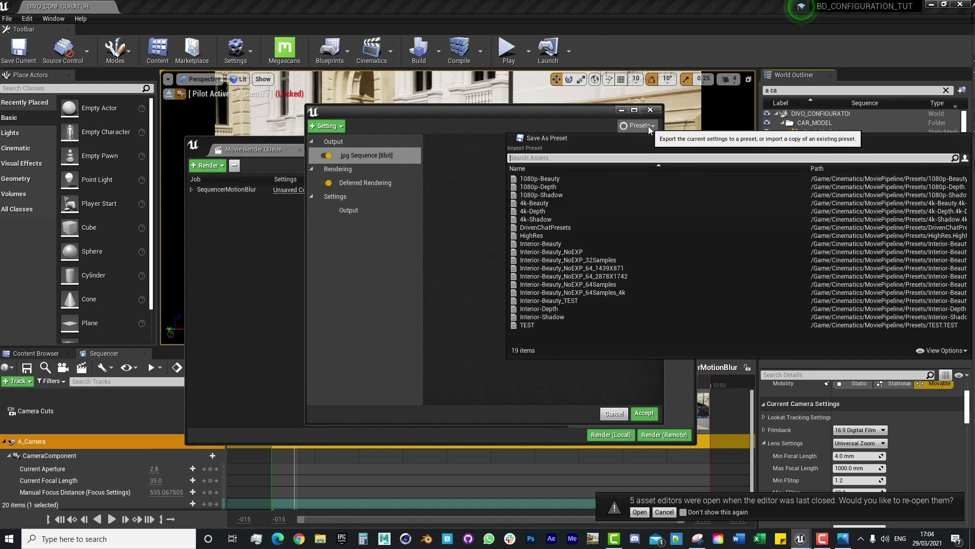
{"action": "left_click", "coordinate": [559, 125]}
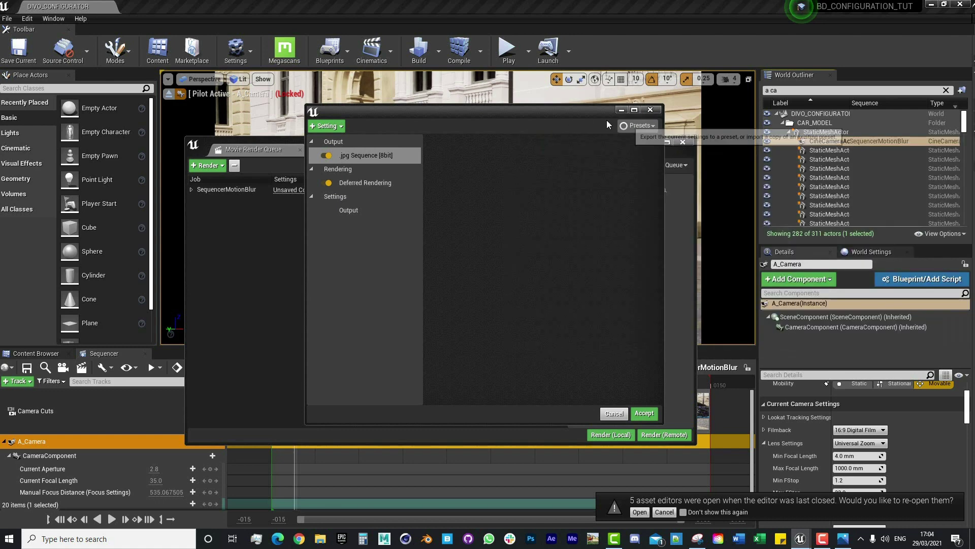
{"action": "left_click", "coordinate": [639, 126]}
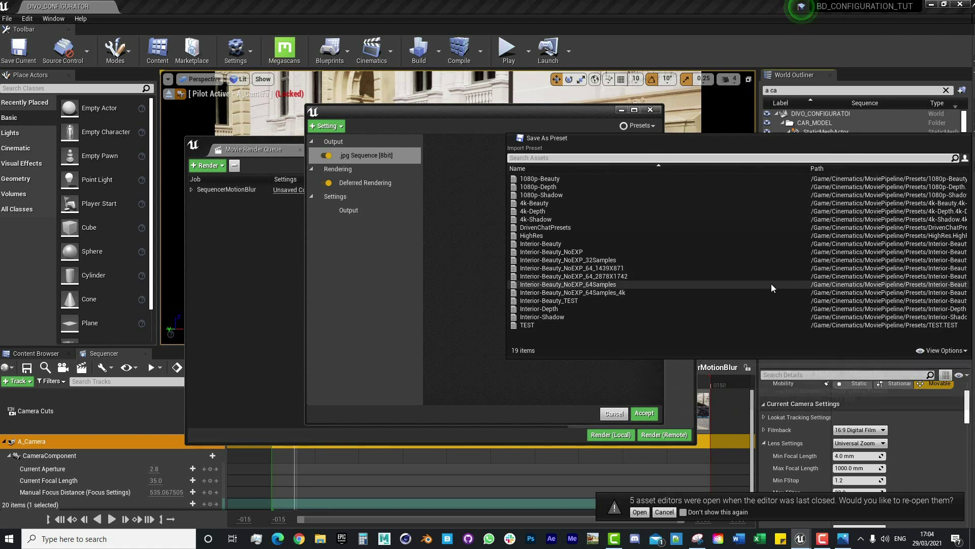
{"action": "left_click", "coordinate": [631, 277]}
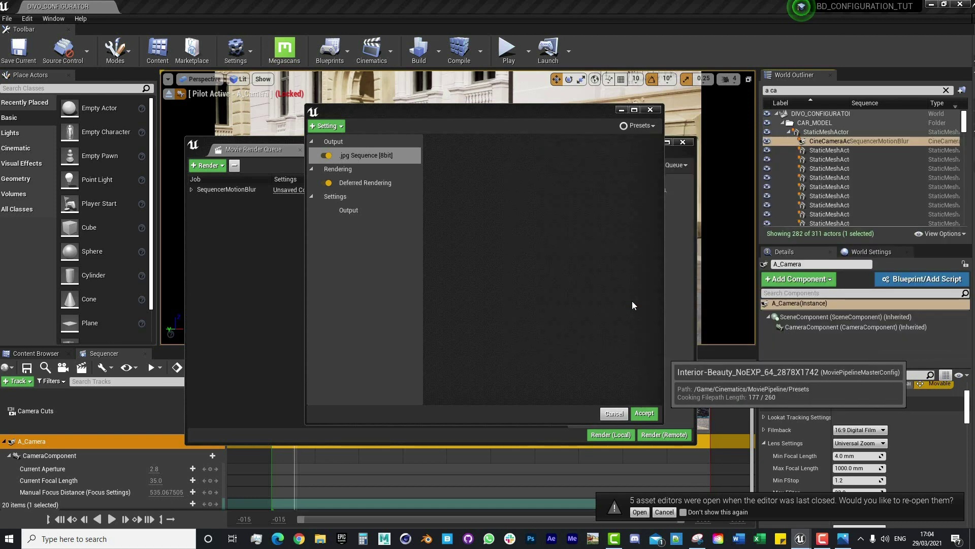
{"action": "left_click", "coordinate": [364, 228]}
{"action": "left_click", "coordinate": [369, 201]}
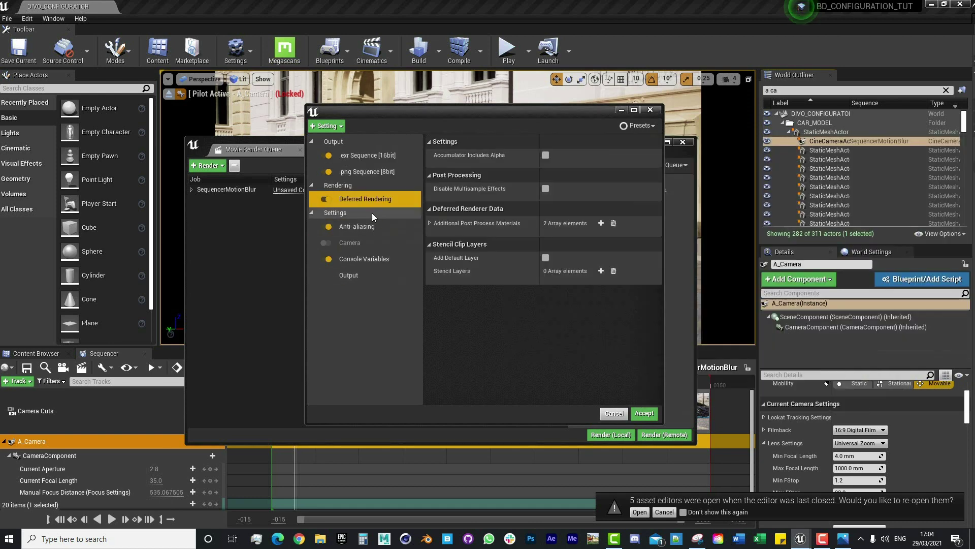
{"action": "left_click", "coordinate": [376, 157]}
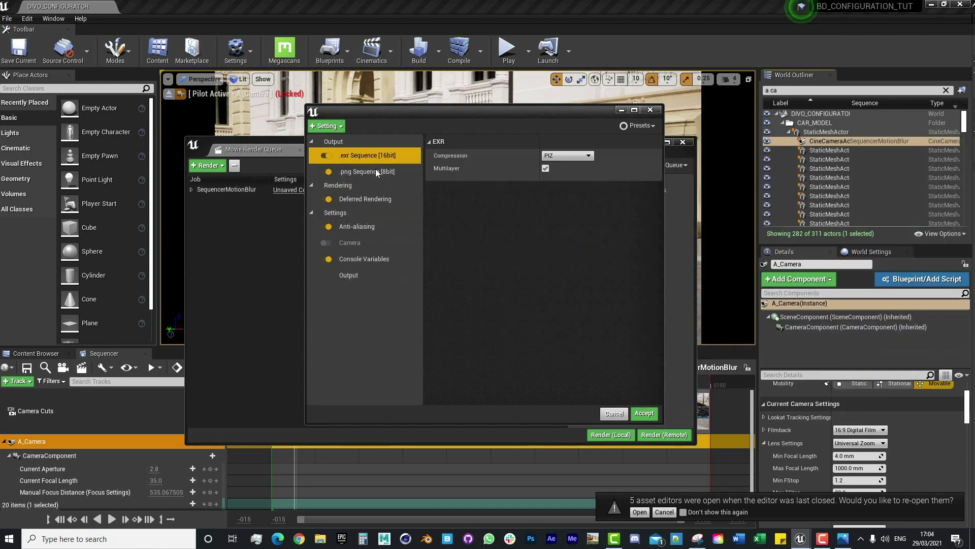
{"action": "left_click", "coordinate": [376, 203]}
{"action": "left_click", "coordinate": [354, 229]}
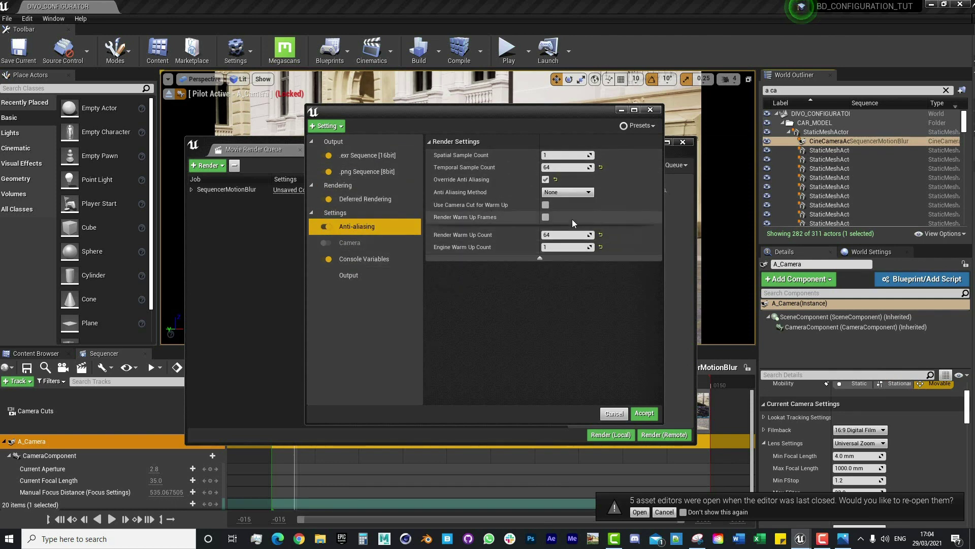
- Set the r.RayTracing.NormalBias console variable to 0 and correct the sky light denoiser variable's name to r.RayTracing.SkyLight.Denoiser
{"action": "left_click", "coordinate": [355, 261]}
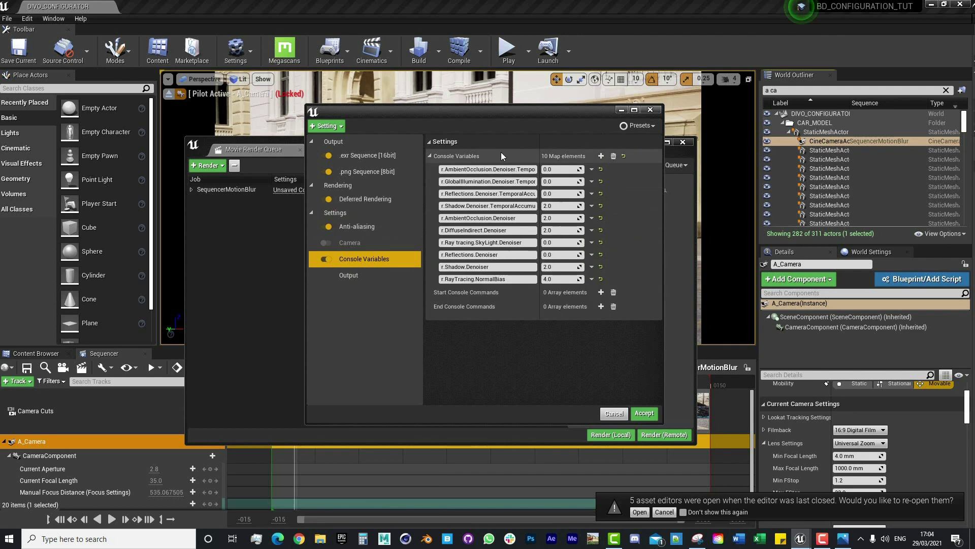
{"action": "left_click", "coordinate": [551, 278]}
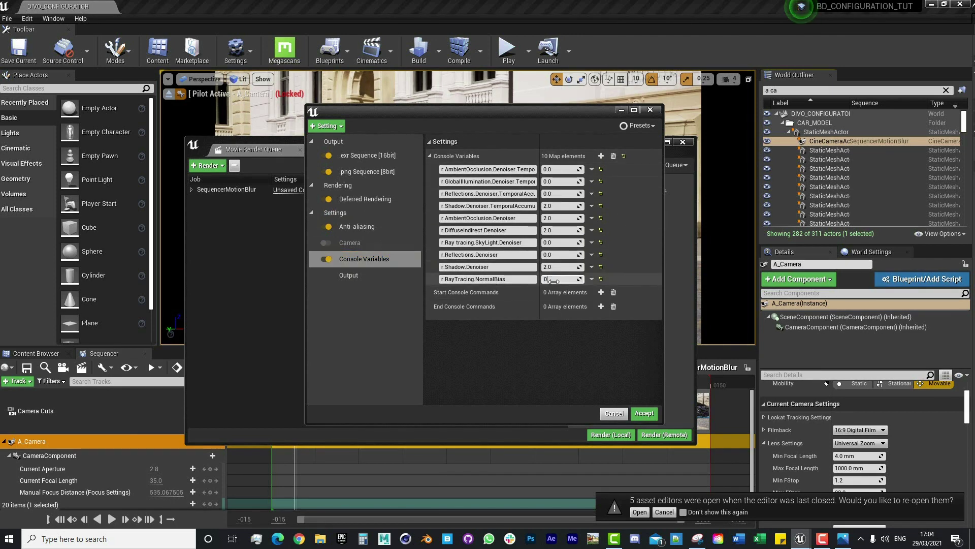
{"action": "left_click", "coordinate": [473, 242]}
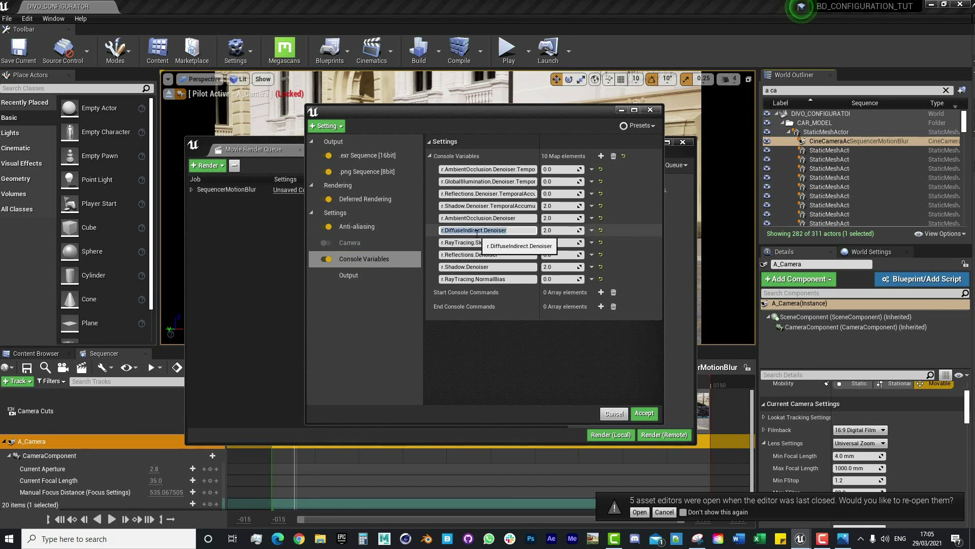
- Set the shadow denoiser temporal accumulation, r.AmbientOcclusion.Denoiser and r.DiffuseIndirect.Denoiser console variables to 1
{"action": "left_click", "coordinate": [561, 207]}
{"action": "type", "text": "1"}
{"action": "left_click", "coordinate": [565, 219]}
{"action": "type", "text": "1"}
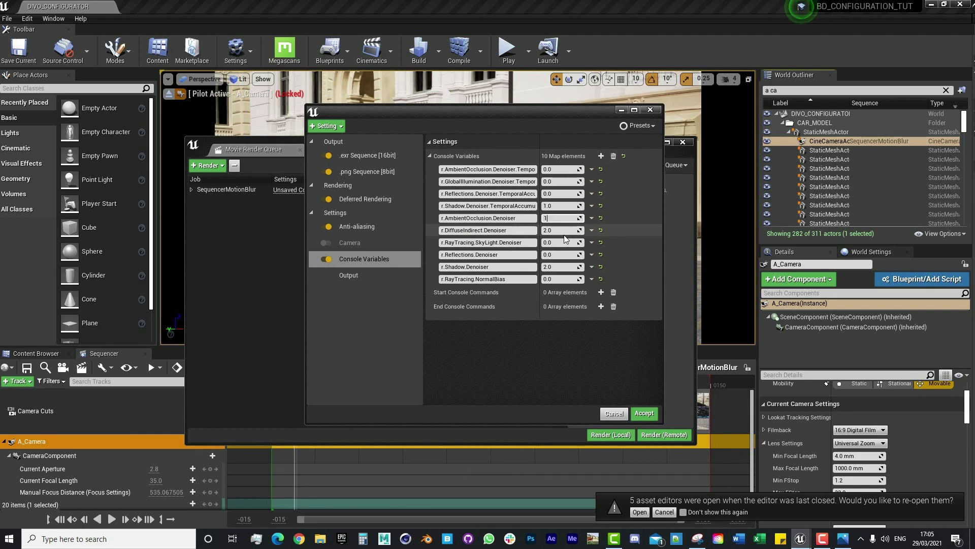
{"action": "left_click", "coordinate": [563, 233]}
{"action": "type", "text": "1"}
{"action": "left_click", "coordinate": [647, 207]}
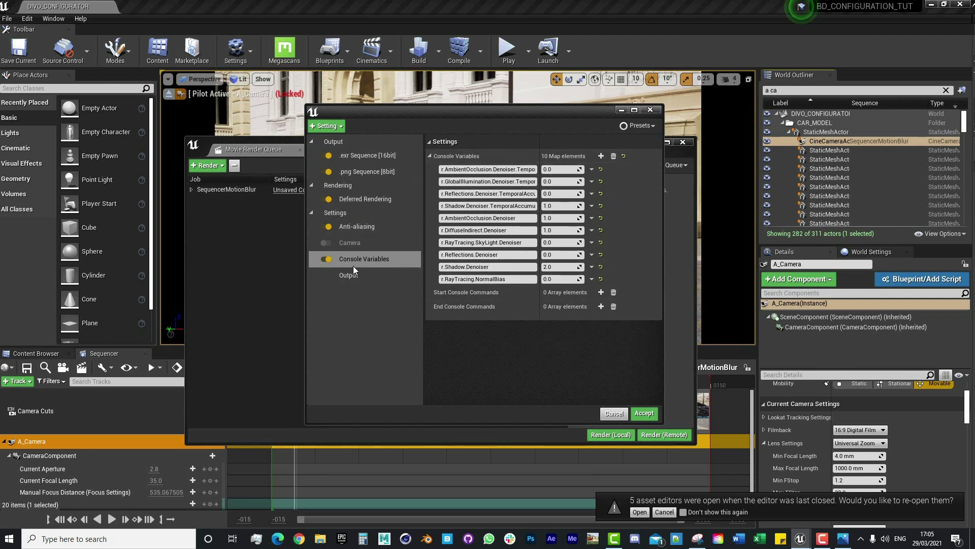
{"action": "left_click", "coordinate": [327, 126]}
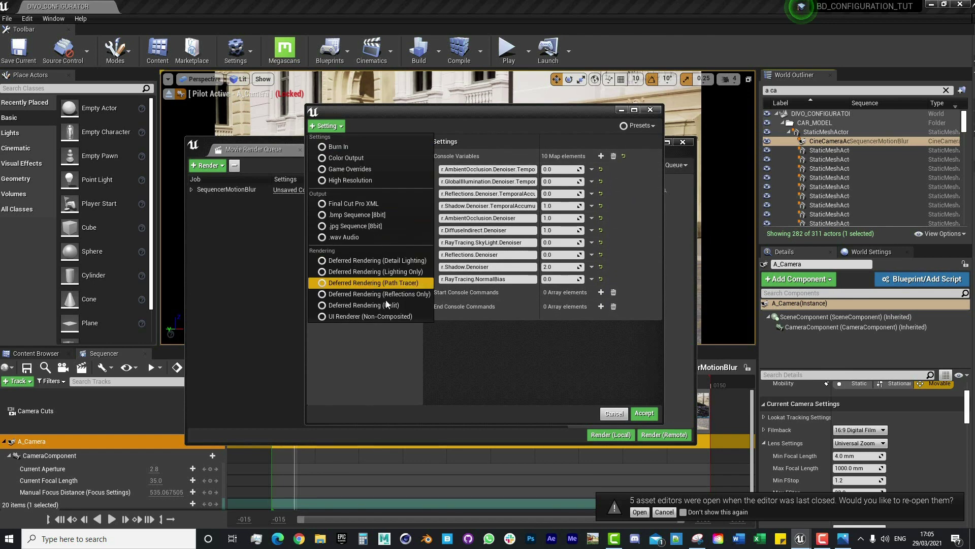
{"action": "left_click", "coordinate": [371, 358]}
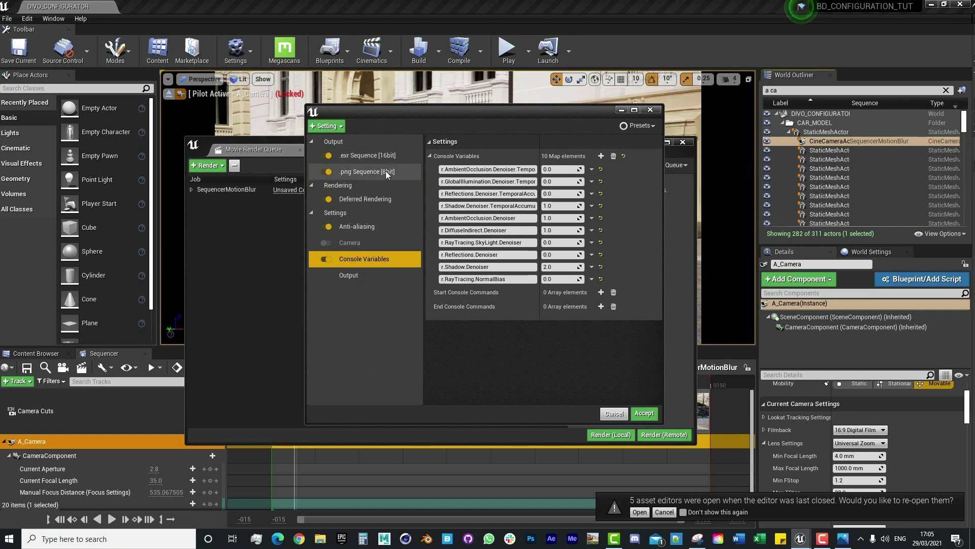
{"action": "left_click", "coordinate": [337, 127]}
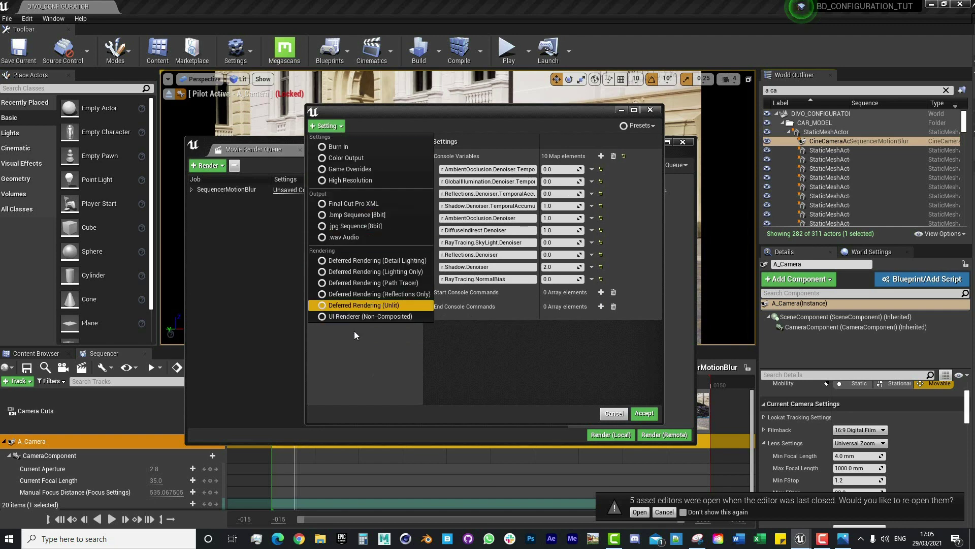
{"action": "left_click", "coordinate": [371, 349]}
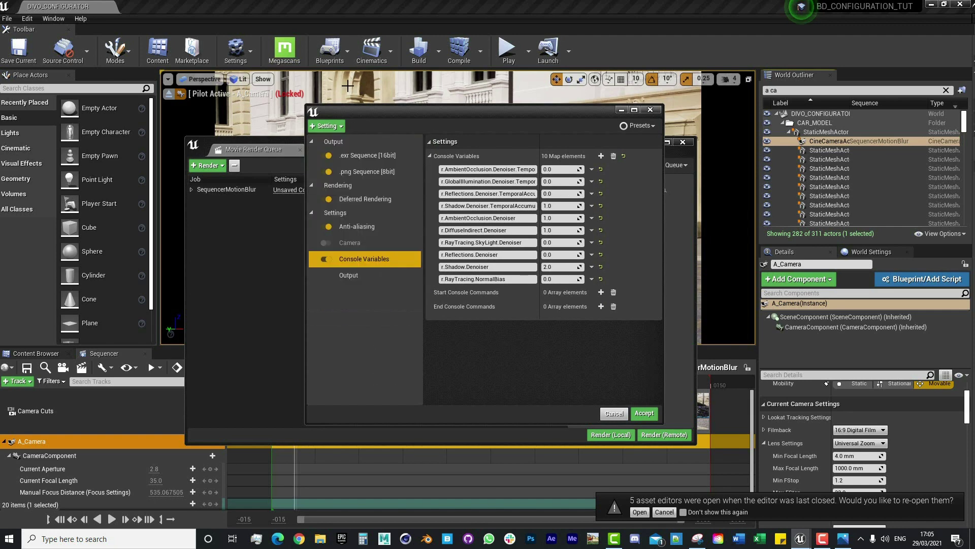
{"action": "left_click", "coordinate": [326, 127]}
{"action": "left_click", "coordinate": [370, 341]}
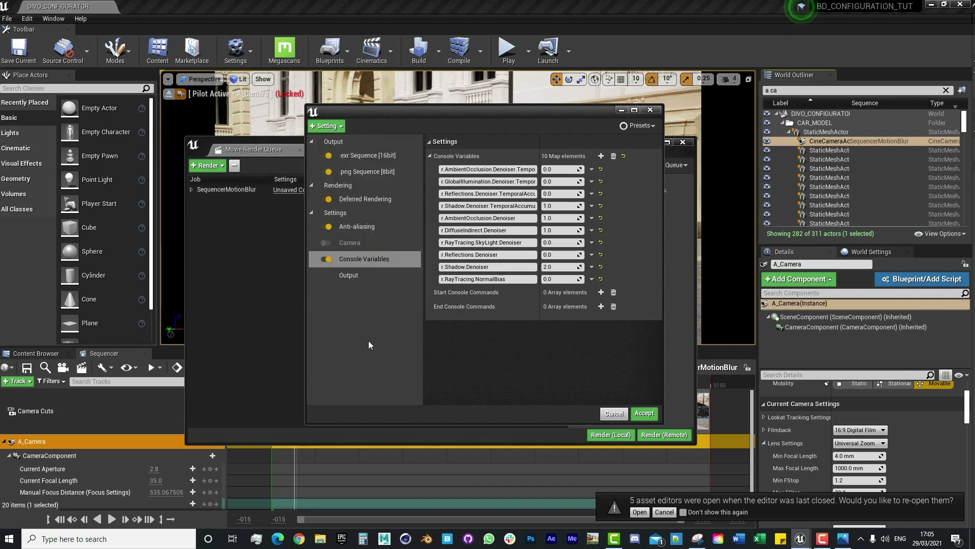
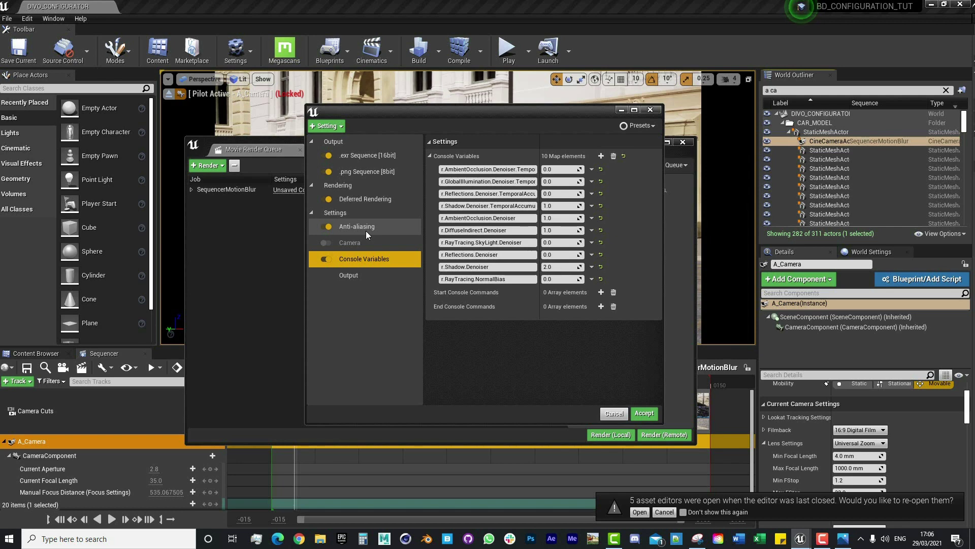
- Set both the Temporal Sample Count and the Spatial Sample Count of the anti-aliasing settings to 20
{"action": "left_click", "coordinate": [366, 232]}
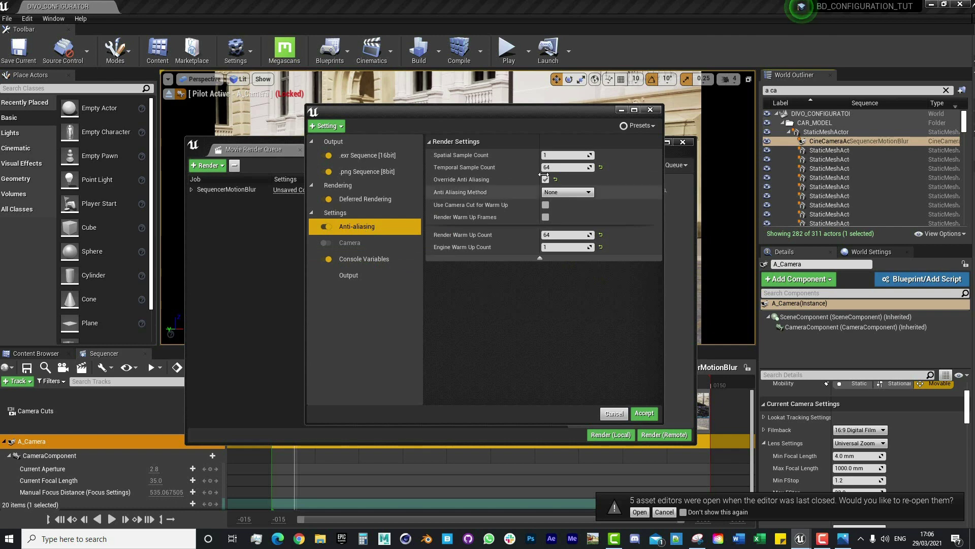
{"action": "left_click", "coordinate": [561, 168]}
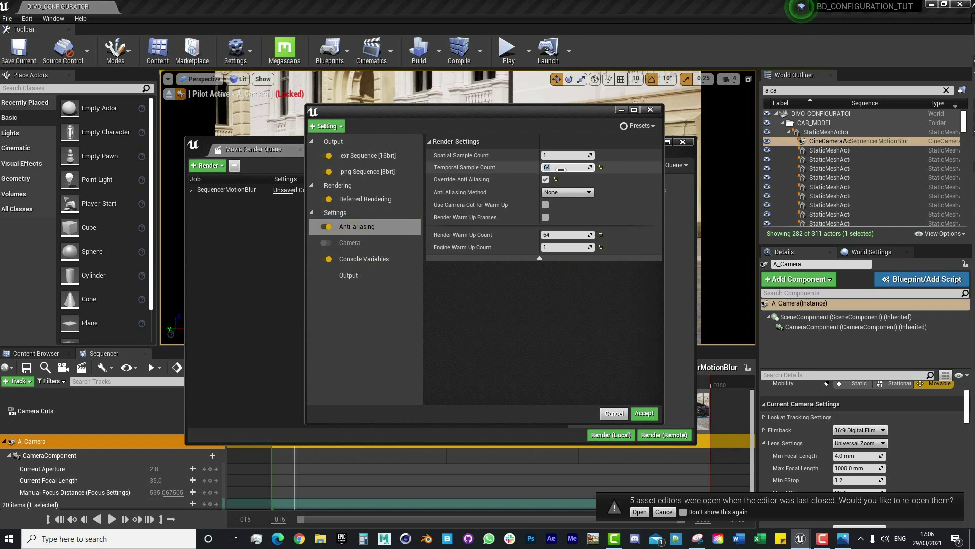
{"action": "type", "text": "210"}
{"action": "key", "text": "Tab"}
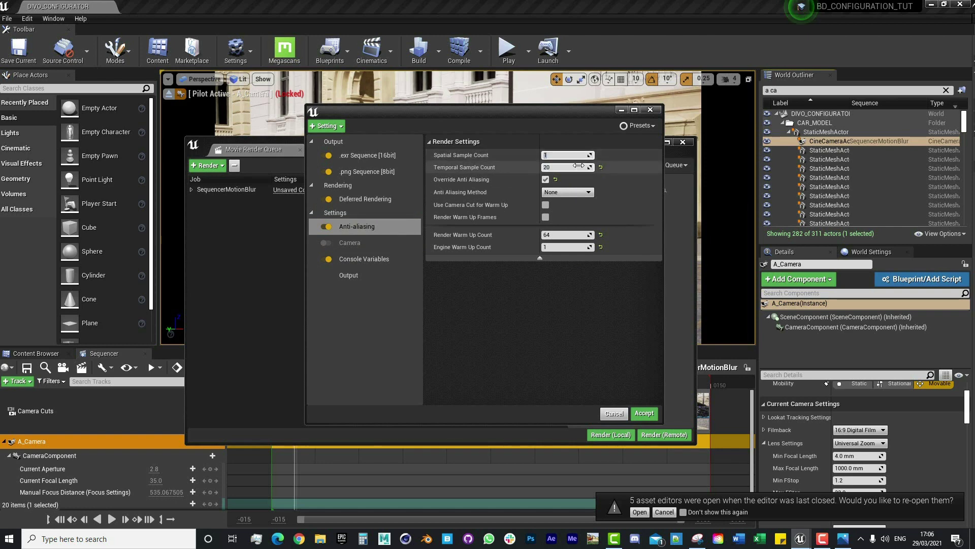
{"action": "type", "text": "20"}
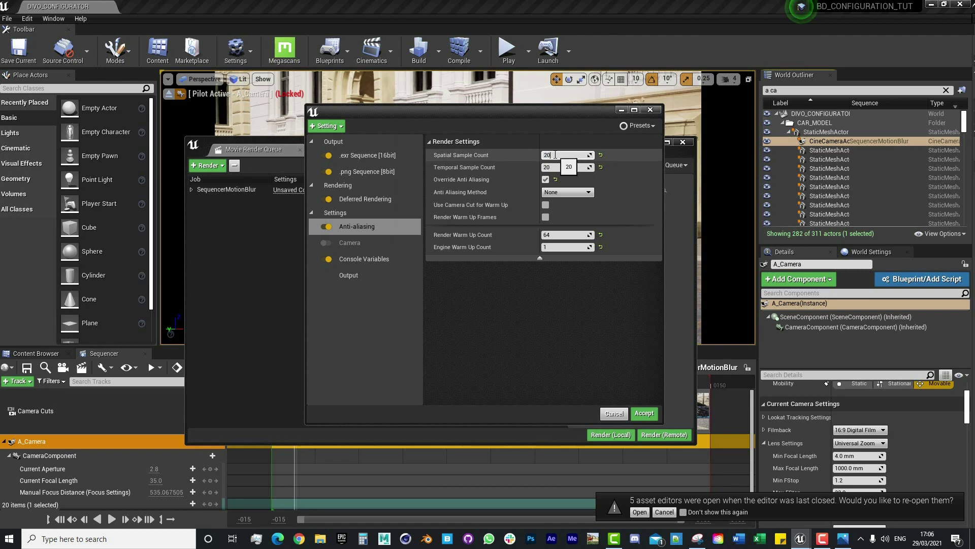
{"action": "left_click", "coordinate": [559, 158]}
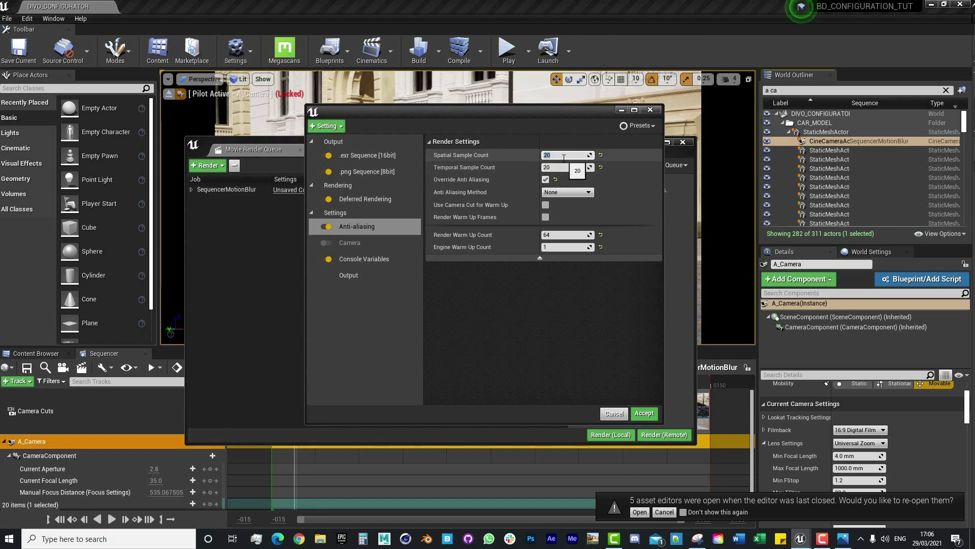
{"action": "left_click", "coordinate": [497, 160]}
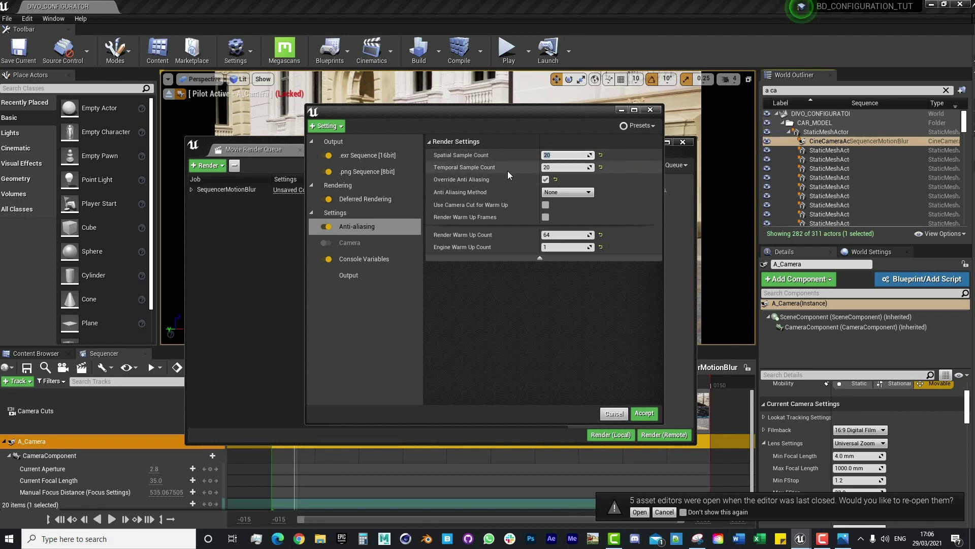
- Set the Render Warm Up Count to 10 and the Engine Warm Up Count to 2
{"action": "left_click", "coordinate": [564, 235]}
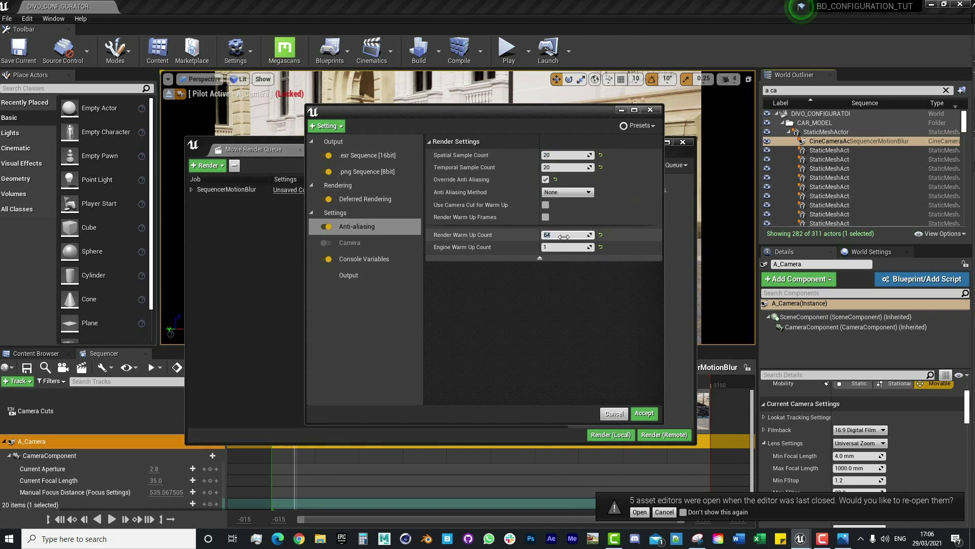
{"action": "type", "text": "10"}
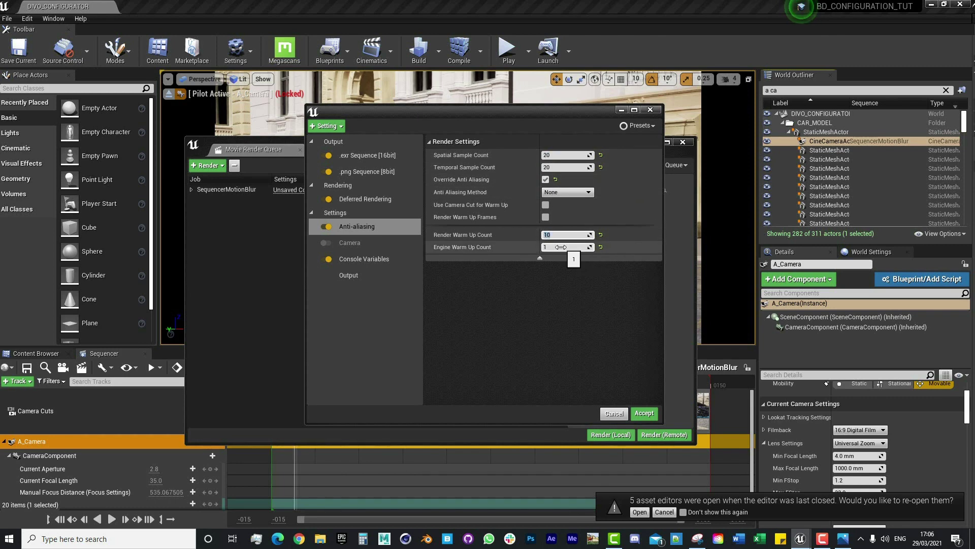
{"action": "left_click", "coordinate": [560, 247]}
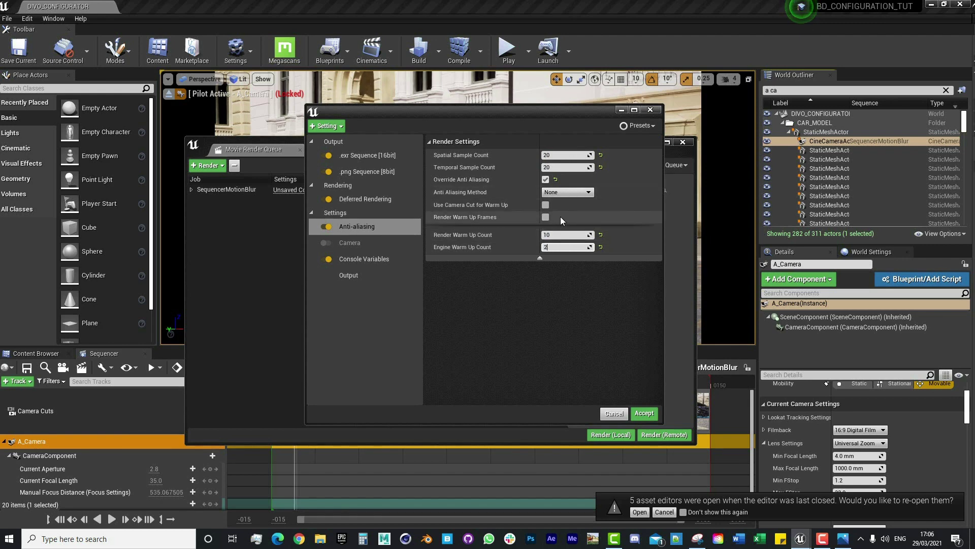
- Set the Anti Aliasing Method override to MSAA
{"action": "left_click", "coordinate": [567, 193]}
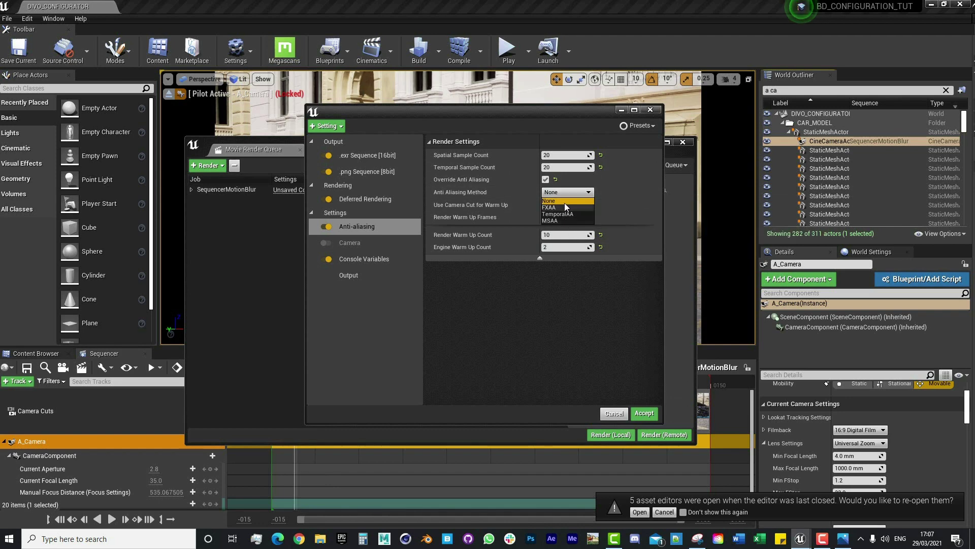
{"action": "left_click", "coordinate": [564, 199]}
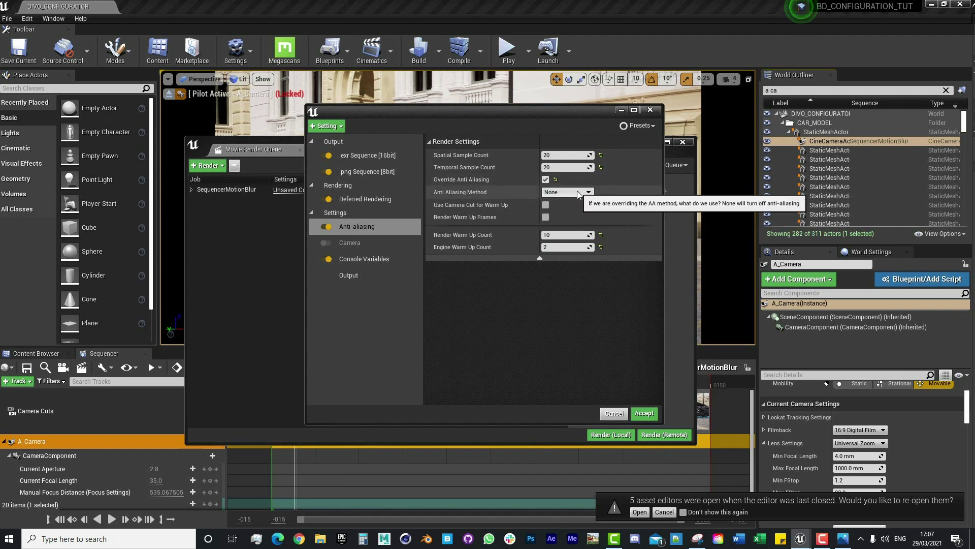
{"action": "left_click", "coordinate": [586, 192]}
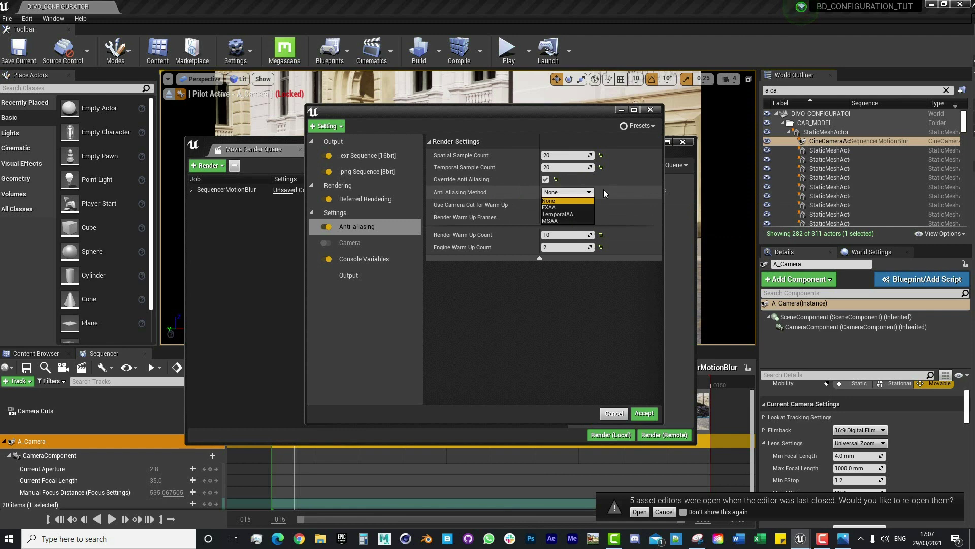
{"action": "left_click", "coordinate": [553, 219]}
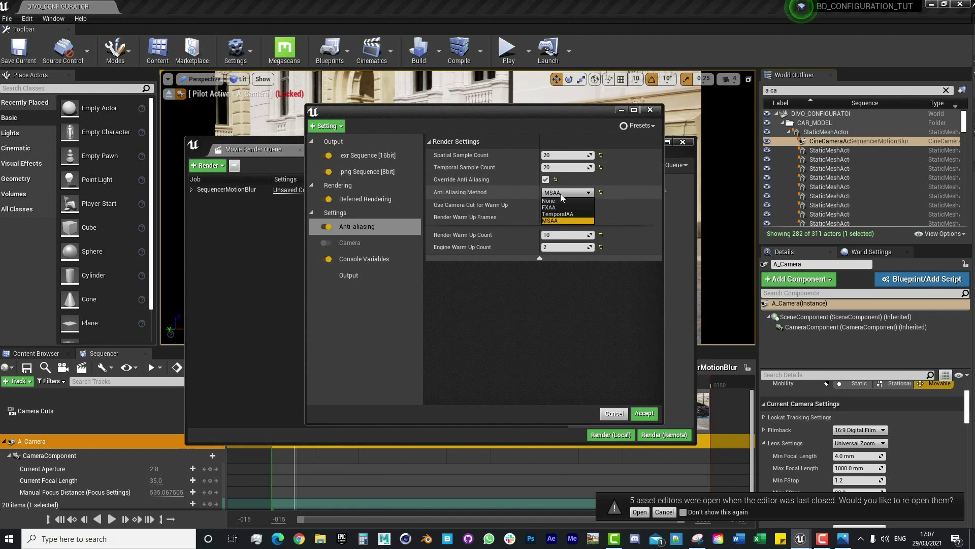
- Set the Anti Aliasing Method override to None and accept the render job settings
{"action": "left_click", "coordinate": [560, 194]}
{"action": "left_click", "coordinate": [556, 201]}
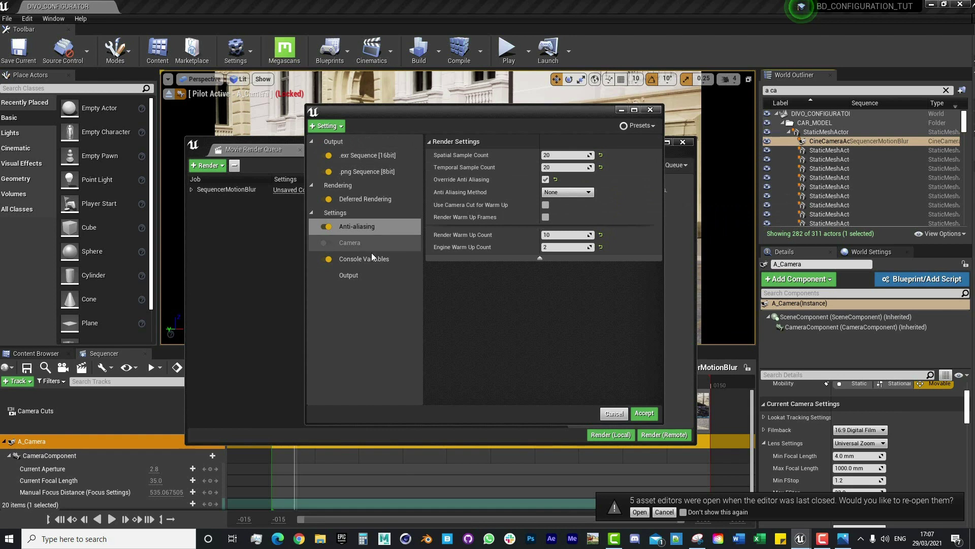
{"action": "left_click", "coordinate": [644, 413]}
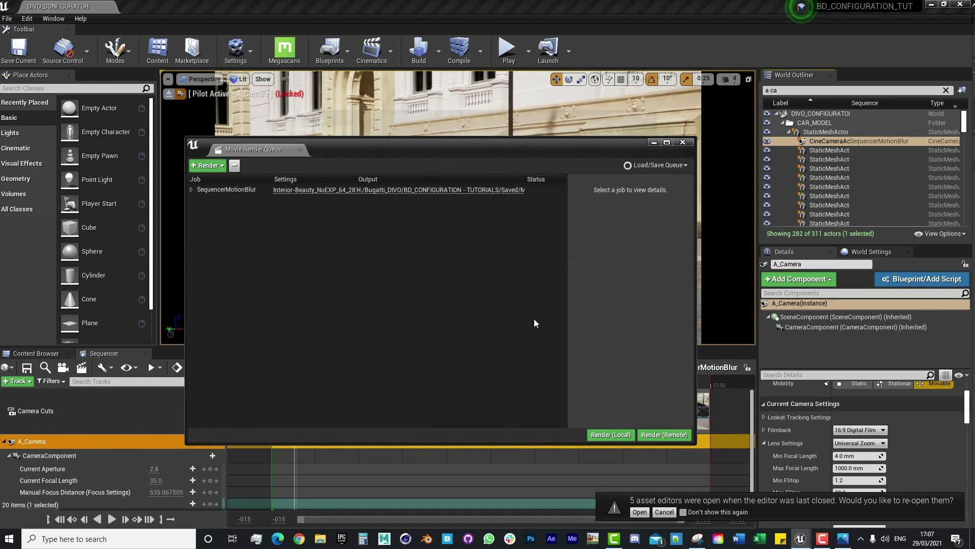
- Reopen the SequencerMotionBlur job's output settings and browse for an output directory in the Bugatti_DIVO folder
{"action": "left_click_drag", "start_coordinate": [508, 146], "coordinate": [457, 90]}
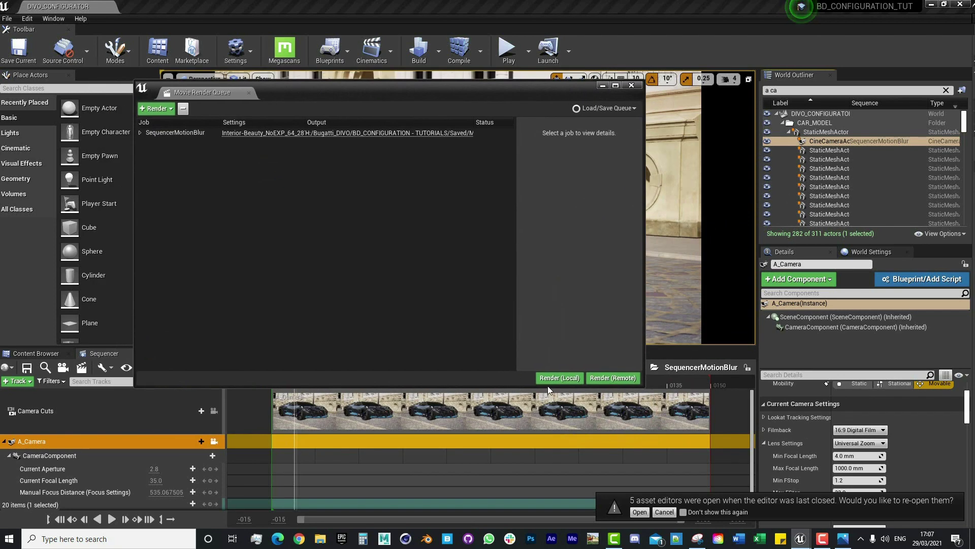
{"action": "left_click_drag", "start_coordinate": [553, 101], "coordinate": [642, 121]}
{"action": "left_click", "coordinate": [344, 153]}
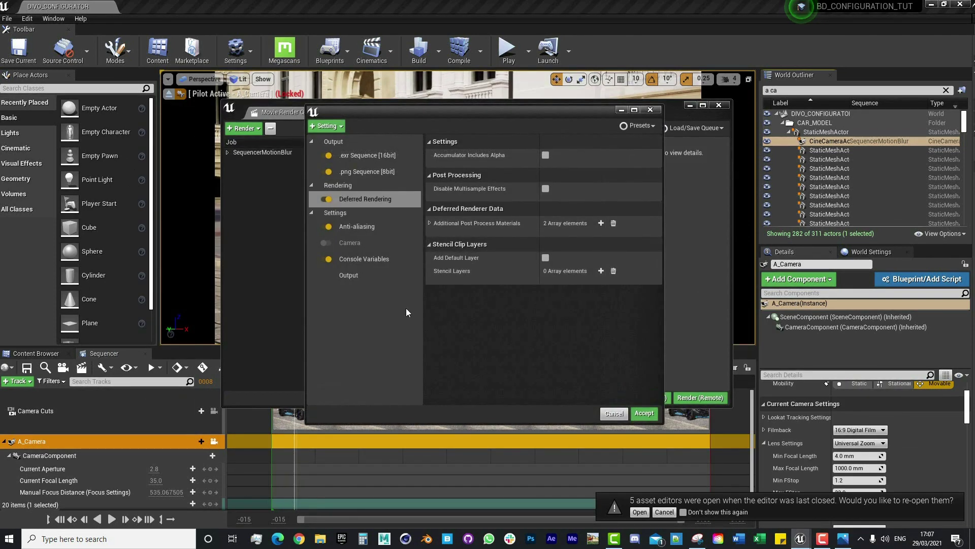
{"action": "left_click", "coordinate": [353, 272]}
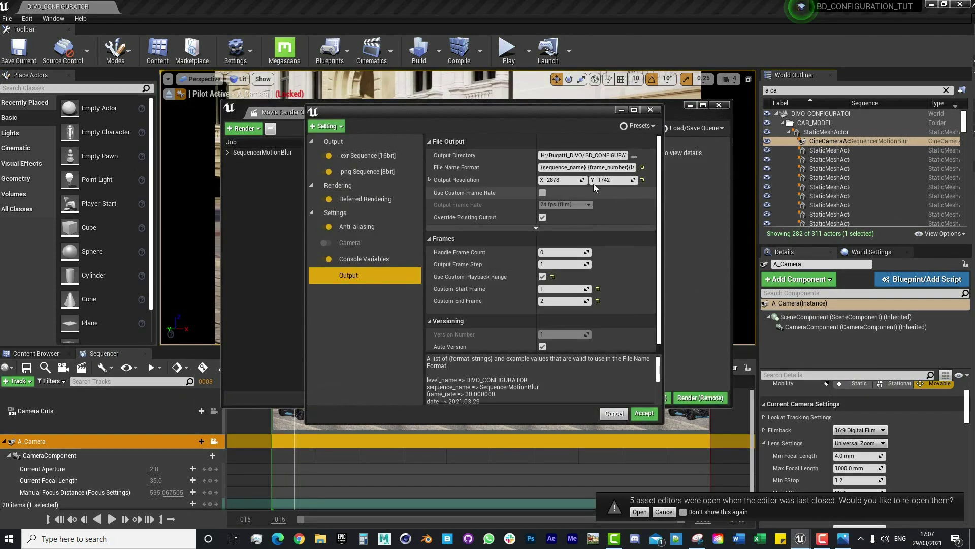
{"action": "left_click", "coordinate": [633, 167]}
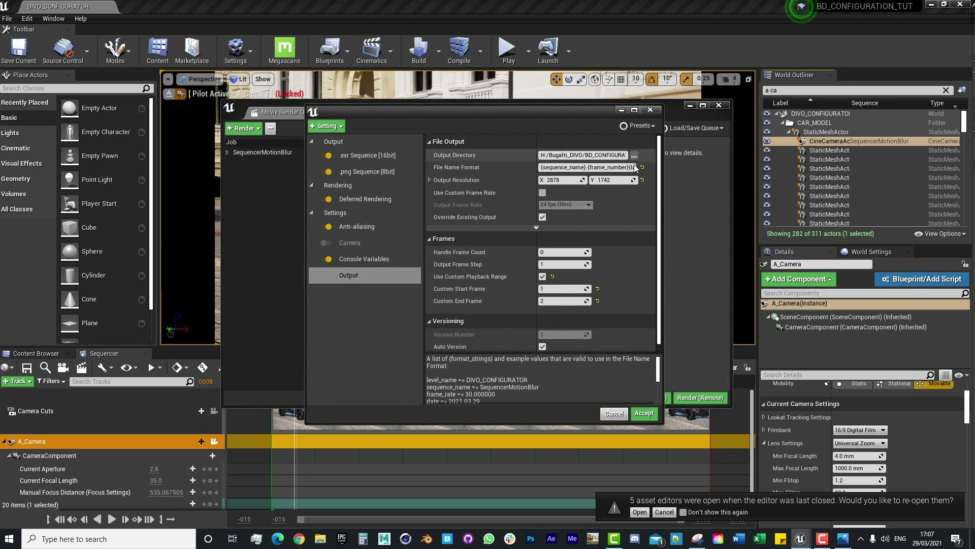
{"action": "left_click", "coordinate": [634, 155]}
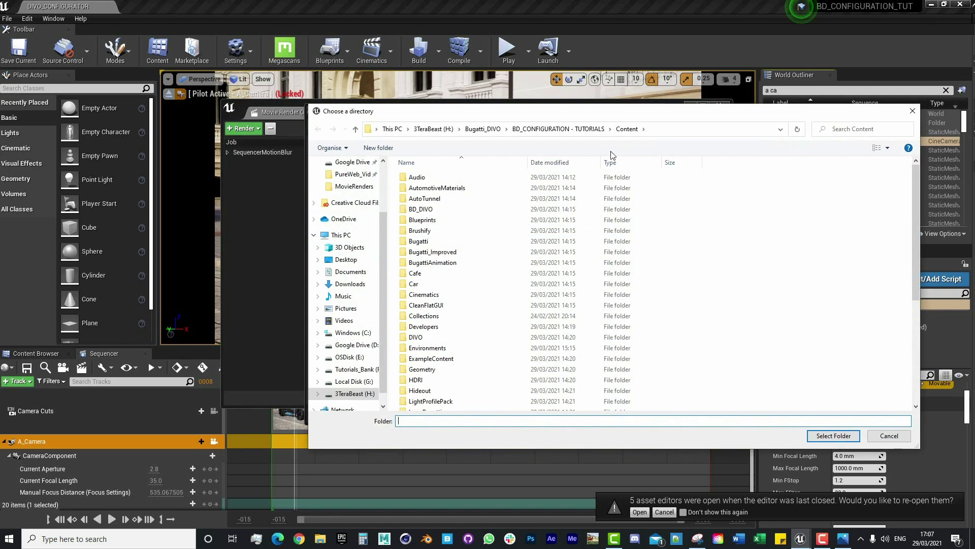
{"action": "left_click", "coordinate": [482, 128]}
{"action": "double_click", "coordinate": [489, 188]}
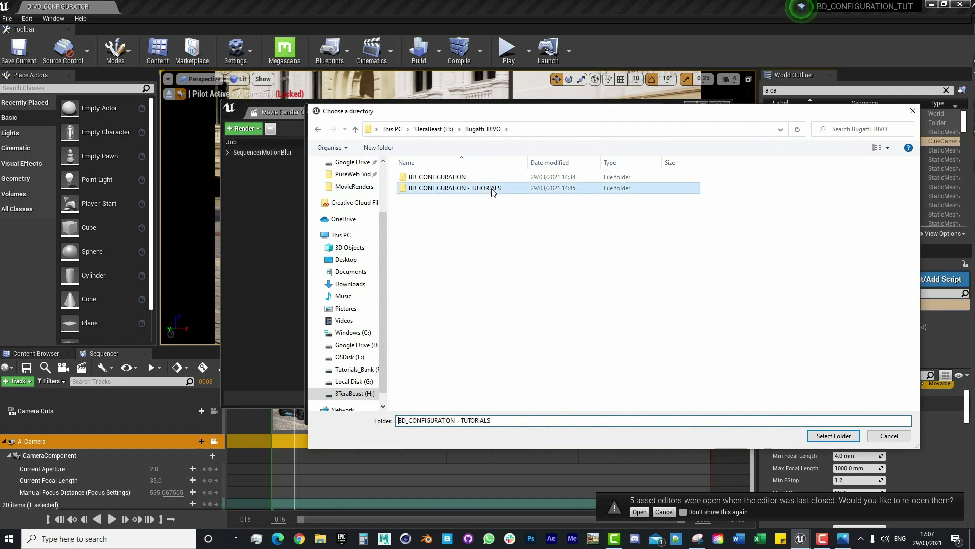
{"action": "right_click", "coordinate": [431, 294]}
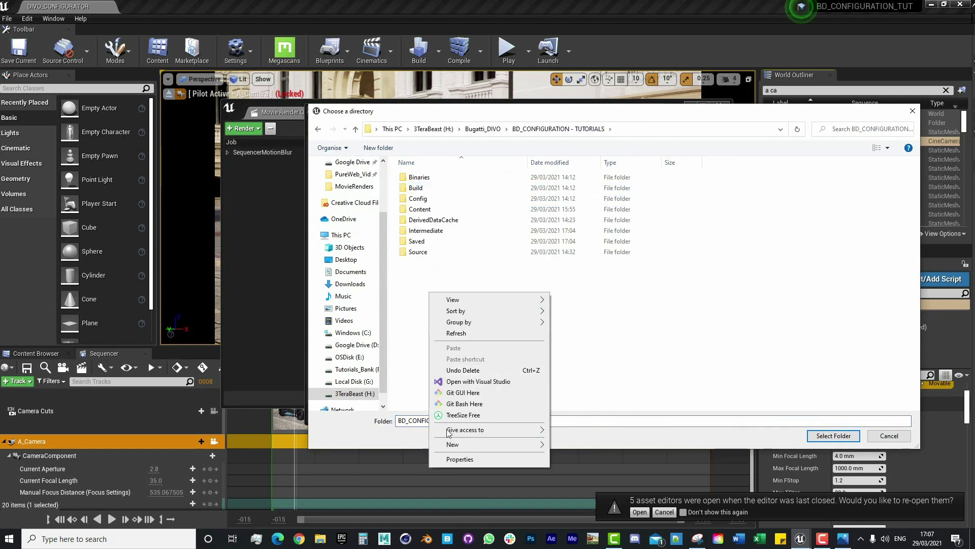
{"action": "left_click", "coordinate": [483, 128]}
{"action": "left_click", "coordinate": [482, 128]}
- Create a folder named FinalRenders inside Bugatti_DIVO and choose it as the output directory
{"action": "right_click", "coordinate": [421, 258]}
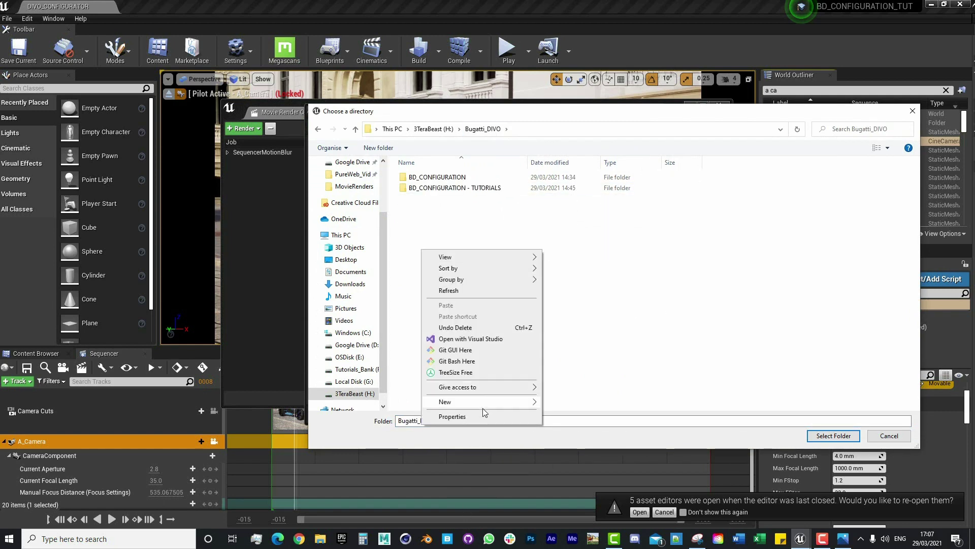
{"action": "mouse_move", "coordinate": [478, 398]}
{"action": "left_click", "coordinate": [576, 403]}
{"action": "type", "text": "R"}
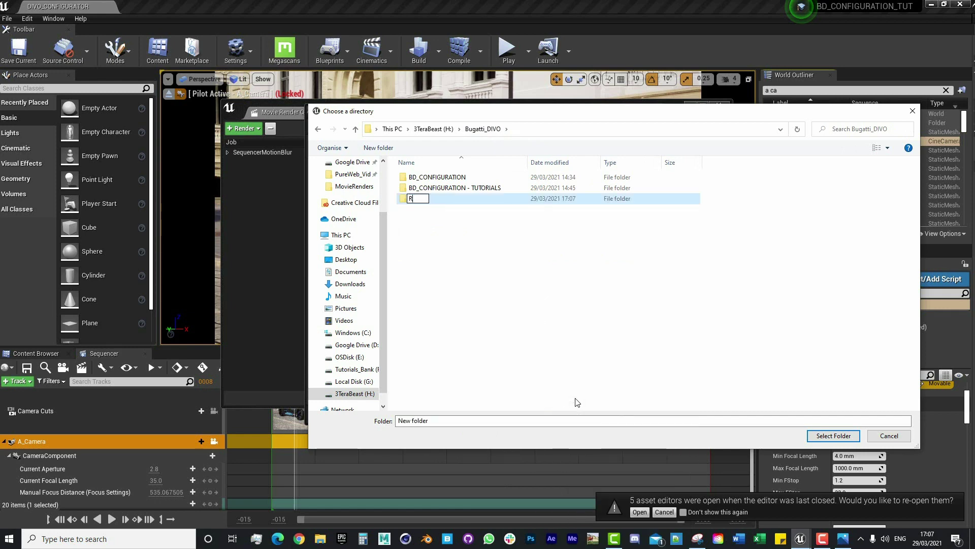
{"action": "type", "text": "enders"}
{"action": "key", "text": "Home"}
{"action": "type", "text": "Final"}
{"action": "key", "text": "Return"}
{"action": "left_click", "coordinate": [828, 435]}
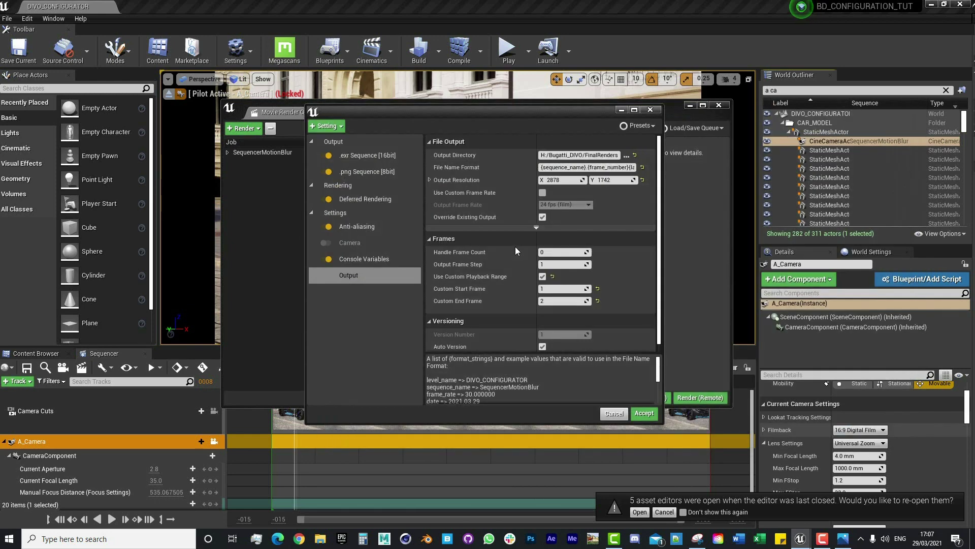
- Set the Output Resolution to 1920 by 1080
{"action": "left_click", "coordinate": [563, 180]}
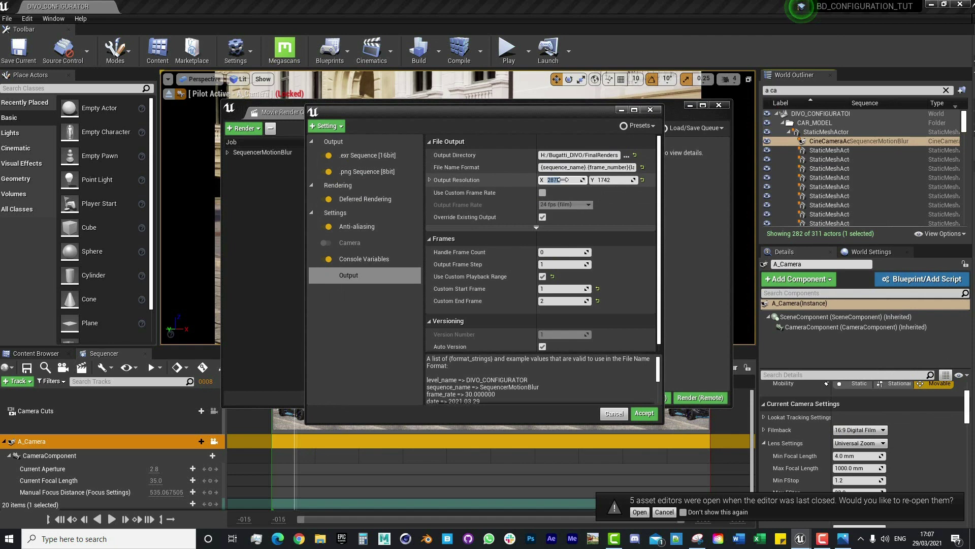
{"action": "type", "text": "19"}
{"action": "key", "text": "Tab"}
{"action": "type", "text": "1080"}
- Set the custom playback range to start at frame 2 and end at frame 10, and accept the job settings
{"action": "left_click", "coordinate": [563, 288]}
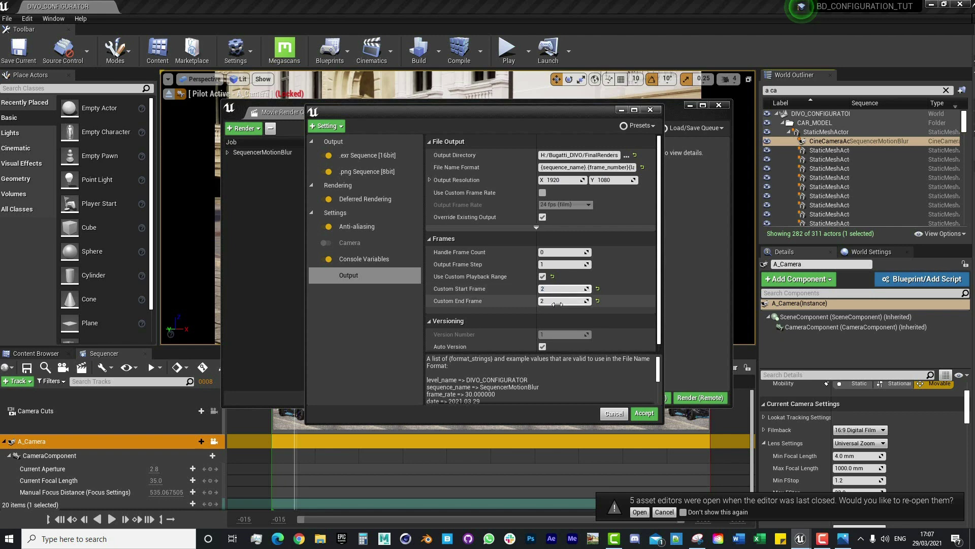
{"action": "left_click", "coordinate": [558, 303]}
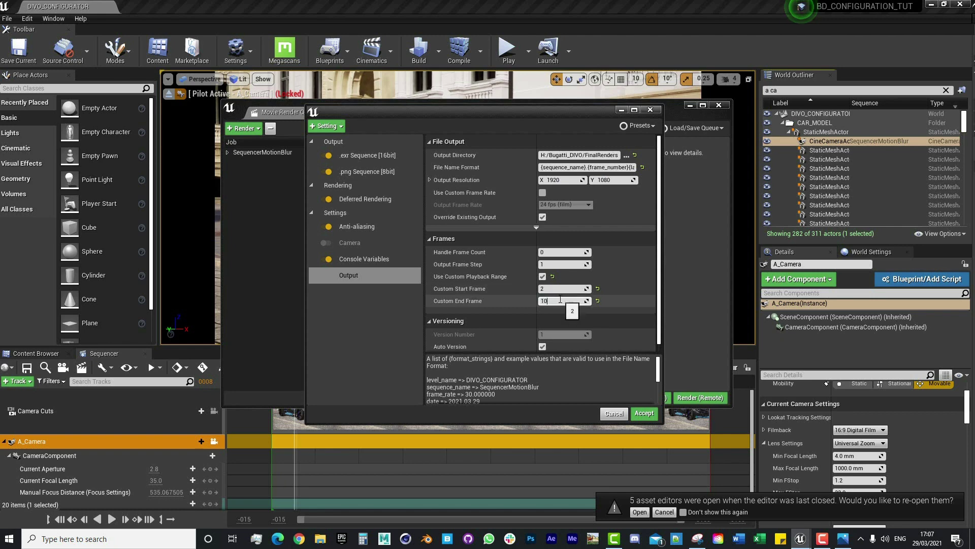
{"action": "key", "text": "Return"}
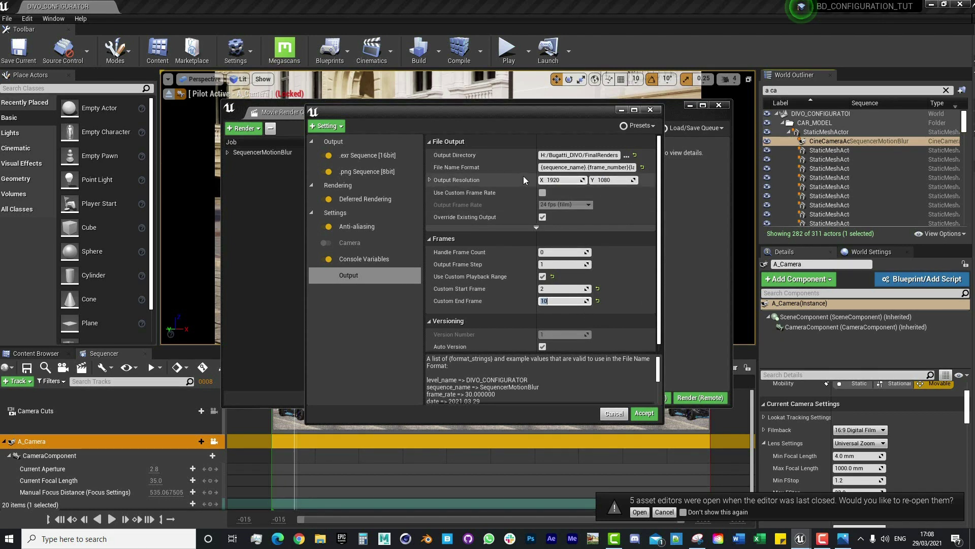
{"action": "scroll", "coordinate": [581, 277], "scroll_direction": "down", "scroll_amount": 1}
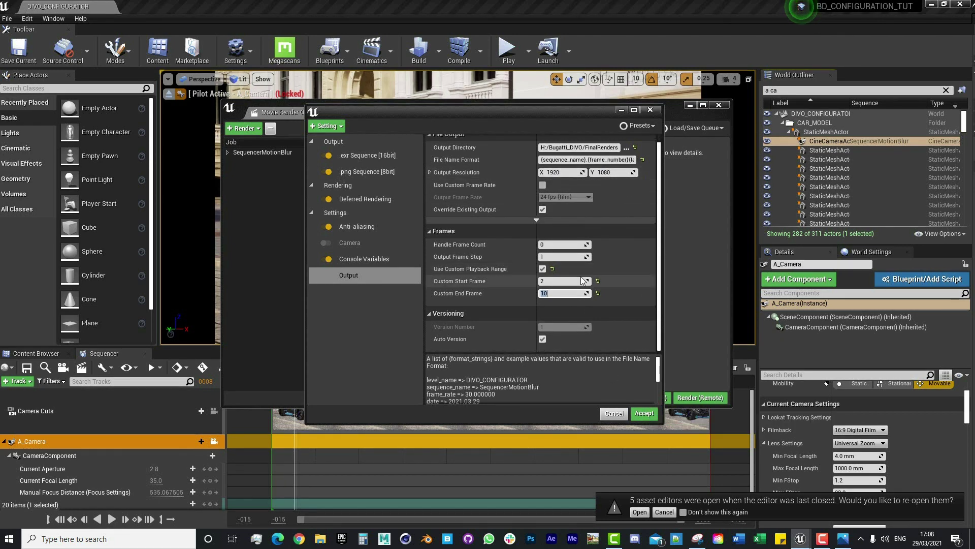
{"action": "left_click", "coordinate": [643, 412]}
- Start rendering the SequencerMotionBlur job locally
{"action": "left_click_drag", "start_coordinate": [467, 112], "coordinate": [621, 96]}
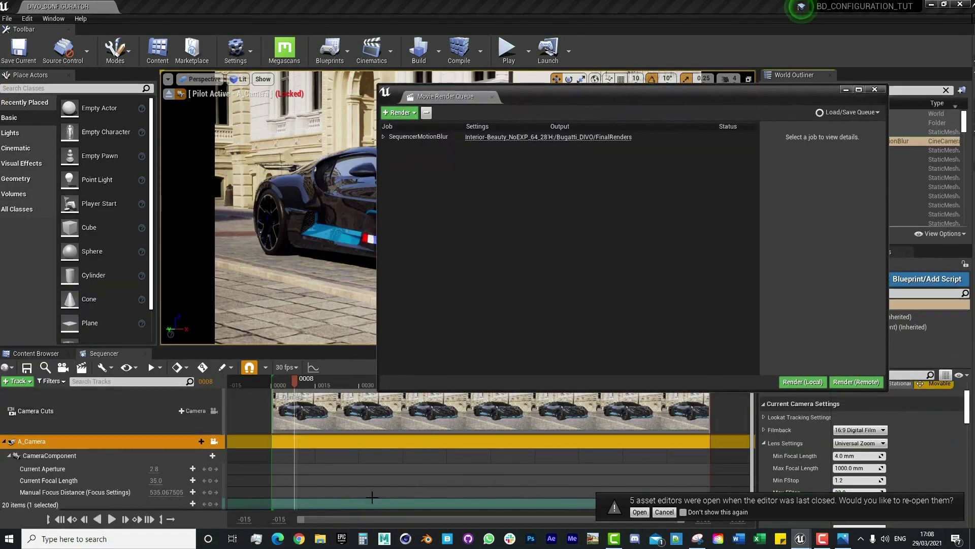
{"action": "left_click", "coordinate": [801, 382]}
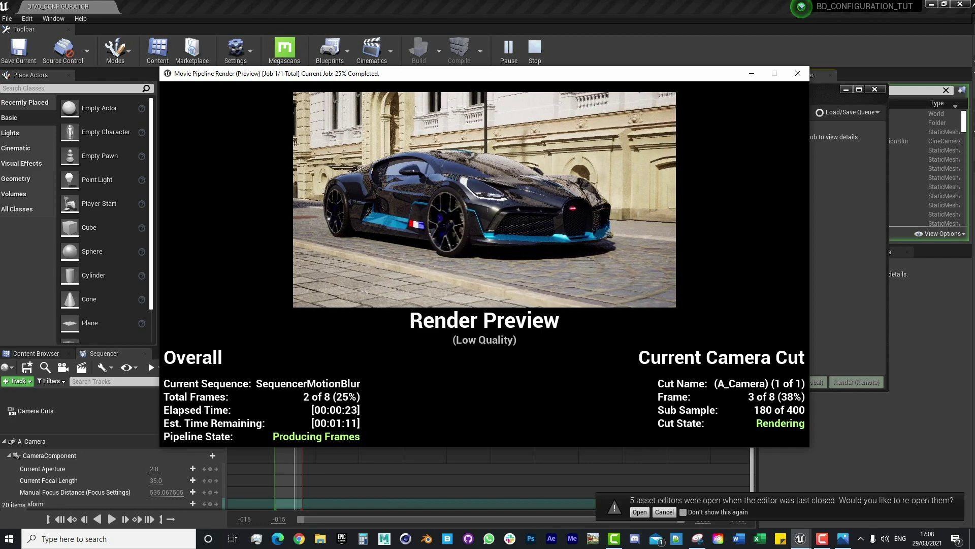
{"action": "key", "text": "Escape"}
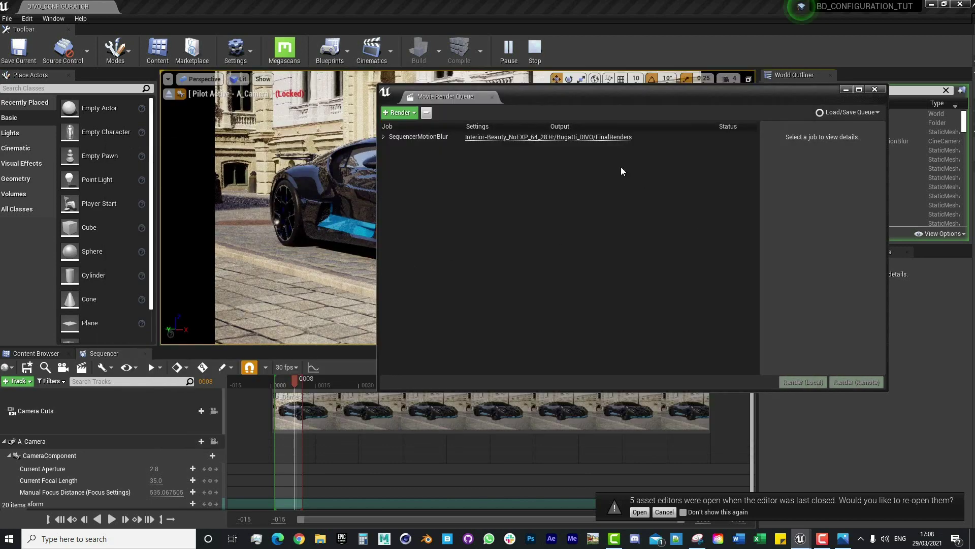
- Open the FinalRenders output folder and compare the rendered PNG frames 0003 and 0002 in Photos
{"action": "left_click", "coordinate": [608, 137]}
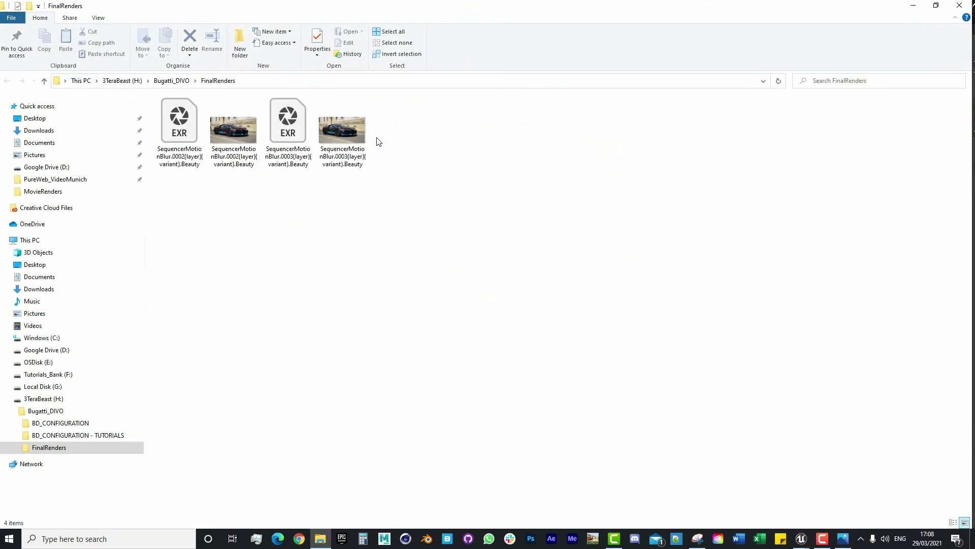
{"action": "double_click", "coordinate": [348, 134]}
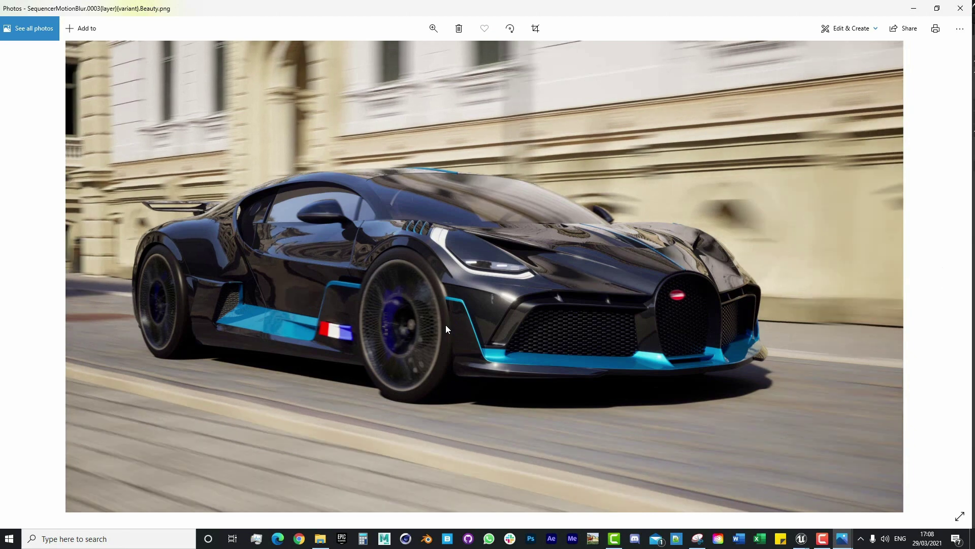
{"action": "key", "text": "Left"}
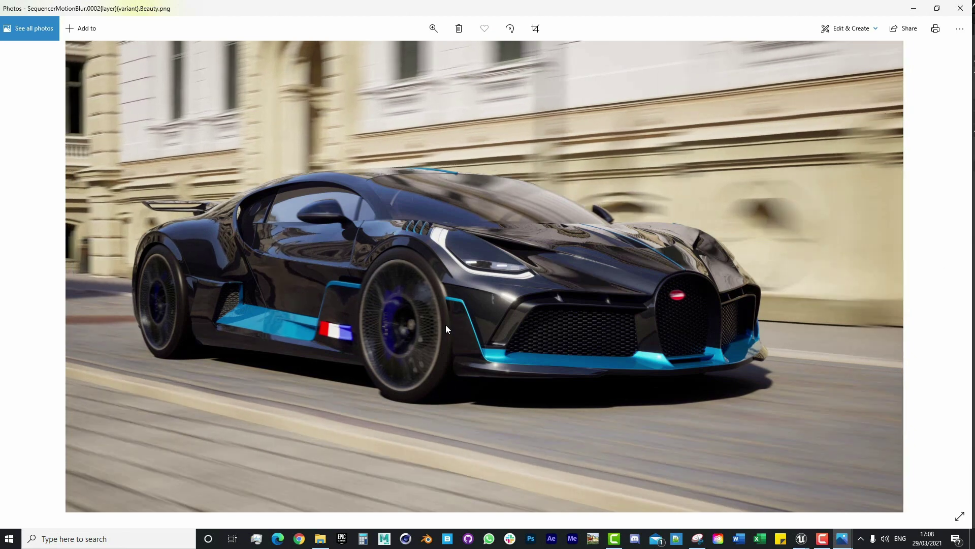
{"action": "key", "text": "Right"}
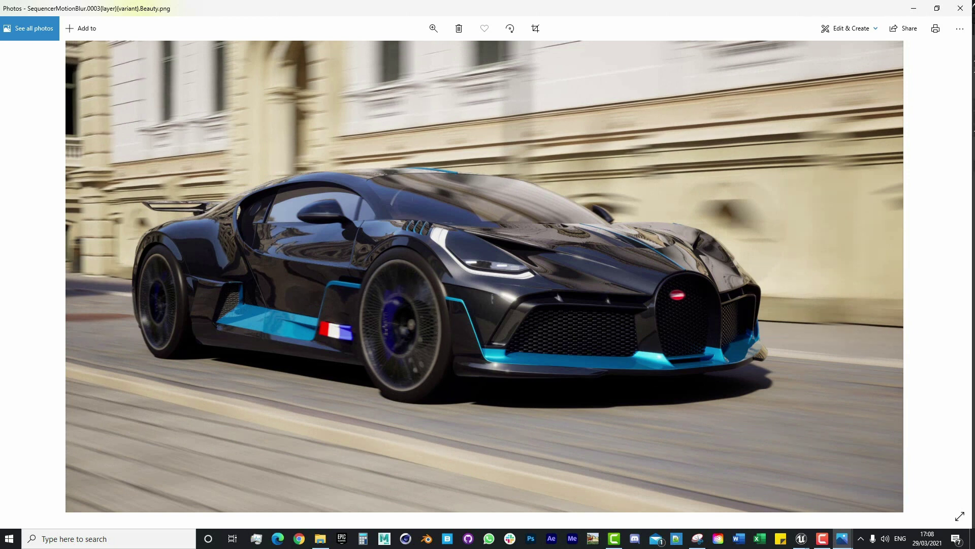
- Return to the Movie Pipeline Render preview and stop the running render
{"action": "key", "text": "alt+Tab"}
{"action": "left_click", "coordinate": [672, 224]}
{"action": "key", "text": "alt+Tab"}
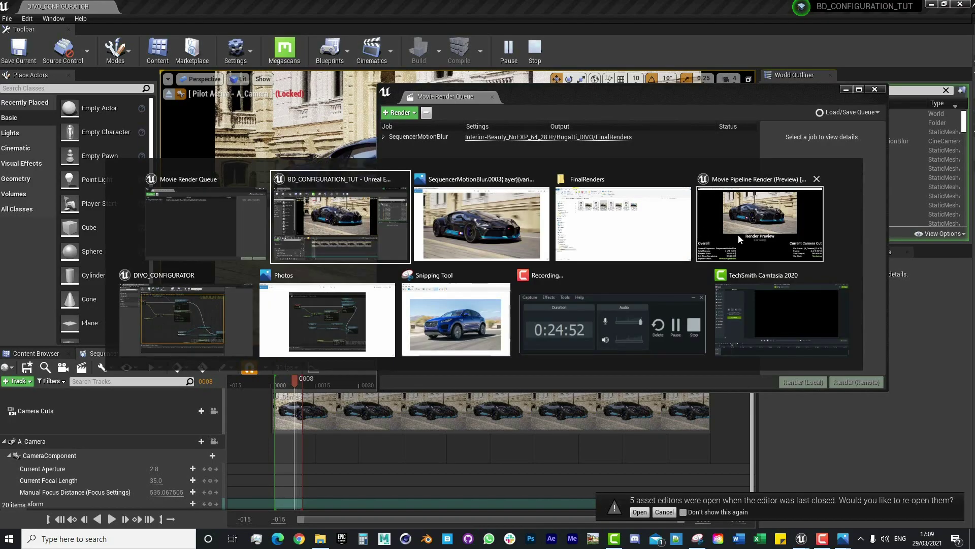
{"action": "left_click", "coordinate": [738, 234]}
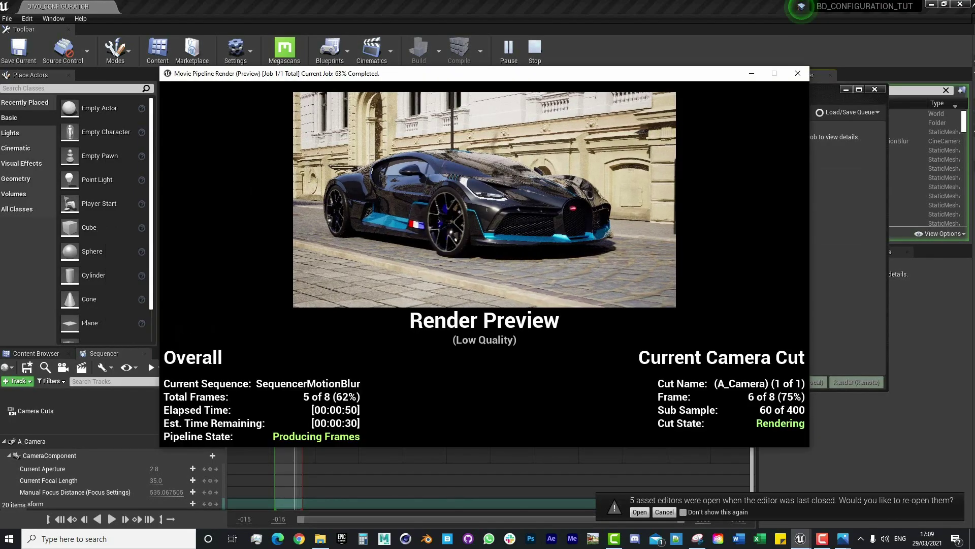
{"action": "key", "text": "Escape"}
- Switch to the DIVO_CONFIGURATOR level blueprint and inspect the default value of the Drive variable
{"action": "key", "text": "alt+Tab"}
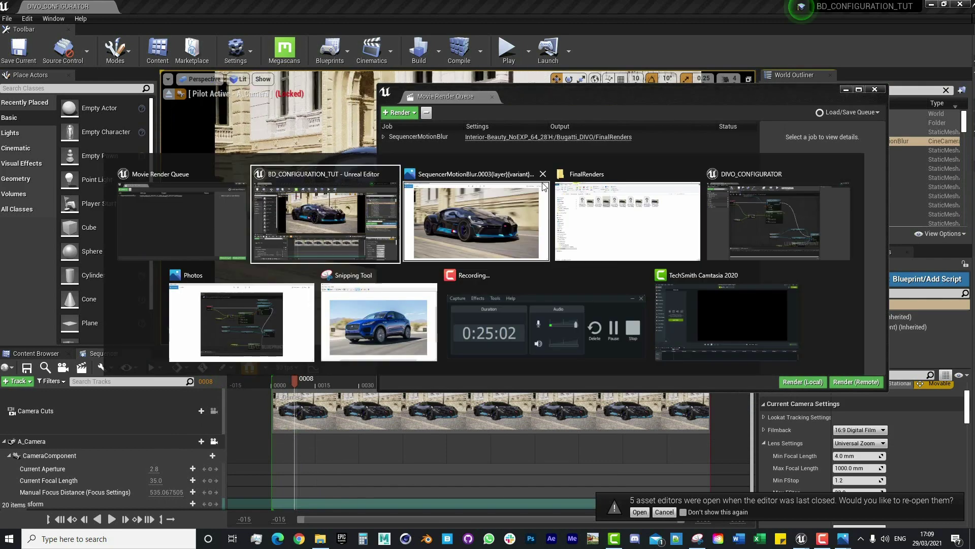
{"action": "key", "text": "alt+Tab"}
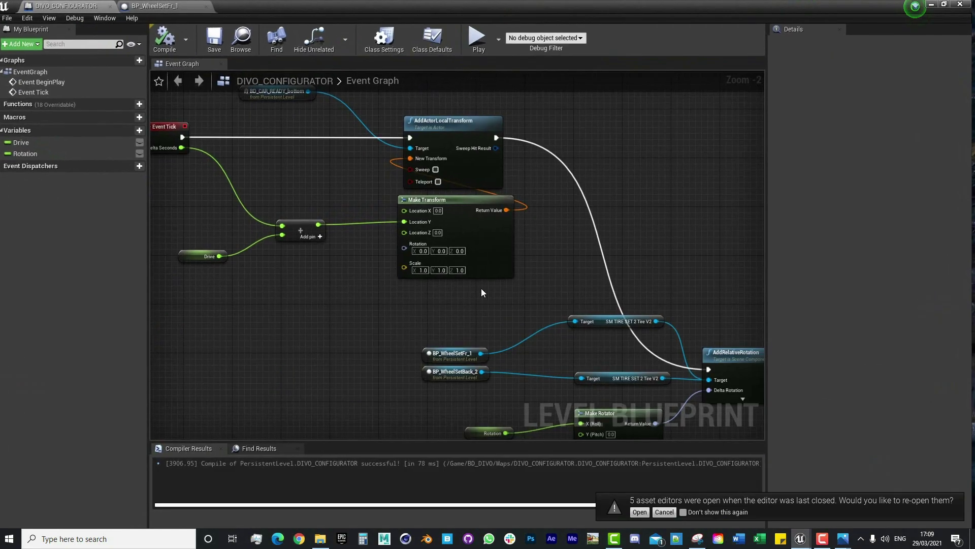
{"action": "right_click_drag", "start_coordinate": [317, 265], "coordinate": [441, 293]}
{"action": "scroll", "coordinate": [359, 290], "scroll_direction": "up", "scroll_amount": 2}
{"action": "left_click", "coordinate": [319, 290]}
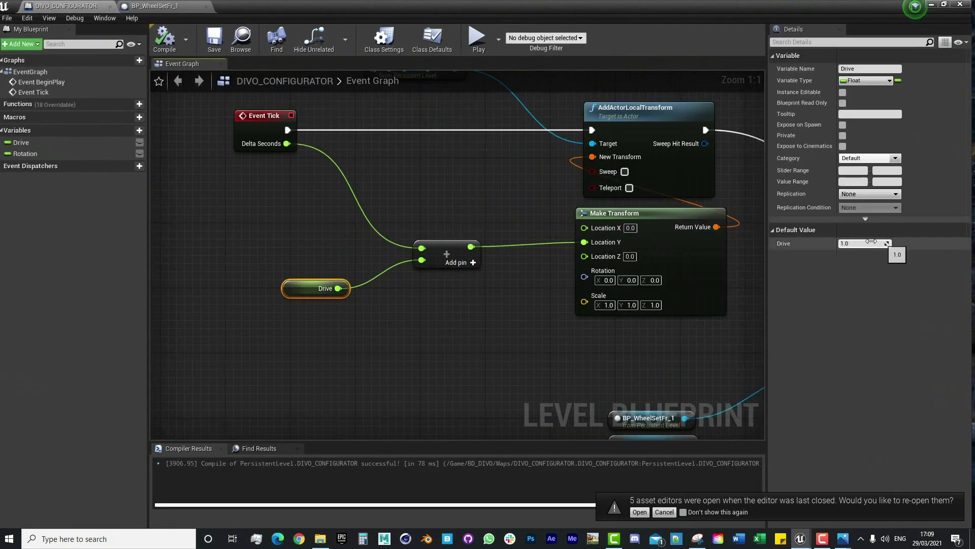
- Inspect the default value of the Rotation variable that feeds the Make Rotator node for the wheels
{"action": "right_click_drag", "start_coordinate": [361, 385], "coordinate": [220, 286]}
{"action": "right_click_drag", "start_coordinate": [512, 349], "coordinate": [413, 216]}
{"action": "scroll", "coordinate": [412, 214], "scroll_direction": "down", "scroll_amount": 2}
{"action": "scroll", "coordinate": [412, 211], "scroll_direction": "up", "scroll_amount": 2}
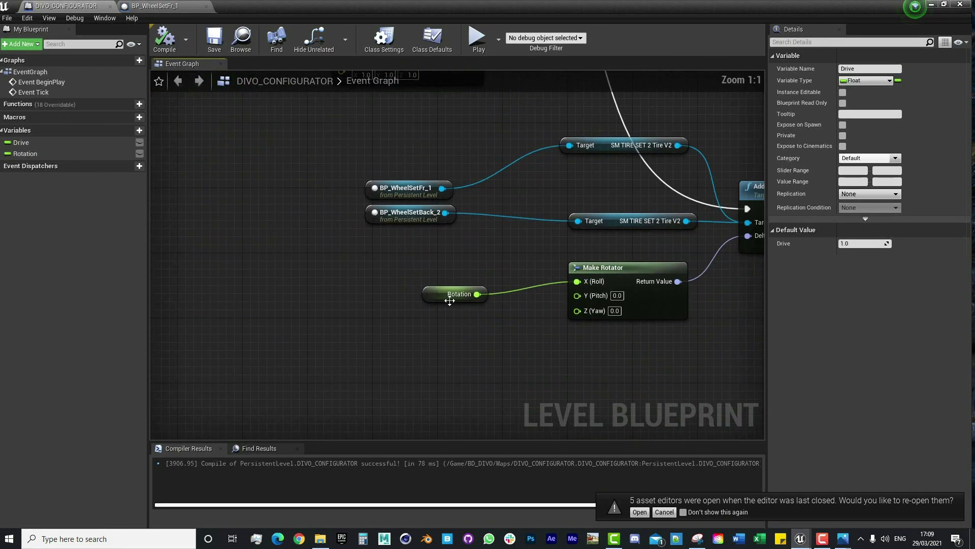
{"action": "left_click", "coordinate": [450, 299]}
{"action": "right_click_drag", "start_coordinate": [534, 315], "coordinate": [434, 318]}
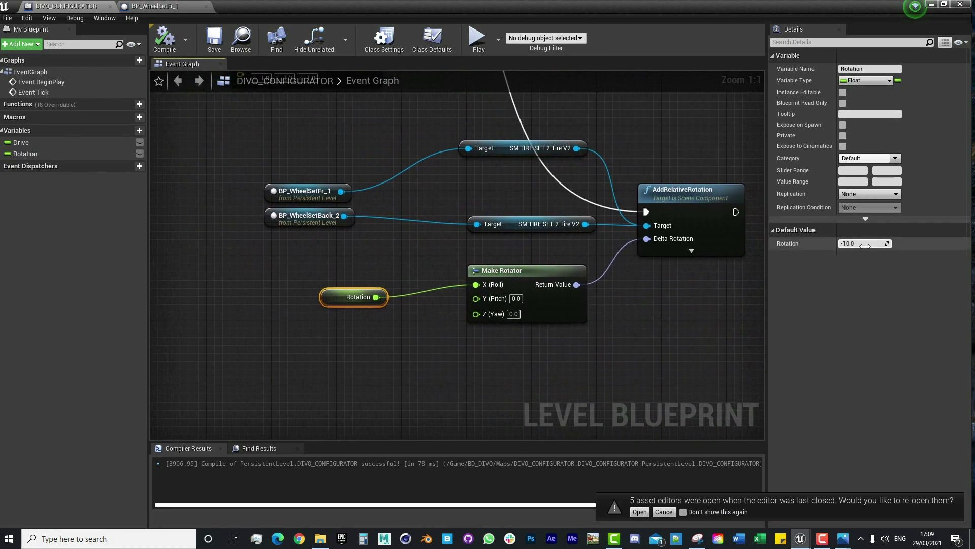
{"action": "left_click", "coordinate": [859, 244]}
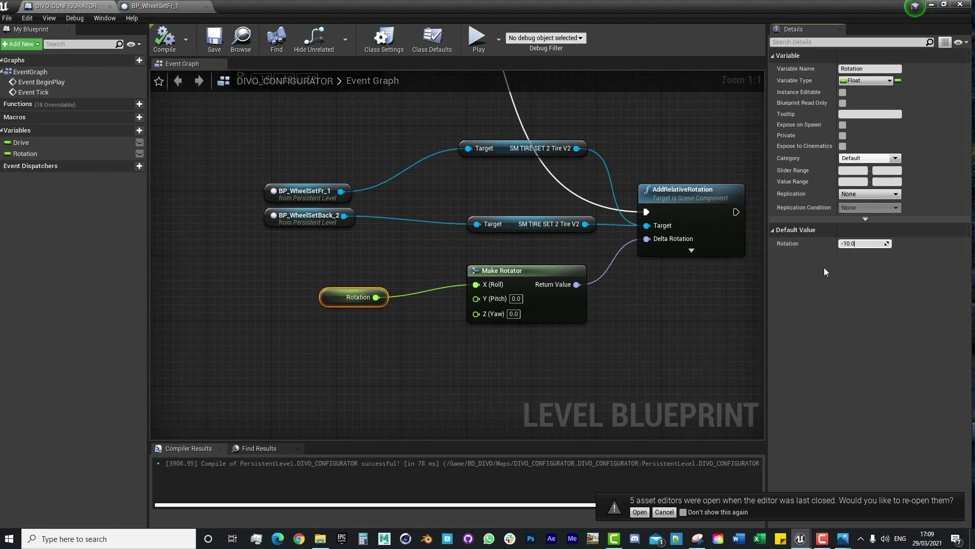
{"action": "left_click", "coordinate": [524, 334]}
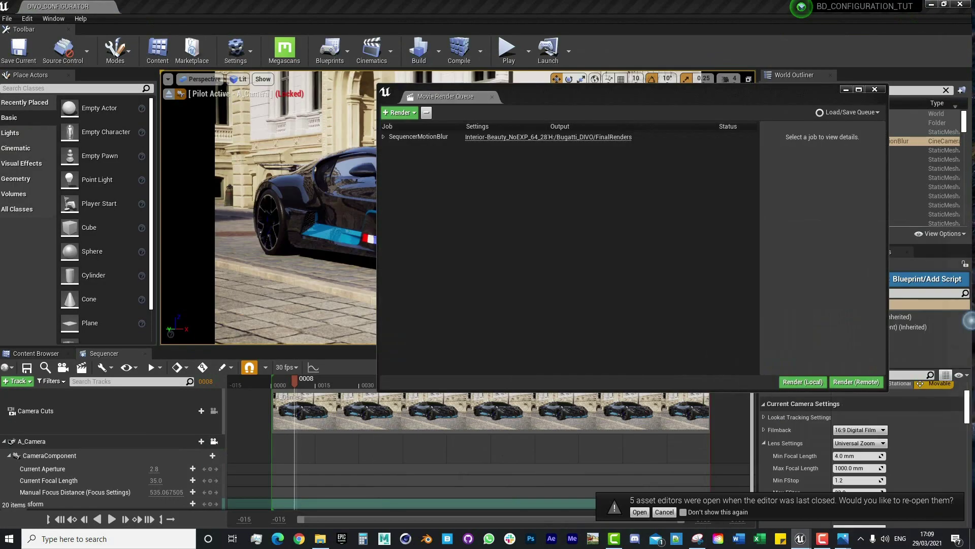
- Reopen the render job's anti-aliasing settings at the Spatial Sample Count
{"action": "left_click", "coordinate": [496, 137]}
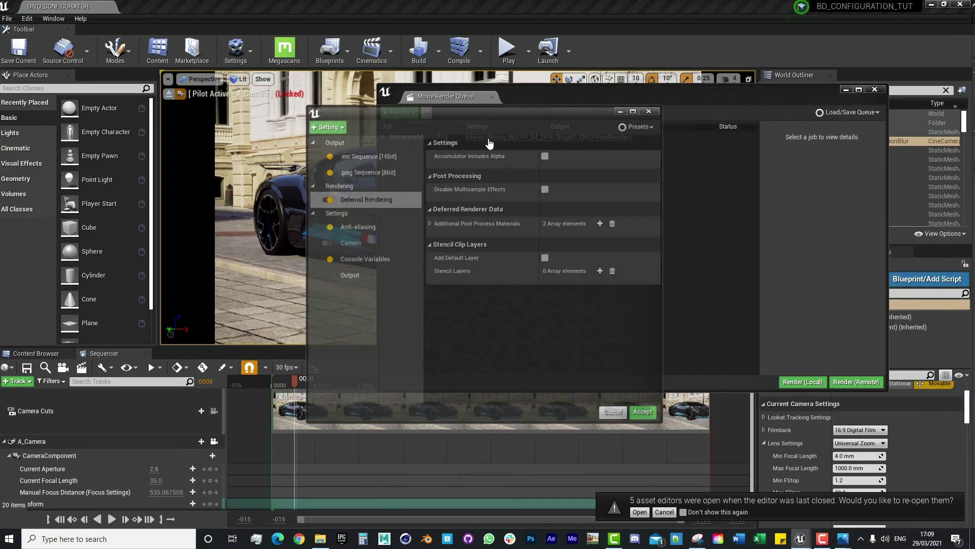
{"action": "left_click", "coordinate": [357, 226]}
{"action": "left_click", "coordinate": [569, 156]}
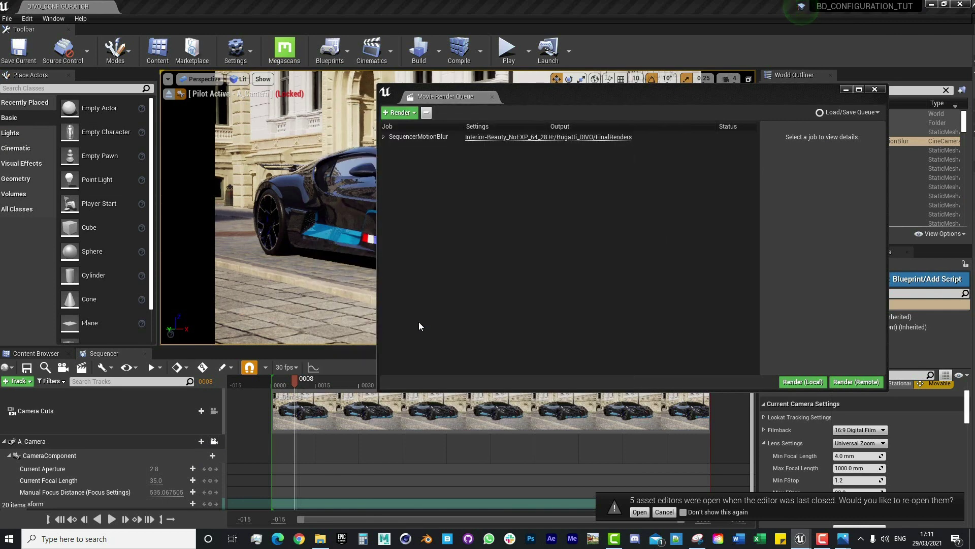
- Switch to the FinalRenders folder in File Explorer and delete all the previously rendered SequencerMotionBlur frames
{"action": "key", "text": "alt+Tab"}
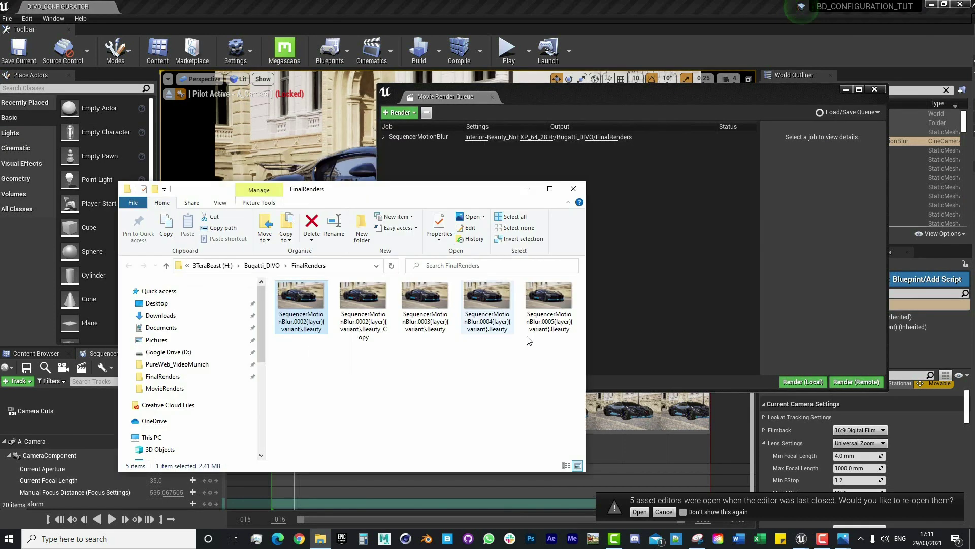
{"action": "left_click_drag", "start_coordinate": [571, 381], "coordinate": [339, 317]}
{"action": "key", "text": "Delete"}
- Return to the DIVO_CONFIGURATOR level blueprint and set the Rotation variable's default value to -15.0
{"action": "left_click", "coordinate": [801, 538]}
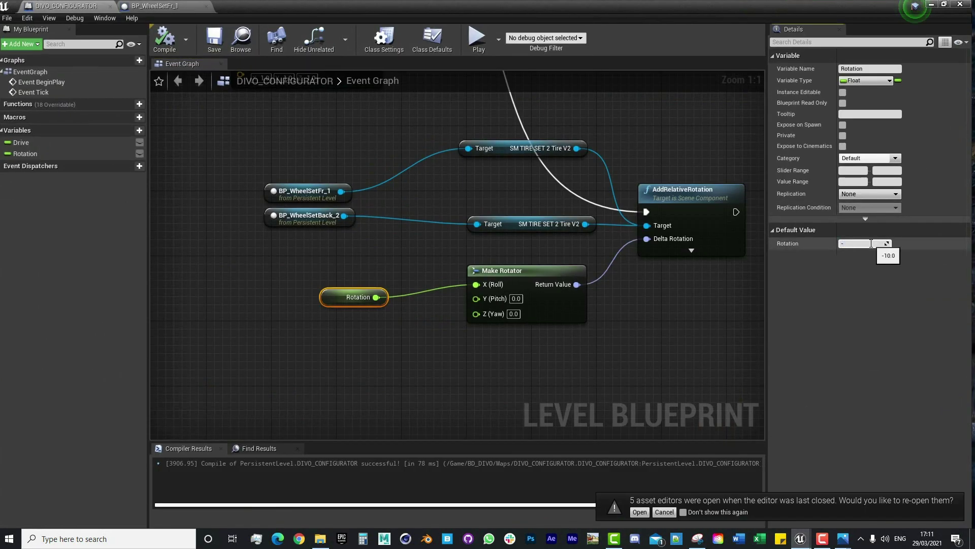
{"action": "left_click", "coordinate": [871, 243]}
{"action": "type", "text": "-15.0"}
{"action": "key", "text": "Return"}
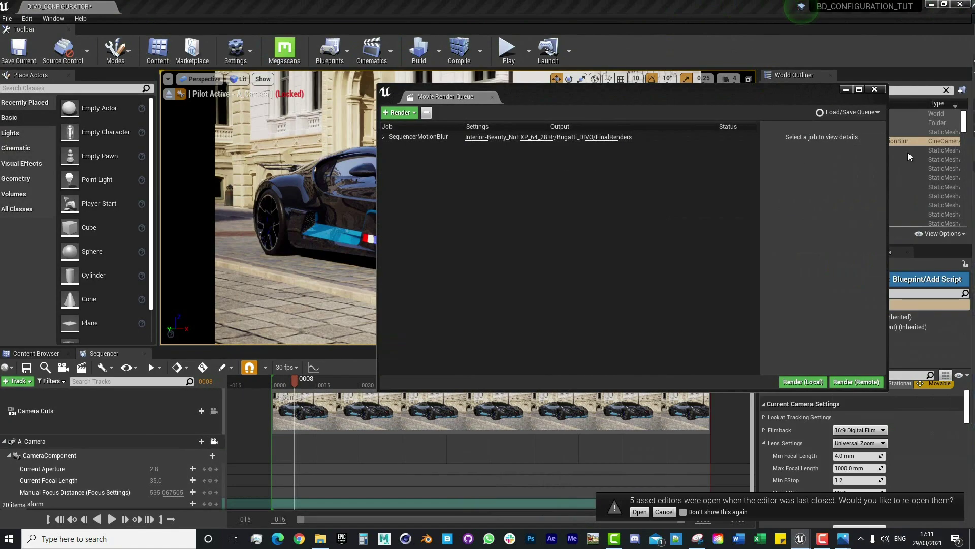
- Render the SequencerMotionBlur job locally, examine the wheel blur in rendered frame 0002, and stop the render
{"action": "left_click", "coordinate": [803, 382]}
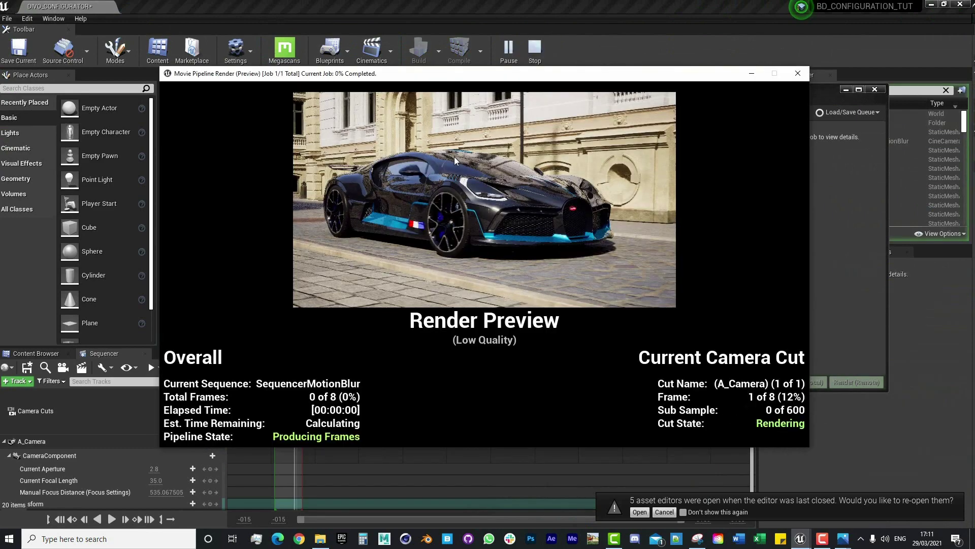
{"action": "key", "text": "alt+Tab"}
{"action": "key", "text": "Tab"}
{"action": "key", "text": "Tab"}
{"action": "key", "text": "Tab"}
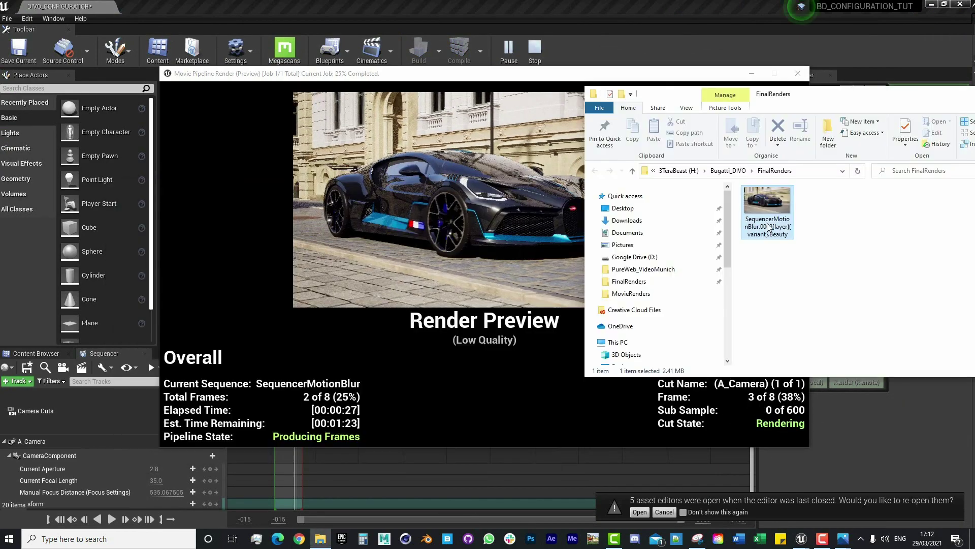
{"action": "double_click", "coordinate": [767, 223]}
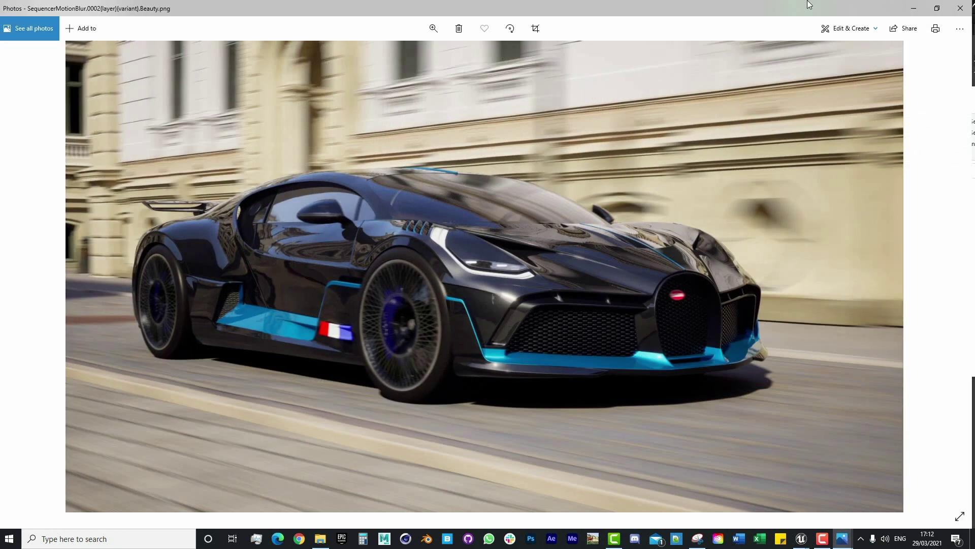
{"action": "left_click", "coordinate": [958, 10]}
{"action": "left_click", "coordinate": [399, 232]}
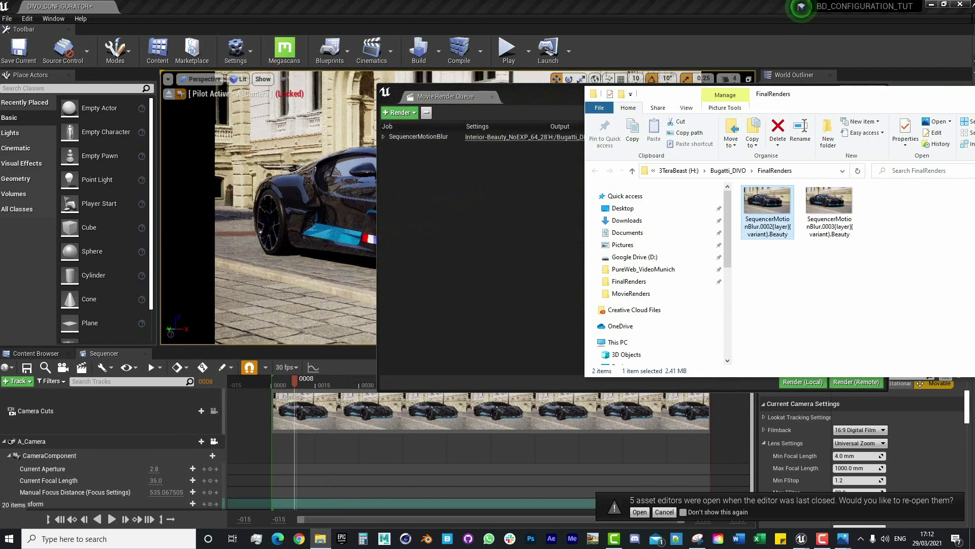
- Reopen the Rotation variable's default value in the level blueprint for editing, and start another local render of the queued job
{"action": "key", "text": "alt+Tab"}
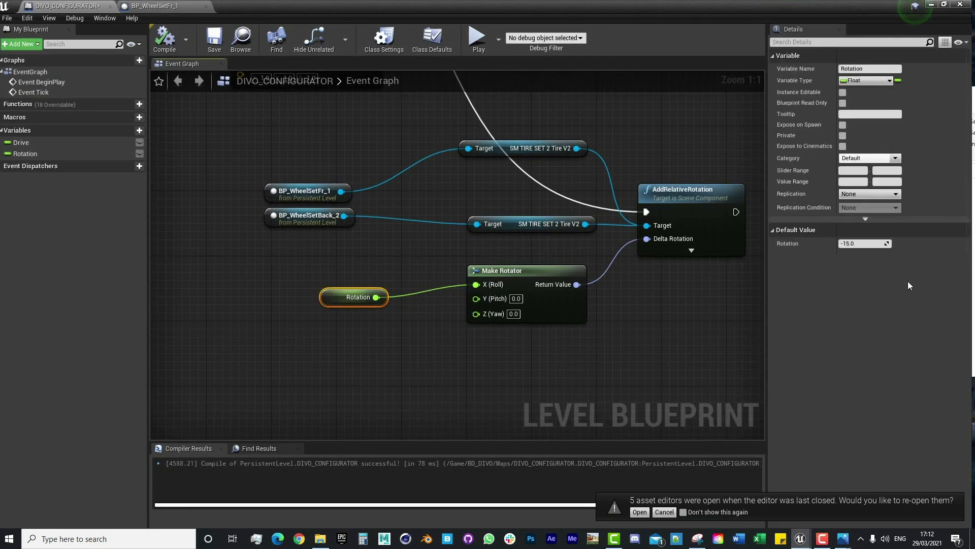
{"action": "left_click", "coordinate": [851, 247]}
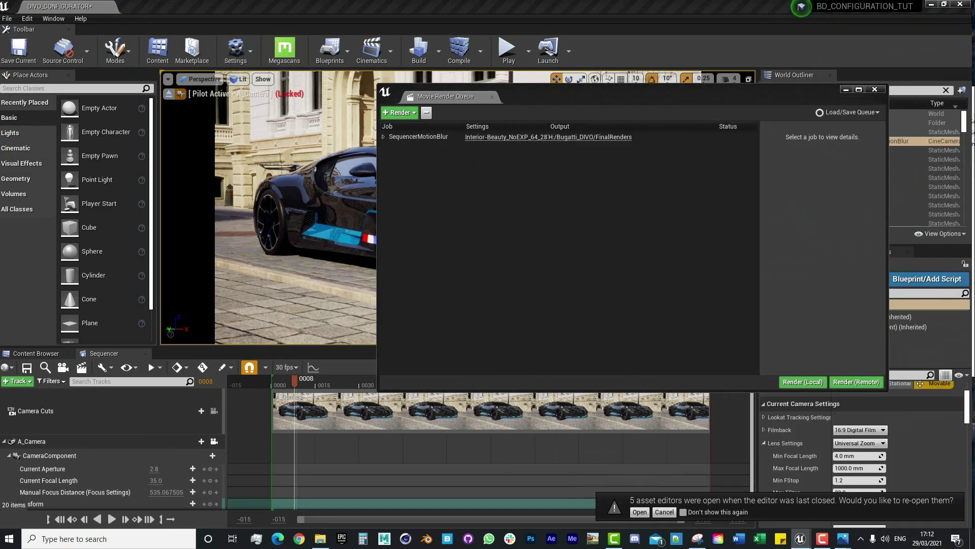
{"action": "left_click", "coordinate": [805, 385]}
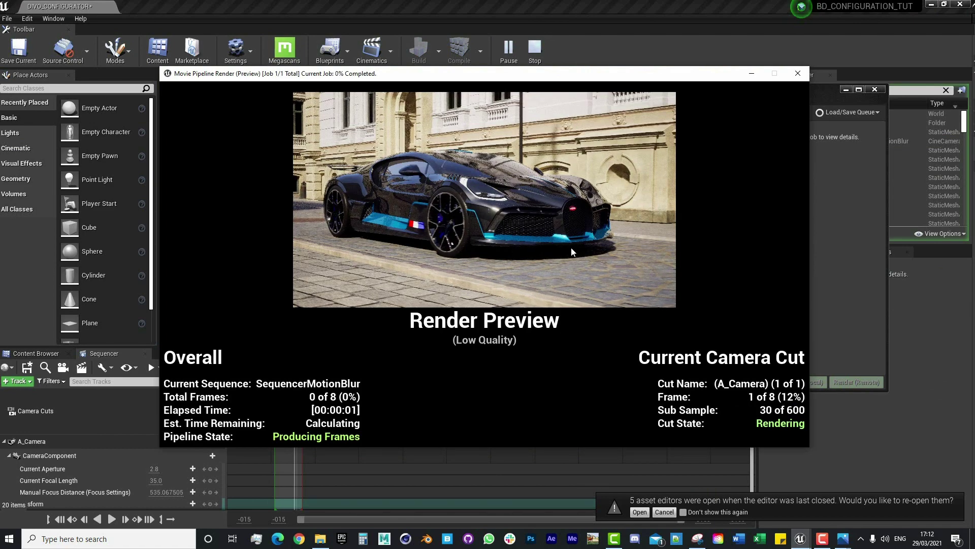
{"action": "key", "text": "alt+Tab"}
{"action": "left_click", "coordinate": [736, 244]}
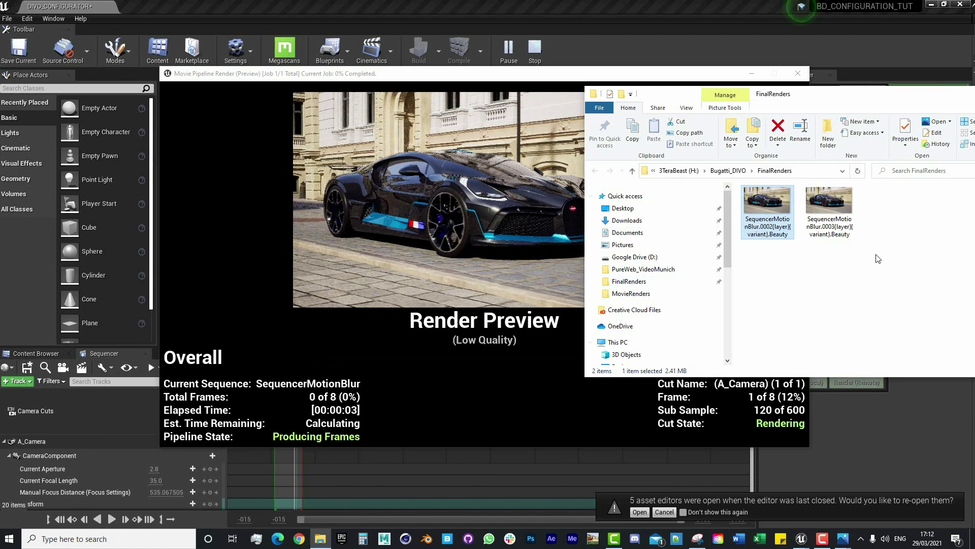
{"action": "left_click", "coordinate": [404, 235]}
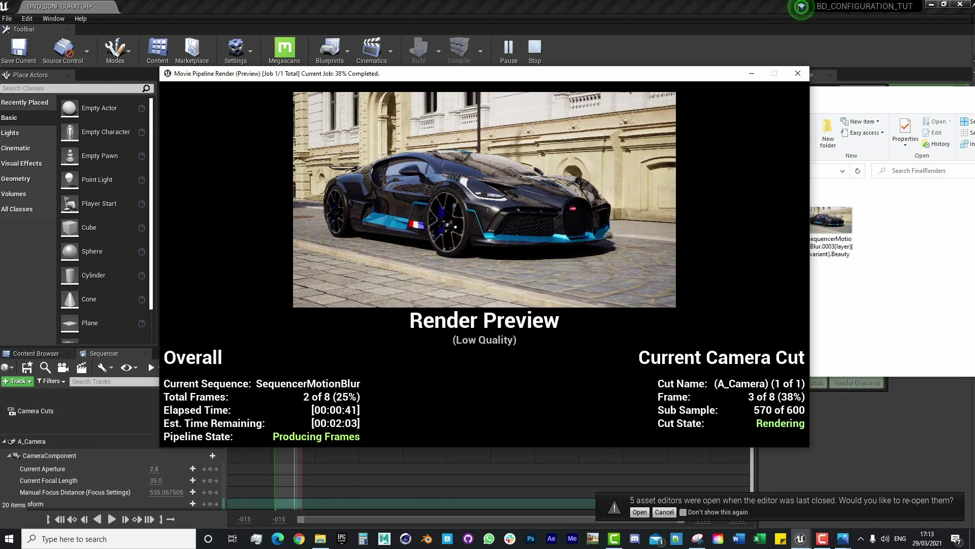
- Examine the wheel blur in rendered frame 0003 from the FinalRenders folder, and return to the render preview to stop it
{"action": "key", "text": "alt+Tab"}
{"action": "double_click", "coordinate": [827, 218]}
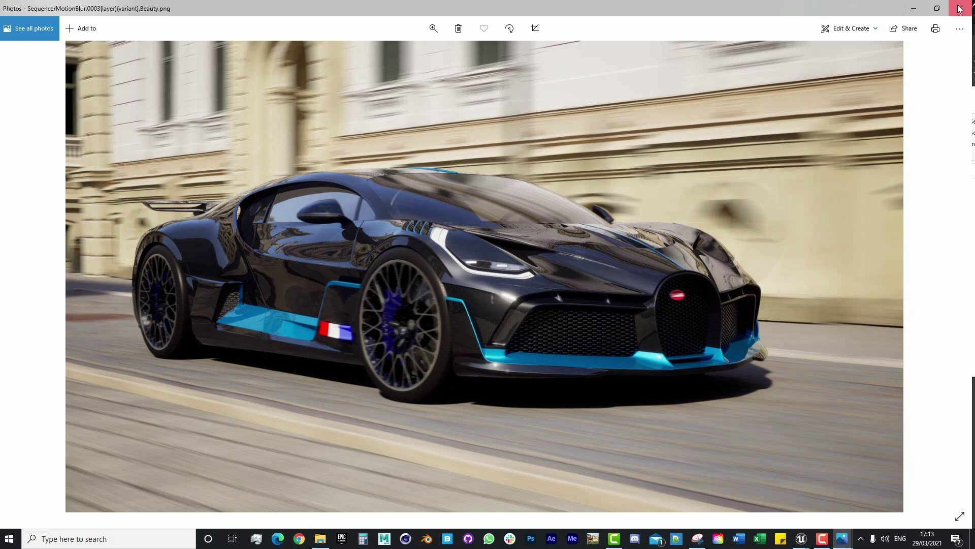
{"action": "key", "text": "alt+F4"}
{"action": "left_click", "coordinate": [421, 267]}
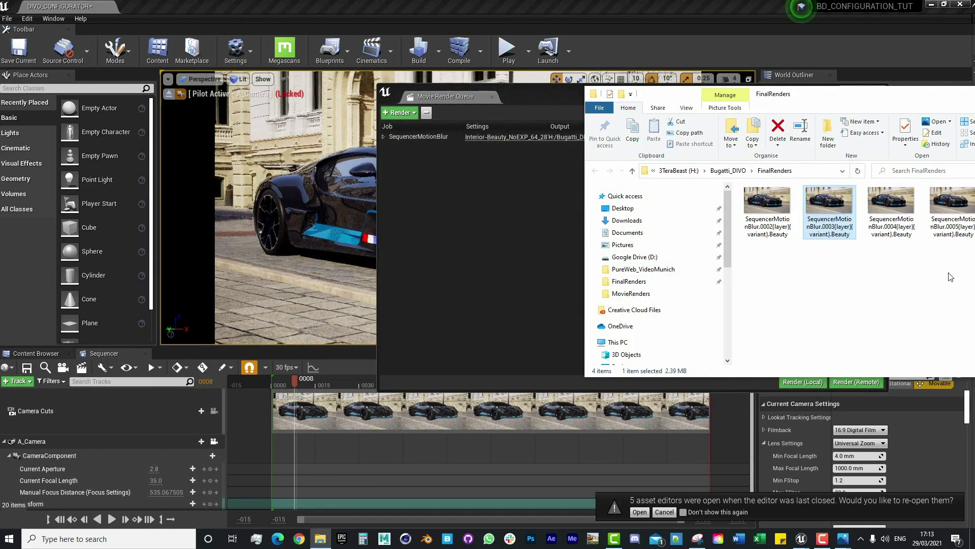
- Delete all frames in the FinalRenders folder and start a fresh local render of the SequencerMotionBlur job
{"action": "key", "text": "ctrl+a"}
{"action": "key", "text": "Delete"}
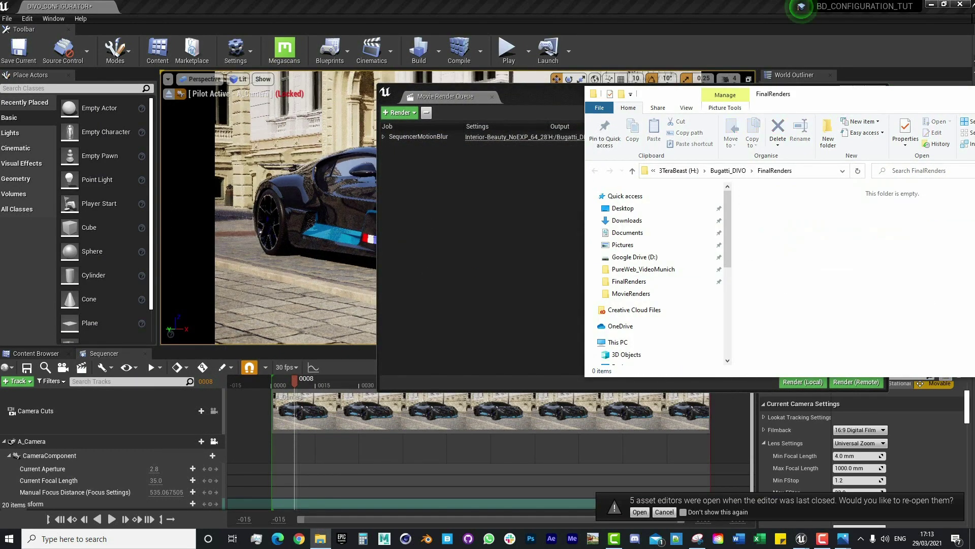
{"action": "key", "text": "alt+Tab"}
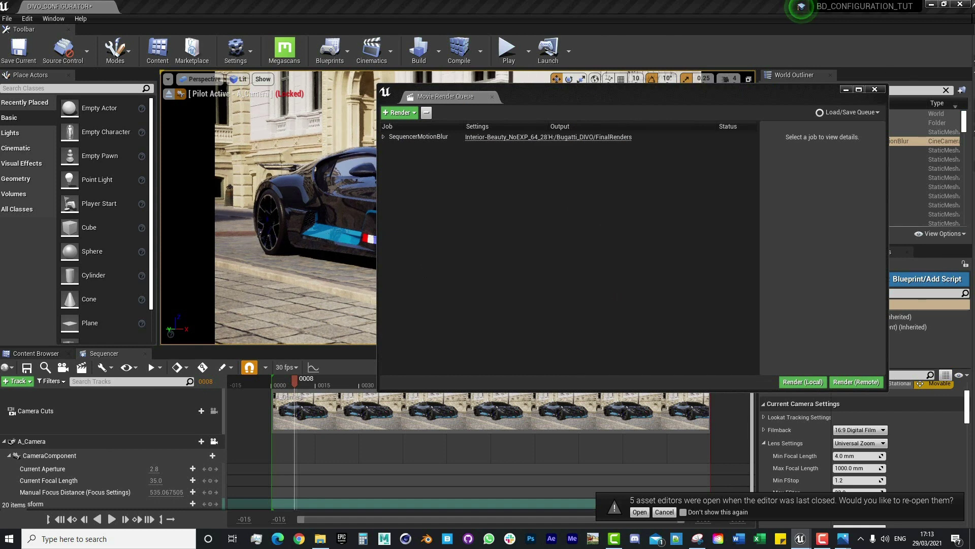
{"action": "left_click", "coordinate": [803, 382]}
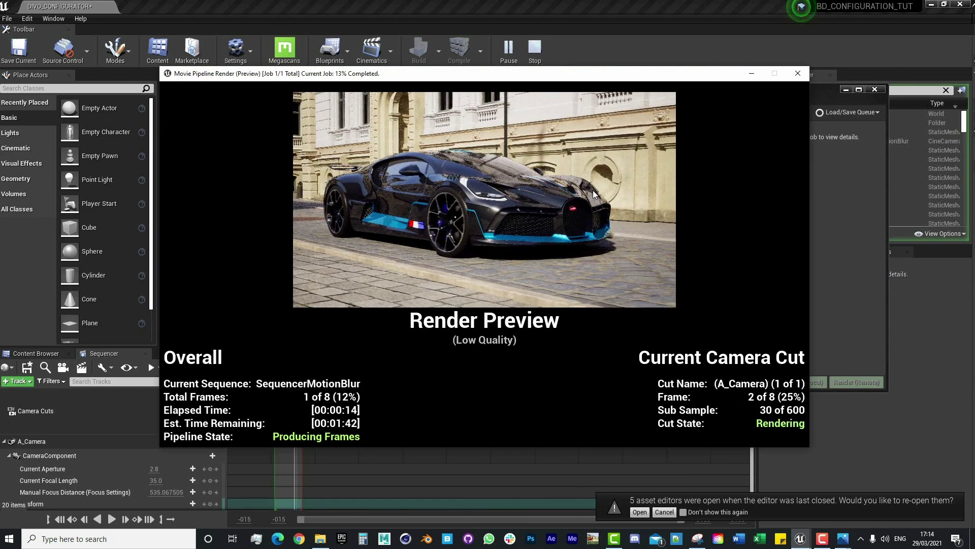
- Refresh the FinalRenders folder, examine the wheel spokes in frame 0002, and stop the running render
{"action": "key", "text": "alt+Tab"}
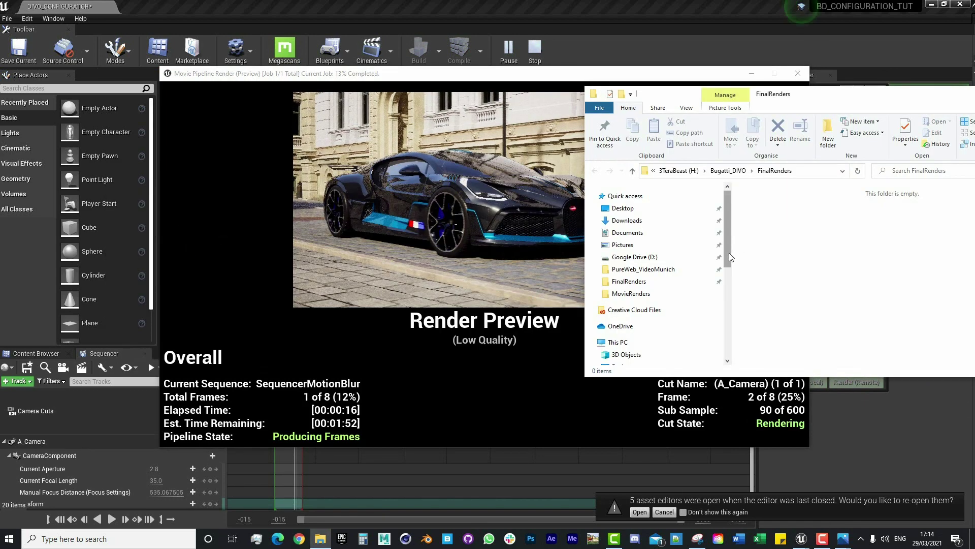
{"action": "left_click_drag", "start_coordinate": [797, 97], "coordinate": [157, 81]}
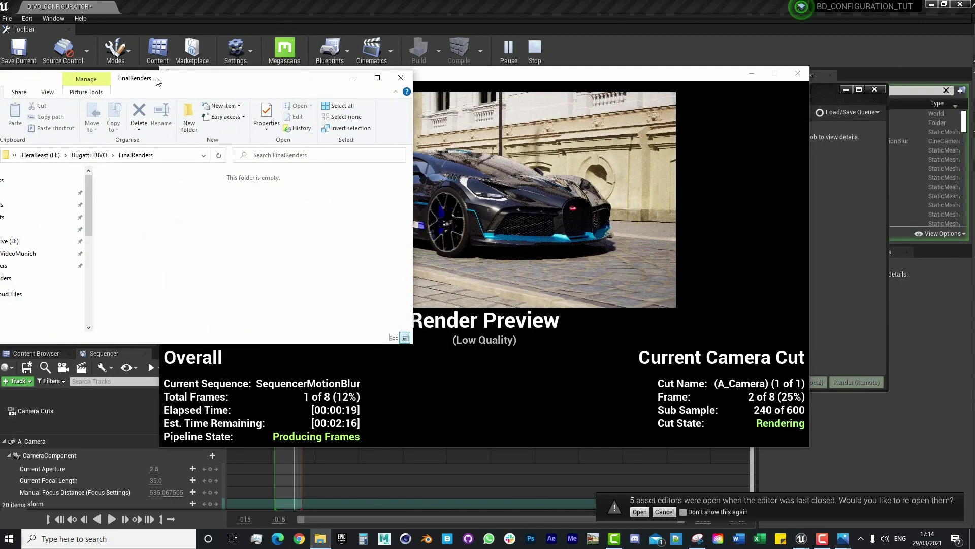
{"action": "right_click", "coordinate": [184, 217]}
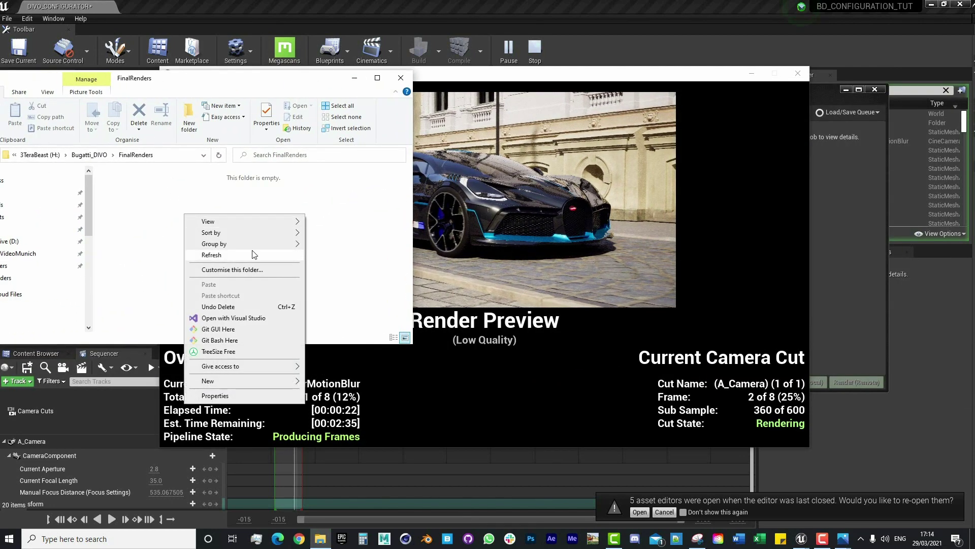
{"action": "left_click", "coordinate": [253, 255]}
{"action": "double_click", "coordinate": [129, 208]}
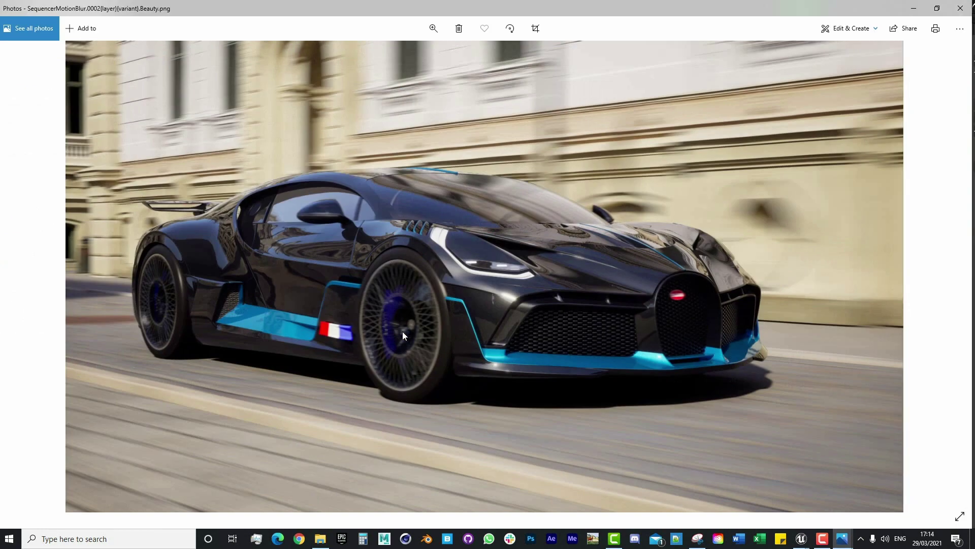
{"action": "left_click", "coordinate": [960, 8]}
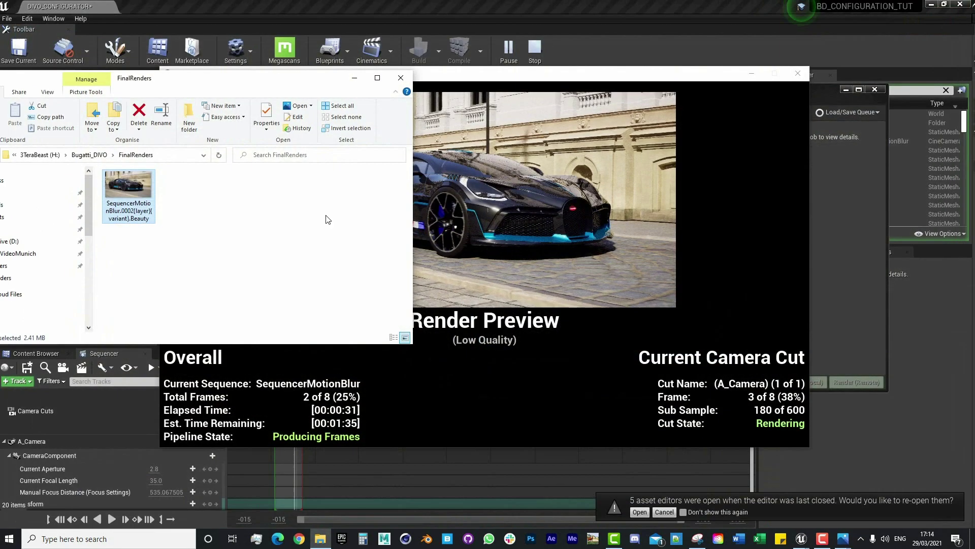
{"action": "left_click", "coordinate": [665, 318]}
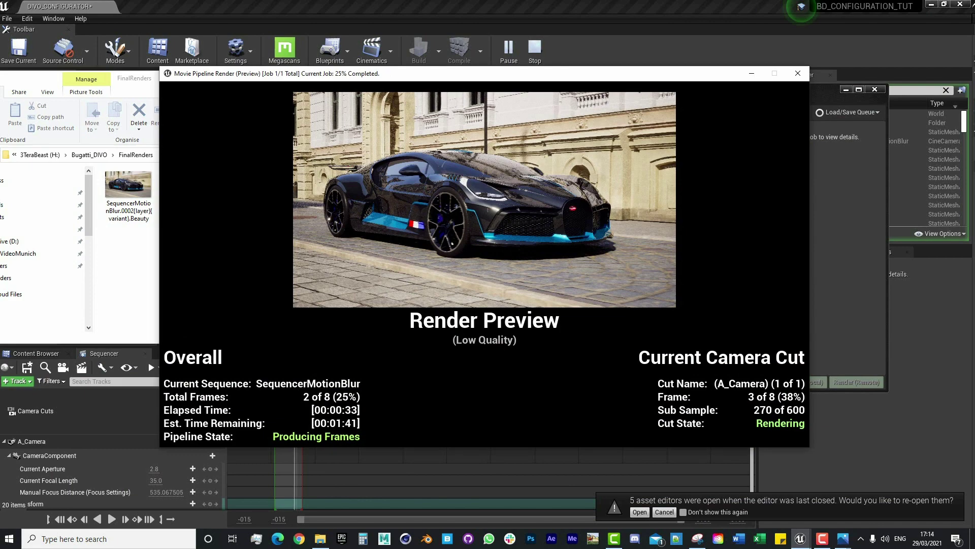
{"action": "key", "text": "Escape"}
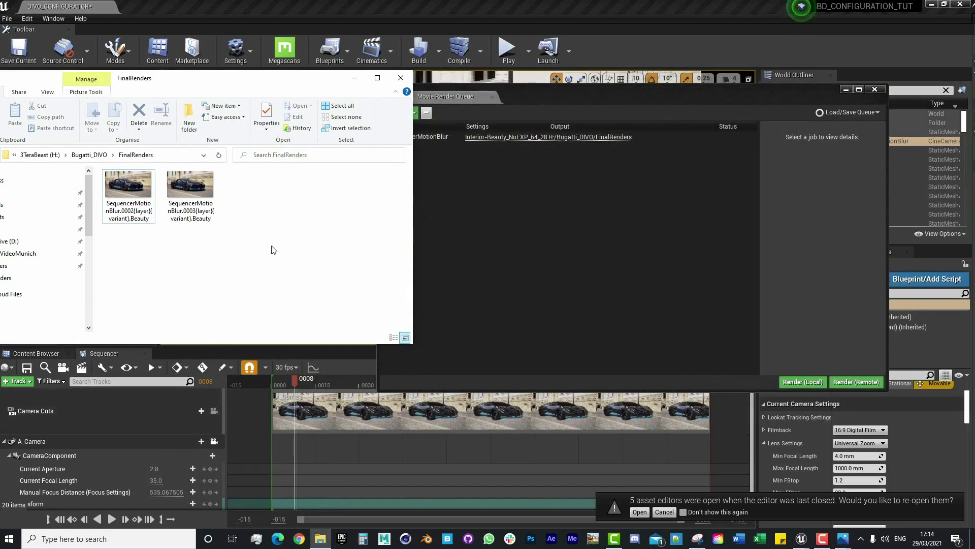
- Delete frames 0002 and 0003 from the FinalRenders folder and close its window
{"action": "left_click_drag", "start_coordinate": [293, 86], "coordinate": [464, 85]}
{"action": "left_click_drag", "start_coordinate": [470, 256], "coordinate": [305, 215]}
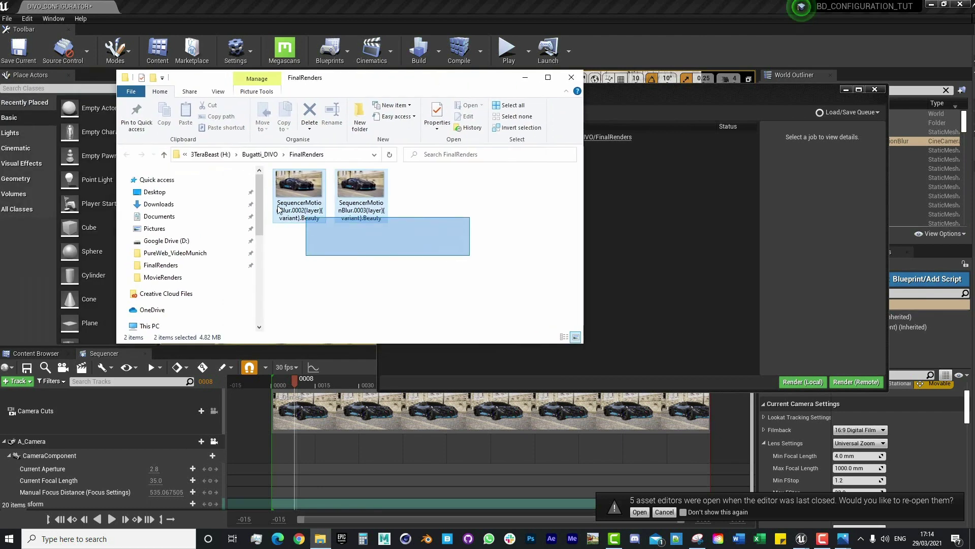
{"action": "key", "text": "Delete"}
{"action": "left_click", "coordinate": [571, 77]}
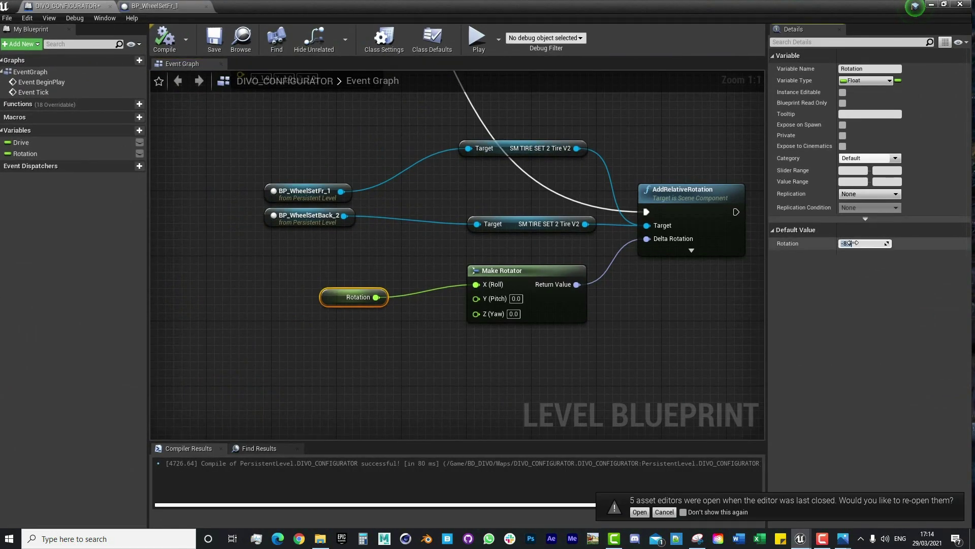
- Set the Rotation variable's default value to -9.5 and compile the level blueprint
{"action": "left_click", "coordinate": [853, 243]}
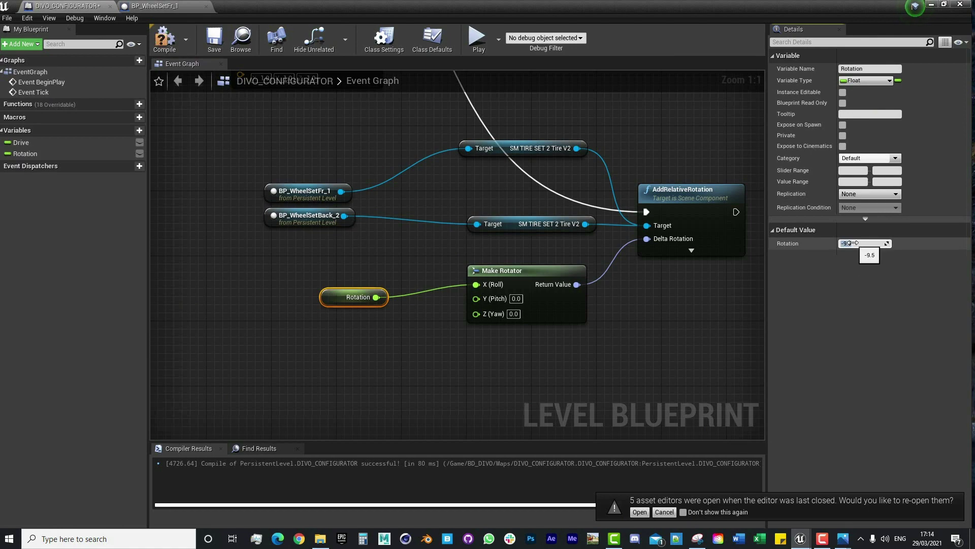
{"action": "type", "text": "-9.5"}
{"action": "left_click", "coordinate": [165, 38]}
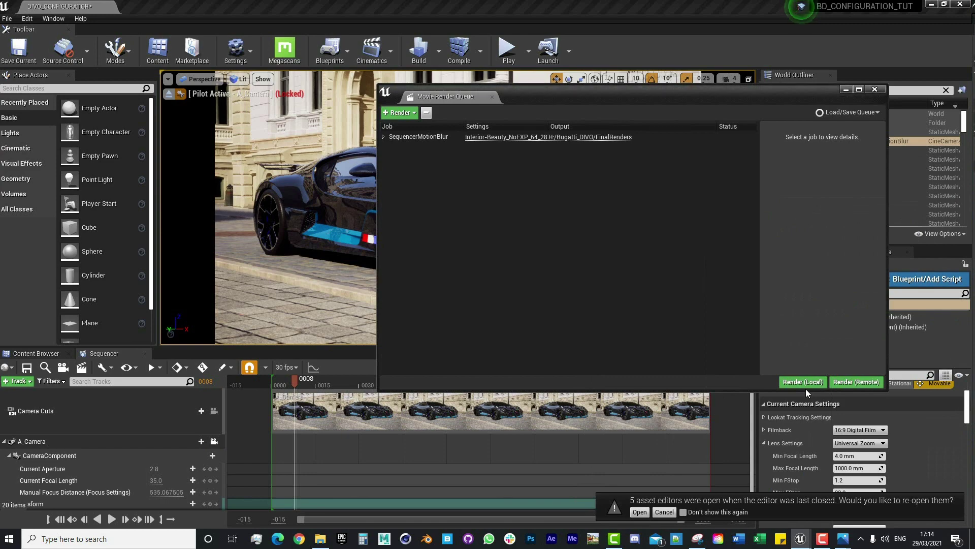
- Render the SequencerMotionBlur job locally and examine the wheel motion blur in rendered frame 0002
{"action": "left_click", "coordinate": [808, 382]}
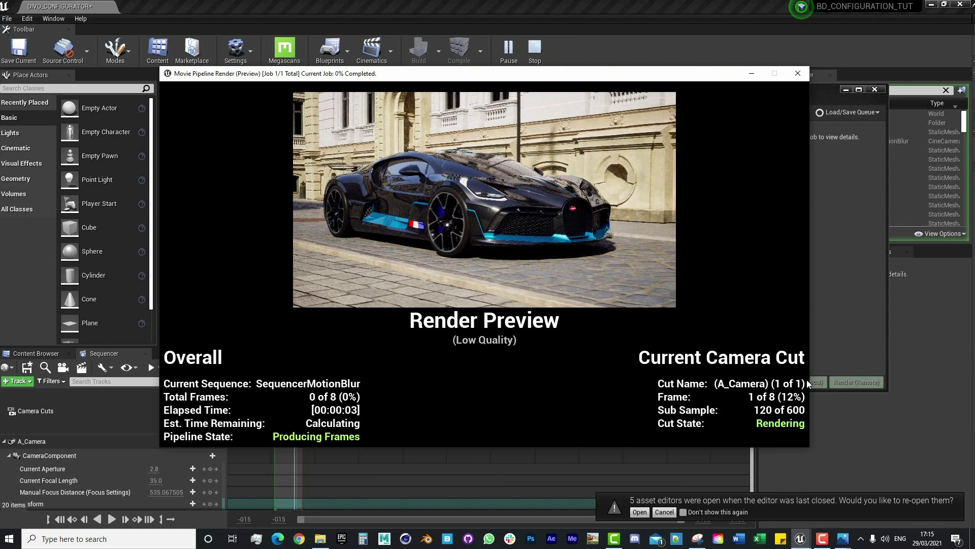
{"action": "key", "text": "alt+Tab"}
{"action": "key", "text": "Tab"}
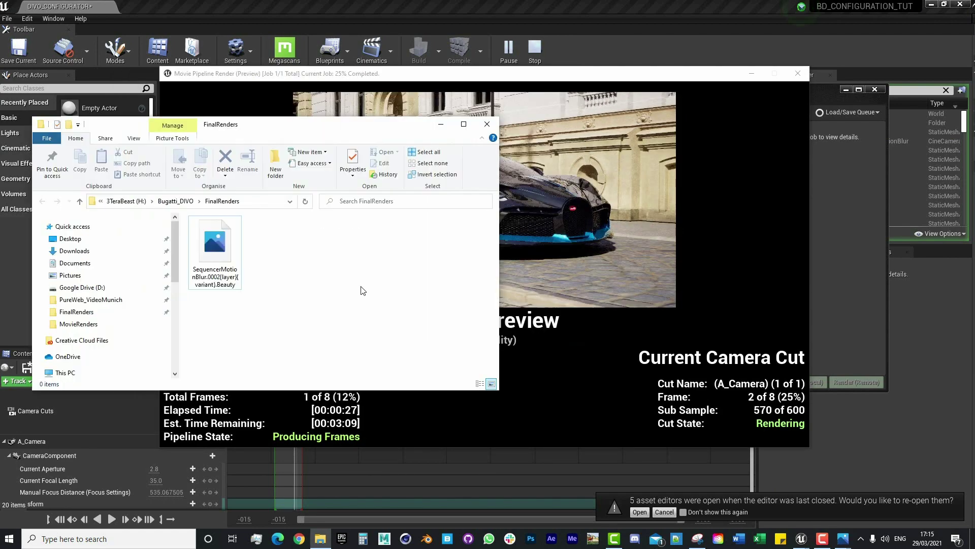
{"action": "left_click", "coordinate": [202, 241]}
{"action": "double_click", "coordinate": [203, 240]}
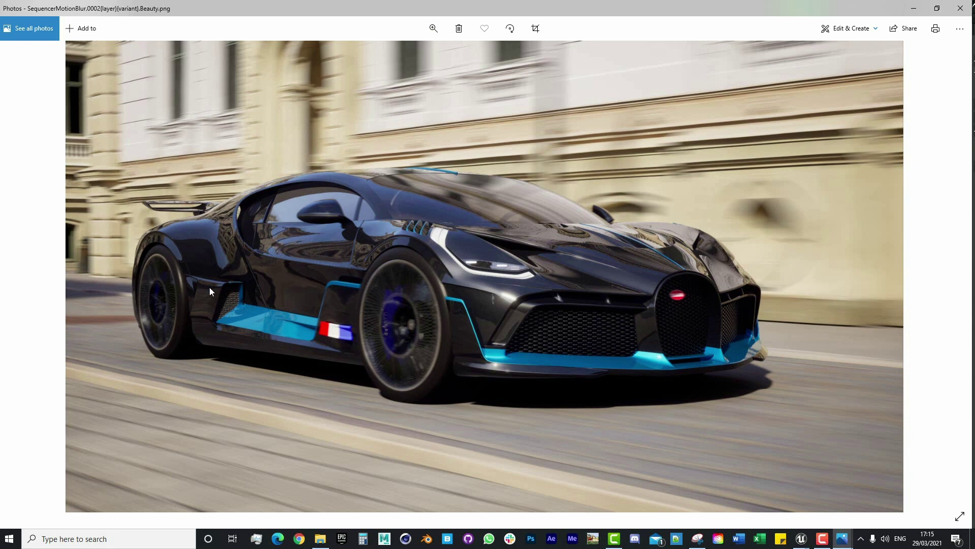
{"action": "left_click_drag", "start_coordinate": [567, 4], "coordinate": [572, 138]}
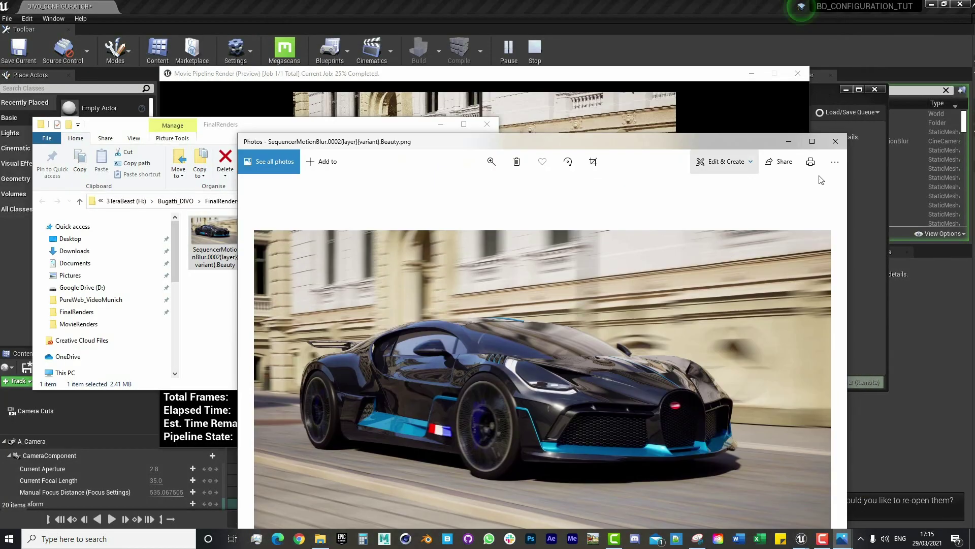
{"action": "left_click", "coordinate": [834, 143]}
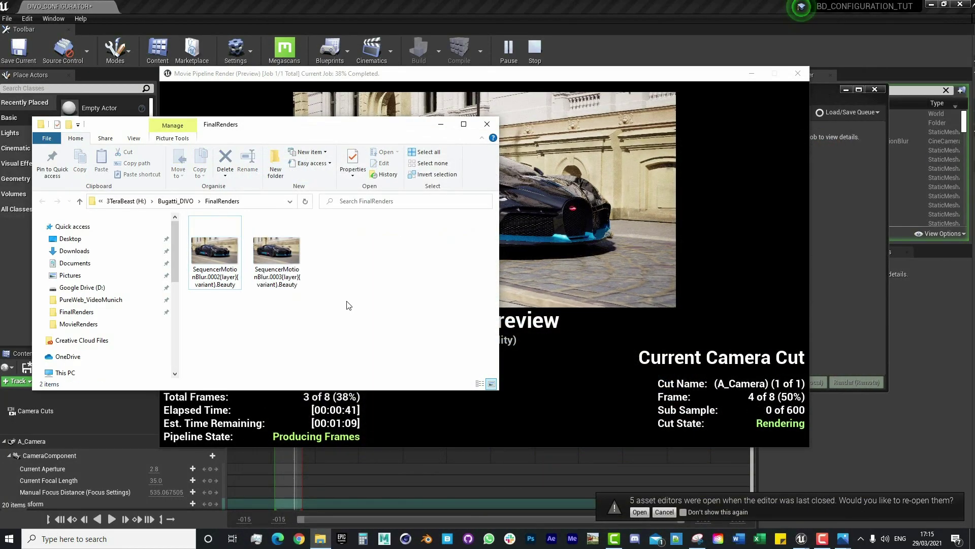
{"action": "double_click", "coordinate": [236, 245]}
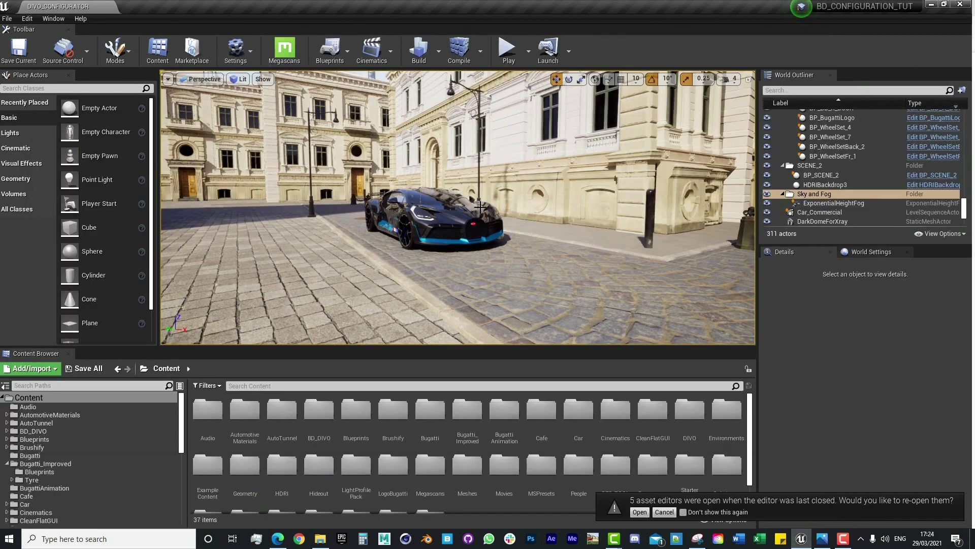
{"action": "key", "text": "a"}
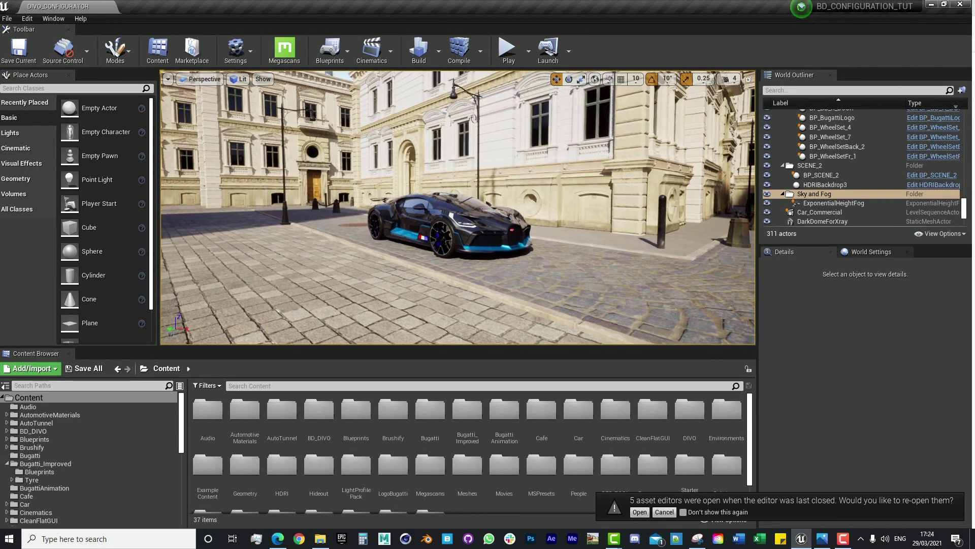
{"action": "key", "text": "d"}
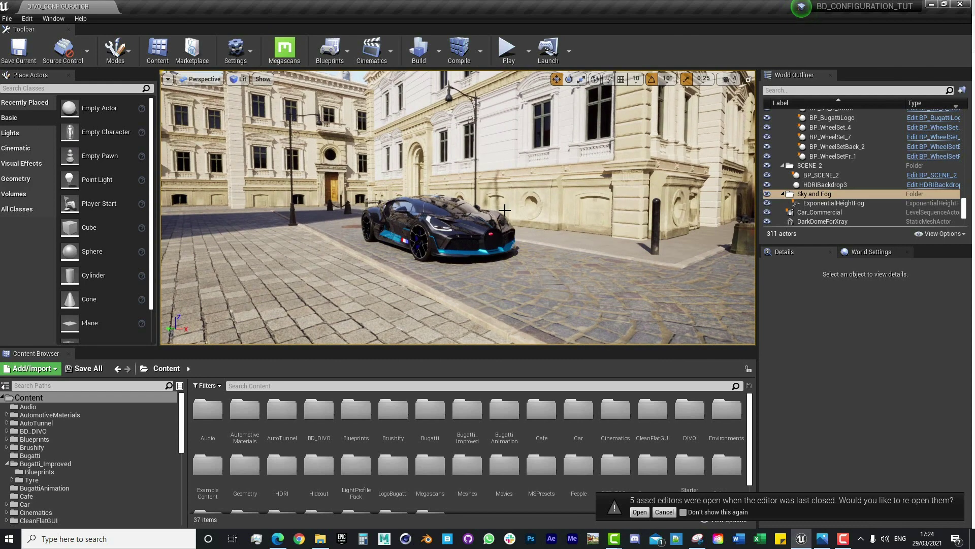
{"action": "key", "text": "w"}
{"action": "mouse_move", "coordinate": [471, 222]}
{"action": "right_mouse_down"}
{"action": "mouse_move", "coordinate": [446, 224]}
{"action": "mouse_move", "coordinate": [455, 224]}
{"action": "right_mouse_up"}
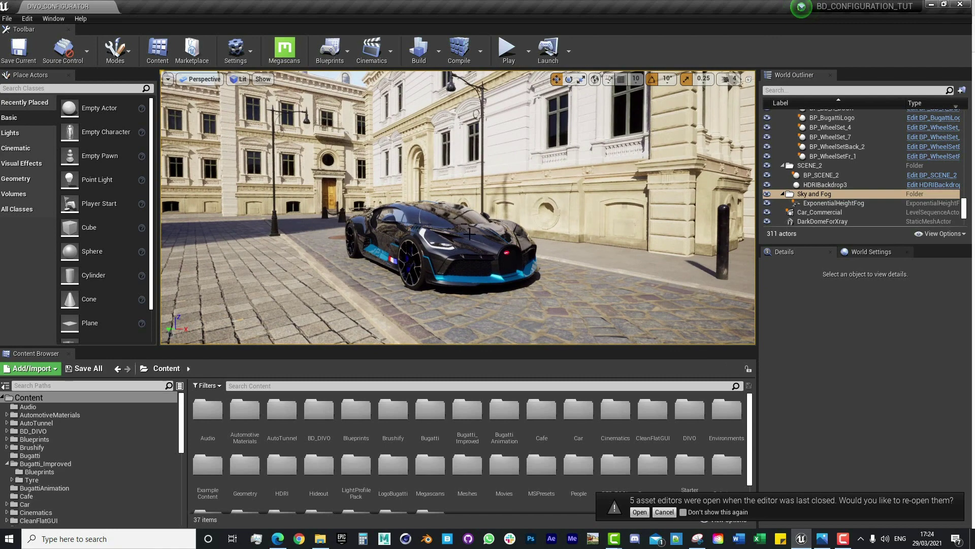
{"action": "right_click_drag", "start_coordinate": [460, 219], "coordinate": [463, 220]}
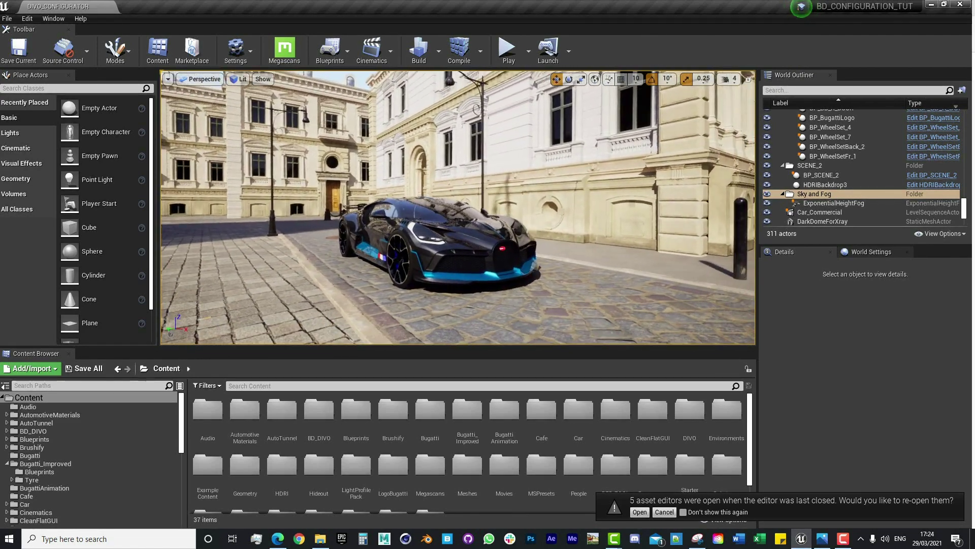